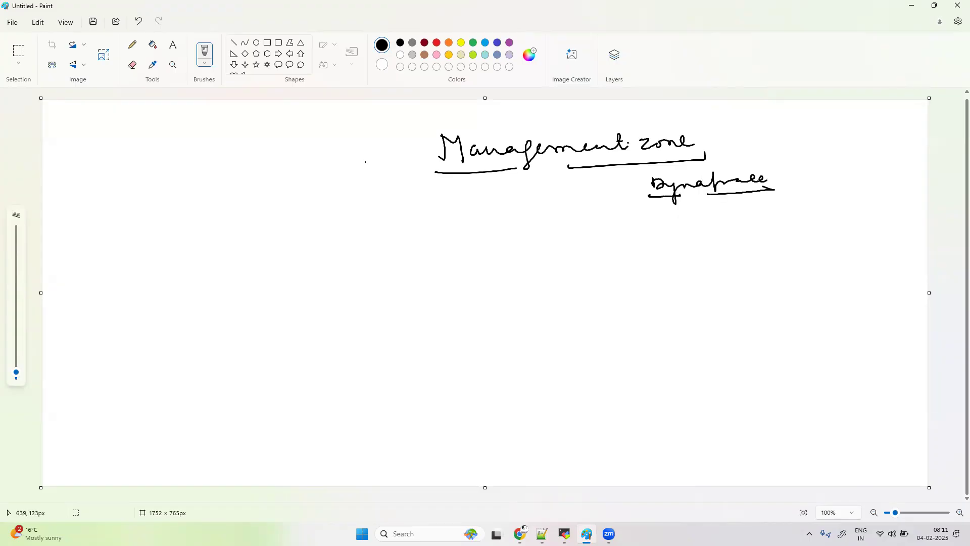
# Step: Draw two check marks beside the title and handwrite the questions "What is management zone" and "Why ?" below it
pyautogui.moveTo(355, 163); pyautogui.dragTo(376, 160)
pyautogui.moveTo(379, 171)
pyautogui.mouseDown()
pyautogui.moveTo(389, 177)
pyautogui.moveTo(401, 159)
pyautogui.mouseUp()
pyautogui.moveTo(128, 218)
pyautogui.mouseDown()
pyautogui.moveTo(192, 214)
pyautogui.moveTo(190, 222)
pyautogui.mouseUp()
pyautogui.moveTo(188, 215)
pyautogui.mouseDown()
pyautogui.moveTo(219, 204)
pyautogui.moveTo(231, 215)
pyautogui.mouseUp()
pyautogui.click(219, 202)
pyautogui.moveTo(214, 261)
pyautogui.mouseDown()
pyautogui.moveTo(330, 229)
pyautogui.moveTo(376, 203)
pyautogui.moveTo(386, 231)
pyautogui.moveTo(420, 216)
pyautogui.mouseUp()
pyautogui.moveTo(184, 347)
pyautogui.mouseDown()
pyautogui.moveTo(221, 325)
pyautogui.moveTo(236, 344)
pyautogui.moveTo(272, 324)
pyautogui.mouseUp()
pyautogui.click(275, 330)
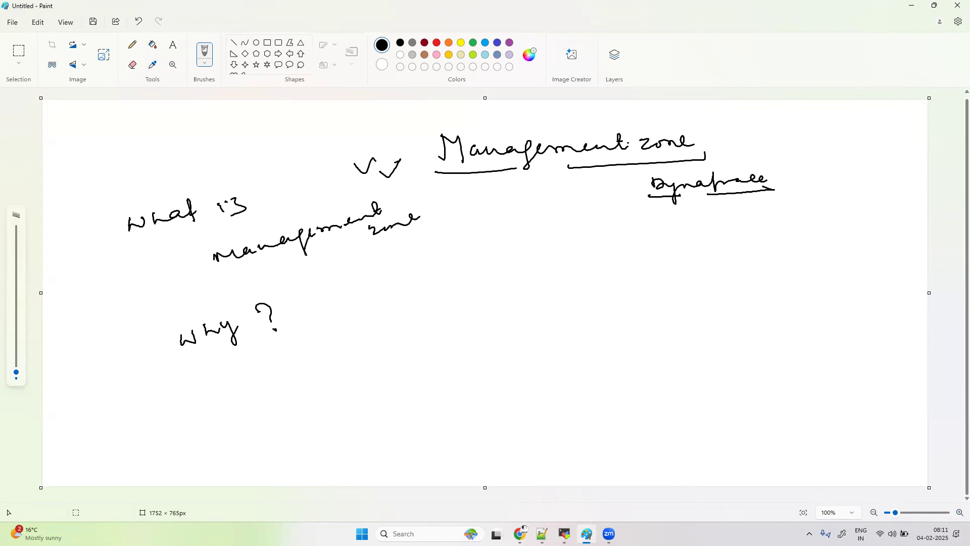
# Step: Draw an arrow from the first question and handwrite the definition "logical segmentation of monitored entity" beside it
pyautogui.moveTo(364, 267)
pyautogui.mouseDown()
pyautogui.moveTo(390, 303)
pyautogui.moveTo(370, 324)
pyautogui.mouseUp()
pyautogui.moveTo(445, 268)
pyautogui.mouseDown()
pyautogui.moveTo(478, 275)
pyautogui.moveTo(485, 260)
pyautogui.moveTo(533, 254)
pyautogui.mouseUp()
pyautogui.moveTo(477, 290)
pyautogui.mouseDown()
pyautogui.moveTo(483, 300)
pyautogui.moveTo(525, 281)
pyautogui.moveTo(499, 298)
pyautogui.moveTo(625, 247)
pyautogui.moveTo(645, 255)
pyautogui.mouseUp()
pyautogui.moveTo(564, 301)
pyautogui.mouseDown()
pyautogui.moveTo(580, 281)
pyautogui.moveTo(585, 305)
pyautogui.mouseUp()
pyautogui.moveTo(579, 301); pyautogui.dragTo(588, 287)
pyautogui.moveTo(574, 334)
pyautogui.mouseDown()
pyautogui.moveTo(691, 279)
pyautogui.moveTo(675, 264)
pyautogui.mouseUp()
pyautogui.click(632, 338)
pyautogui.moveTo(637, 339)
pyautogui.mouseDown()
pyautogui.moveTo(702, 301)
pyautogui.moveTo(713, 331)
pyautogui.moveTo(669, 357)
pyautogui.moveTo(703, 345)
pyautogui.mouseUp()
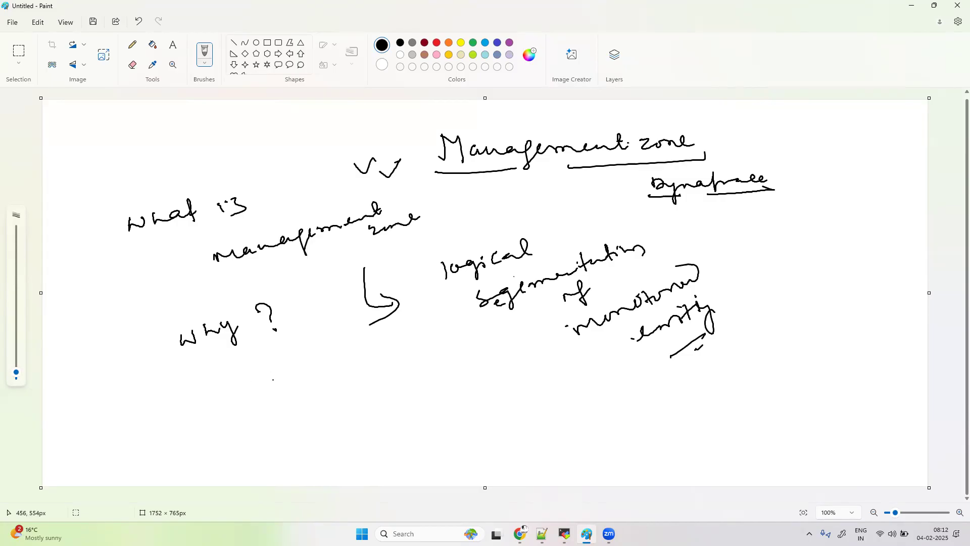
# Step: Start an arrowed list under "Why ?" with the handwritten entries "oneagent" and "web app"
pyautogui.moveTo(283, 358)
pyautogui.mouseDown()
pyautogui.moveTo(285, 372)
pyautogui.moveTo(344, 380)
pyautogui.moveTo(389, 352)
pyautogui.moveTo(400, 368)
pyautogui.moveTo(429, 334)
pyautogui.mouseUp()
pyautogui.moveTo(337, 417); pyautogui.dragTo(350, 431)
pyautogui.moveTo(370, 399)
pyautogui.mouseDown()
pyautogui.moveTo(405, 388)
pyautogui.moveTo(455, 349)
pyautogui.mouseUp()
pyautogui.moveTo(362, 444)
pyautogui.mouseDown()
pyautogui.moveTo(386, 444)
pyautogui.moveTo(389, 459)
pyautogui.mouseUp()
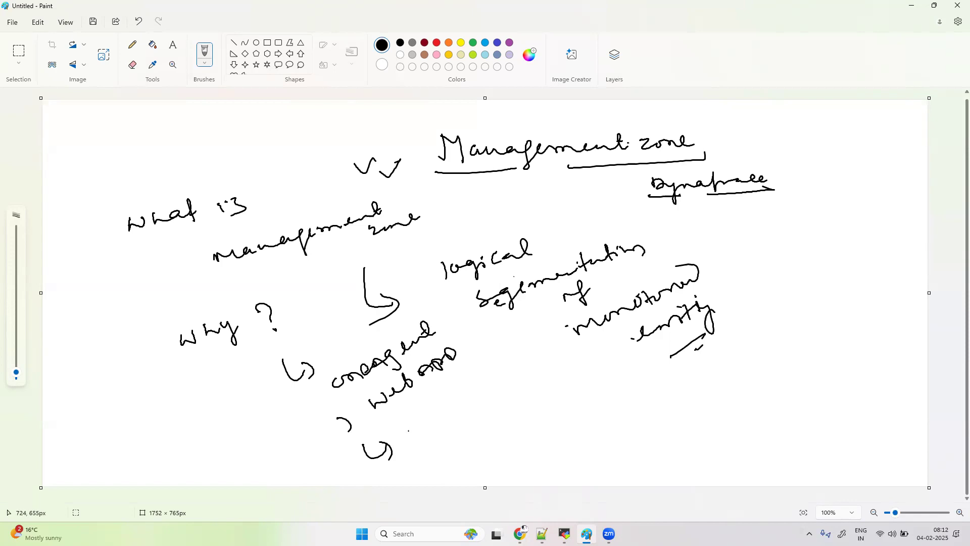
# Step: Continue the arrowed list diagonally with the handwritten entries service, synthetic, SLO, AWS and process
pyautogui.moveTo(410, 421)
pyautogui.mouseDown()
pyautogui.moveTo(480, 369)
pyautogui.moveTo(495, 374)
pyautogui.mouseUp()
pyautogui.moveTo(405, 463)
pyautogui.mouseDown()
pyautogui.moveTo(436, 454)
pyautogui.moveTo(423, 475)
pyautogui.mouseUp()
pyautogui.moveTo(453, 420)
pyautogui.mouseDown()
pyautogui.moveTo(458, 435)
pyautogui.moveTo(529, 374)
pyautogui.moveTo(567, 369)
pyautogui.mouseUp()
pyautogui.moveTo(457, 462); pyautogui.dragTo(484, 460)
pyautogui.moveTo(511, 431)
pyautogui.mouseDown()
pyautogui.moveTo(502, 449)
pyautogui.moveTo(538, 427)
pyautogui.mouseUp()
pyautogui.moveTo(516, 460)
pyautogui.mouseDown()
pyautogui.moveTo(547, 435)
pyautogui.moveTo(569, 469)
pyautogui.moveTo(613, 416)
pyautogui.moveTo(613, 432)
pyautogui.moveTo(640, 426)
pyautogui.mouseUp()
pyautogui.click(562, 468)
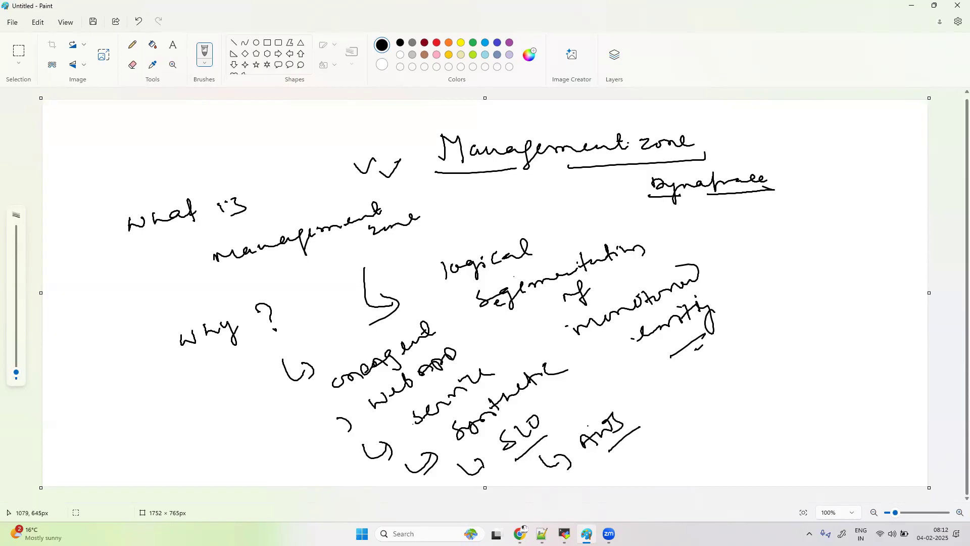
pyautogui.moveTo(626, 463)
pyautogui.mouseDown()
pyautogui.moveTo(648, 440)
pyautogui.moveTo(686, 436)
pyautogui.mouseUp()
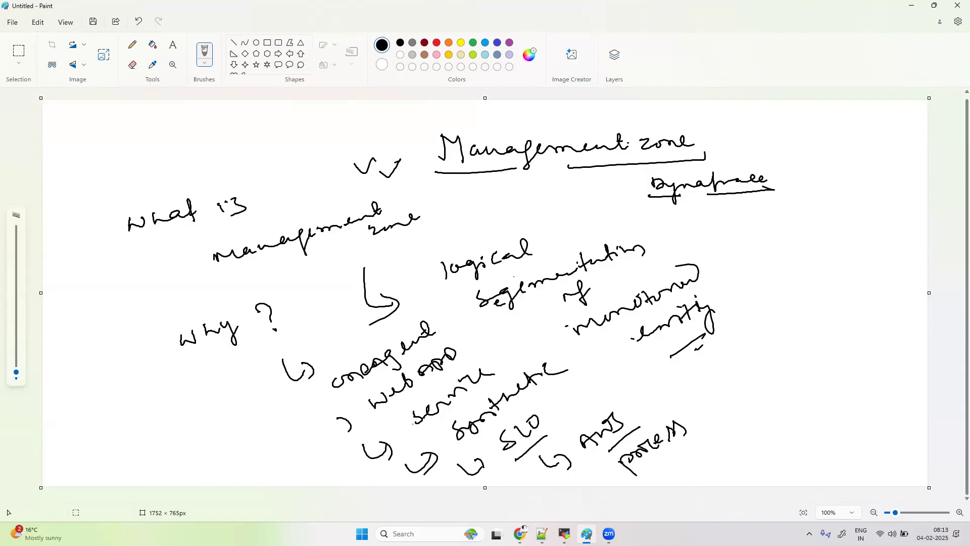
# Step: Sketch a hexagon enclosed in a rectangular frame below the word Dynatrace
pyautogui.moveTo(791, 250)
pyautogui.mouseDown()
pyautogui.moveTo(810, 217)
pyautogui.moveTo(834, 252)
pyautogui.moveTo(796, 296)
pyautogui.mouseUp()
pyautogui.moveTo(838, 251)
pyautogui.mouseDown()
pyautogui.moveTo(835, 283)
pyautogui.moveTo(816, 302)
pyautogui.mouseUp()
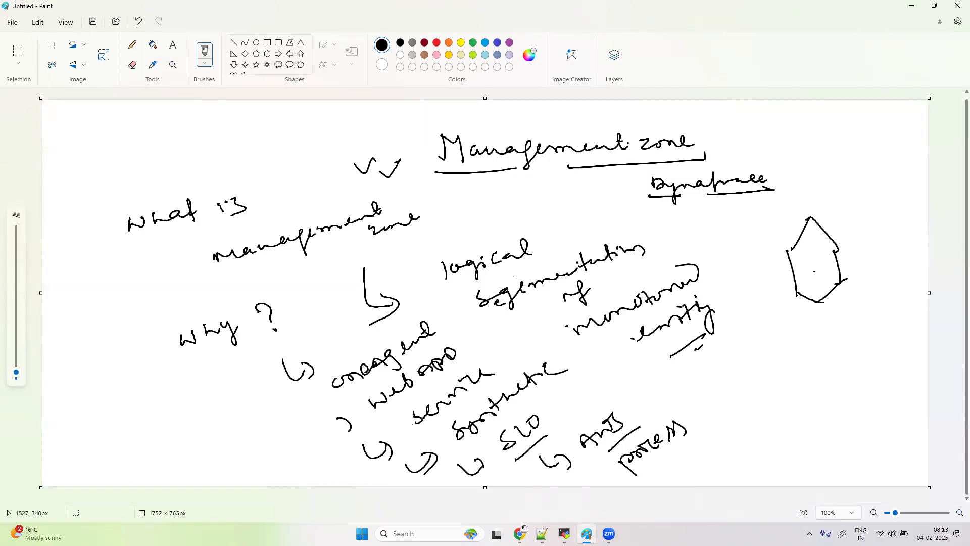
pyautogui.moveTo(760, 223)
pyautogui.mouseDown()
pyautogui.moveTo(771, 319)
pyautogui.moveTo(868, 224)
pyautogui.moveTo(877, 320)
pyautogui.moveTo(775, 329)
pyautogui.moveTo(767, 314)
pyautogui.mouseUp()
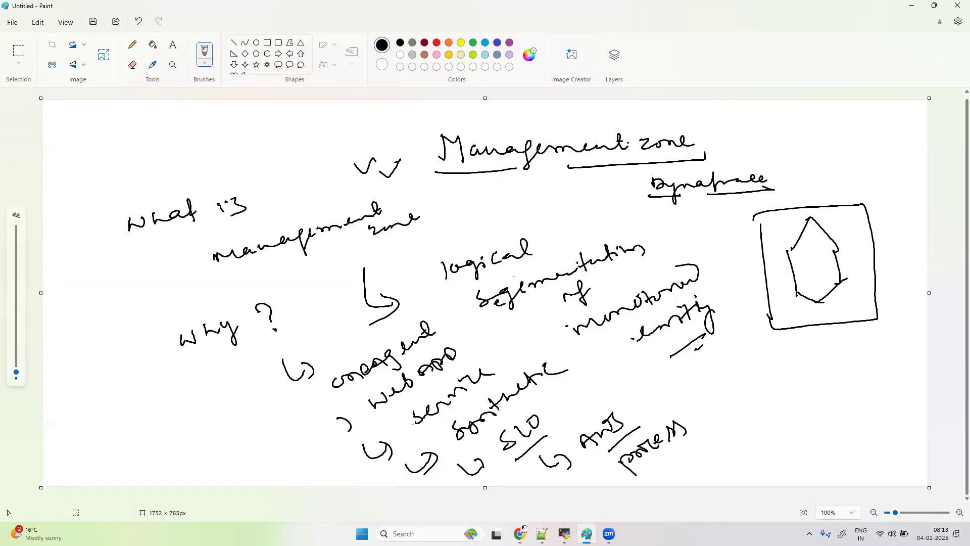
# Step: Add "DB" as the last list entry and bracket the whole list with a freehand line on each side
pyautogui.moveTo(661, 467)
pyautogui.mouseDown()
pyautogui.moveTo(679, 475)
pyautogui.moveTo(686, 458)
pyautogui.mouseUp()
pyautogui.moveTo(703, 444)
pyautogui.mouseDown()
pyautogui.moveTo(698, 453)
pyautogui.moveTo(708, 439)
pyautogui.mouseUp()
pyautogui.moveTo(711, 443)
pyautogui.mouseDown()
pyautogui.moveTo(715, 431)
pyautogui.moveTo(717, 449)
pyautogui.moveTo(729, 442)
pyautogui.mouseUp()
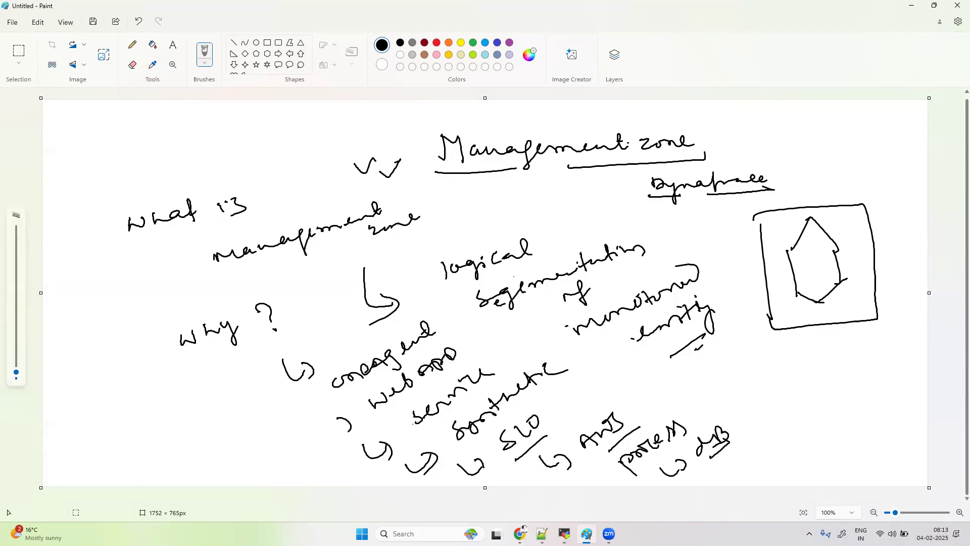
pyautogui.moveTo(288, 394); pyautogui.dragTo(343, 470)
pyautogui.moveTo(488, 311)
pyautogui.mouseDown()
pyautogui.moveTo(553, 333)
pyautogui.moveTo(735, 427)
pyautogui.mouseUp()
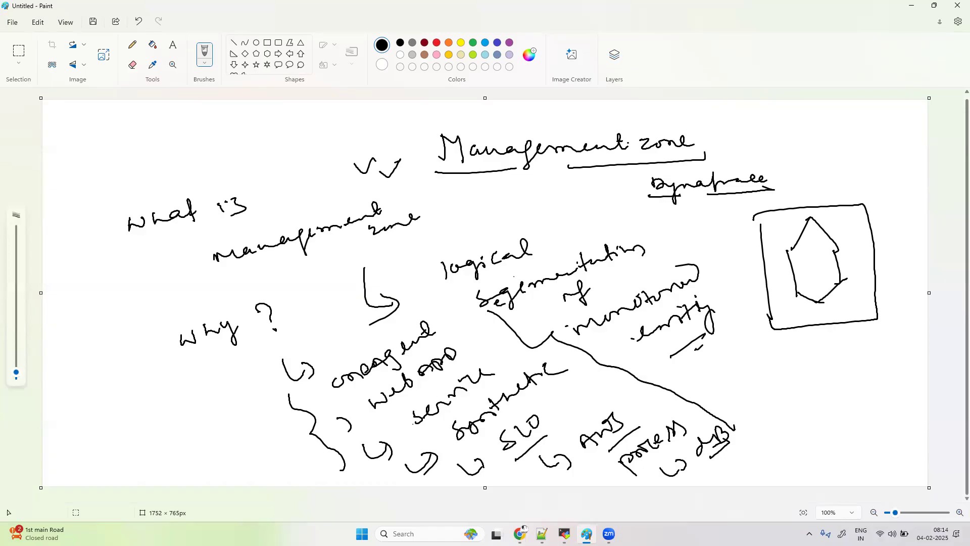
# Step: Draw an arrow down from the framed hexagon and write the circled numbers 1 and 2 beneath it
pyautogui.moveTo(802, 331)
pyautogui.mouseDown()
pyautogui.moveTo(803, 348)
pyautogui.moveTo(792, 348)
pyautogui.moveTo(817, 343)
pyautogui.mouseUp()
pyautogui.click(788, 366)
pyautogui.click(789, 372)
pyautogui.moveTo(776, 373)
pyautogui.mouseDown()
pyautogui.moveTo(781, 388)
pyautogui.moveTo(781, 368)
pyautogui.mouseUp()
pyautogui.moveTo(774, 406)
pyautogui.mouseDown()
pyautogui.moveTo(790, 411)
pyautogui.moveTo(781, 398)
pyautogui.mouseUp()
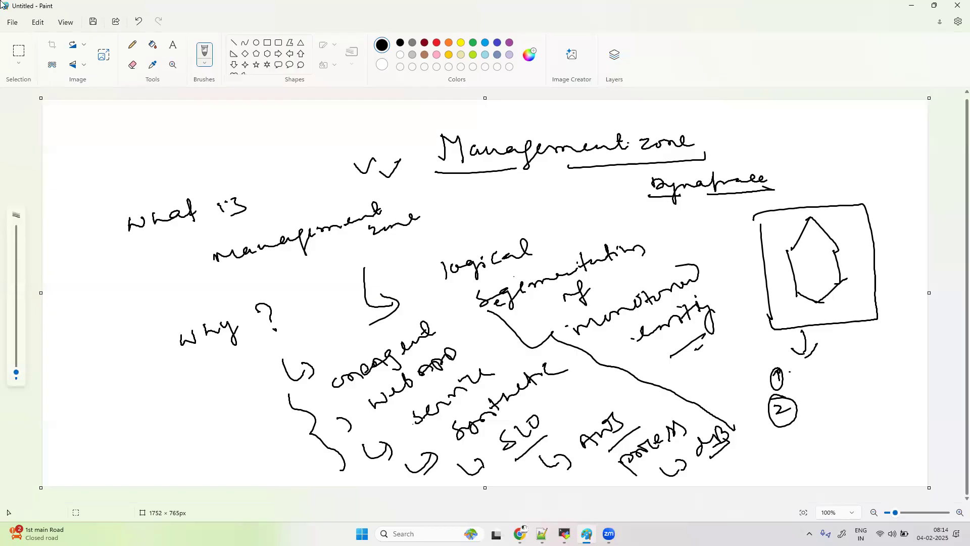
# Step: Start a new blank canvas and discard the unsaved drawing
pyautogui.click(13, 23)
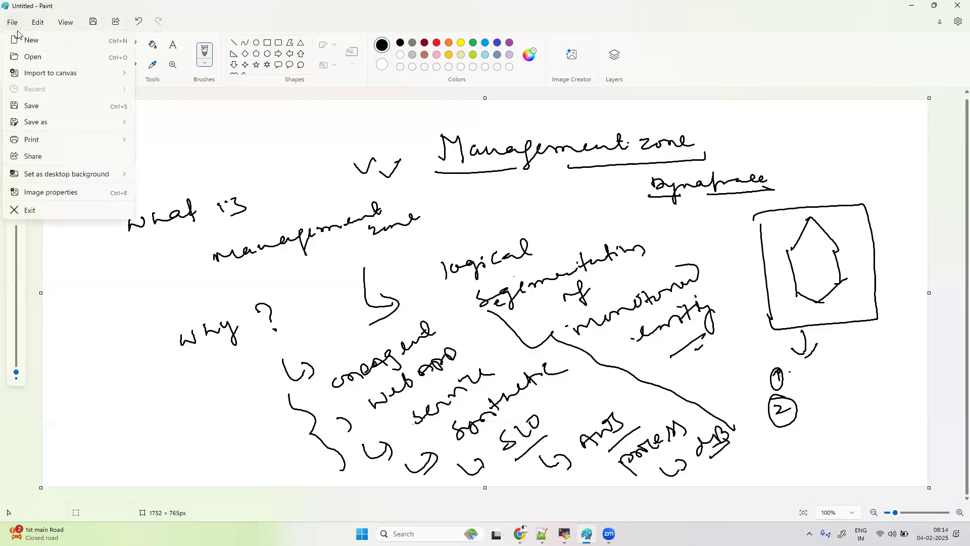
pyautogui.click(30, 40)
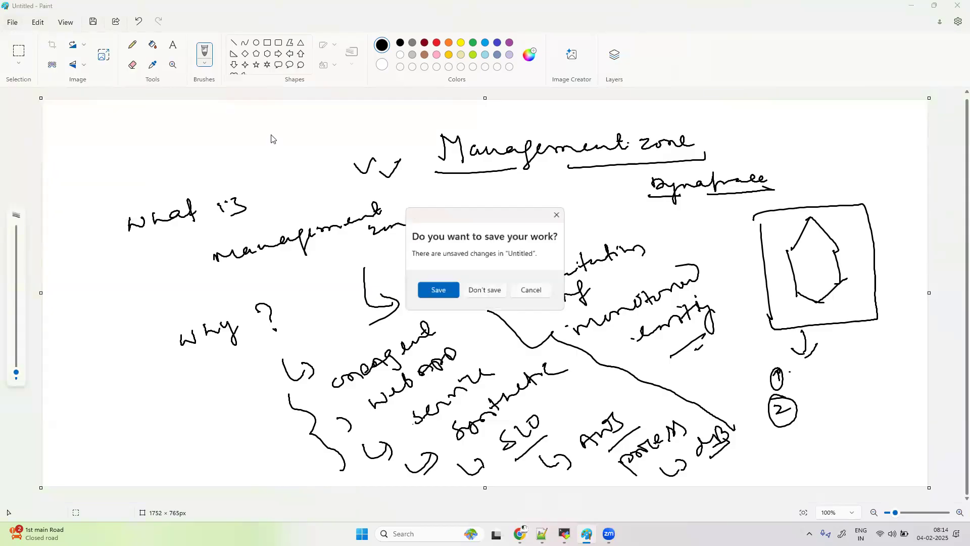
pyautogui.click(487, 290)
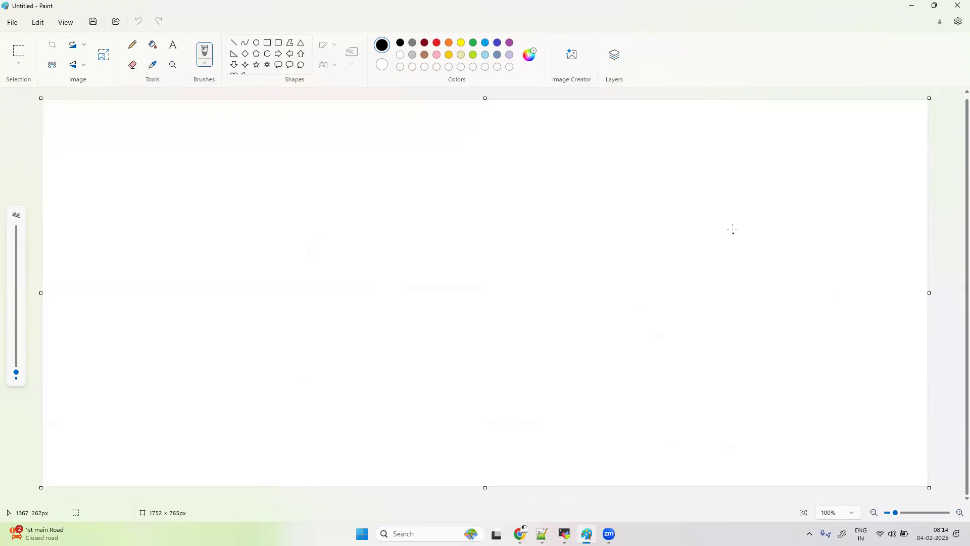
# Step: Handwrite the first column heading "BPI" with a circled A above it
pyautogui.moveTo(92, 154)
pyautogui.mouseDown()
pyautogui.moveTo(101, 165)
pyautogui.moveTo(93, 170)
pyautogui.mouseUp()
pyautogui.moveTo(113, 156); pyautogui.dragTo(121, 155)
pyautogui.moveTo(131, 166); pyautogui.dragTo(139, 165)
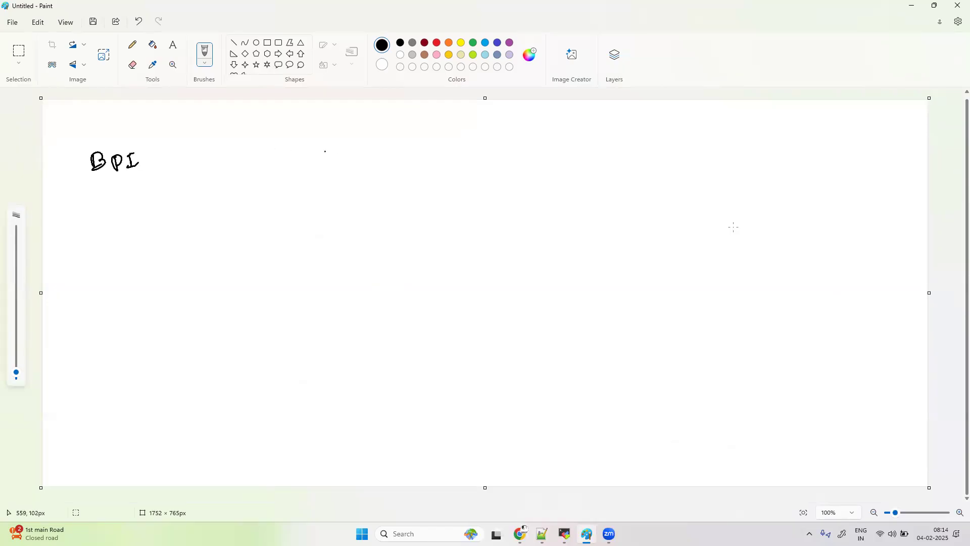
pyautogui.moveTo(100, 113)
pyautogui.mouseDown()
pyautogui.moveTo(110, 131)
pyautogui.moveTo(107, 119)
pyautogui.mouseUp()
pyautogui.moveTo(94, 107)
pyautogui.mouseDown()
pyautogui.moveTo(105, 141)
pyautogui.moveTo(90, 119)
pyautogui.mouseUp()
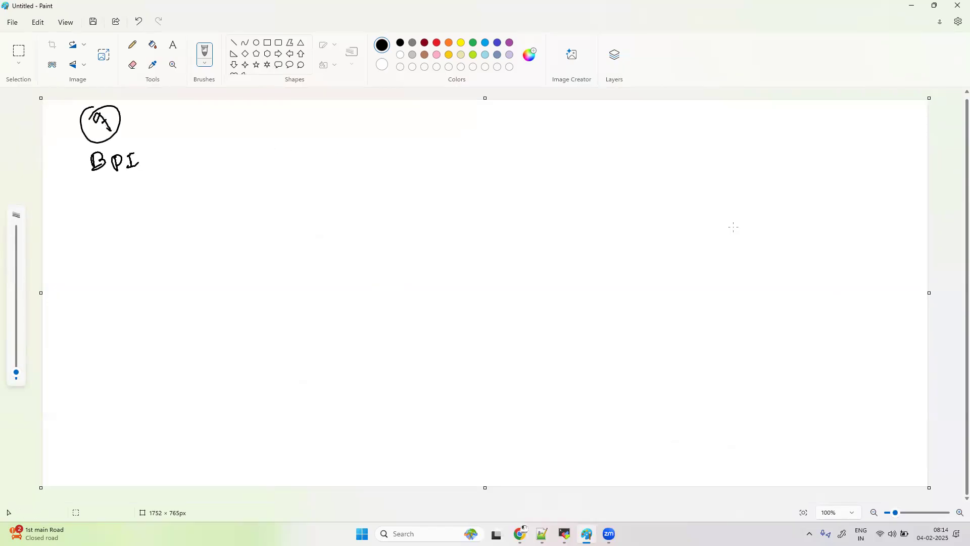
# Step: Add two more column headings, "Opentelemetry" marked with a circled B and "MOI" marked with a circled C
pyautogui.moveTo(356, 168)
pyautogui.mouseDown()
pyautogui.moveTo(360, 183)
pyautogui.moveTo(357, 164)
pyautogui.mouseUp()
pyautogui.moveTo(341, 159)
pyautogui.mouseDown()
pyautogui.moveTo(357, 164)
pyautogui.moveTo(335, 128)
pyautogui.moveTo(316, 132)
pyautogui.moveTo(350, 133)
pyautogui.mouseUp()
pyautogui.click(322, 136)
pyautogui.moveTo(352, 129); pyautogui.dragTo(366, 139)
pyautogui.moveTo(373, 122)
pyautogui.mouseDown()
pyautogui.moveTo(371, 138)
pyautogui.moveTo(378, 133)
pyautogui.mouseUp()
pyautogui.moveTo(378, 132)
pyautogui.mouseDown()
pyautogui.moveTo(388, 121)
pyautogui.moveTo(391, 143)
pyautogui.mouseUp()
pyautogui.moveTo(396, 133); pyautogui.dragTo(439, 129)
pyautogui.moveTo(432, 135)
pyautogui.mouseDown()
pyautogui.moveTo(447, 124)
pyautogui.moveTo(450, 139)
pyautogui.mouseUp()
pyautogui.moveTo(447, 132)
pyautogui.mouseDown()
pyautogui.moveTo(477, 132)
pyautogui.moveTo(486, 168)
pyautogui.mouseUp()
pyautogui.moveTo(638, 168)
pyautogui.mouseDown()
pyautogui.moveTo(644, 177)
pyautogui.moveTo(656, 161)
pyautogui.moveTo(642, 155)
pyautogui.moveTo(663, 121)
pyautogui.moveTo(671, 135)
pyautogui.mouseUp()
pyautogui.moveTo(680, 122)
pyautogui.mouseDown()
pyautogui.moveTo(677, 133)
pyautogui.moveTo(682, 123)
pyautogui.mouseUp()
pyautogui.moveTo(697, 122)
pyautogui.mouseDown()
pyautogui.moveTo(698, 135)
pyautogui.moveTo(700, 123)
pyautogui.mouseUp()
pyautogui.moveTo(691, 137); pyautogui.dragTo(708, 134)
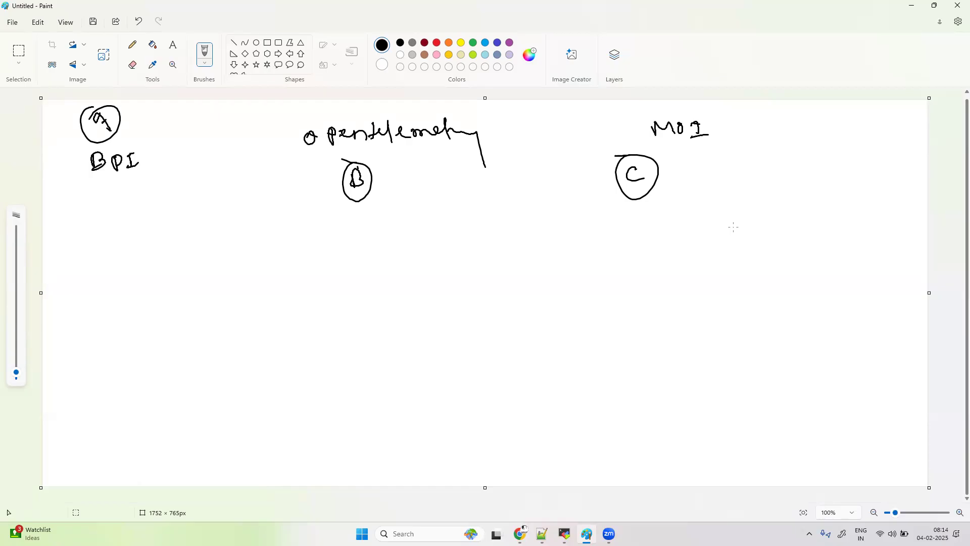
# Step: Underline BPI, draw an arrow down from it, and list "50 → Linux" and "10 → DB" beneath
pyautogui.moveTo(90, 187); pyautogui.dragTo(147, 177)
pyautogui.moveTo(99, 198); pyautogui.dragTo(104, 229)
pyautogui.moveTo(93, 219); pyautogui.dragTo(105, 233)
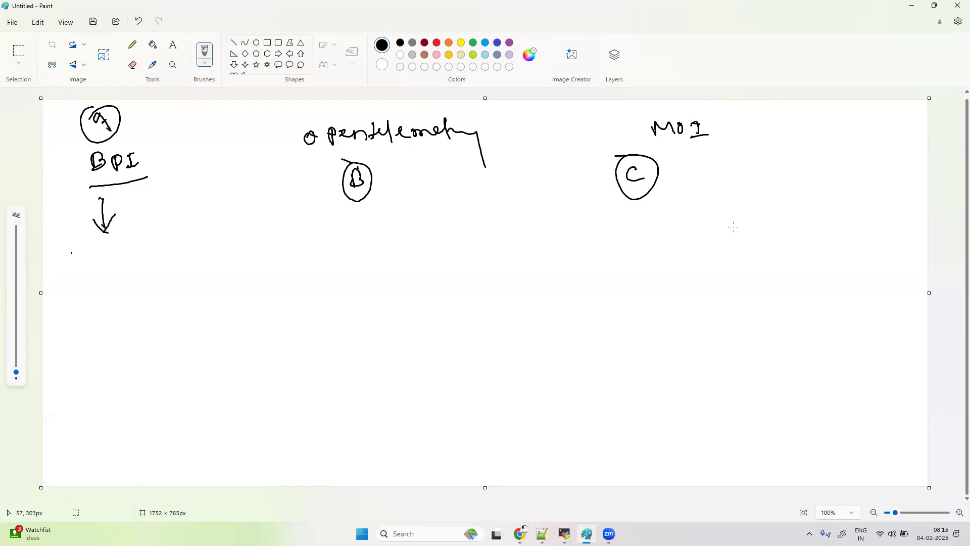
pyautogui.moveTo(80, 189); pyautogui.dragTo(155, 177)
pyautogui.moveTo(64, 276)
pyautogui.mouseDown()
pyautogui.moveTo(69, 291)
pyautogui.moveTo(81, 272)
pyautogui.moveTo(169, 245)
pyautogui.mouseUp()
pyautogui.moveTo(163, 243)
pyautogui.mouseDown()
pyautogui.moveTo(181, 236)
pyautogui.moveTo(174, 254)
pyautogui.mouseUp()
pyautogui.moveTo(78, 310); pyautogui.dragTo(86, 328)
pyautogui.moveTo(93, 309)
pyautogui.mouseDown()
pyautogui.moveTo(90, 317)
pyautogui.moveTo(97, 312)
pyautogui.mouseUp()
pyautogui.moveTo(106, 307); pyautogui.dragTo(125, 305)
pyautogui.moveTo(141, 283)
pyautogui.mouseDown()
pyautogui.moveTo(137, 294)
pyautogui.moveTo(151, 277)
pyautogui.moveTo(147, 293)
pyautogui.mouseUp()
pyautogui.moveTo(147, 276); pyautogui.dragTo(161, 288)
# Step: Extend the BPI list with arrowed entries for AWS, 2 EKS and AWS Fargate
pyautogui.moveTo(93, 346); pyautogui.dragTo(101, 362)
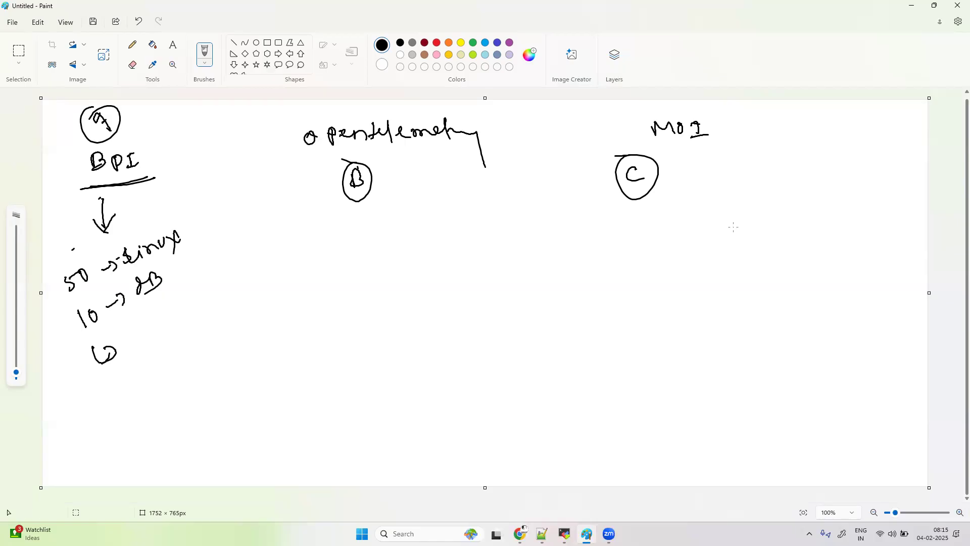
pyautogui.moveTo(134, 332)
pyautogui.mouseDown()
pyautogui.moveTo(164, 307)
pyautogui.moveTo(179, 315)
pyautogui.moveTo(163, 330)
pyautogui.mouseUp()
pyautogui.moveTo(111, 375)
pyautogui.mouseDown()
pyautogui.moveTo(135, 371)
pyautogui.moveTo(132, 386)
pyautogui.moveTo(89, 404)
pyautogui.moveTo(105, 390)
pyautogui.mouseUp()
pyautogui.click(159, 355)
pyautogui.moveTo(172, 342)
pyautogui.mouseDown()
pyautogui.moveTo(160, 361)
pyautogui.moveTo(172, 347)
pyautogui.mouseUp()
pyautogui.moveTo(176, 349)
pyautogui.mouseDown()
pyautogui.moveTo(180, 340)
pyautogui.moveTo(191, 349)
pyautogui.mouseUp()
pyautogui.moveTo(107, 422)
pyautogui.mouseDown()
pyautogui.moveTo(126, 437)
pyautogui.moveTo(134, 422)
pyautogui.mouseUp()
pyautogui.moveTo(161, 401)
pyautogui.mouseDown()
pyautogui.moveTo(151, 410)
pyautogui.moveTo(160, 407)
pyautogui.mouseUp()
pyautogui.moveTo(180, 386); pyautogui.dragTo(197, 379)
pyautogui.moveTo(196, 367); pyautogui.dragTo(210, 368)
pyautogui.moveTo(231, 342)
pyautogui.mouseDown()
pyautogui.moveTo(226, 353)
pyautogui.moveTo(230, 335)
pyautogui.moveTo(237, 339)
pyautogui.mouseUp()
pyautogui.moveTo(241, 333); pyautogui.dragTo(258, 320)
pyautogui.moveTo(257, 319)
pyautogui.mouseDown()
pyautogui.moveTo(264, 338)
pyautogui.moveTo(276, 303)
pyautogui.moveTo(303, 302)
pyautogui.mouseUp()
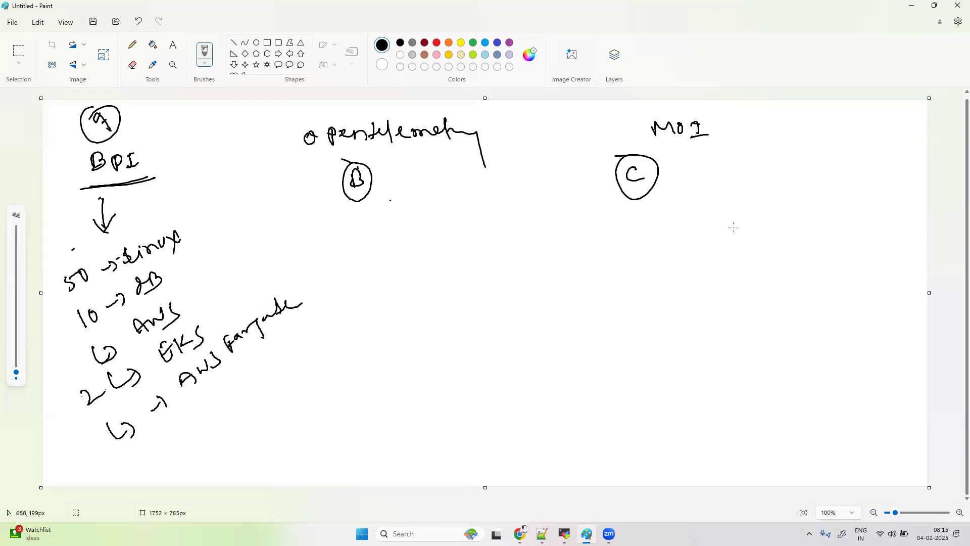
# Step: List "100 → Server", "10 → DB" and "Azure" under the Opentelemetry column
pyautogui.moveTo(374, 216)
pyautogui.mouseDown()
pyautogui.moveTo(373, 234)
pyautogui.moveTo(384, 219)
pyautogui.moveTo(424, 216)
pyautogui.mouseUp()
pyautogui.moveTo(425, 212)
pyautogui.mouseDown()
pyautogui.moveTo(430, 222)
pyautogui.moveTo(496, 201)
pyautogui.moveTo(535, 202)
pyautogui.mouseUp()
pyautogui.moveTo(423, 238)
pyautogui.mouseDown()
pyautogui.moveTo(439, 256)
pyautogui.moveTo(461, 250)
pyautogui.mouseUp()
pyautogui.moveTo(473, 236); pyautogui.dragTo(499, 247)
pyautogui.moveTo(516, 230)
pyautogui.mouseDown()
pyautogui.moveTo(510, 240)
pyautogui.moveTo(533, 225)
pyautogui.moveTo(531, 243)
pyautogui.mouseUp()
pyautogui.moveTo(433, 274); pyautogui.dragTo(495, 278)
pyautogui.moveTo(497, 266)
pyautogui.mouseDown()
pyautogui.moveTo(531, 255)
pyautogui.moveTo(539, 267)
pyautogui.mouseUp()
# Step: Add two more arrowed entries below Azure in the Opentelemetry column, writing "AKS" as the last one
pyautogui.moveTo(431, 308); pyautogui.dragTo(458, 337)
pyautogui.moveTo(487, 301)
pyautogui.mouseDown()
pyautogui.moveTo(493, 320)
pyautogui.moveTo(537, 305)
pyautogui.moveTo(544, 279)
pyautogui.moveTo(546, 295)
pyautogui.mouseUp()
pyautogui.click(564, 292)
pyautogui.moveTo(550, 296); pyautogui.dragTo(567, 295)
pyautogui.moveTo(577, 288); pyautogui.dragTo(603, 287)
pyautogui.moveTo(436, 354); pyautogui.dragTo(452, 372)
pyautogui.moveTo(454, 354); pyautogui.dragTo(451, 381)
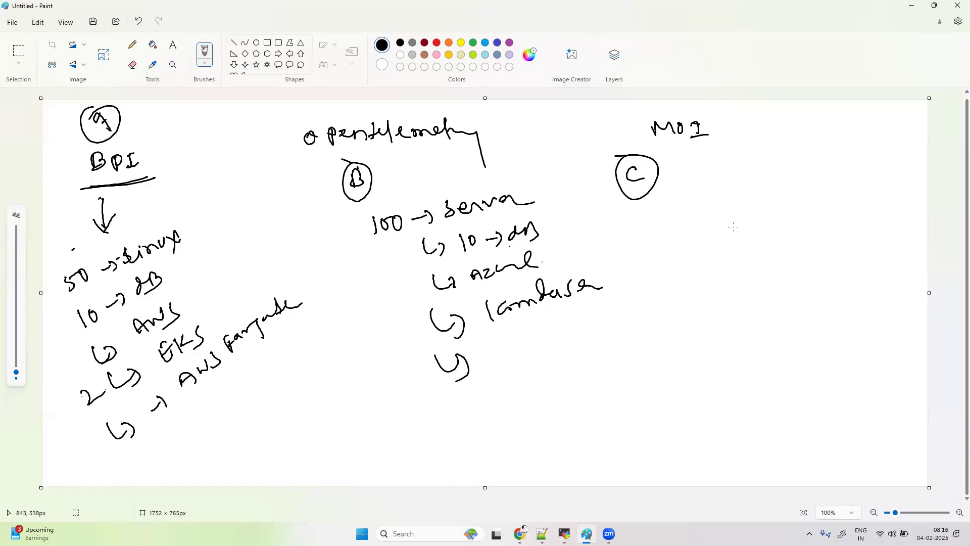
pyautogui.moveTo(501, 359)
pyautogui.mouseDown()
pyautogui.moveTo(521, 339)
pyautogui.moveTo(519, 354)
pyautogui.mouseUp()
pyautogui.moveTo(530, 336)
pyautogui.mouseDown()
pyautogui.moveTo(541, 343)
pyautogui.moveTo(536, 332)
pyautogui.mouseUp()
pyautogui.moveTo(537, 334); pyautogui.dragTo(550, 346)
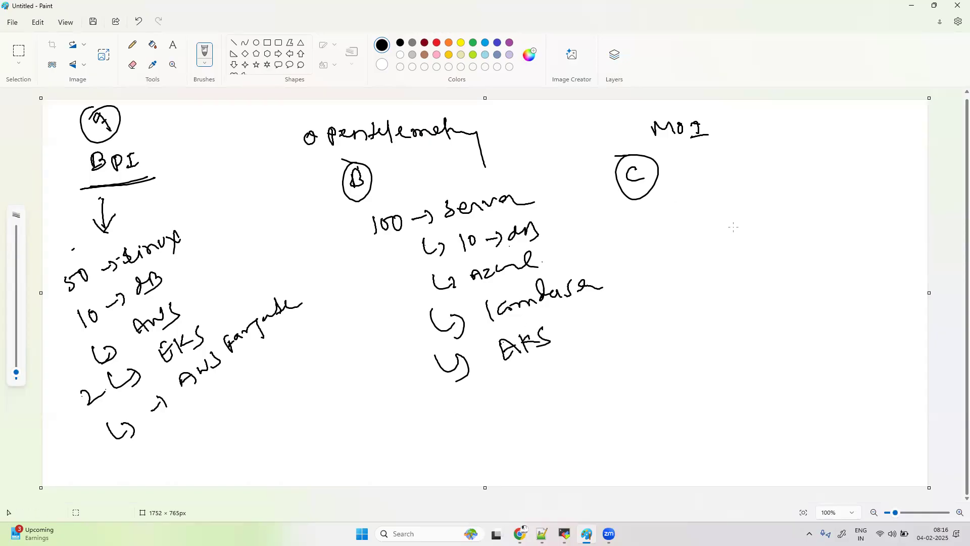
# Step: Write the arrowed entries "mainframe → 20" and "DB" under the MOI column
pyautogui.moveTo(668, 210); pyautogui.dragTo(691, 209)
pyautogui.moveTo(686, 204)
pyautogui.mouseDown()
pyautogui.moveTo(700, 212)
pyautogui.moveTo(688, 220)
pyautogui.moveTo(802, 196)
pyautogui.mouseUp()
pyautogui.moveTo(804, 180)
pyautogui.mouseDown()
pyautogui.moveTo(804, 212)
pyautogui.moveTo(834, 201)
pyautogui.mouseUp()
pyautogui.moveTo(839, 198); pyautogui.dragTo(851, 202)
pyautogui.moveTo(863, 191); pyautogui.dragTo(869, 204)
pyautogui.moveTo(880, 191)
pyautogui.mouseDown()
pyautogui.moveTo(877, 200)
pyautogui.moveTo(882, 188)
pyautogui.mouseUp()
pyautogui.moveTo(675, 262); pyautogui.dragTo(703, 277)
pyautogui.moveTo(763, 255)
pyautogui.mouseDown()
pyautogui.moveTo(765, 246)
pyautogui.moveTo(795, 261)
pyautogui.mouseUp()
# Step: Add an arrowed "infra" entry to the MOI list, followed by one more arrow without text
pyautogui.moveTo(705, 297)
pyautogui.mouseDown()
pyautogui.moveTo(738, 312)
pyautogui.moveTo(730, 321)
pyautogui.mouseUp()
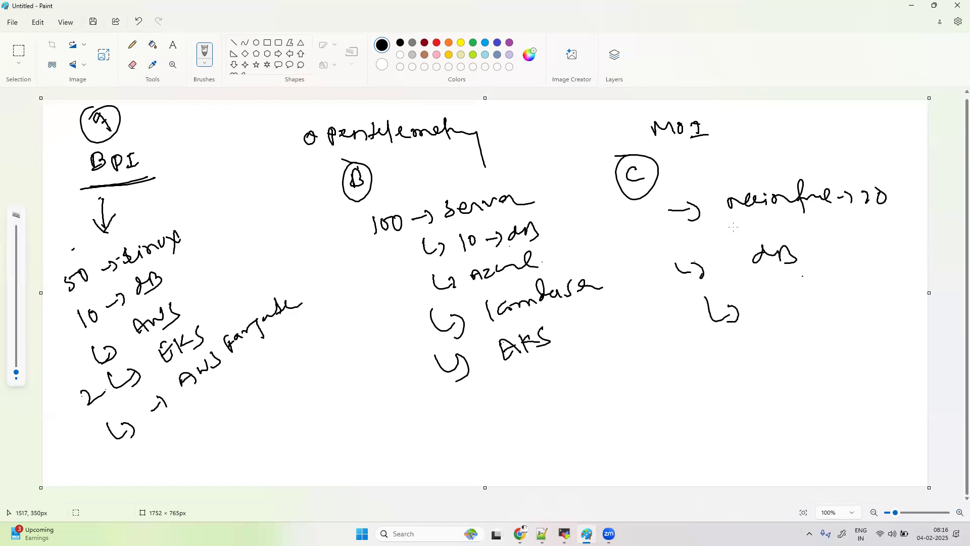
pyautogui.moveTo(776, 294)
pyautogui.mouseDown()
pyautogui.moveTo(778, 305)
pyautogui.moveTo(803, 296)
pyautogui.mouseUp()
pyautogui.moveTo(814, 287)
pyautogui.mouseDown()
pyautogui.moveTo(810, 309)
pyautogui.moveTo(819, 300)
pyautogui.mouseUp()
pyautogui.moveTo(819, 302); pyautogui.dragTo(854, 296)
pyautogui.moveTo(714, 342); pyautogui.dragTo(731, 360)
pyautogui.moveTo(729, 345); pyautogui.dragTo(742, 356)
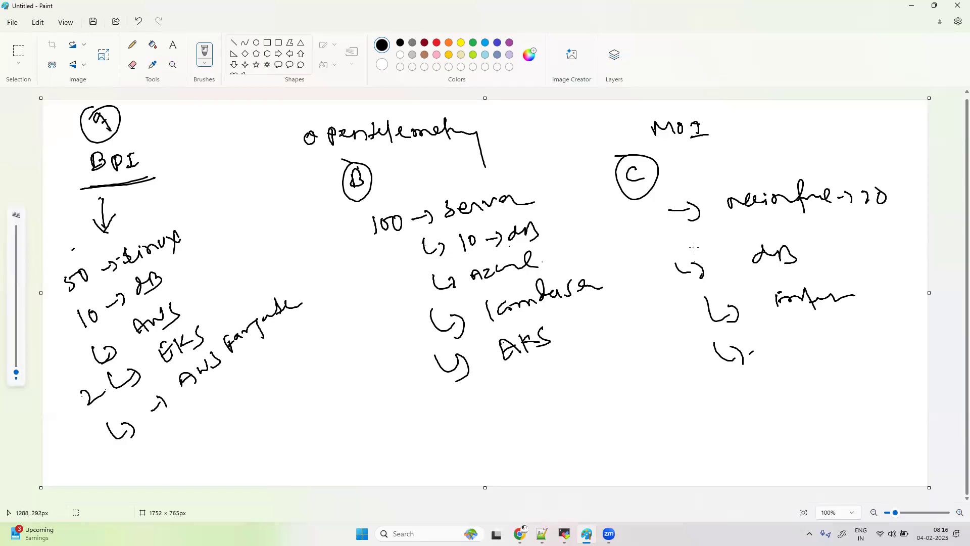
# Step: Draw an arrow from BPI to three small stick figures and underline the figures
pyautogui.moveTo(142, 149)
pyautogui.mouseDown()
pyautogui.moveTo(167, 135)
pyautogui.moveTo(167, 167)
pyautogui.moveTo(174, 163)
pyautogui.mouseUp()
pyautogui.moveTo(172, 161)
pyautogui.mouseDown()
pyautogui.moveTo(175, 176)
pyautogui.moveTo(186, 172)
pyautogui.mouseUp()
pyautogui.moveTo(194, 147)
pyautogui.mouseDown()
pyautogui.moveTo(187, 154)
pyautogui.moveTo(200, 153)
pyautogui.mouseUp()
pyautogui.moveTo(204, 156)
pyautogui.mouseDown()
pyautogui.moveTo(196, 162)
pyautogui.moveTo(209, 158)
pyautogui.mouseUp()
pyautogui.moveTo(213, 132)
pyautogui.mouseDown()
pyautogui.moveTo(215, 146)
pyautogui.moveTo(222, 142)
pyautogui.mouseUp()
pyautogui.moveTo(212, 154); pyautogui.dragTo(227, 153)
pyautogui.moveTo(171, 190); pyautogui.dragTo(248, 157)
# Step: Draw four small stick figures beside the circled B under Opentelemetry
pyautogui.moveTo(393, 161)
pyautogui.mouseDown()
pyautogui.moveTo(389, 174)
pyautogui.moveTo(410, 176)
pyautogui.mouseUp()
pyautogui.moveTo(415, 154); pyautogui.dragTo(430, 162)
pyautogui.moveTo(423, 175)
pyautogui.mouseDown()
pyautogui.moveTo(440, 154)
pyautogui.moveTo(465, 156)
pyautogui.mouseUp()
pyautogui.moveTo(462, 157)
pyautogui.mouseDown()
pyautogui.moveTo(474, 154)
pyautogui.moveTo(474, 172)
pyautogui.mouseUp()
# Step: Draw five small stick figures beside MOI and underline the "mainframe → 20" entry
pyautogui.moveTo(753, 117)
pyautogui.mouseDown()
pyautogui.moveTo(747, 127)
pyautogui.moveTo(755, 124)
pyautogui.mouseUp()
pyautogui.moveTo(750, 128); pyautogui.dragTo(775, 136)
pyautogui.moveTo(788, 115)
pyautogui.mouseDown()
pyautogui.moveTo(780, 126)
pyautogui.moveTo(795, 132)
pyautogui.mouseUp()
pyautogui.moveTo(782, 139); pyautogui.dragTo(839, 127)
pyautogui.moveTo(834, 130); pyautogui.dragTo(825, 142)
pyautogui.moveTo(860, 106)
pyautogui.mouseDown()
pyautogui.moveTo(869, 123)
pyautogui.moveTo(848, 137)
pyautogui.mouseUp()
pyautogui.moveTo(893, 109); pyautogui.dragTo(903, 140)
pyautogui.moveTo(725, 215); pyautogui.dragTo(803, 212)
pyautogui.moveTo(819, 215); pyautogui.dragTo(893, 205)
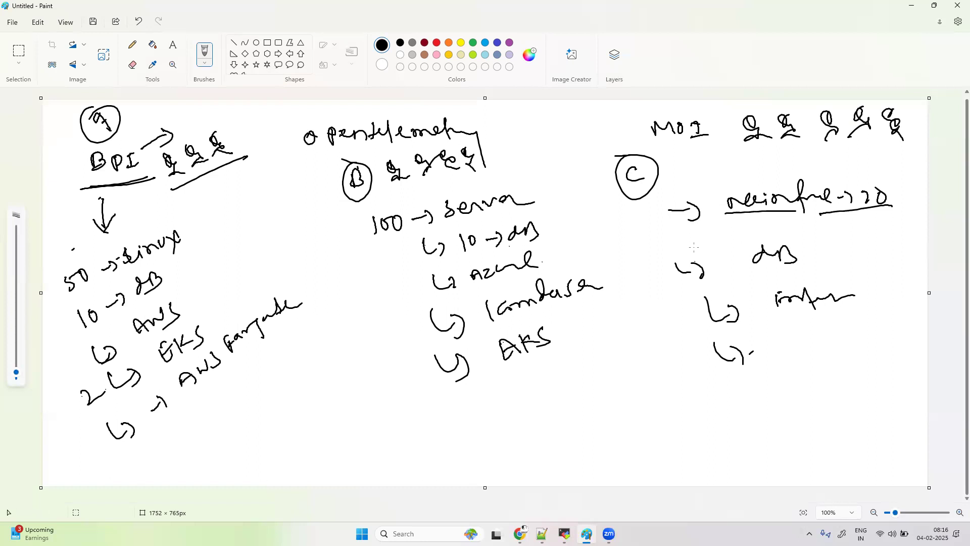
# Step: Sketch a tilted box below the AKS entry, label it "Dynatrace", and draw three stick figures beside the label
pyautogui.moveTo(512, 418); pyautogui.dragTo(539, 470)
pyautogui.moveTo(512, 418); pyautogui.dragTo(599, 382)
pyautogui.click(542, 469)
pyautogui.moveTo(540, 469)
pyautogui.mouseDown()
pyautogui.moveTo(636, 419)
pyautogui.moveTo(596, 373)
pyautogui.mouseUp()
pyautogui.moveTo(597, 457)
pyautogui.mouseDown()
pyautogui.moveTo(678, 420)
pyautogui.moveTo(696, 429)
pyautogui.mouseUp()
pyautogui.moveTo(703, 433)
pyautogui.mouseDown()
pyautogui.moveTo(727, 445)
pyautogui.moveTo(743, 429)
pyautogui.moveTo(754, 434)
pyautogui.mouseUp()
pyautogui.moveTo(767, 405); pyautogui.dragTo(771, 433)
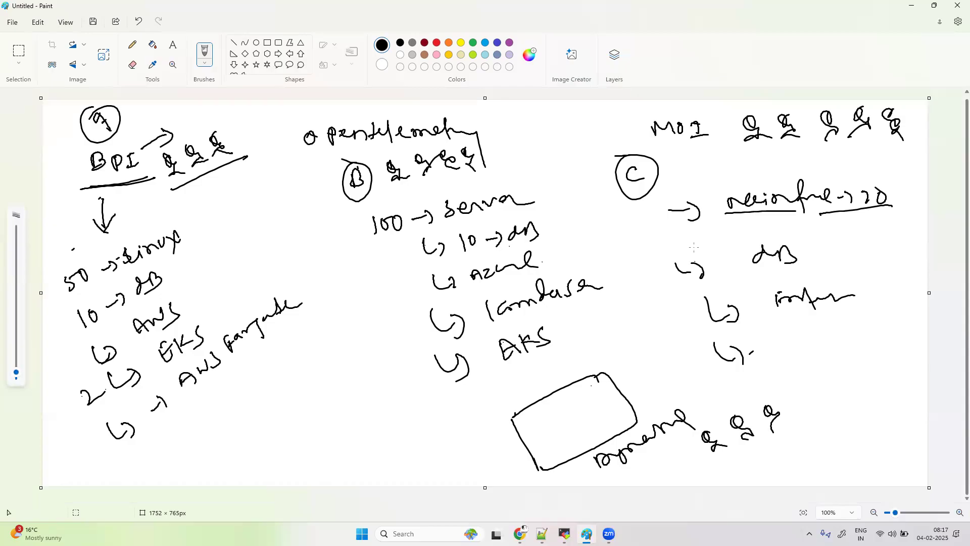
# Step: Draw three arrows pointing into the Dynatrace box, one from the direction of each column
pyautogui.moveTo(432, 429); pyautogui.dragTo(492, 462)
pyautogui.moveTo(514, 371); pyautogui.dragTo(528, 393)
pyautogui.moveTo(610, 329)
pyautogui.mouseDown()
pyautogui.moveTo(618, 326)
pyautogui.moveTo(586, 366)
pyautogui.mouseUp()
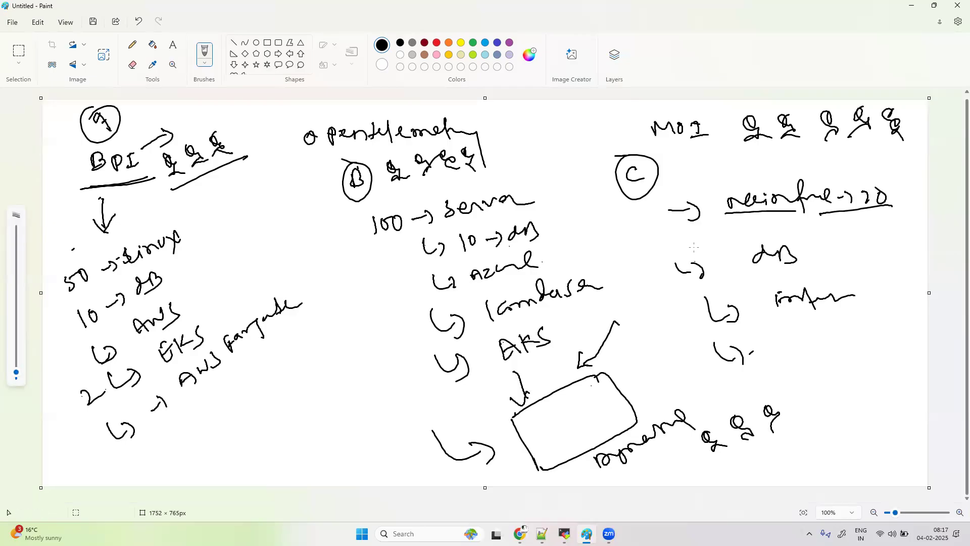
pyautogui.moveTo(485, 448); pyautogui.dragTo(475, 452)
# Step: Label the three groups of stick figures with company names: Cognizant for BPI, TCS for Opentelemetry and Infosys for MOI
pyautogui.moveTo(177, 198)
pyautogui.mouseDown()
pyautogui.moveTo(188, 203)
pyautogui.moveTo(248, 176)
pyautogui.moveTo(263, 158)
pyautogui.moveTo(276, 164)
pyautogui.mouseUp()
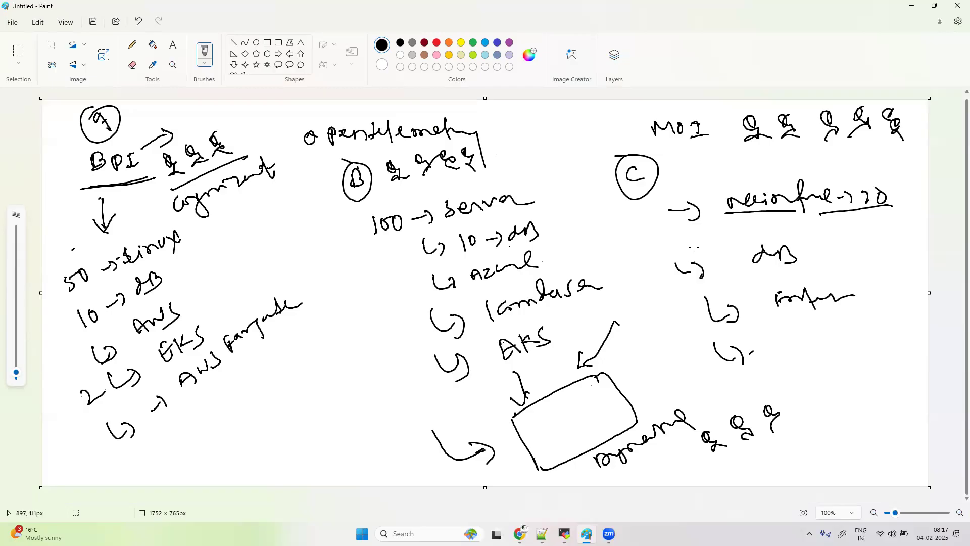
pyautogui.moveTo(497, 149)
pyautogui.mouseDown()
pyautogui.moveTo(520, 140)
pyautogui.moveTo(524, 153)
pyautogui.moveTo(544, 118)
pyautogui.mouseUp()
pyautogui.moveTo(551, 122); pyautogui.dragTo(550, 133)
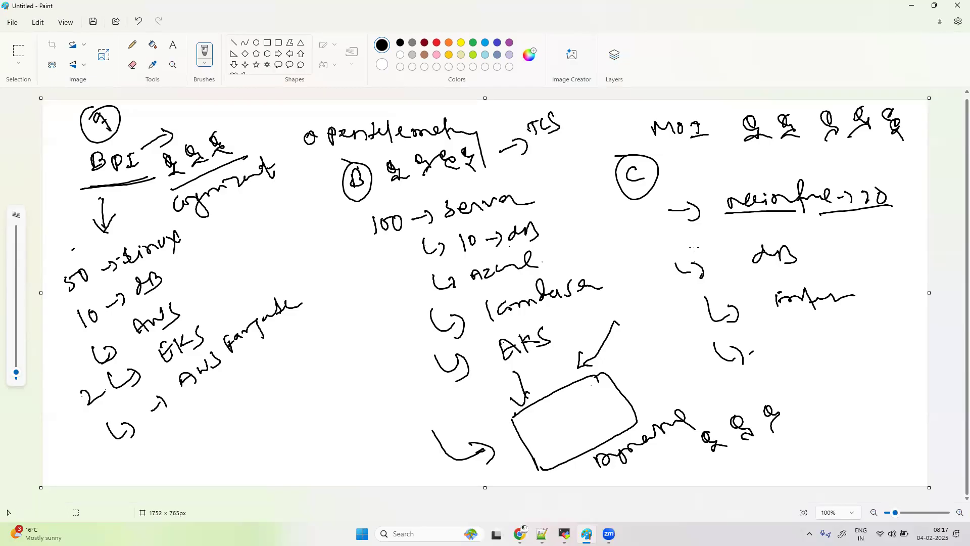
pyautogui.moveTo(683, 176)
pyautogui.mouseDown()
pyautogui.moveTo(724, 170)
pyautogui.moveTo(722, 180)
pyautogui.mouseUp()
pyautogui.moveTo(778, 154)
pyautogui.mouseDown()
pyautogui.moveTo(792, 168)
pyautogui.moveTo(806, 147)
pyautogui.moveTo(842, 171)
pyautogui.mouseUp()
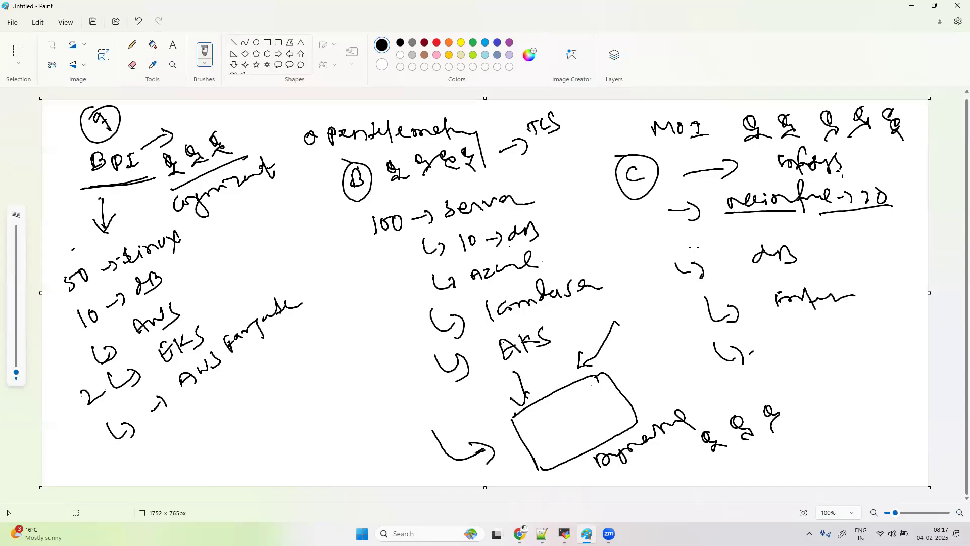
# Step: Underline the Cognizant label, the 50 in the BPI list and the 100 in the Opentelemetry list
pyautogui.moveTo(183, 220); pyautogui.dragTo(215, 208)
pyautogui.moveTo(228, 202); pyautogui.dragTo(269, 181)
pyautogui.moveTo(73, 292); pyautogui.dragTo(103, 284)
pyautogui.moveTo(375, 246); pyautogui.dragTo(408, 233)
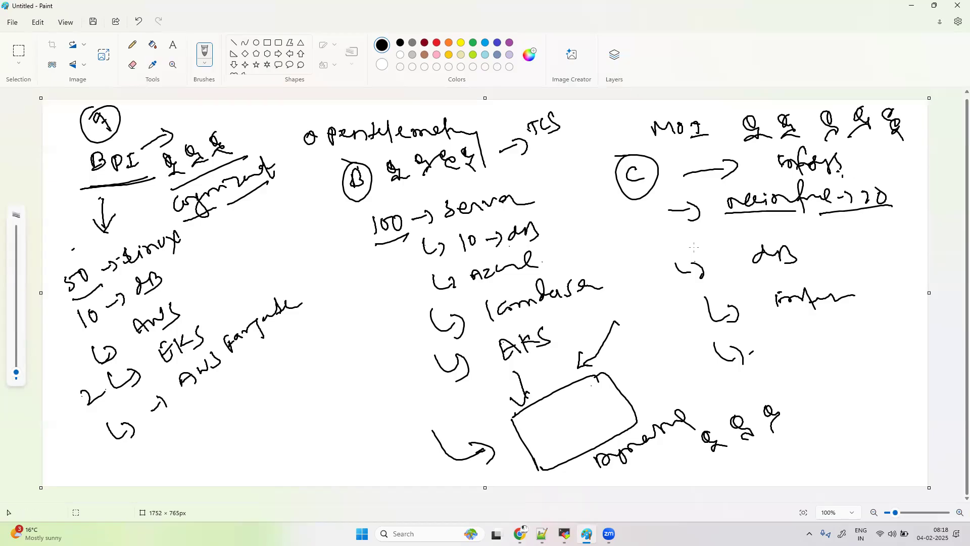
# Step: Underline the 20 in the MOI list, and write an underlined 170 and an underlined "HM" with an arrow near the Dynatrace box
pyautogui.moveTo(871, 206); pyautogui.dragTo(901, 205)
pyautogui.moveTo(382, 416)
pyautogui.mouseDown()
pyautogui.moveTo(384, 433)
pyautogui.moveTo(407, 408)
pyautogui.mouseUp()
pyautogui.moveTo(386, 445); pyautogui.dragTo(428, 418)
pyautogui.moveTo(297, 442); pyautogui.dragTo(293, 460)
pyautogui.moveTo(304, 435); pyautogui.dragTo(309, 459)
pyautogui.moveTo(294, 452)
pyautogui.mouseDown()
pyautogui.moveTo(321, 435)
pyautogui.moveTo(331, 446)
pyautogui.moveTo(349, 443)
pyautogui.moveTo(373, 484)
pyautogui.mouseUp()
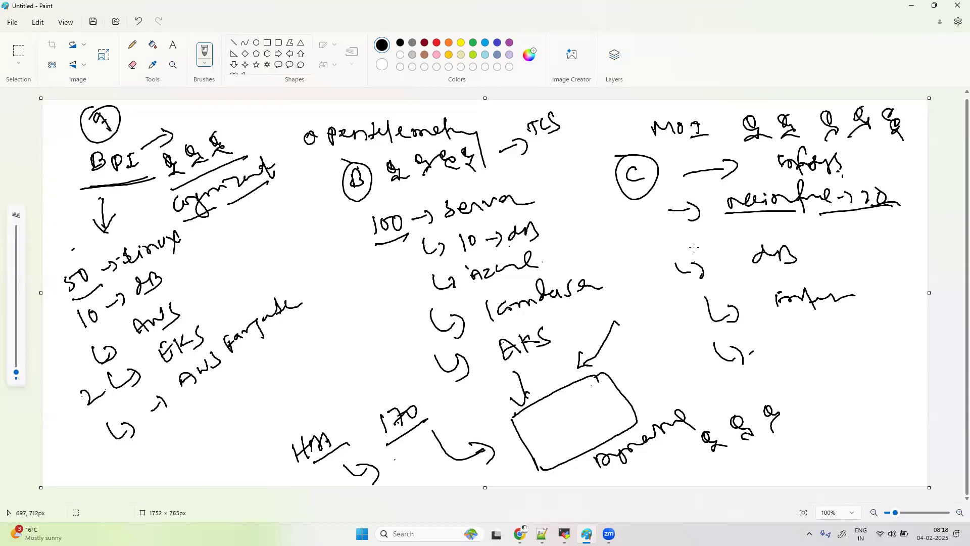
# Step: Write 30 beneath the underlined 170, and add an arrow with the words AWS and Azure above it
pyautogui.moveTo(399, 445); pyautogui.dragTo(403, 454)
pyautogui.moveTo(399, 445); pyautogui.dragTo(403, 458)
pyautogui.moveTo(411, 444)
pyautogui.mouseDown()
pyautogui.moveTo(418, 448)
pyautogui.moveTo(411, 443)
pyautogui.mouseUp()
pyautogui.moveTo(353, 406); pyautogui.dragTo(374, 392)
pyautogui.moveTo(366, 389); pyautogui.dragTo(374, 404)
pyautogui.moveTo(345, 372)
pyautogui.mouseDown()
pyautogui.moveTo(337, 382)
pyautogui.moveTo(362, 369)
pyautogui.moveTo(335, 351)
pyautogui.moveTo(368, 326)
pyautogui.mouseUp()
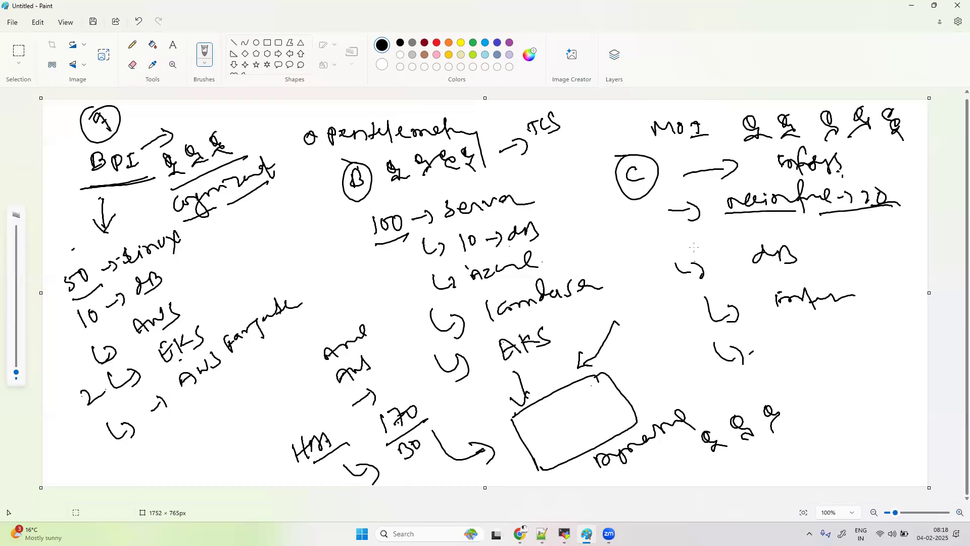
# Step: Mark a 4 and an arrow by the AWS Fargate entry, and write 100 with an arrow below the BPI list
pyautogui.moveTo(318, 311)
pyautogui.mouseDown()
pyautogui.moveTo(313, 325)
pyautogui.moveTo(329, 327)
pyautogui.mouseUp()
pyautogui.moveTo(302, 298); pyautogui.dragTo(344, 298)
pyautogui.moveTo(147, 461)
pyautogui.mouseDown()
pyautogui.moveTo(166, 446)
pyautogui.moveTo(172, 457)
pyautogui.mouseUp()
pyautogui.moveTo(192, 413); pyautogui.dragTo(203, 433)
pyautogui.moveTo(206, 416)
pyautogui.mouseDown()
pyautogui.moveTo(228, 405)
pyautogui.moveTo(232, 412)
pyautogui.mouseUp()
pyautogui.moveTo(202, 405); pyautogui.dragTo(215, 391)
# Step: Write 200 with an arrow beside the AKS entry and 50 with an arrow below the MOI list
pyautogui.moveTo(562, 359); pyautogui.dragTo(574, 344)
pyautogui.moveTo(577, 315); pyautogui.dragTo(597, 317)
pyautogui.moveTo(601, 301)
pyautogui.mouseDown()
pyautogui.moveTo(606, 307)
pyautogui.moveTo(598, 288)
pyautogui.mouseUp()
pyautogui.moveTo(793, 338)
pyautogui.mouseDown()
pyautogui.moveTo(813, 341)
pyautogui.moveTo(823, 358)
pyautogui.mouseUp()
pyautogui.moveTo(841, 325)
pyautogui.mouseDown()
pyautogui.moveTo(843, 344)
pyautogui.moveTo(863, 328)
pyautogui.mouseUp()
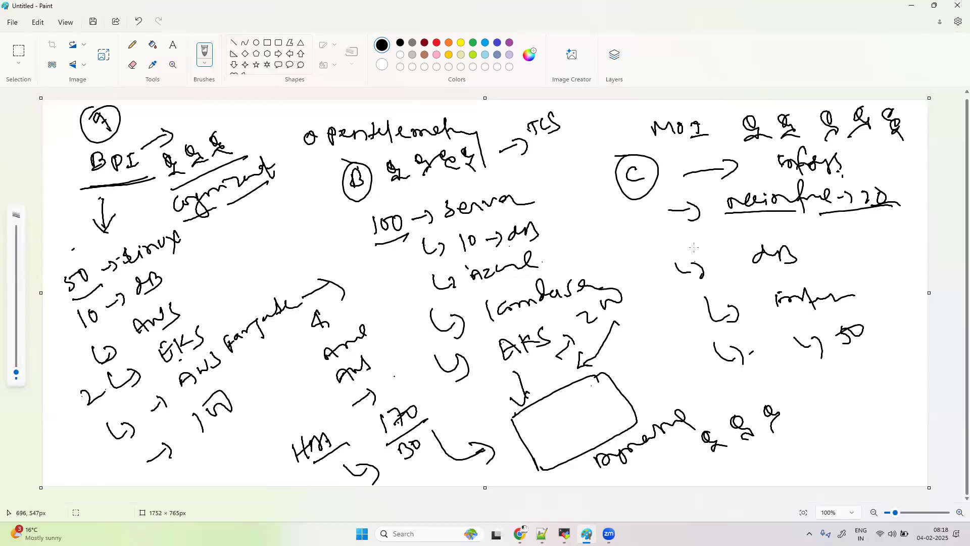
# Step: Write an underlined 350 above the 170 as the combined number for the three applications
pyautogui.click(381, 361)
pyautogui.moveTo(381, 367)
pyautogui.mouseDown()
pyautogui.moveTo(385, 379)
pyautogui.moveTo(398, 369)
pyautogui.mouseUp()
pyautogui.moveTo(400, 352); pyautogui.dragTo(410, 349)
pyautogui.moveTo(393, 389); pyautogui.dragTo(422, 368)
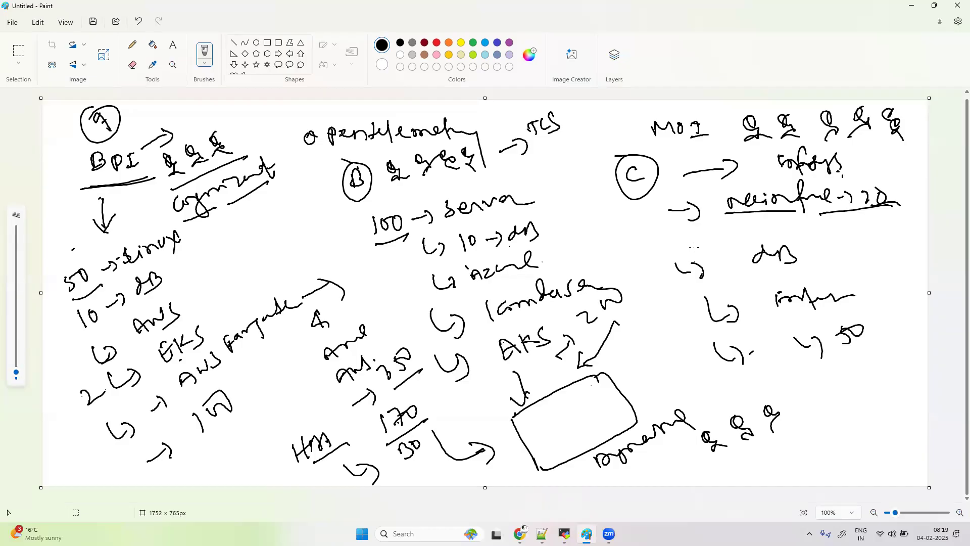
# Step: Draw an arrow from the BPI stick figures to a small box, a long arrow from TCS to its list, and a mark above Infosys
pyautogui.moveTo(215, 136)
pyautogui.mouseDown()
pyautogui.moveTo(229, 124)
pyautogui.moveTo(234, 134)
pyautogui.moveTo(256, 135)
pyautogui.moveTo(290, 123)
pyautogui.moveTo(256, 140)
pyautogui.mouseUp()
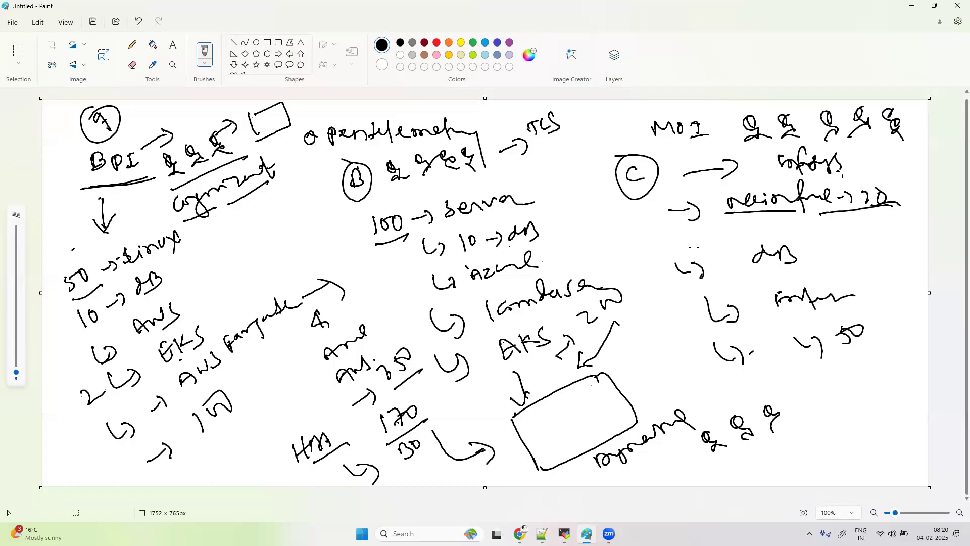
pyautogui.moveTo(511, 161); pyautogui.dragTo(402, 282)
pyautogui.moveTo(411, 264)
pyautogui.mouseDown()
pyautogui.moveTo(400, 283)
pyautogui.moveTo(423, 282)
pyautogui.mouseUp()
pyautogui.moveTo(785, 140); pyautogui.dragTo(773, 157)
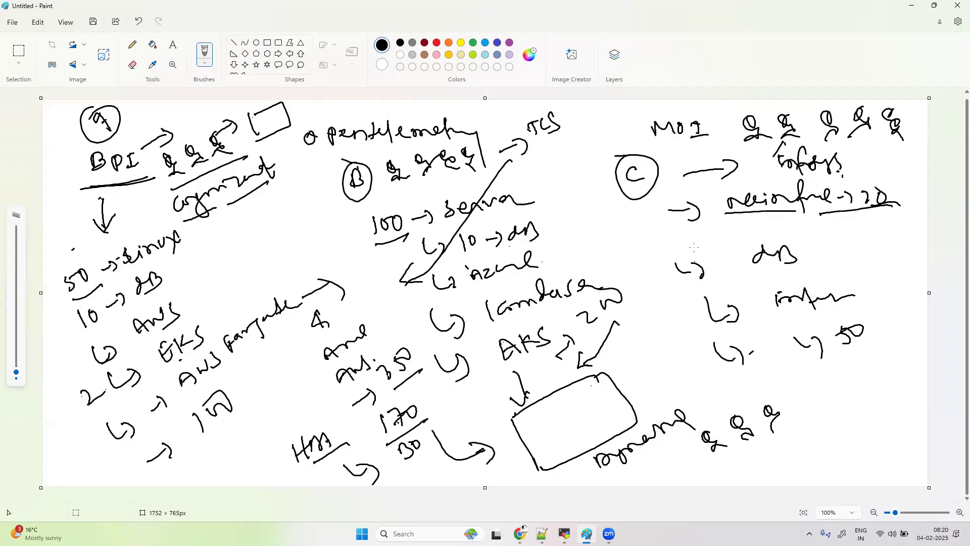
# Step: Box the BPI title with an arrow to its list, draw a wavy boundary beside the list, and underline its entries
pyautogui.moveTo(83, 152)
pyautogui.mouseDown()
pyautogui.moveTo(89, 186)
pyautogui.moveTo(149, 147)
pyautogui.moveTo(113, 197)
pyautogui.moveTo(114, 253)
pyautogui.mouseUp()
pyautogui.moveTo(179, 221)
pyautogui.mouseDown()
pyautogui.moveTo(220, 289)
pyautogui.moveTo(262, 407)
pyautogui.mouseUp()
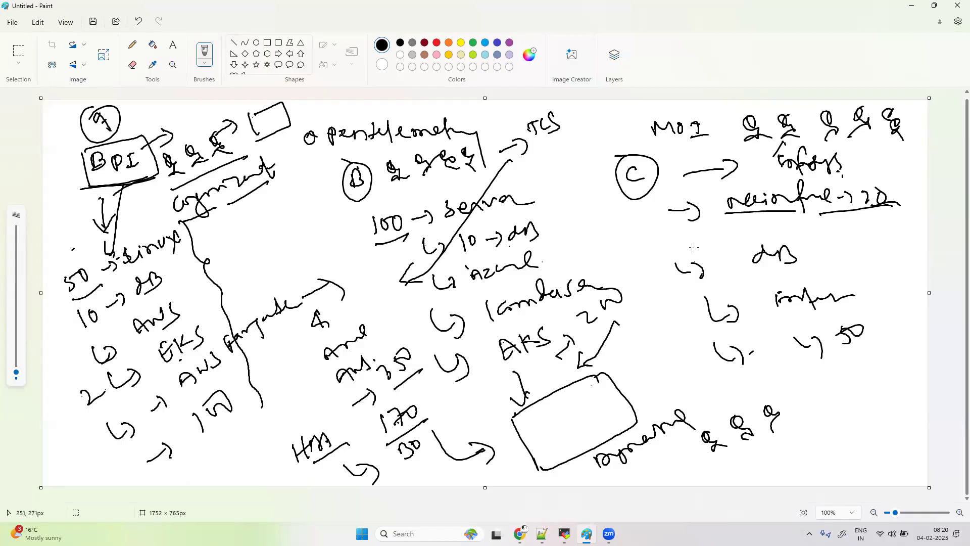
pyautogui.moveTo(210, 228)
pyautogui.mouseDown()
pyautogui.moveTo(238, 230)
pyautogui.moveTo(263, 214)
pyautogui.mouseUp()
pyautogui.moveTo(80, 326); pyautogui.dragTo(157, 297)
pyautogui.moveTo(108, 374); pyautogui.dragTo(188, 325)
pyautogui.moveTo(106, 419); pyautogui.dragTo(203, 359)
pyautogui.moveTo(129, 451); pyautogui.dragTo(203, 397)
pyautogui.moveTo(153, 476); pyautogui.dragTo(247, 409)
# Step: Draw a tilted rectangle between the BPI and Opentelemetry lists, with a box labelled "BD" on top and a curved line leading from it
pyautogui.moveTo(243, 242)
pyautogui.mouseDown()
pyautogui.moveTo(269, 303)
pyautogui.moveTo(278, 223)
pyautogui.moveTo(318, 289)
pyautogui.moveTo(268, 313)
pyautogui.mouseUp()
pyautogui.moveTo(238, 204)
pyautogui.mouseDown()
pyautogui.moveTo(248, 235)
pyautogui.moveTo(270, 186)
pyautogui.moveTo(285, 222)
pyautogui.mouseUp()
pyautogui.moveTo(285, 222); pyautogui.dragTo(242, 233)
pyautogui.moveTo(274, 188)
pyautogui.mouseDown()
pyautogui.moveTo(281, 148)
pyautogui.moveTo(304, 135)
pyautogui.mouseUp()
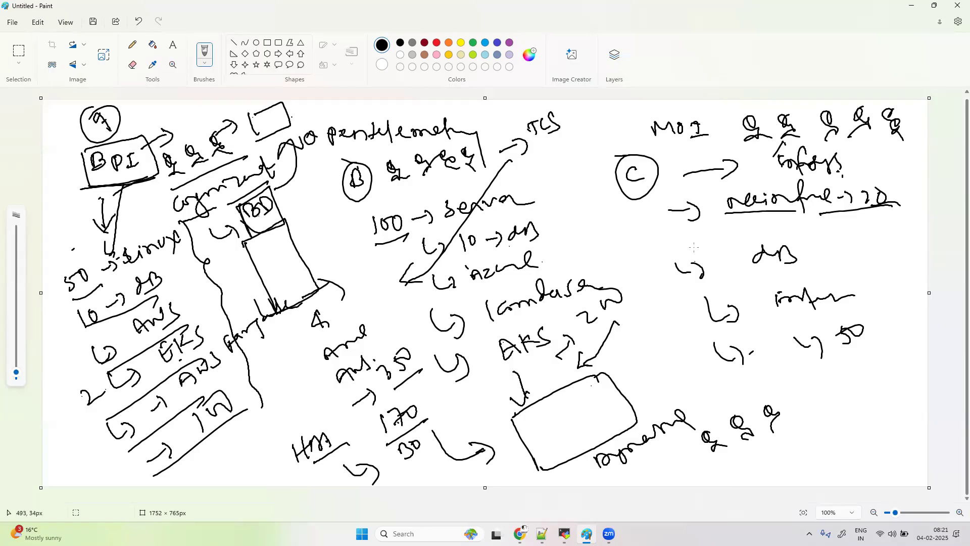
# Step: Put crosses beside the Opentelemetry server entry and the MOI dB entry, and draw a wavy outline around the Opentelemetry column
pyautogui.moveTo(536, 165)
pyautogui.mouseDown()
pyautogui.moveTo(520, 198)
pyautogui.moveTo(554, 195)
pyautogui.mouseUp()
pyautogui.moveTo(869, 224)
pyautogui.mouseDown()
pyautogui.moveTo(849, 260)
pyautogui.moveTo(881, 251)
pyautogui.mouseUp()
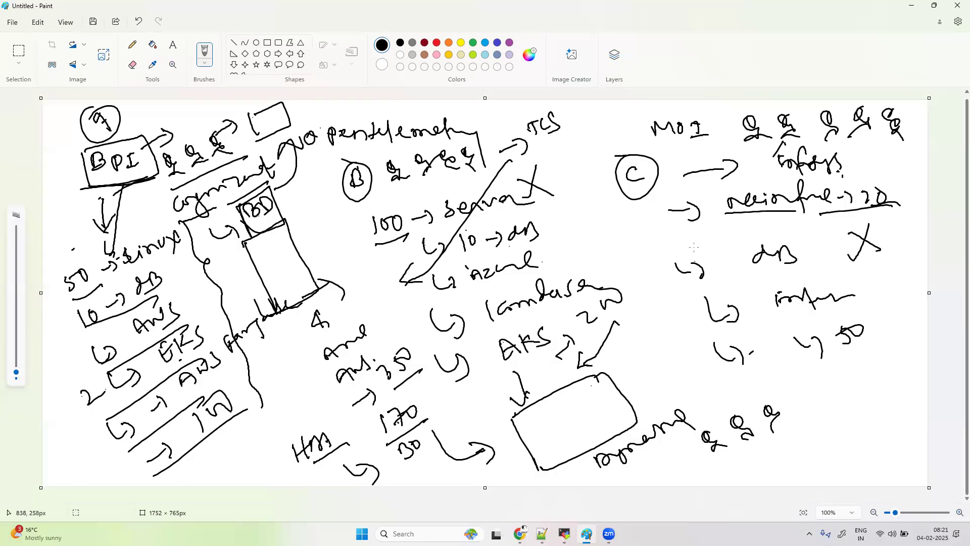
pyautogui.moveTo(332, 151); pyautogui.dragTo(477, 136)
pyautogui.moveTo(331, 150)
pyautogui.mouseDown()
pyautogui.moveTo(361, 265)
pyautogui.moveTo(476, 400)
pyautogui.moveTo(494, 441)
pyautogui.mouseUp()
pyautogui.moveTo(517, 147)
pyautogui.mouseDown()
pyautogui.moveTo(567, 223)
pyautogui.moveTo(609, 374)
pyautogui.mouseUp()
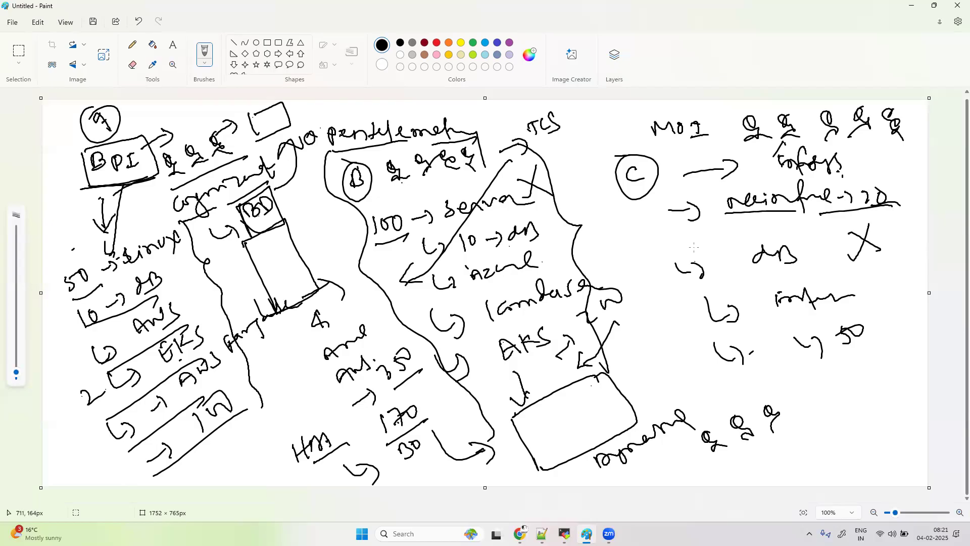
# Step: Add check marks beside the Opentelemetry title, a small mark below the BPI 100, and a cross under the MOI 50
pyautogui.moveTo(474, 118); pyautogui.dragTo(526, 101)
pyautogui.moveTo(227, 444); pyautogui.dragTo(241, 454)
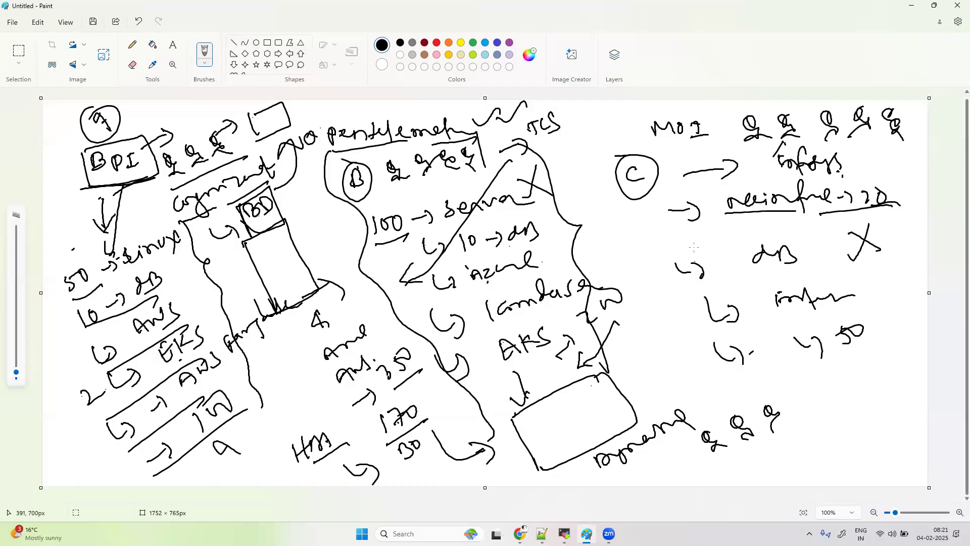
pyautogui.moveTo(883, 354); pyautogui.dragTo(862, 376)
pyautogui.moveTo(867, 359); pyautogui.dragTo(889, 382)
# Step: Underline the Dynatrace label and draw an arrow and a small box below the stick figures beside it
pyautogui.moveTo(610, 477); pyautogui.dragTo(679, 434)
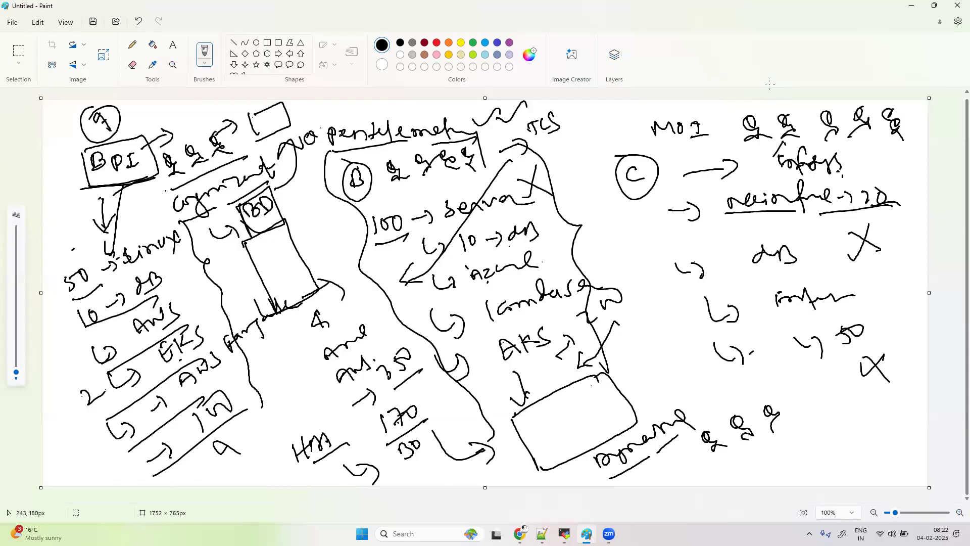
pyautogui.moveTo(702, 465)
pyautogui.mouseDown()
pyautogui.moveTo(730, 465)
pyautogui.moveTo(738, 479)
pyautogui.moveTo(798, 427)
pyautogui.moveTo(777, 465)
pyautogui.mouseUp()
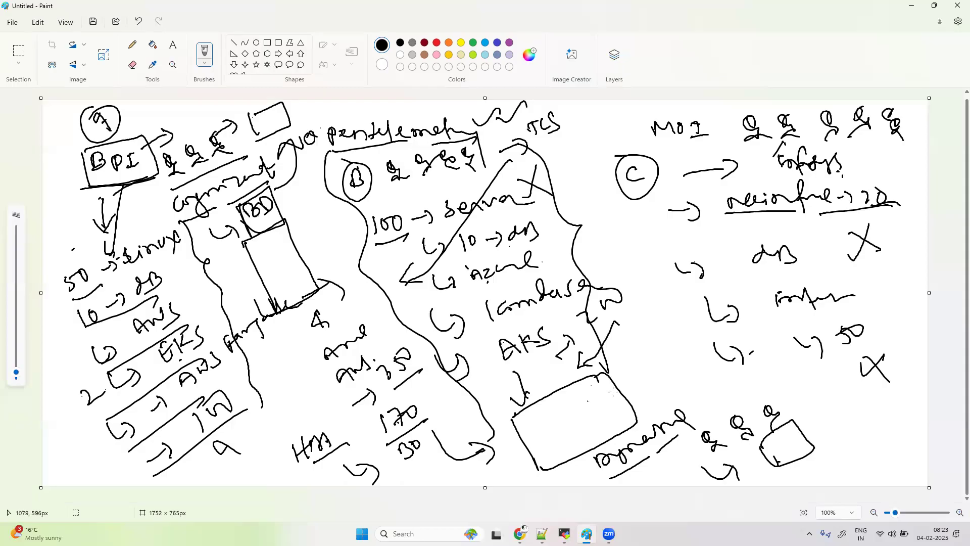
# Step: Switch to Dynatrace in Chrome, search the installed apps for "set" and open Settings Classic
pyautogui.click(521, 534)
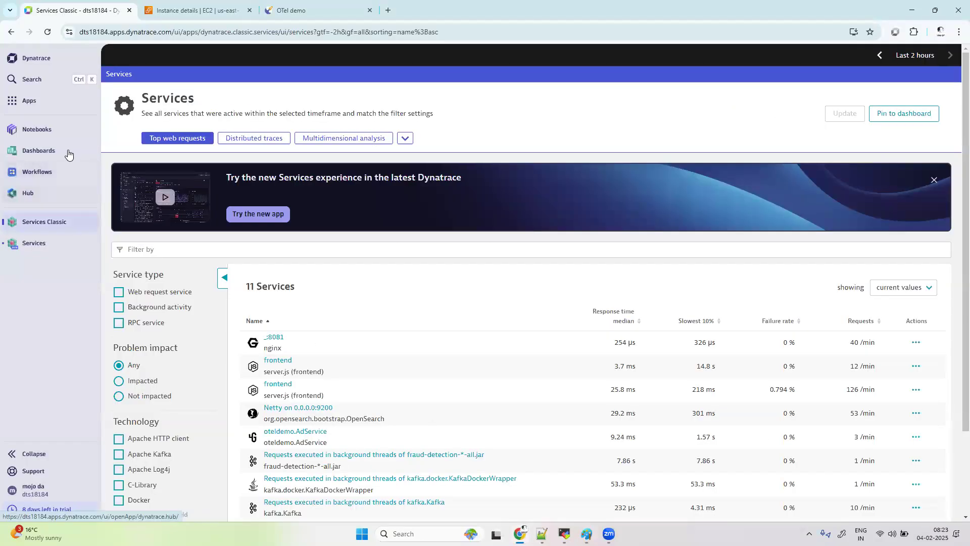
pyautogui.click(45, 98)
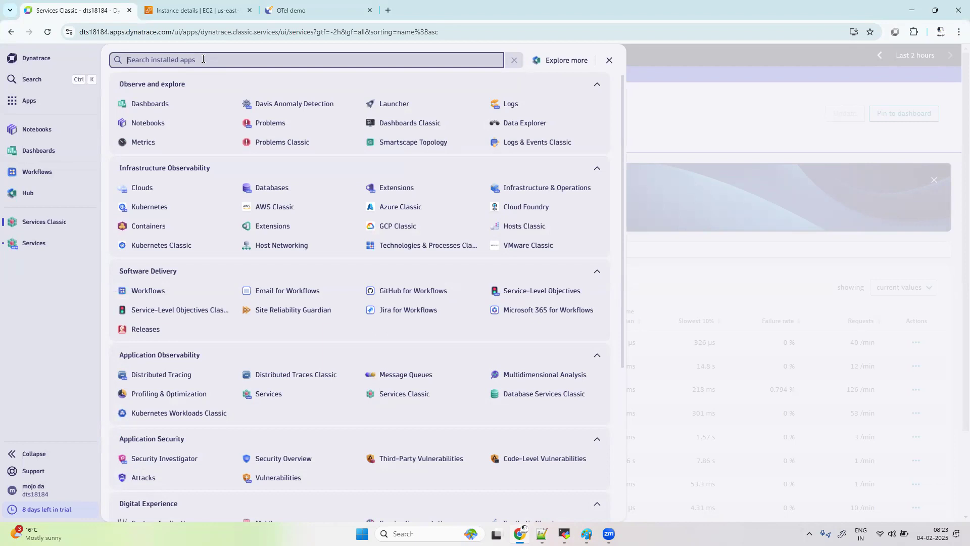
pyautogui.write('set')
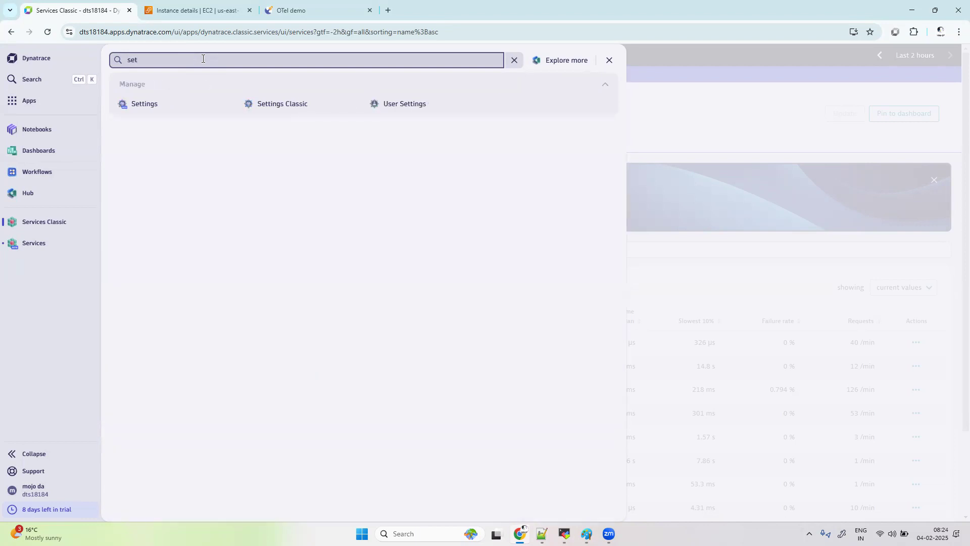
pyautogui.click(276, 103)
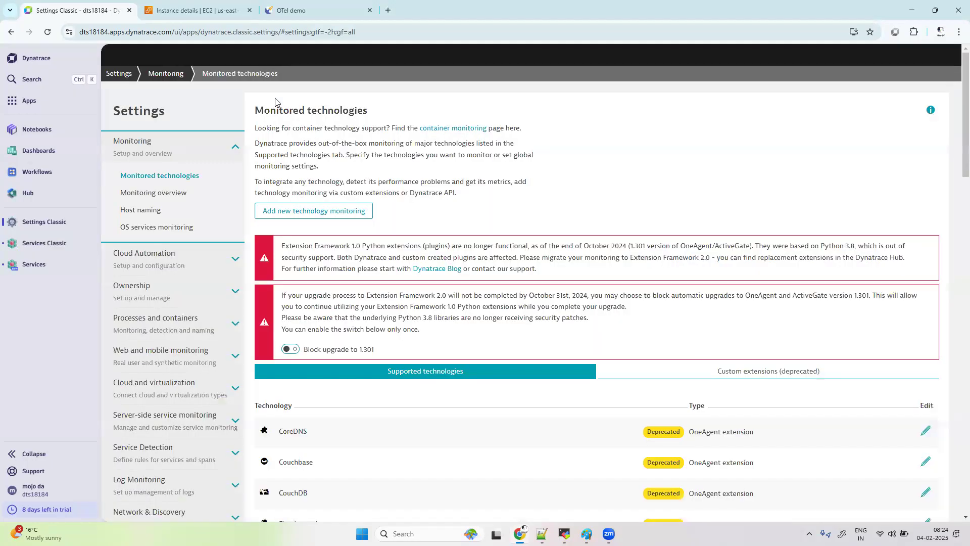
# Step: Open the Management zones settings from the environment preferences
pyautogui.scroll(-7, 146, 419)
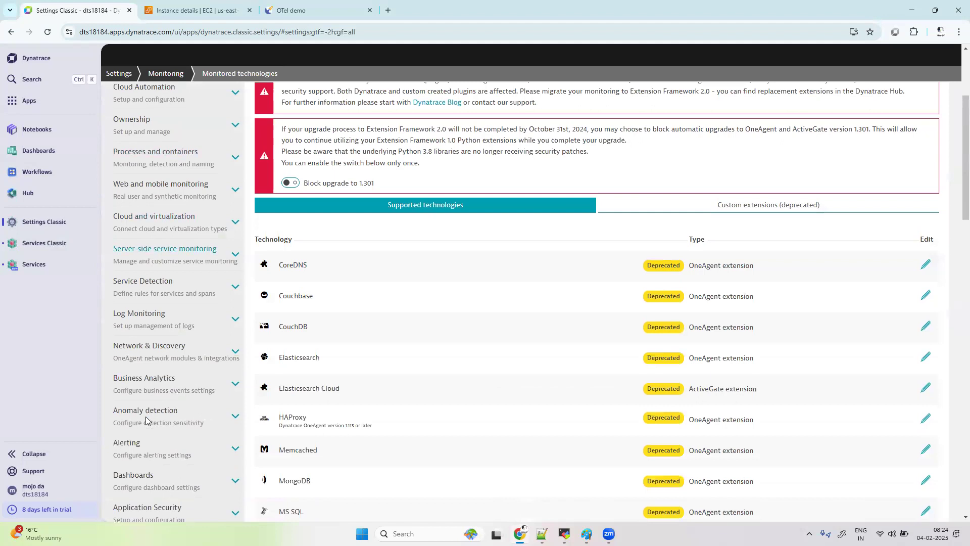
pyautogui.scroll(-5, 146, 419)
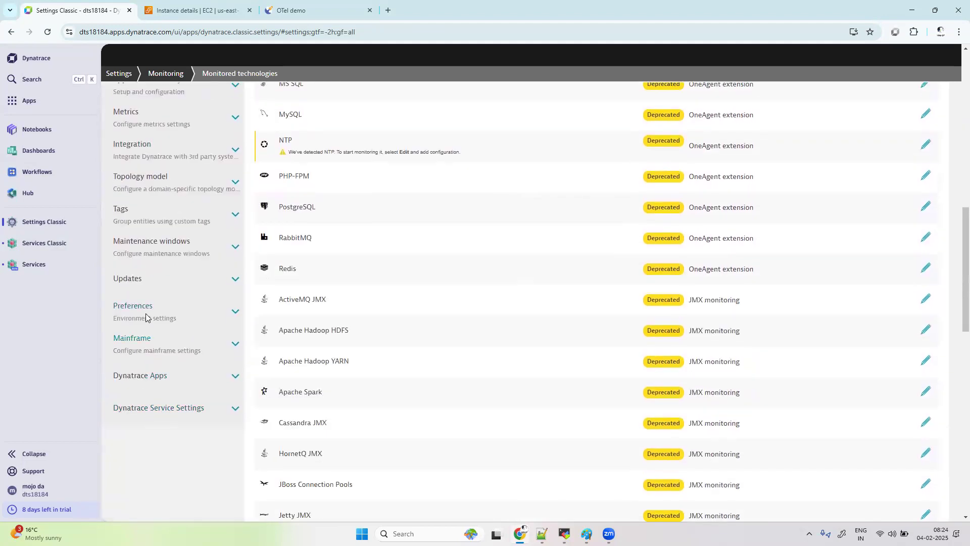
pyautogui.click(147, 318)
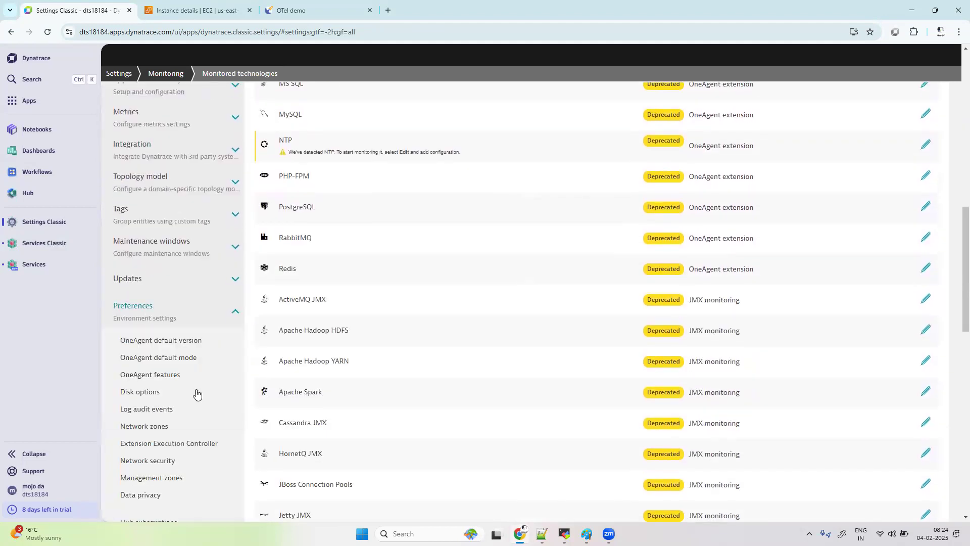
pyautogui.click(151, 477)
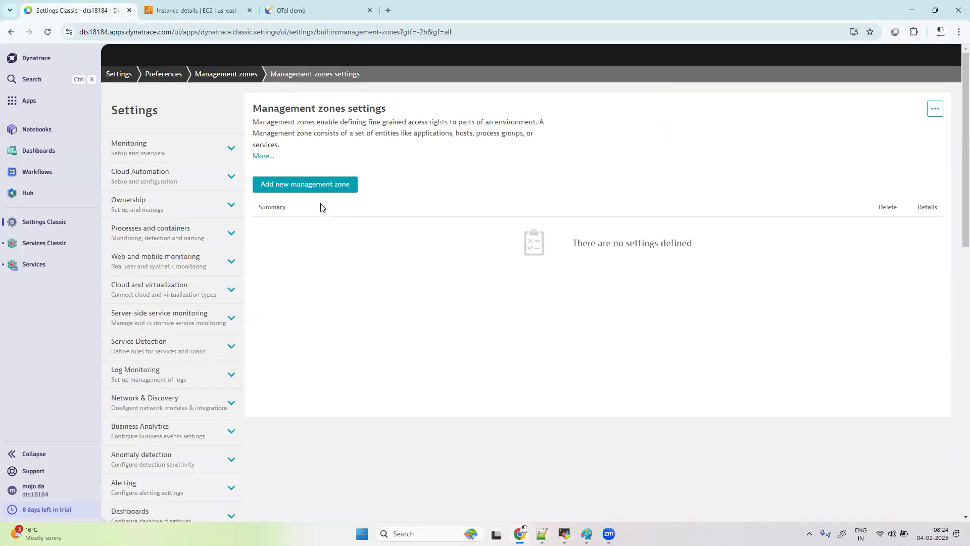
# Step: Add a new management zone entry with its name still blank
pyautogui.click(316, 190)
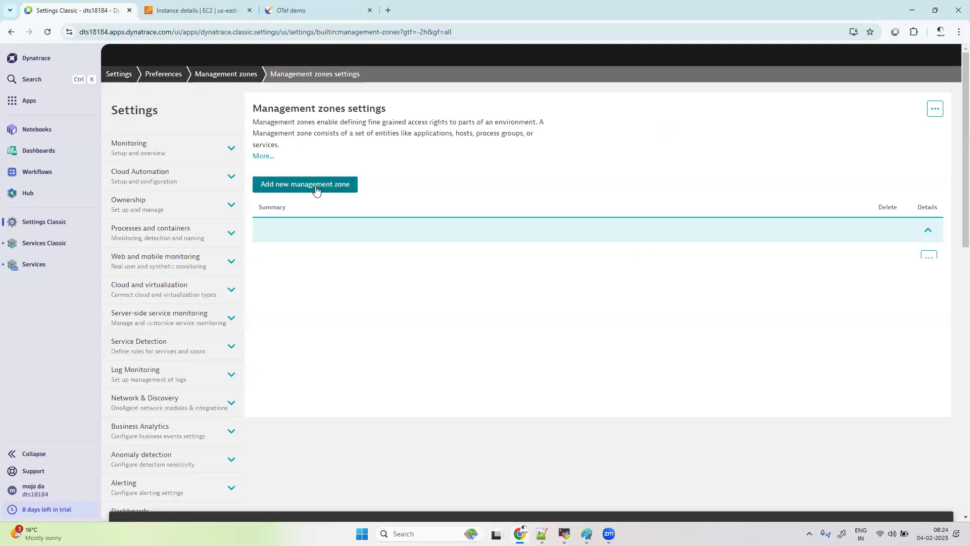
pyautogui.click(305, 277)
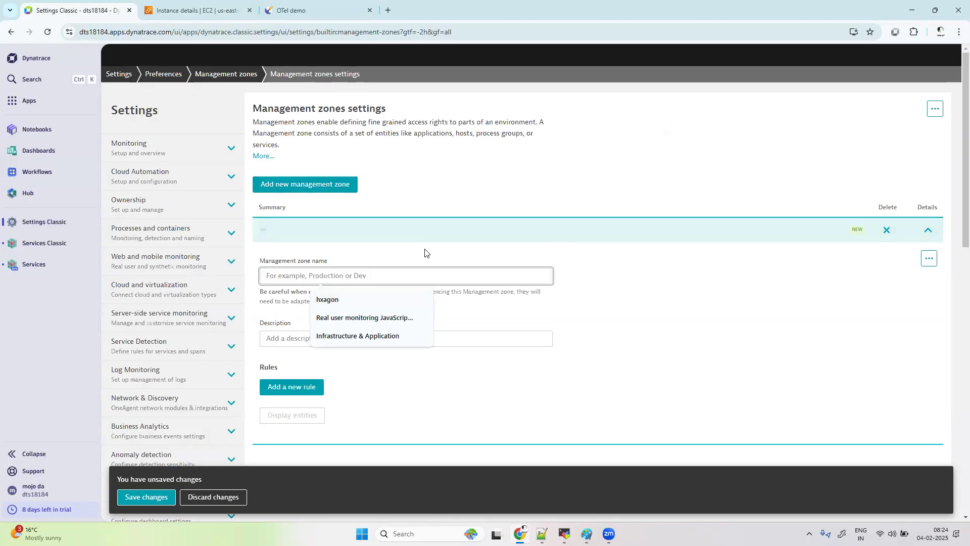
pyautogui.click(738, 332)
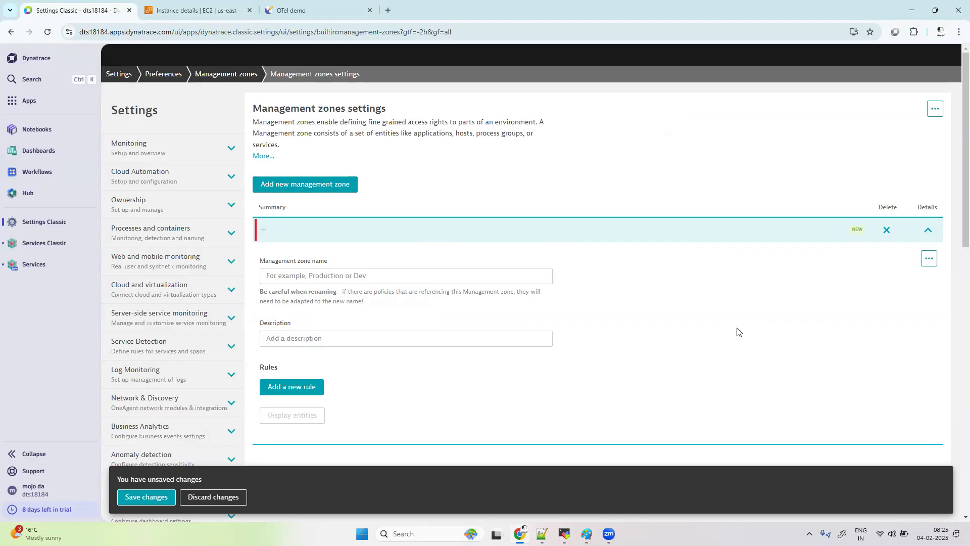
# Step: Switch back to Paint, start a blank drawing without saving the current one, and write an underlined "BPI"
pyautogui.click(587, 533)
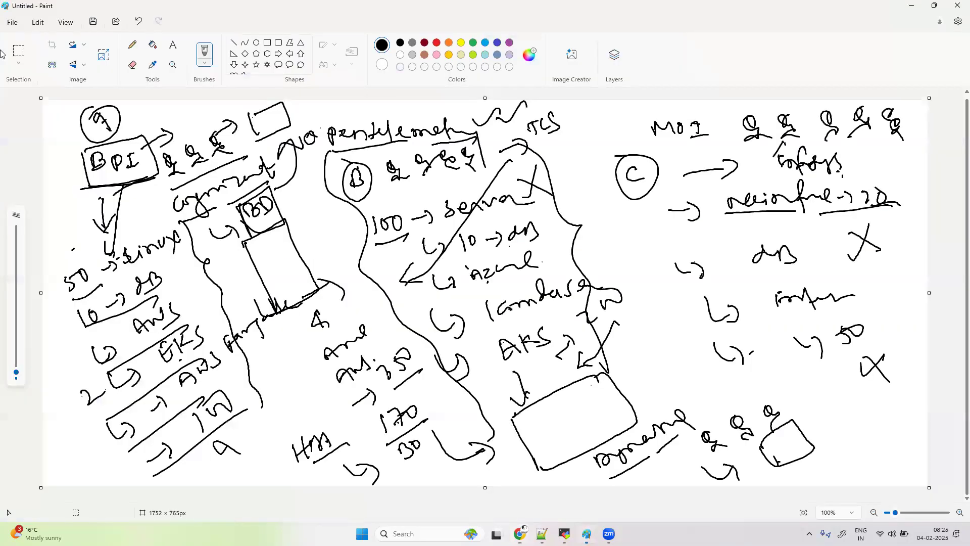
pyautogui.click(10, 22)
pyautogui.click(35, 40)
pyautogui.click(480, 289)
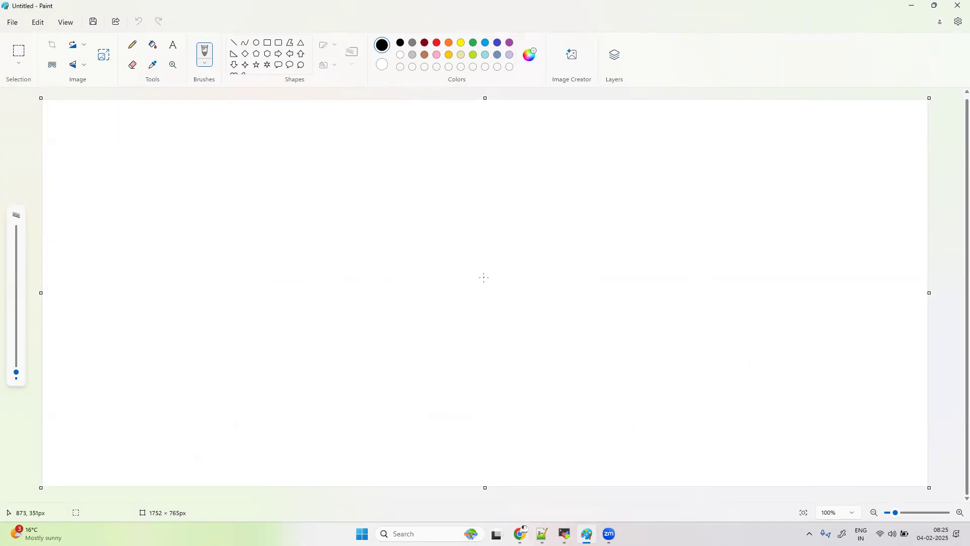
pyautogui.moveTo(83, 177)
pyautogui.mouseDown()
pyautogui.moveTo(80, 194)
pyautogui.moveTo(121, 183)
pyautogui.moveTo(126, 207)
pyautogui.mouseUp()
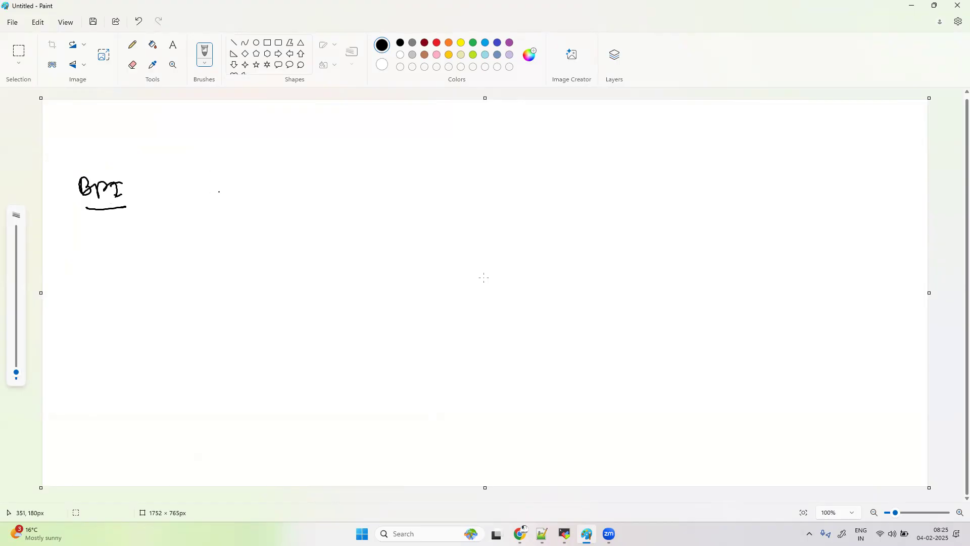
# Step: Write an underlined "Env" with an arrow to "Dev" and "Prod" beside the BPI label
pyautogui.moveTo(228, 198)
pyautogui.mouseDown()
pyautogui.moveTo(246, 207)
pyautogui.moveTo(238, 196)
pyautogui.mouseUp()
pyautogui.moveTo(237, 210); pyautogui.dragTo(280, 196)
pyautogui.moveTo(242, 223); pyautogui.dragTo(291, 215)
pyautogui.moveTo(298, 210); pyautogui.dragTo(325, 212)
pyautogui.moveTo(346, 195)
pyautogui.mouseDown()
pyautogui.moveTo(353, 207)
pyautogui.moveTo(360, 201)
pyautogui.mouseUp()
pyautogui.moveTo(377, 196)
pyautogui.mouseDown()
pyautogui.moveTo(371, 200)
pyautogui.moveTo(381, 198)
pyautogui.mouseUp()
pyautogui.moveTo(387, 193); pyautogui.dragTo(413, 186)
pyautogui.moveTo(481, 188); pyautogui.dragTo(508, 186)
pyautogui.moveTo(505, 192); pyautogui.dragTo(538, 186)
pyautogui.moveTo(535, 187)
pyautogui.mouseDown()
pyautogui.moveTo(544, 170)
pyautogui.moveTo(545, 195)
pyautogui.mouseUp()
pyautogui.moveTo(532, 200); pyautogui.dragTo(553, 198)
# Step: Write "Application" with an arrow below Env, and draw an arrow under BPI with an outline around both
pyautogui.moveTo(246, 255); pyautogui.dragTo(268, 293)
pyautogui.moveTo(310, 262)
pyautogui.mouseDown()
pyautogui.moveTo(345, 274)
pyautogui.moveTo(400, 259)
pyautogui.mouseUp()
pyautogui.moveTo(412, 258)
pyautogui.mouseDown()
pyautogui.moveTo(407, 267)
pyautogui.moveTo(450, 254)
pyautogui.moveTo(480, 261)
pyautogui.mouseUp()
pyautogui.moveTo(466, 265); pyautogui.dragTo(486, 267)
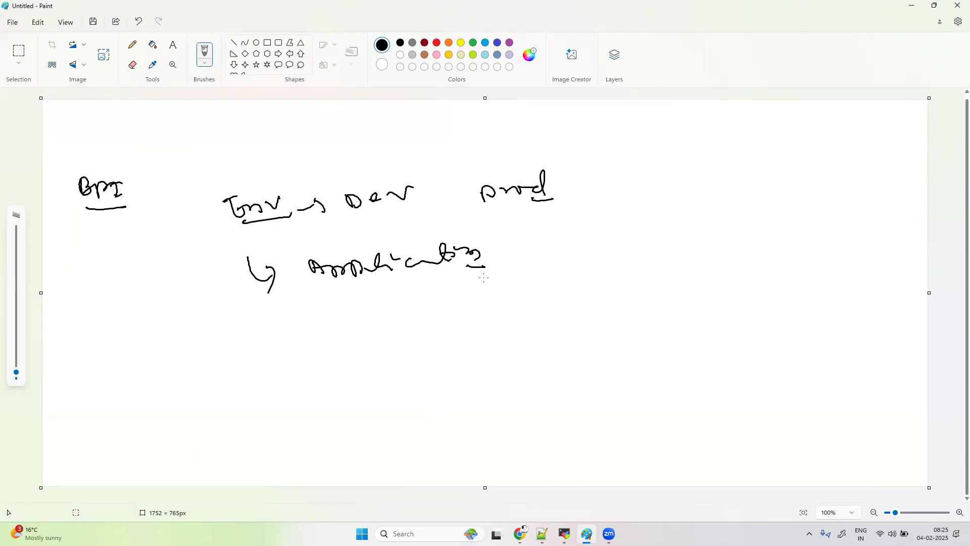
pyautogui.moveTo(92, 233)
pyautogui.mouseDown()
pyautogui.moveTo(117, 253)
pyautogui.moveTo(98, 283)
pyautogui.mouseUp()
pyautogui.moveTo(74, 184)
pyautogui.mouseDown()
pyautogui.moveTo(96, 292)
pyautogui.moveTo(145, 253)
pyautogui.moveTo(74, 174)
pyautogui.mouseUp()
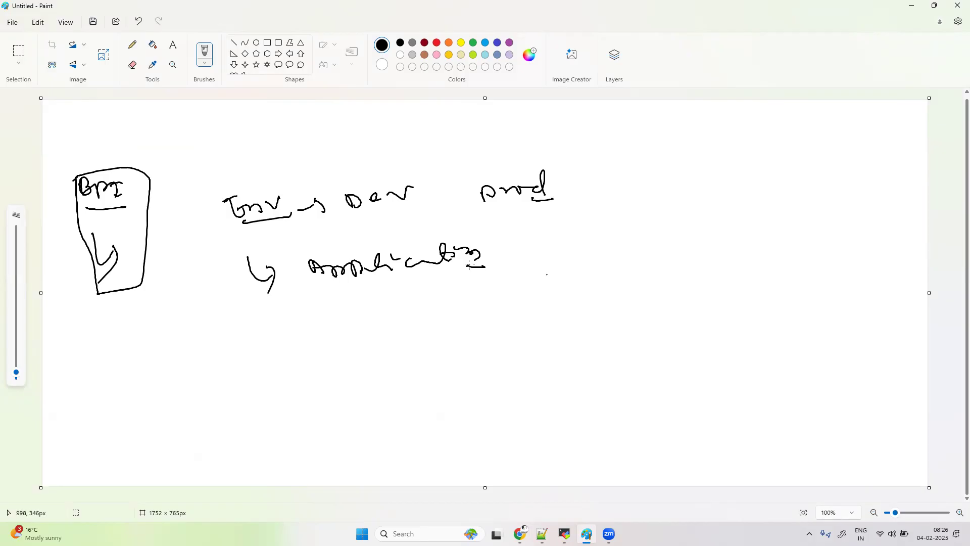
# Step: Write an underlined "Dev" and a "Prod" beside the Application note, each with an arrow leading to its own box
pyautogui.moveTo(582, 275)
pyautogui.mouseDown()
pyautogui.moveTo(592, 294)
pyautogui.moveTo(609, 276)
pyautogui.moveTo(634, 270)
pyautogui.mouseUp()
pyautogui.moveTo(607, 323)
pyautogui.mouseDown()
pyautogui.moveTo(614, 338)
pyautogui.moveTo(667, 297)
pyautogui.mouseUp()
pyautogui.moveTo(650, 251); pyautogui.dragTo(679, 236)
pyautogui.moveTo(584, 299); pyautogui.dragTo(652, 261)
pyautogui.moveTo(687, 204)
pyautogui.mouseDown()
pyautogui.moveTo(693, 218)
pyautogui.moveTo(741, 153)
pyautogui.moveTo(692, 247)
pyautogui.mouseUp()
pyautogui.moveTo(681, 301)
pyautogui.mouseDown()
pyautogui.moveTo(699, 286)
pyautogui.moveTo(728, 290)
pyautogui.moveTo(815, 191)
pyautogui.moveTo(717, 299)
pyautogui.mouseUp()
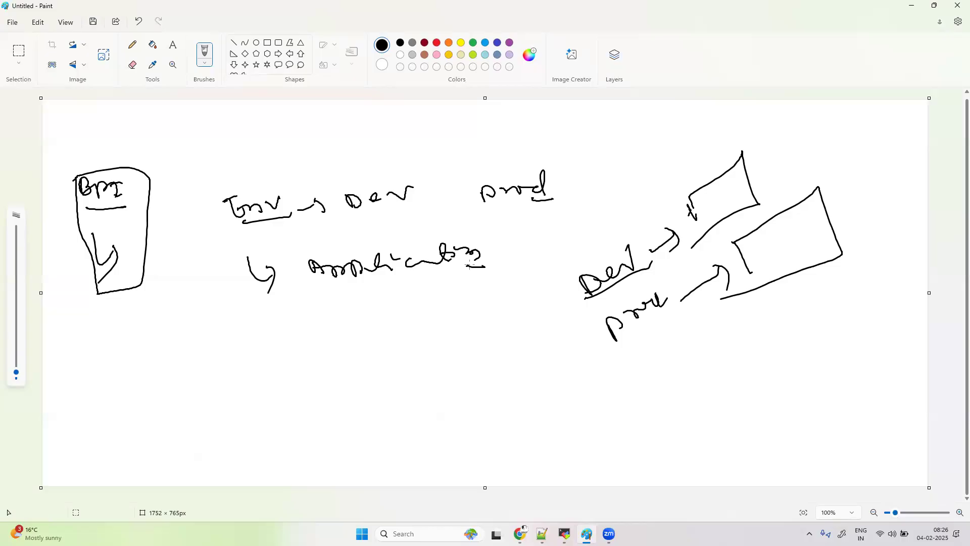
# Step: Write "BPI" twice below the Application note and draw a tilted box around each one
pyautogui.moveTo(269, 378)
pyautogui.mouseDown()
pyautogui.moveTo(329, 348)
pyautogui.moveTo(322, 356)
pyautogui.mouseUp()
pyautogui.moveTo(286, 395); pyautogui.dragTo(353, 358)
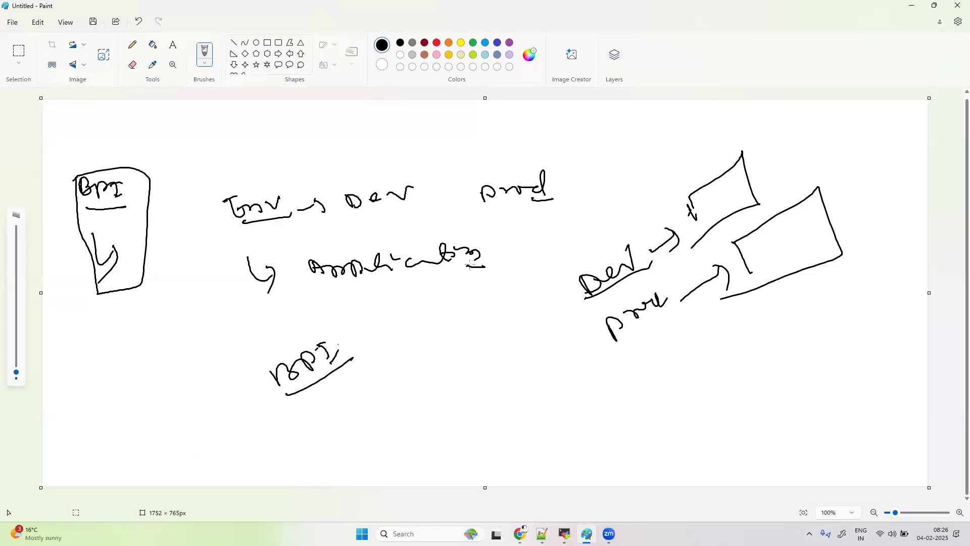
pyautogui.moveTo(324, 430)
pyautogui.mouseDown()
pyautogui.moveTo(340, 419)
pyautogui.moveTo(375, 430)
pyautogui.mouseUp()
pyautogui.moveTo(375, 392); pyautogui.dragTo(401, 403)
pyautogui.moveTo(293, 428); pyautogui.dragTo(329, 464)
pyautogui.moveTo(297, 424)
pyautogui.mouseDown()
pyautogui.moveTo(430, 396)
pyautogui.moveTo(341, 439)
pyautogui.mouseUp()
pyautogui.moveTo(229, 368); pyautogui.dragTo(271, 414)
pyautogui.moveTo(244, 379)
pyautogui.mouseDown()
pyautogui.moveTo(349, 304)
pyautogui.moveTo(255, 439)
pyautogui.mouseUp()
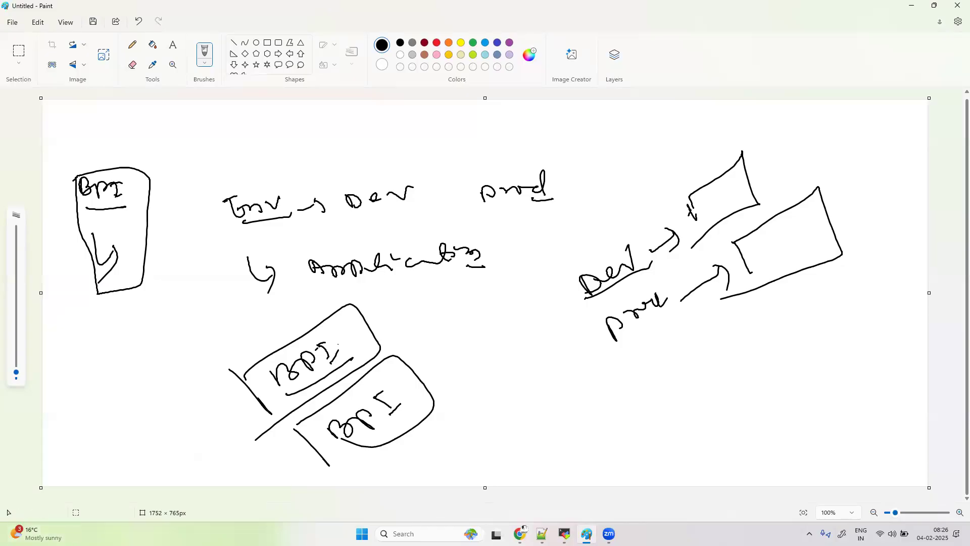
# Step: Return to the Dynatrace settings in Chrome and name the new management zone "otelapp"
pyautogui.moveTo(520, 534)
pyautogui.click(519, 480)
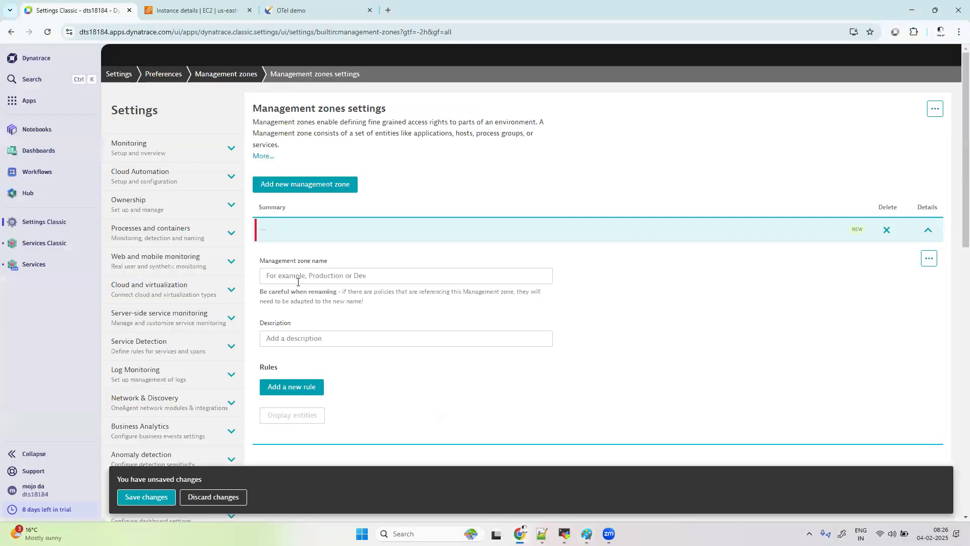
pyautogui.click(293, 275)
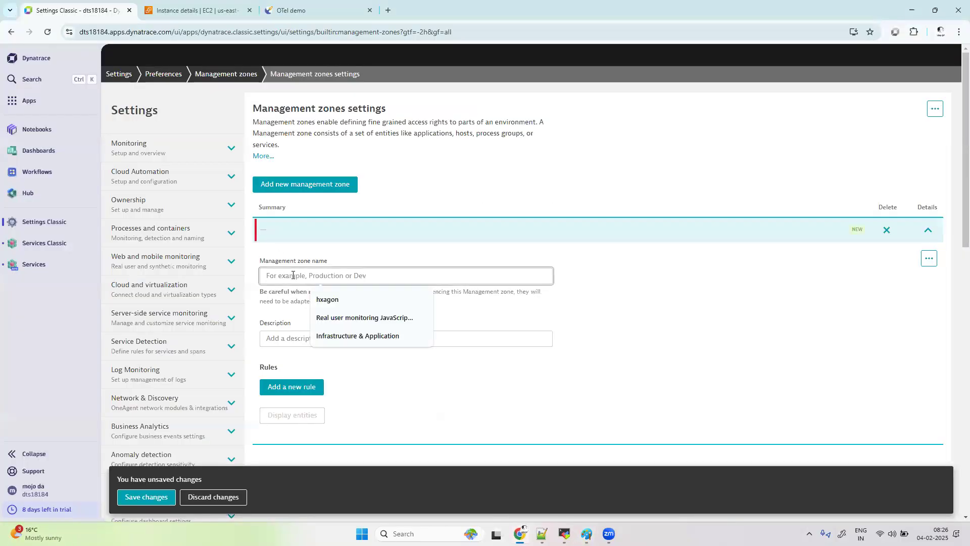
pyautogui.write('otelapp')
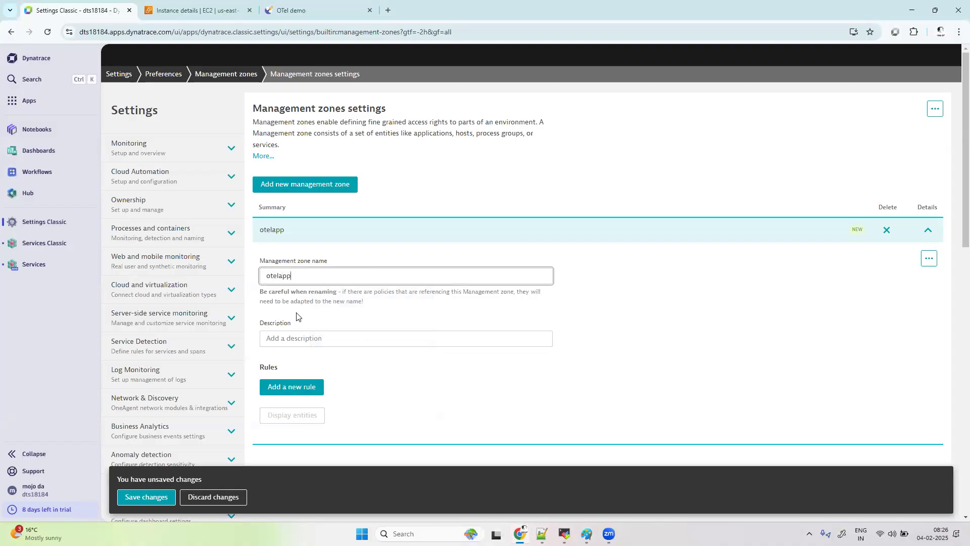
# Step: Add a new rule to the otelapp management zone and set its rule type to Monitored entity
pyautogui.click(292, 343)
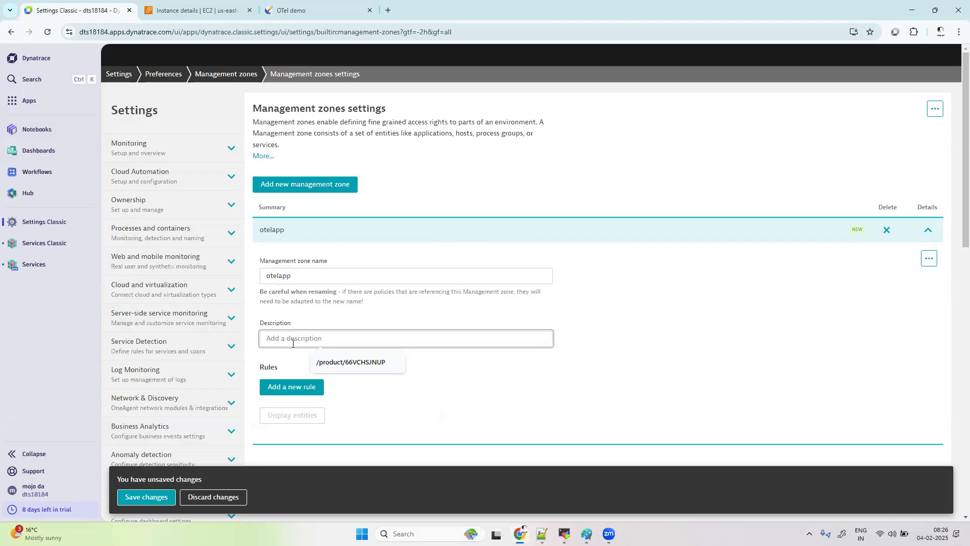
pyautogui.click(850, 354)
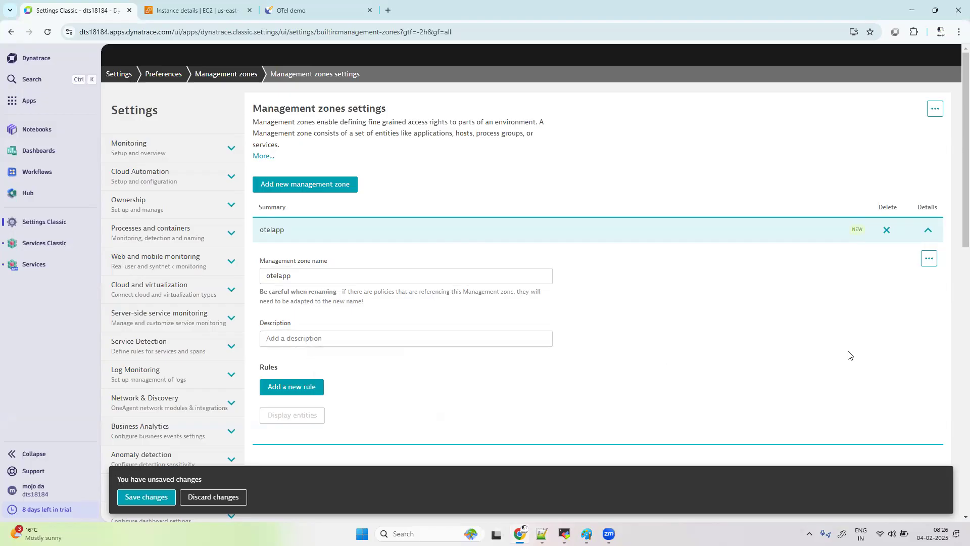
pyautogui.click(300, 389)
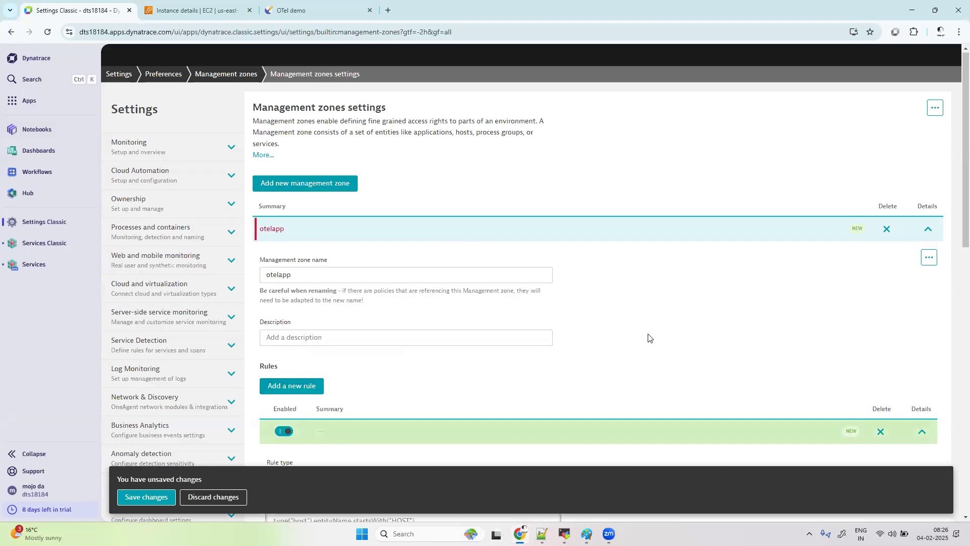
pyautogui.scroll(-6, 649, 338)
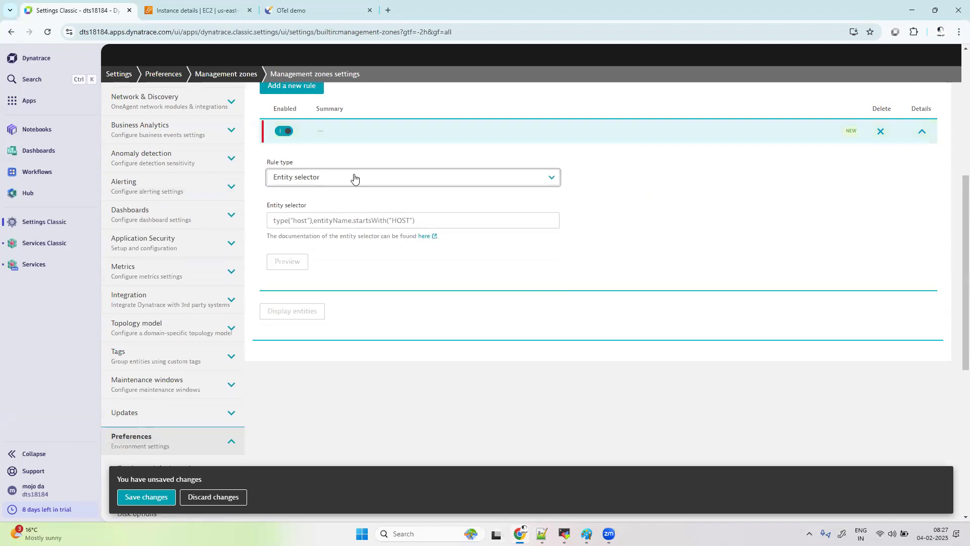
pyautogui.click(354, 178)
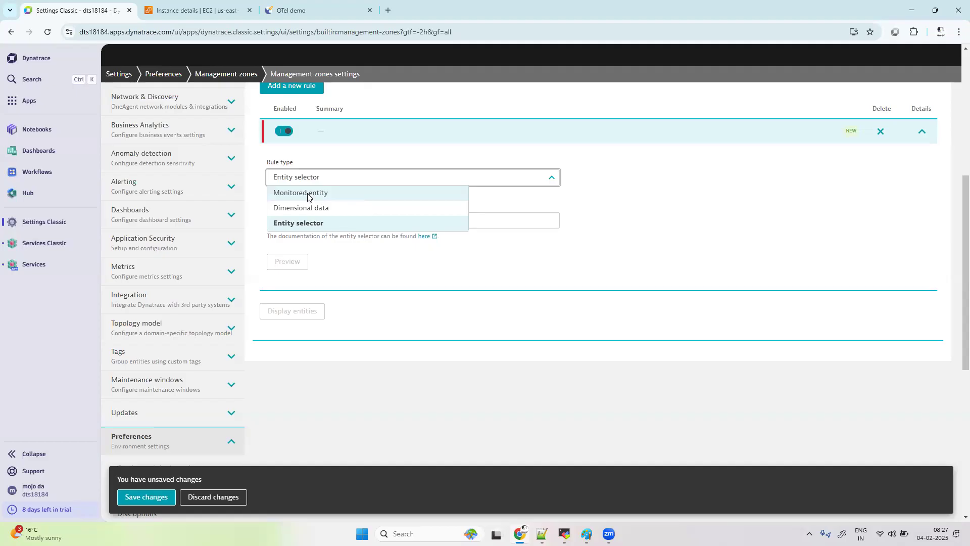
pyautogui.click(306, 194)
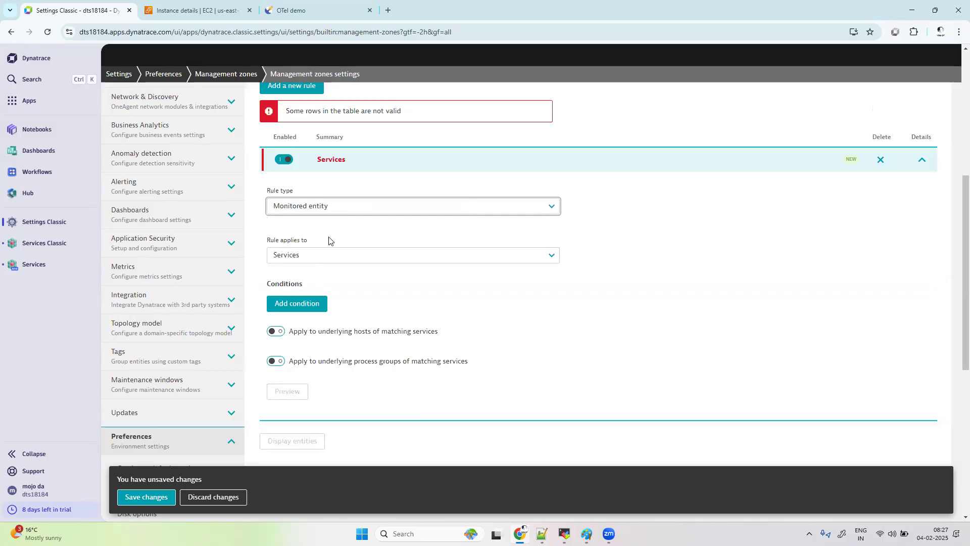
# Step: Make the monitored entity rule apply to Hosts
pyautogui.click(321, 262)
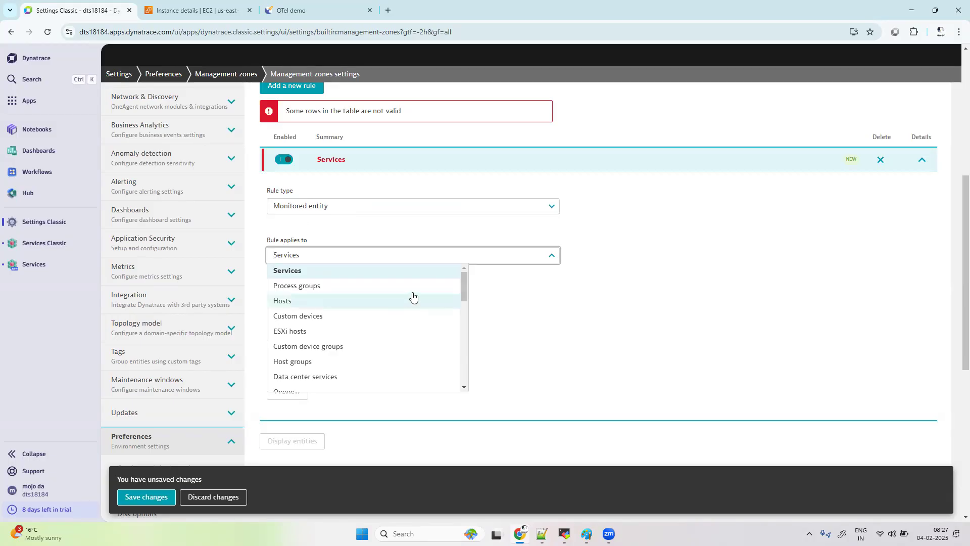
pyautogui.moveTo(462, 285); pyautogui.dragTo(468, 264)
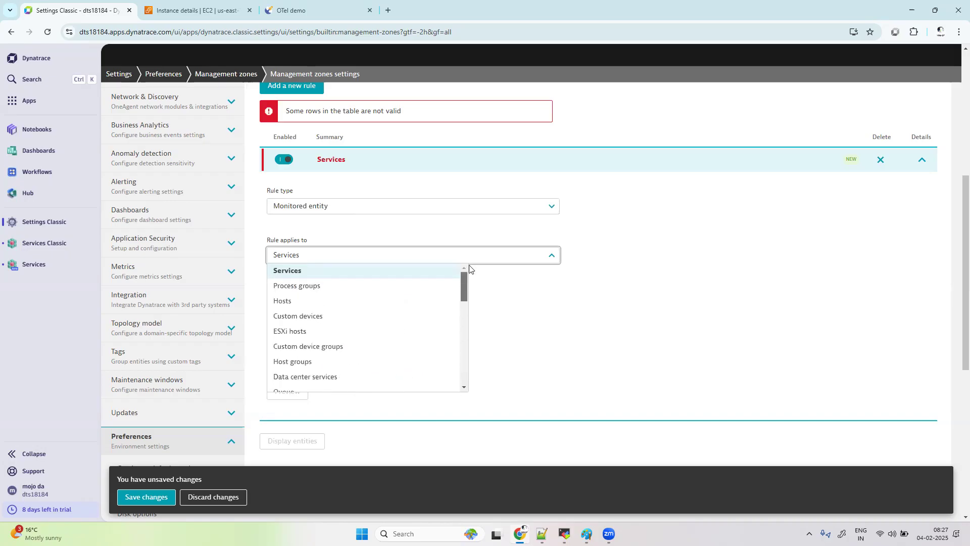
pyautogui.click(320, 303)
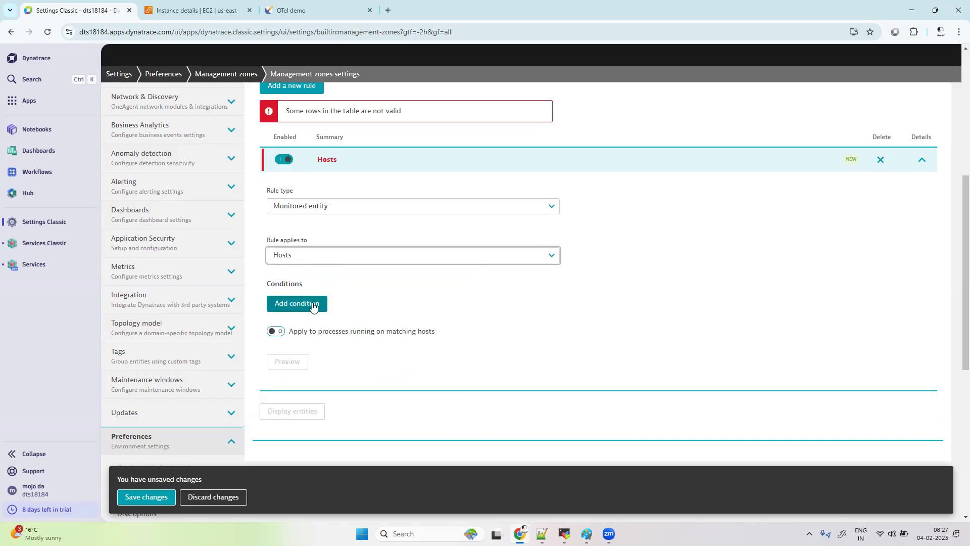
# Step: Add a condition to the hosts rule with Host name as its property, and open the operator choices
pyautogui.click(312, 304)
pyautogui.click(307, 321)
pyautogui.press('BackSpace')
pyautogui.press('BackSpace')
pyautogui.press('BackSpace')
pyautogui.press('BackSpace')
pyautogui.press('BackSpace')
pyautogui.press('BackSpace')
pyautogui.press('BackSpace')
pyautogui.press('BackSpace')
pyautogui.press('BackSpace')
pyautogui.press('BackSpace')
pyautogui.press('BackSpace')
pyautogui.press('BackSpace')
pyautogui.press('BackSpace')
pyautogui.press('BackSpace')
pyautogui.press('BackSpace')
pyautogui.press('BackSpace')
pyautogui.write('host name')
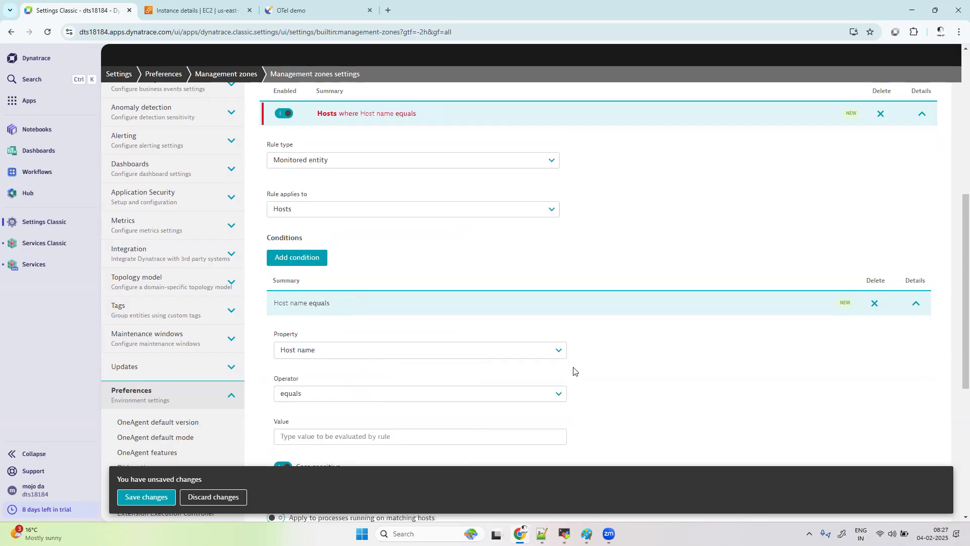
pyautogui.moveTo(963, 305); pyautogui.dragTo(963, 390)
pyautogui.scroll(1, 375, 236)
pyautogui.scroll(1, 353, 227)
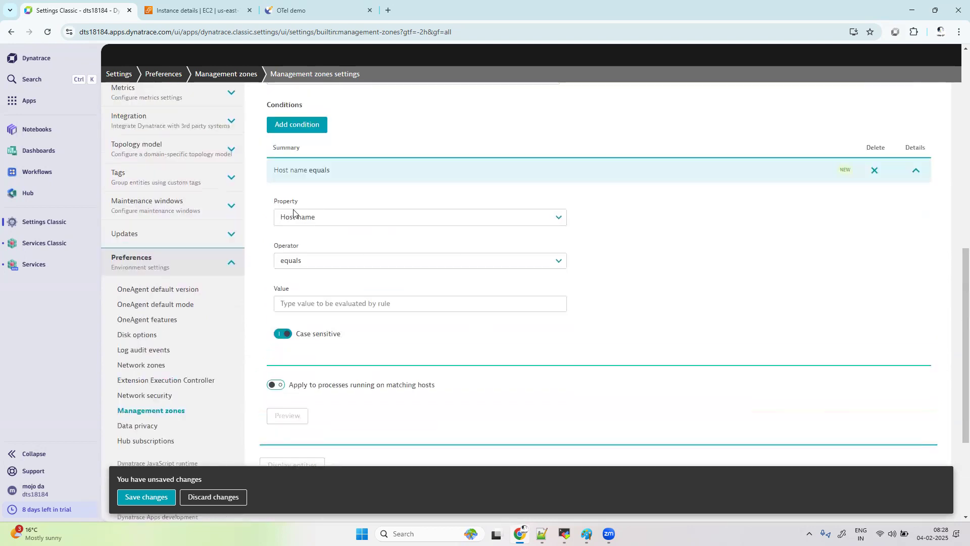
pyautogui.click(301, 260)
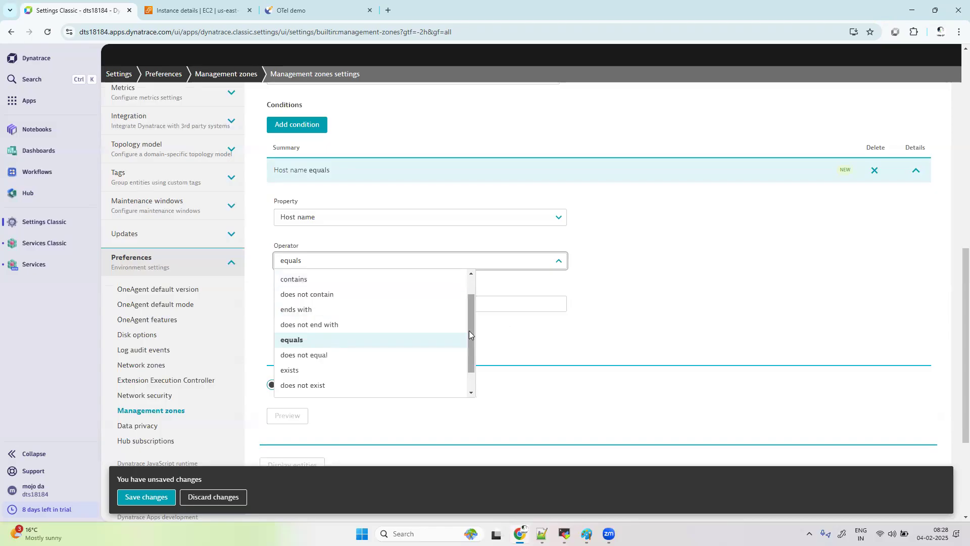
# Step: Search the installed apps for "hos" and open Hosts Classic in a new browser tab to view the monitored hosts
pyautogui.click(44, 105)
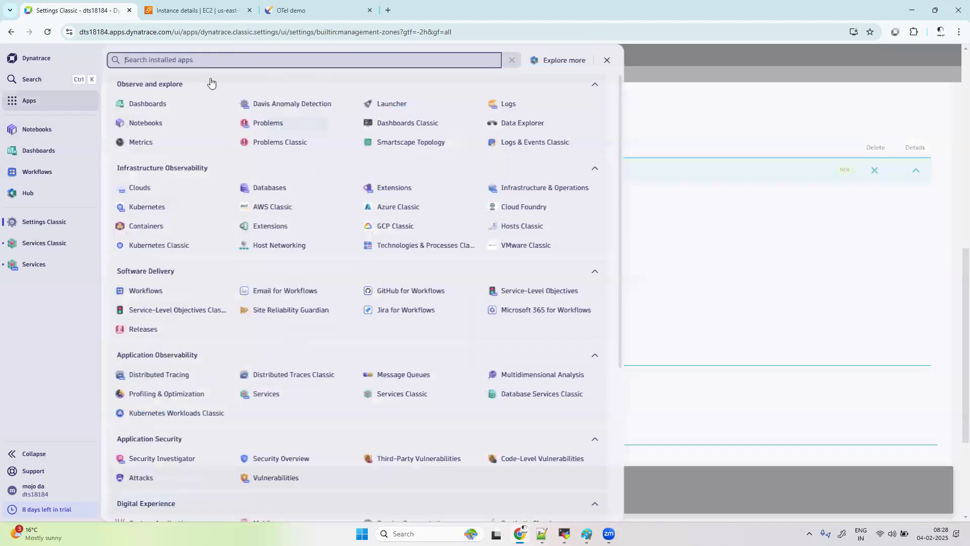
pyautogui.write('hos')
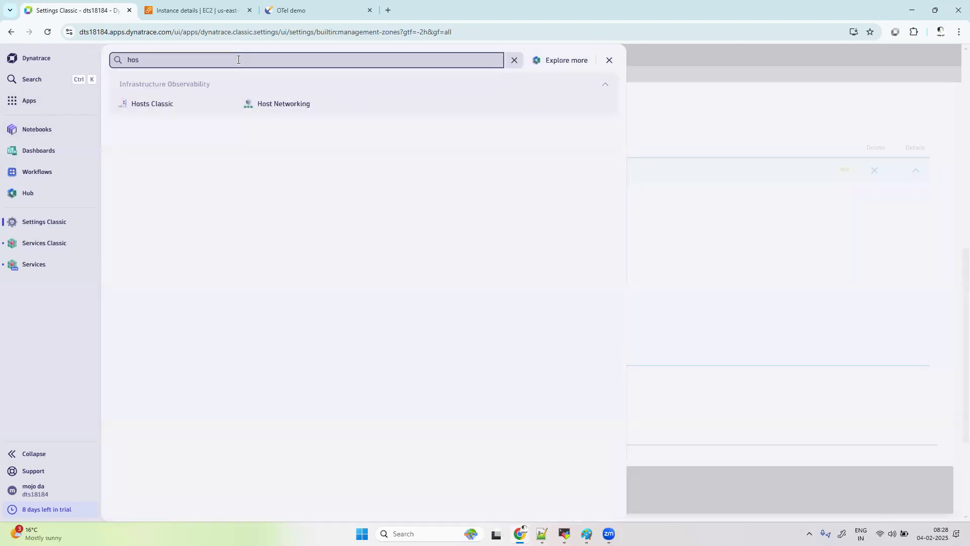
pyautogui.rightClick(157, 102)
pyautogui.press('Escape')
pyautogui.middleClick(185, 109)
pyautogui.click(190, 11)
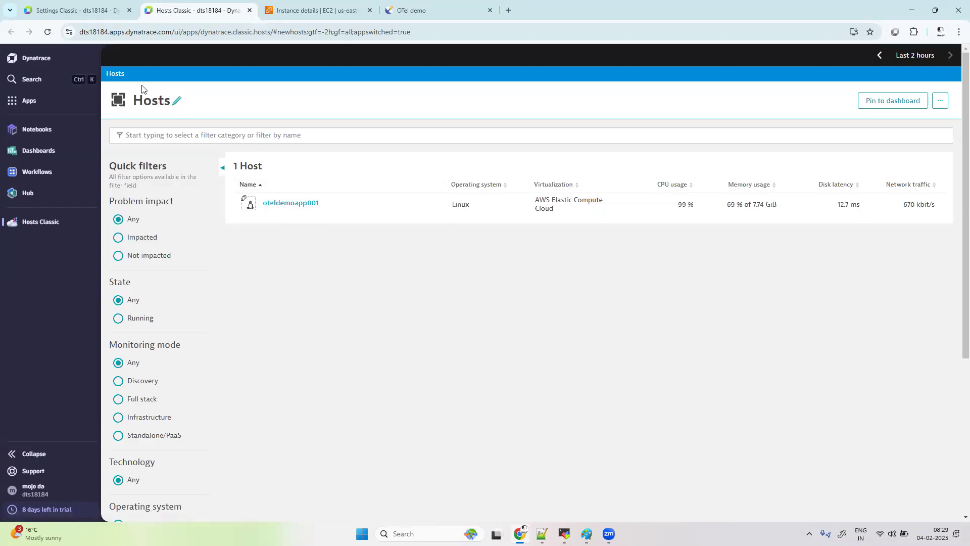
# Step: Switch to Paint to look at the management zone sketch, and return to the hosts list in Chrome
pyautogui.moveTo(609, 534)
pyautogui.click(586, 533)
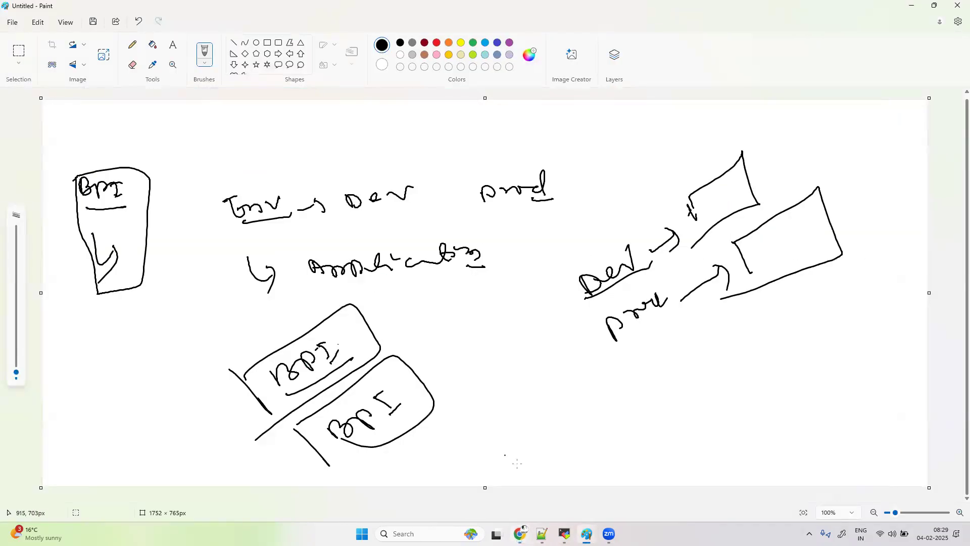
pyautogui.click(520, 534)
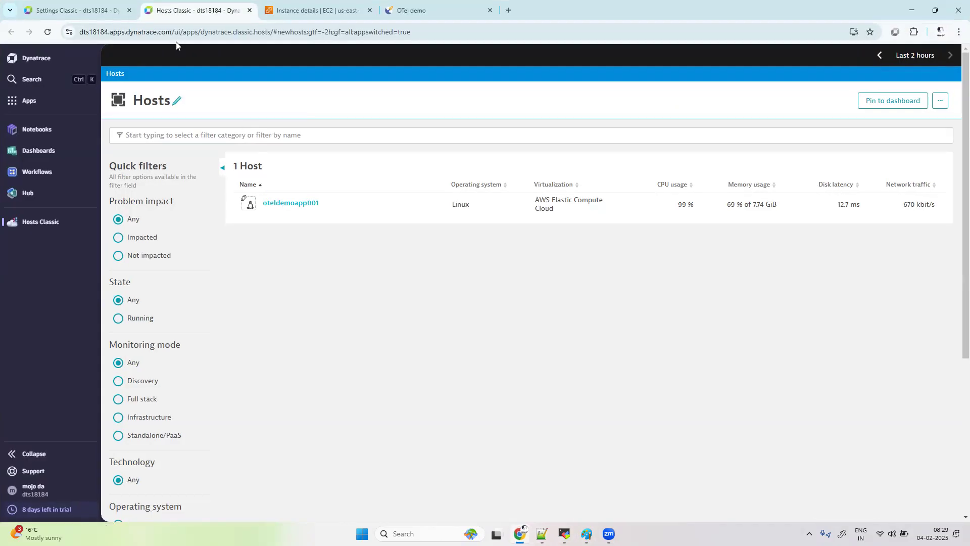
# Step: Return to the management zone settings and set the host name condition's operator to "begins with"
pyautogui.click(91, 12)
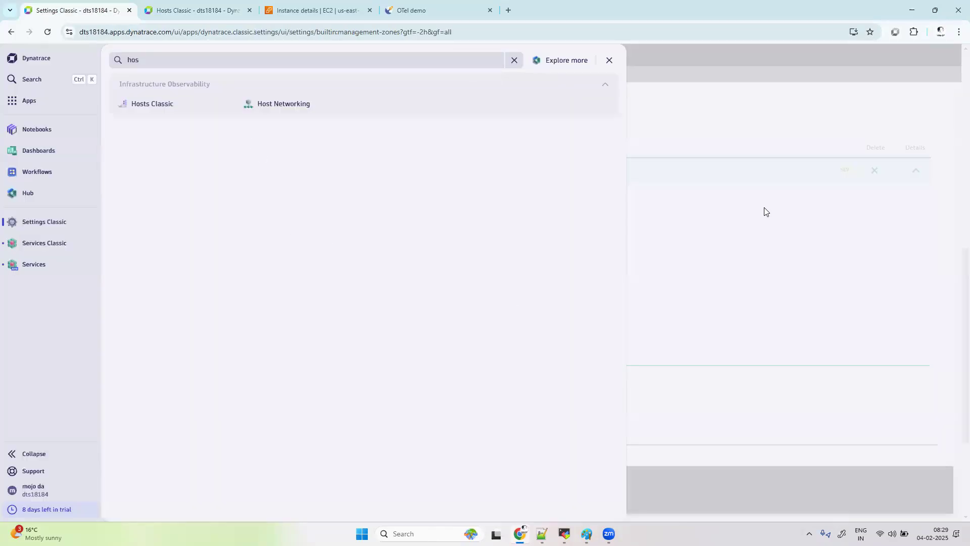
pyautogui.click(770, 118)
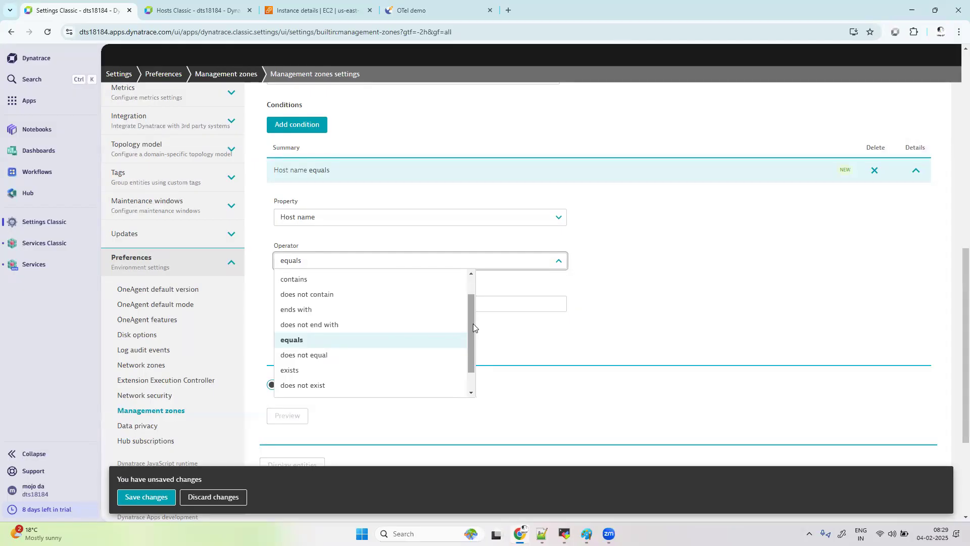
pyautogui.scroll(1, 472, 326)
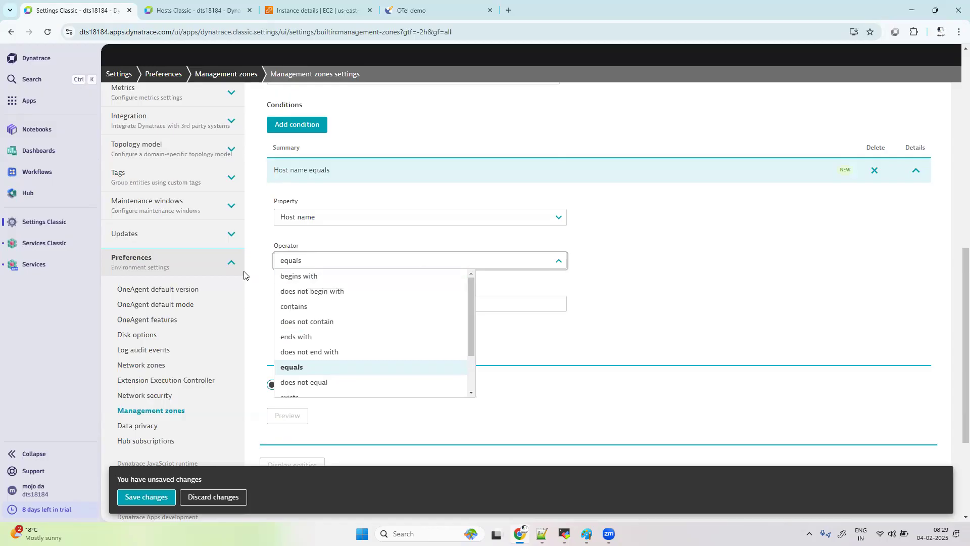
pyautogui.click(315, 277)
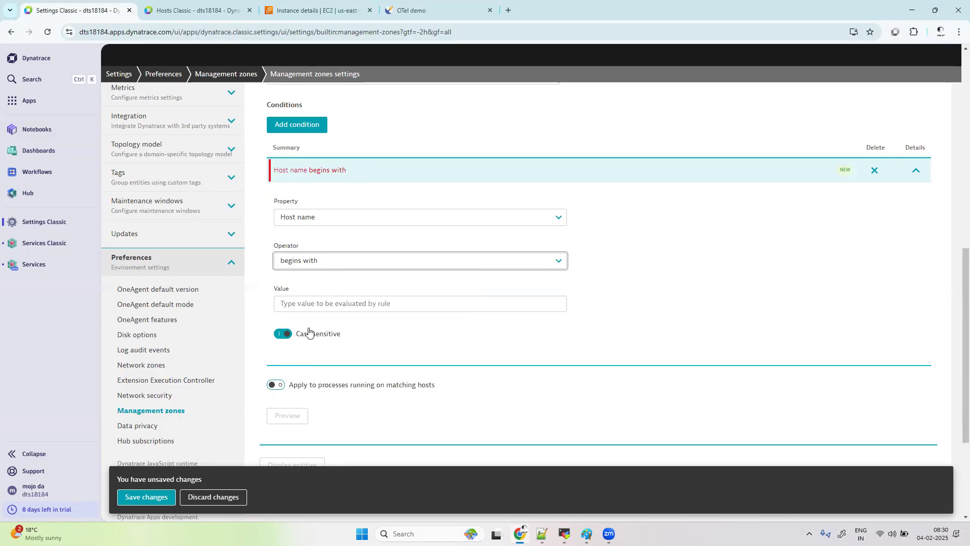
# Step: Enter "oteldemo" as the condition's value and turn off case sensitivity
pyautogui.click(318, 305)
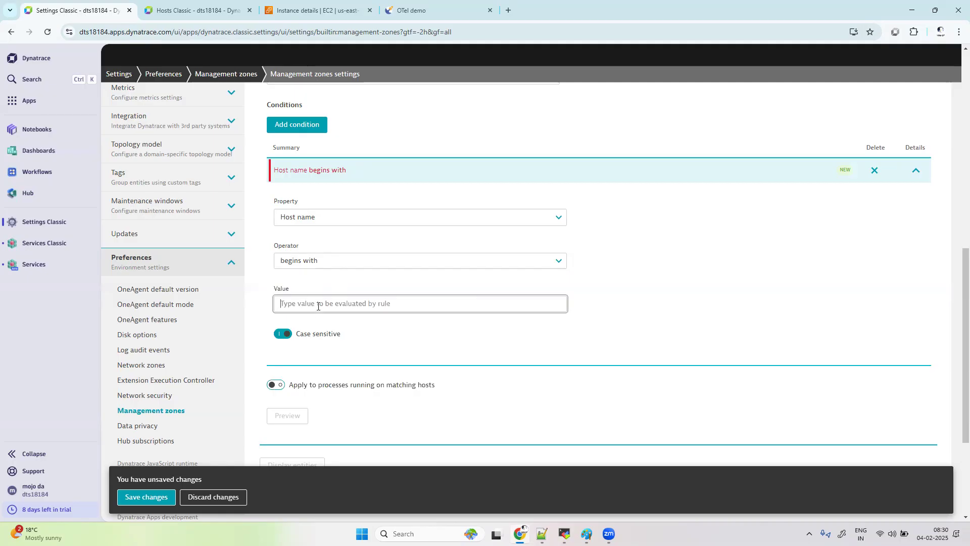
pyautogui.write('oteldemo')
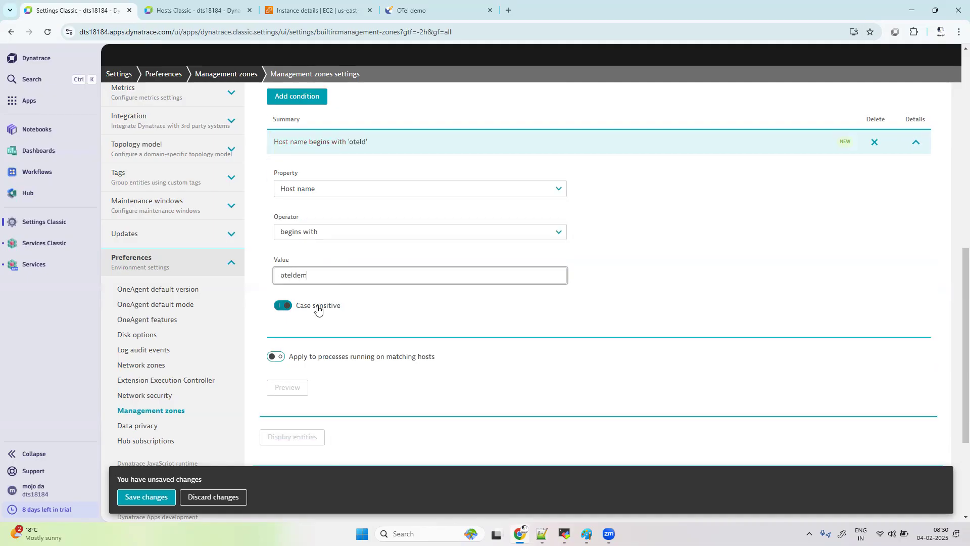
pyautogui.click(289, 308)
# Step: Preview the rule and examine the list of matching entities
pyautogui.click(295, 398)
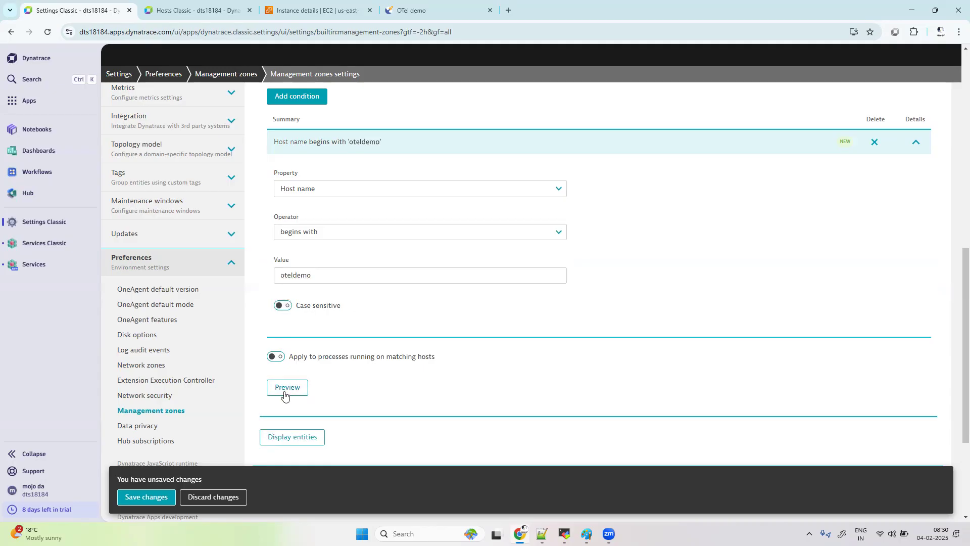
pyautogui.scroll(-5, 438, 377)
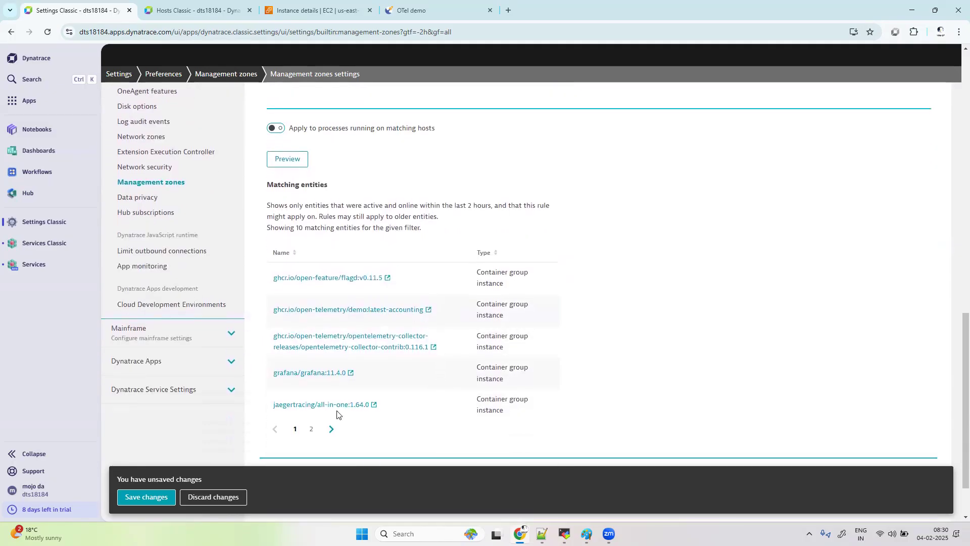
pyautogui.scroll(3, 329, 353)
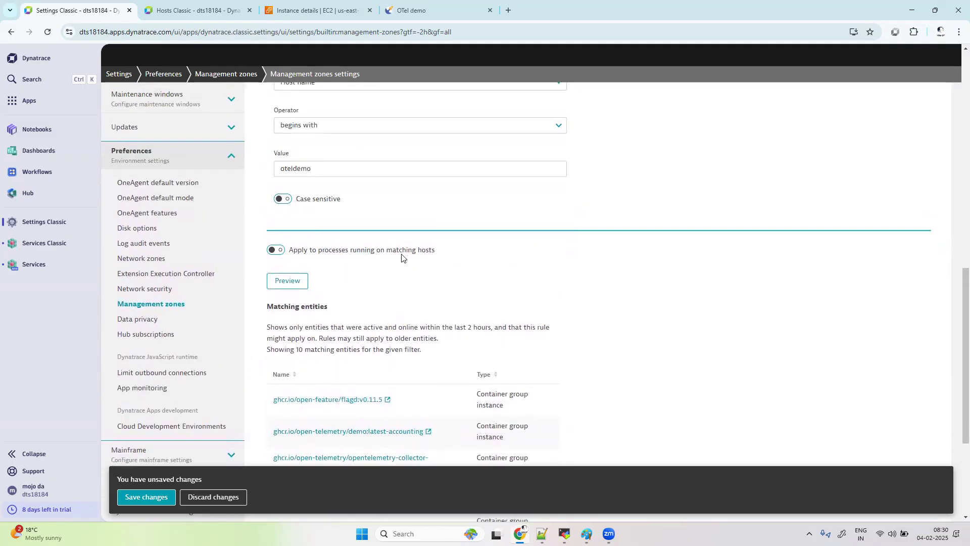
pyautogui.scroll(-2, 415, 349)
pyautogui.scroll(-1, 415, 349)
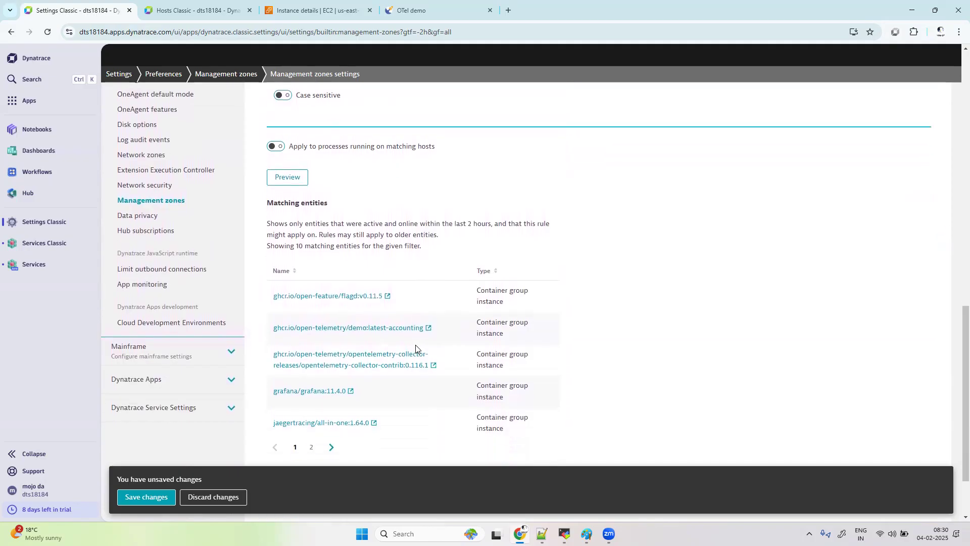
pyautogui.scroll(2, 283, 254)
# Step: Try applying the rule to processes running on matching hosts, page through the previewed entities, and turn the option off again
pyautogui.click(280, 222)
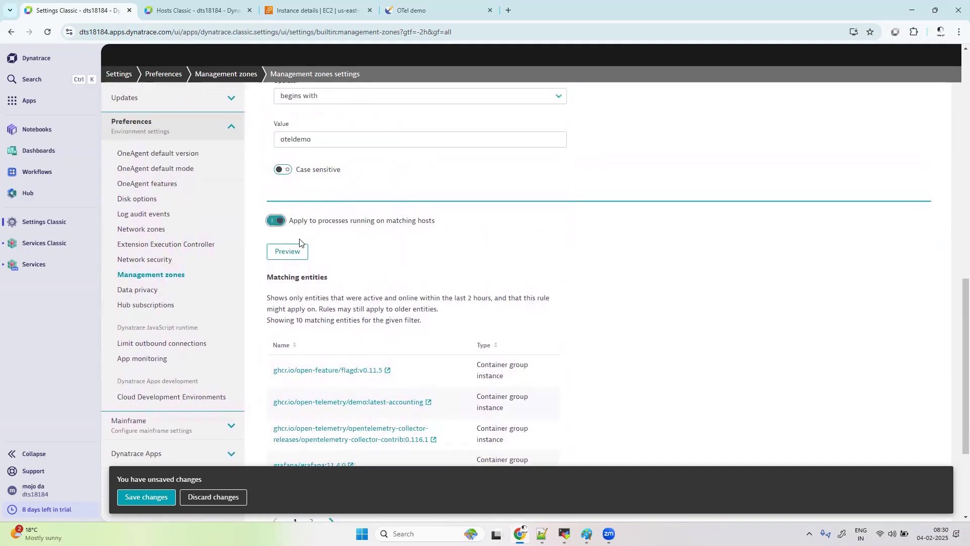
pyautogui.click(298, 253)
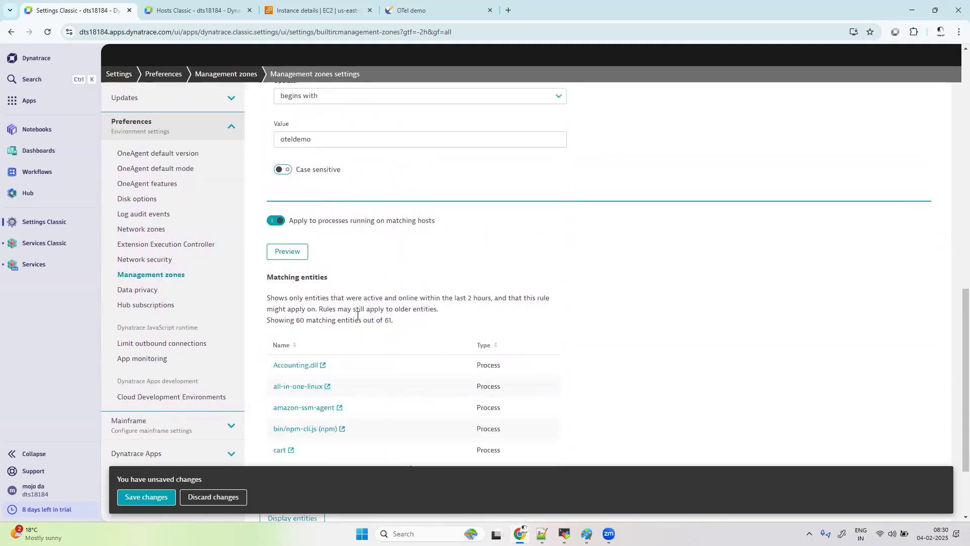
pyautogui.scroll(-2, 359, 352)
pyautogui.click(311, 379)
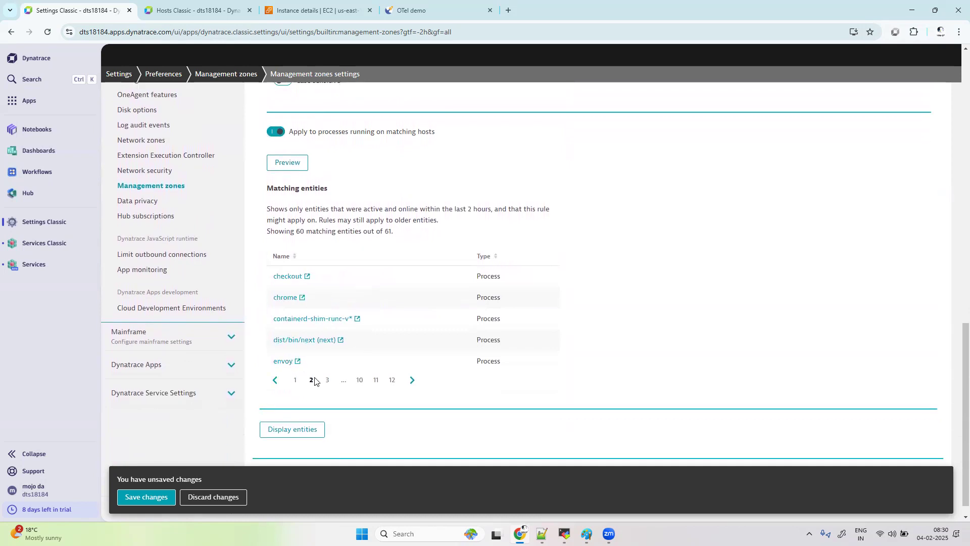
pyautogui.click(327, 379)
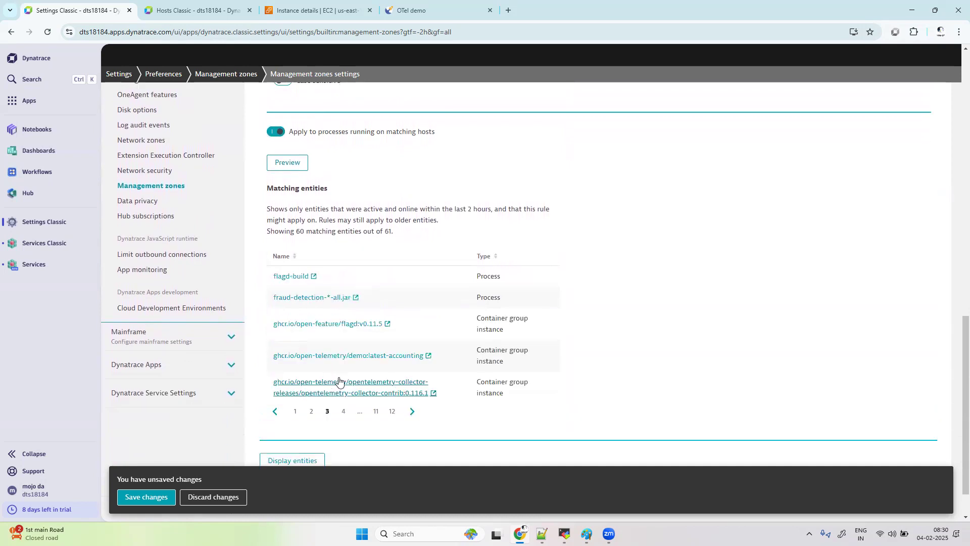
pyautogui.click(344, 411)
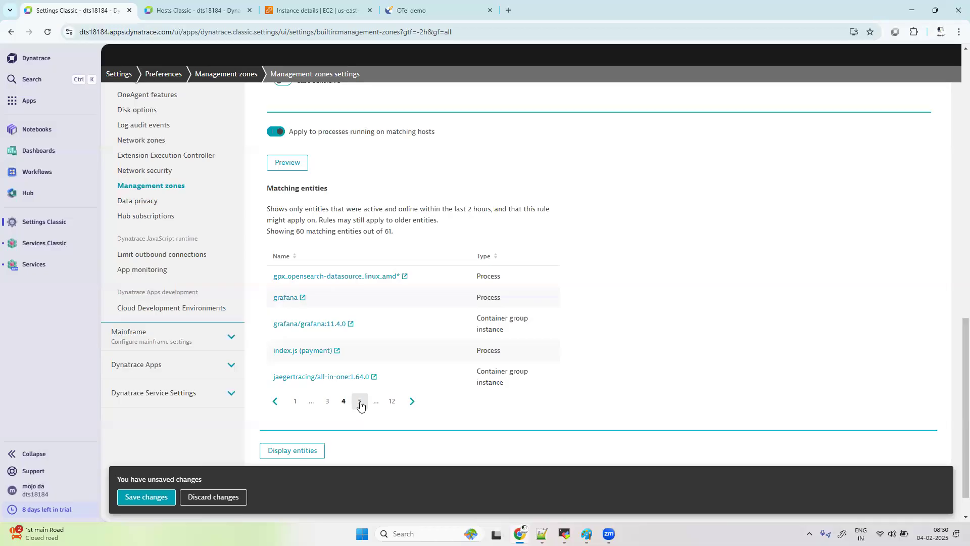
pyautogui.click(360, 402)
pyautogui.click(360, 382)
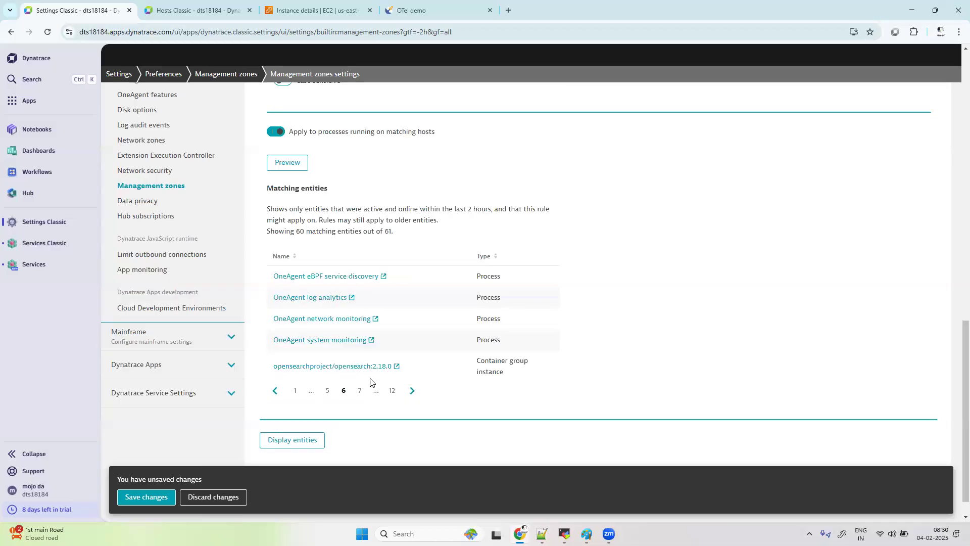
pyautogui.click(409, 388)
pyautogui.click(411, 381)
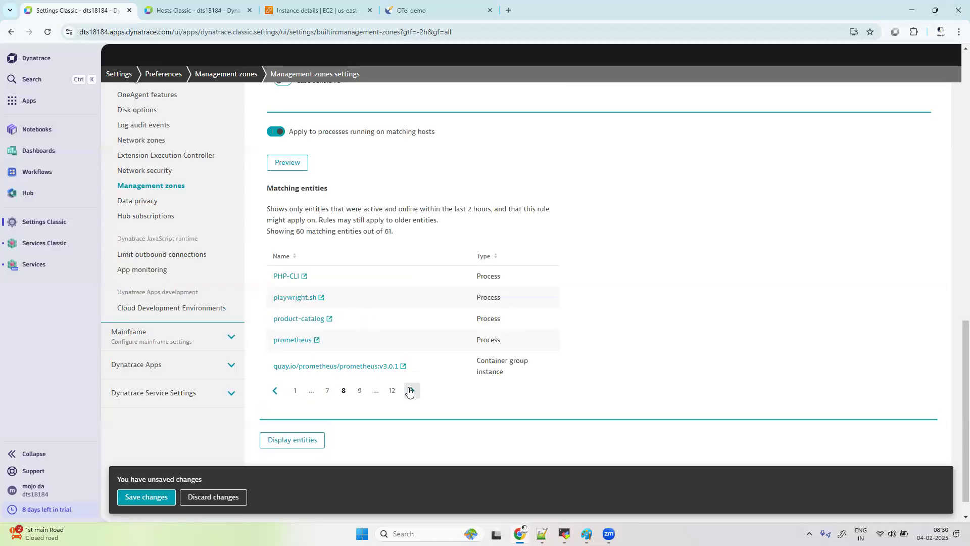
pyautogui.click(277, 132)
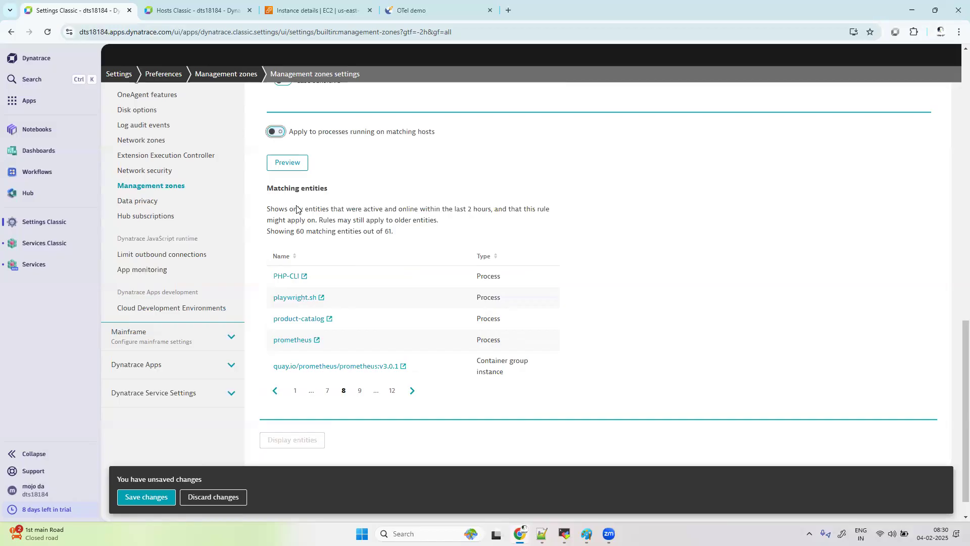
# Step: Display the zone's entities and page forward and back through the host rule's previewed matching entities to examine their names and types
pyautogui.click(284, 440)
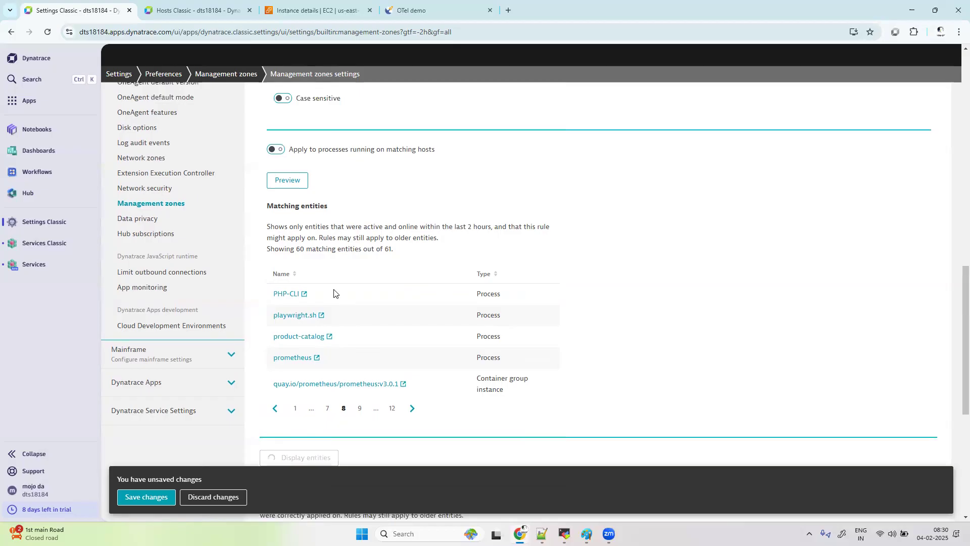
pyautogui.scroll(4, 333, 293)
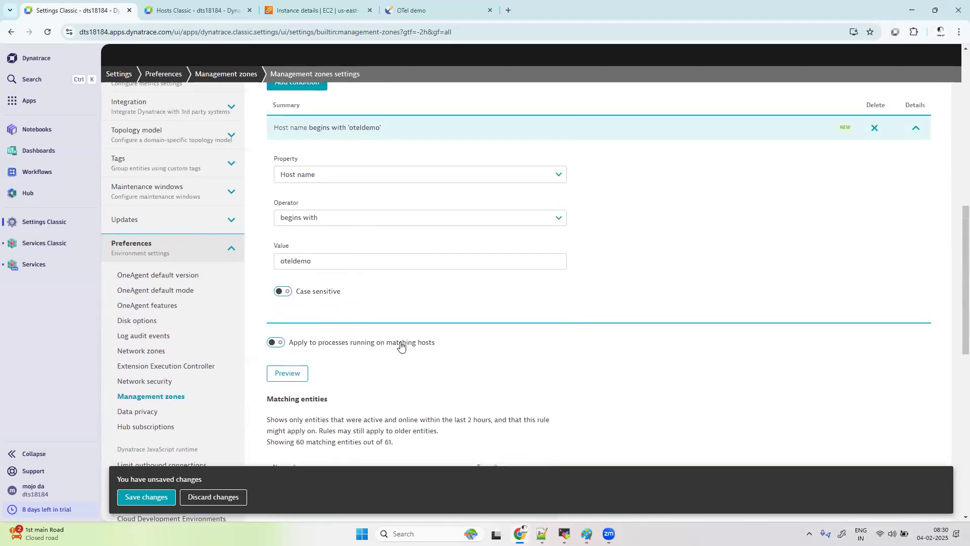
pyautogui.scroll(-4, 385, 374)
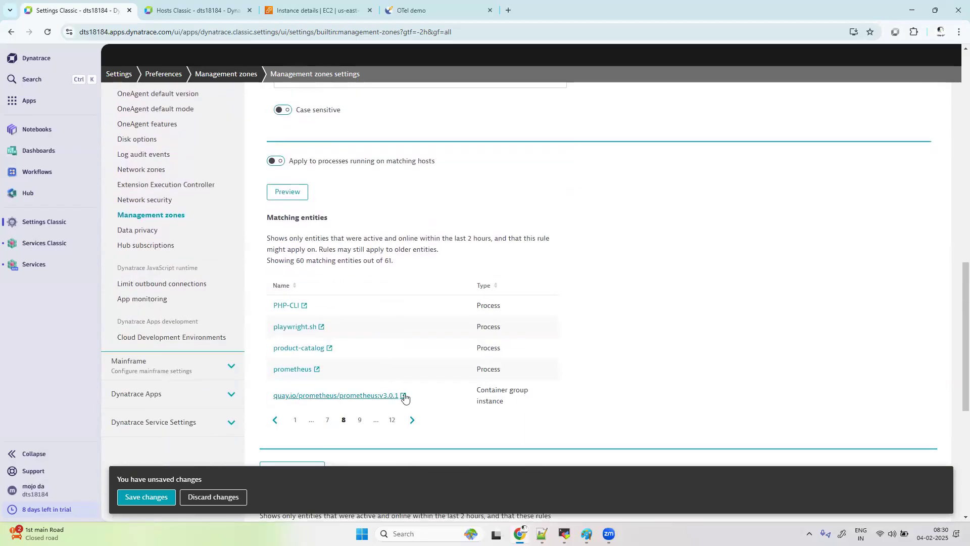
pyautogui.click(412, 421)
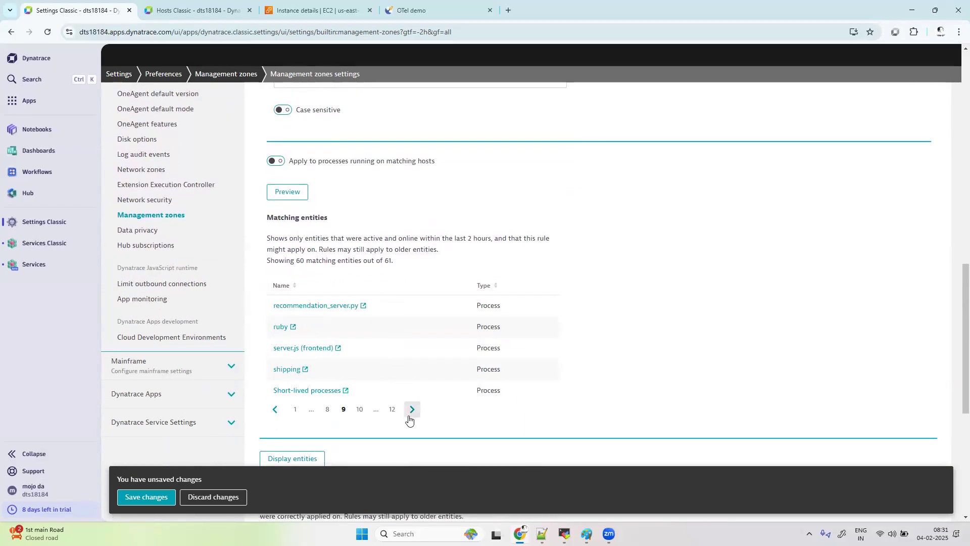
pyautogui.click(412, 410)
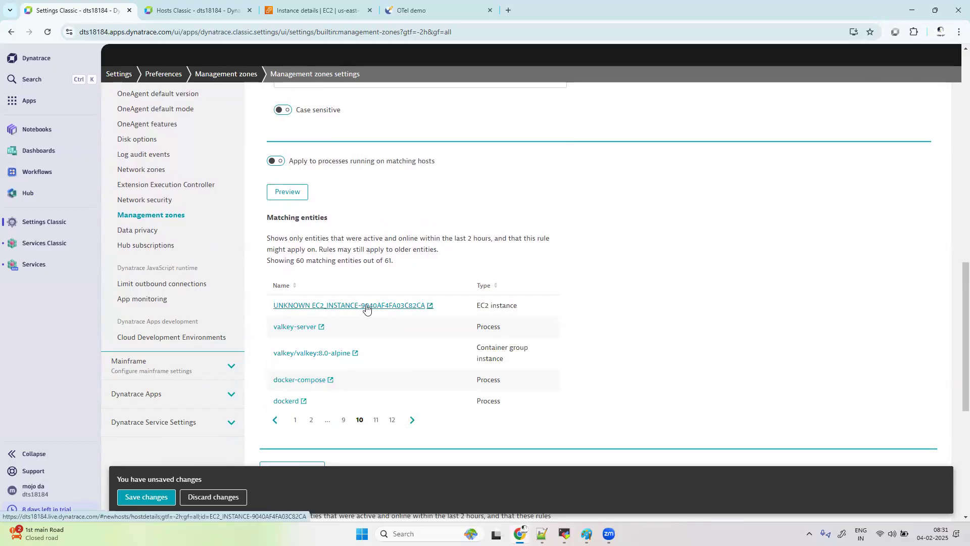
pyautogui.click(412, 421)
pyautogui.click(413, 410)
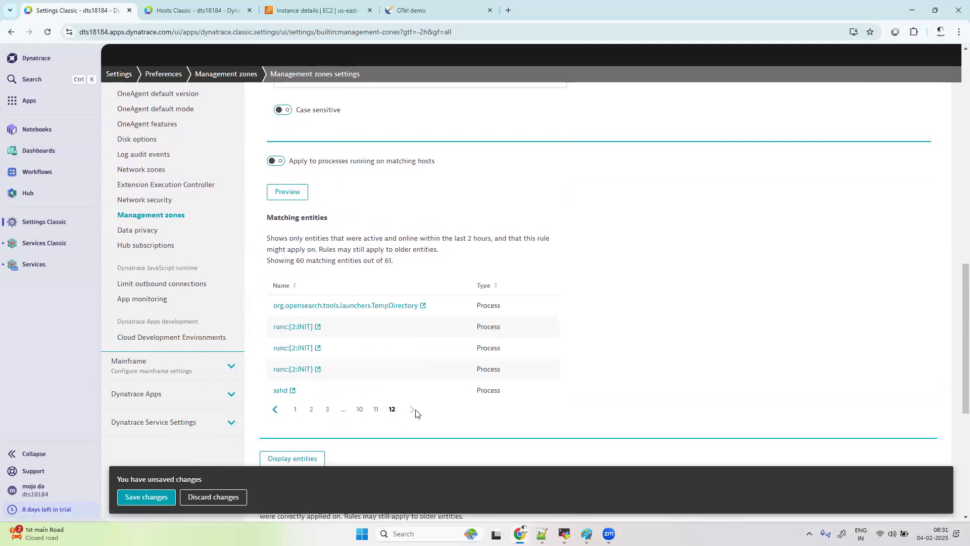
pyautogui.doubleClick(269, 412)
pyautogui.click(269, 413)
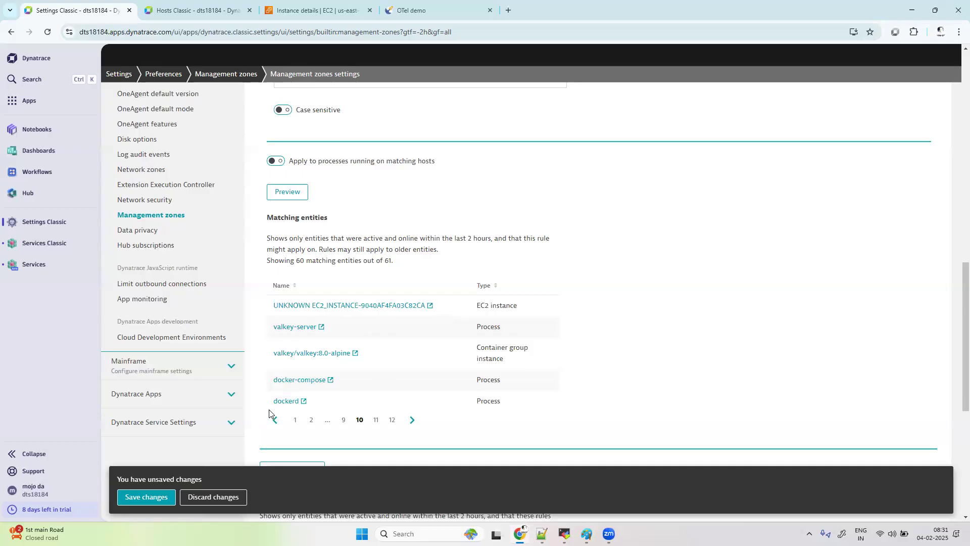
pyautogui.click(275, 421)
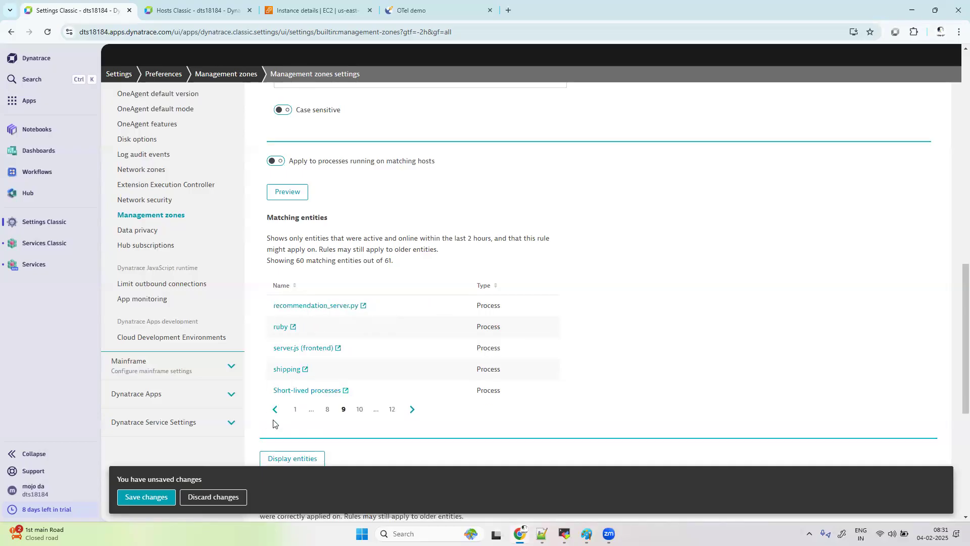
pyautogui.click(274, 410)
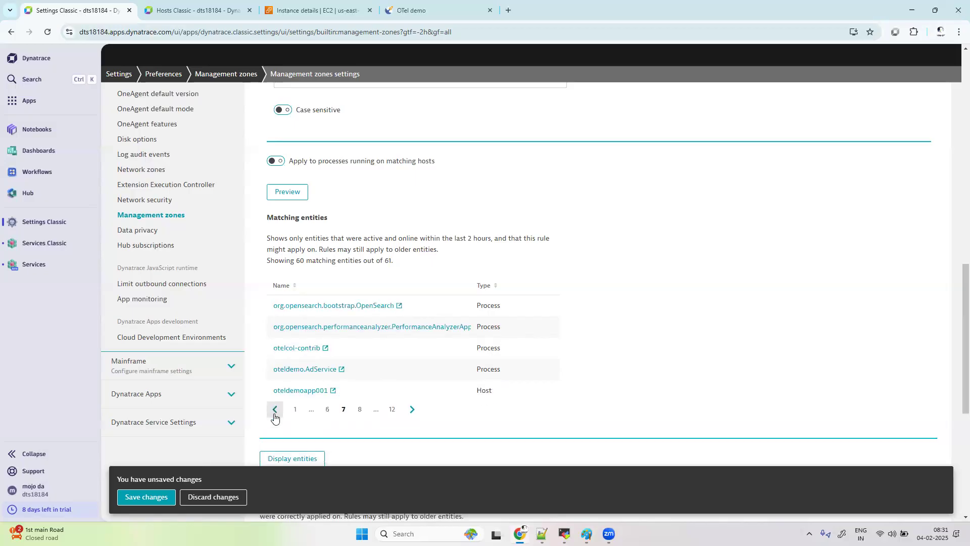
pyautogui.click(274, 416)
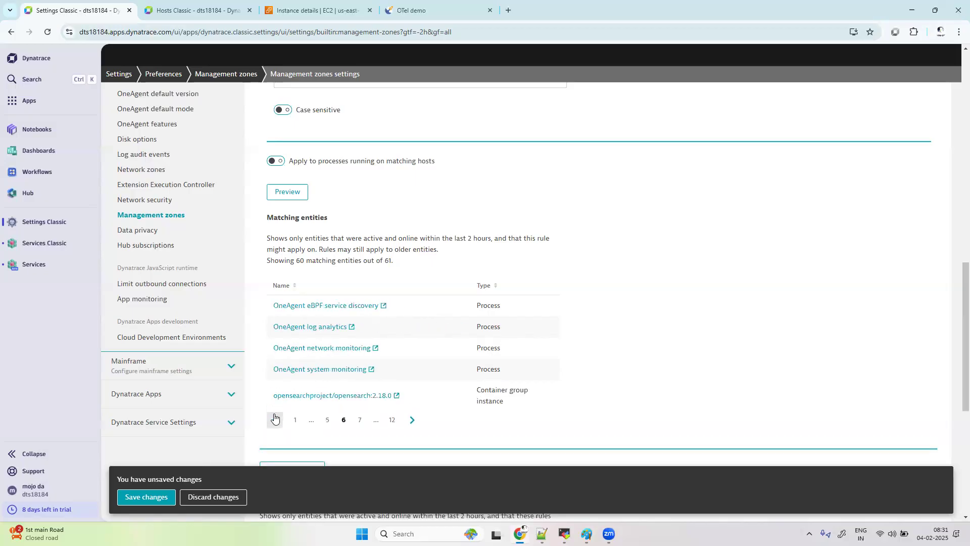
pyautogui.click(411, 422)
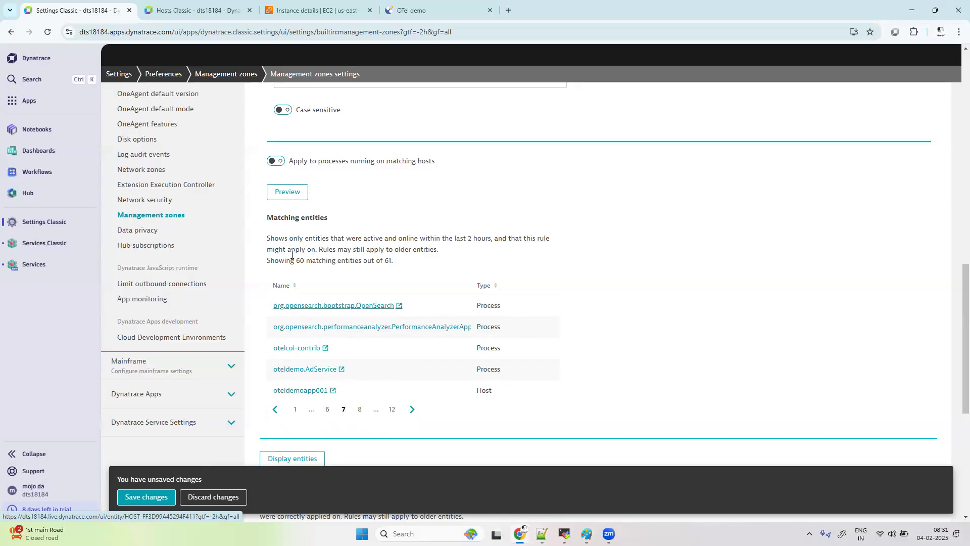
# Step: Apply the rule to processes running on matching hosts, preview it, and save the otelapp management zone
pyautogui.click(278, 161)
pyautogui.click(294, 195)
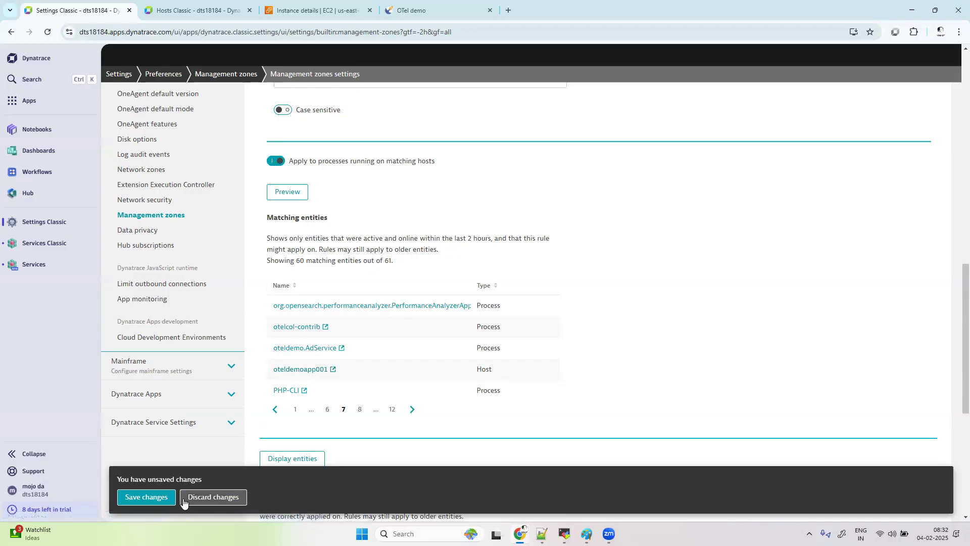
pyautogui.click(135, 498)
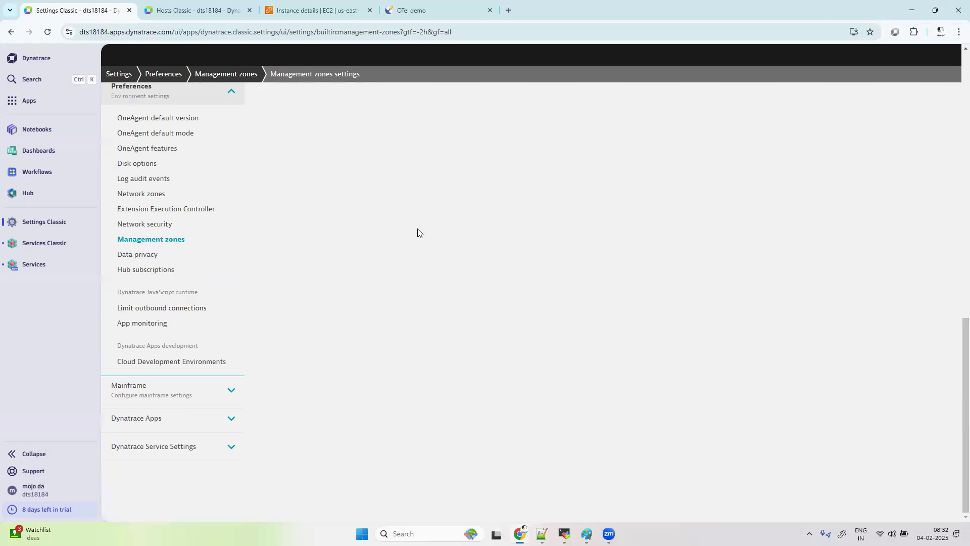
# Step: Reopen the saved otelapp management zone and expand its host rule to review the rule type, entity and condition
pyautogui.scroll(7, 418, 231)
pyautogui.scroll(6, 417, 231)
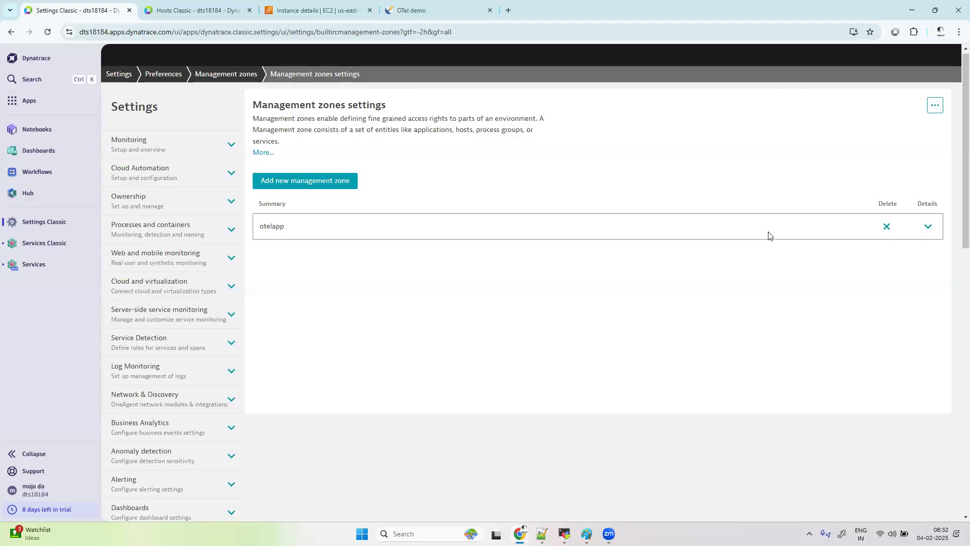
pyautogui.click(928, 227)
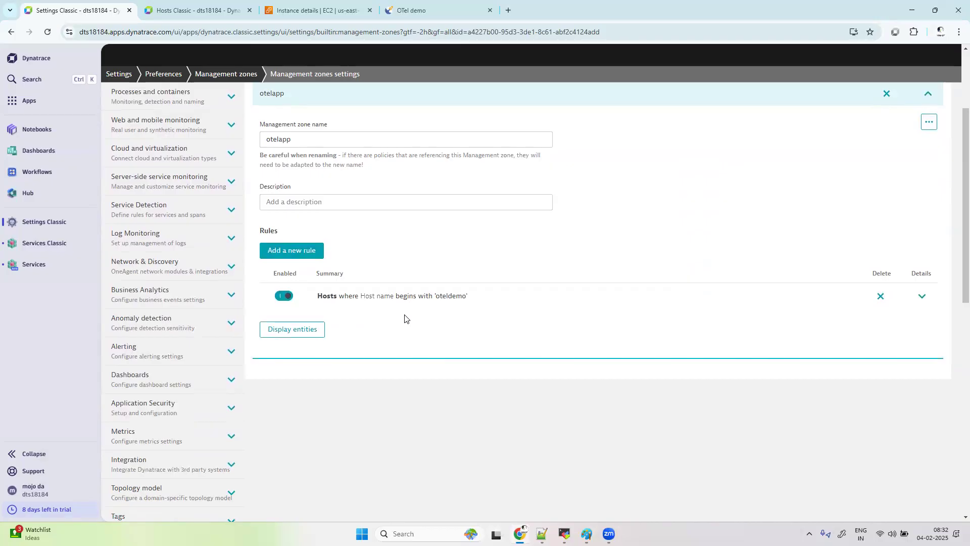
pyautogui.click(923, 303)
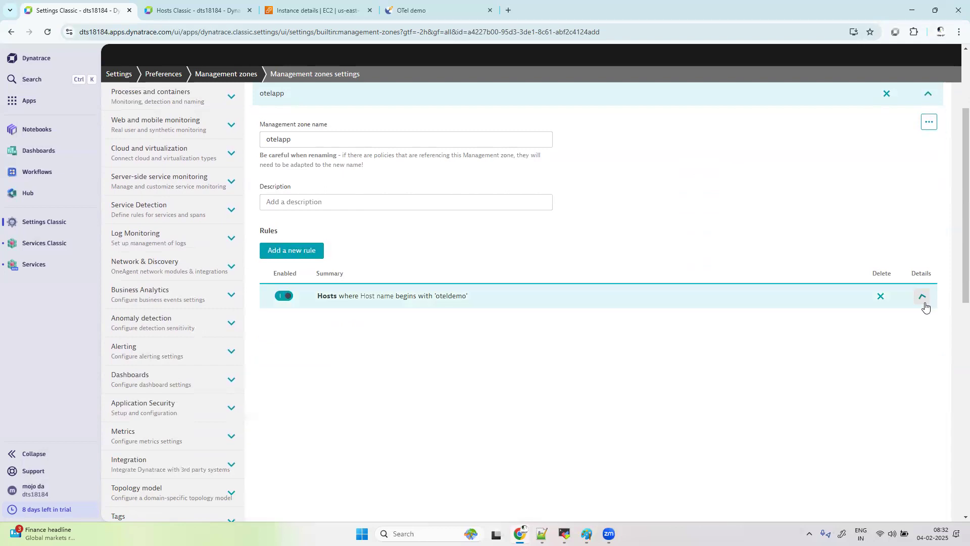
pyautogui.scroll(-2, 665, 362)
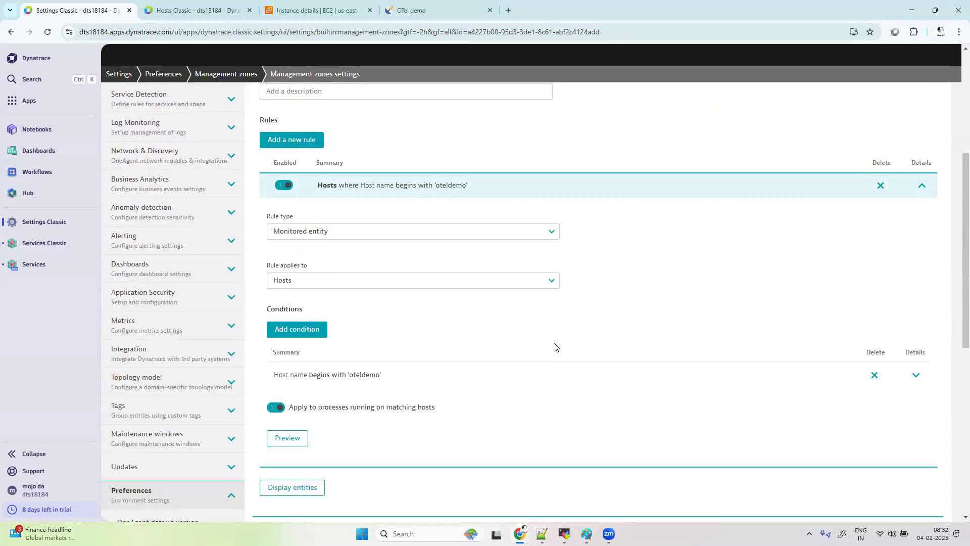
# Step: Add a second rule to the otelapp zone with the type Monitored entity, applying to Services
pyautogui.scroll(2, 556, 346)
pyautogui.click(311, 230)
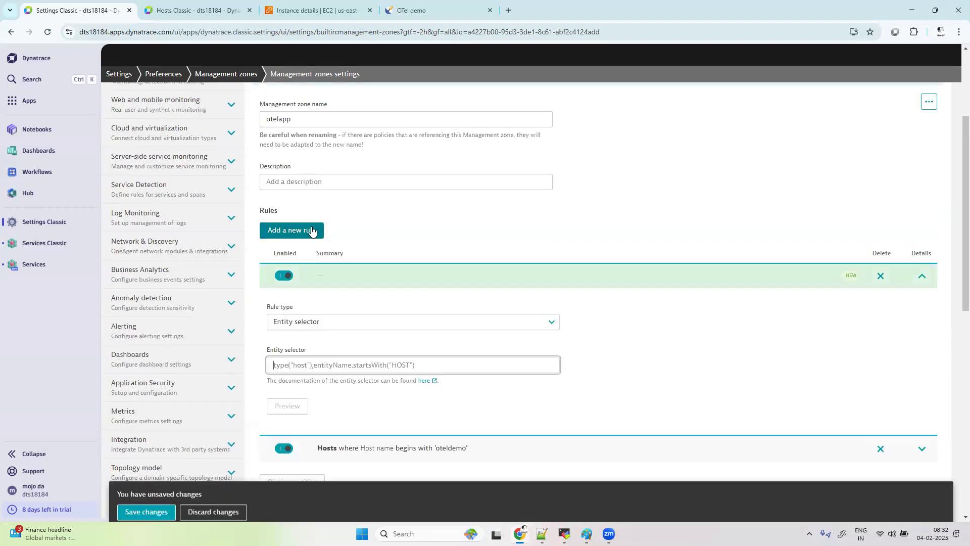
pyautogui.click(331, 322)
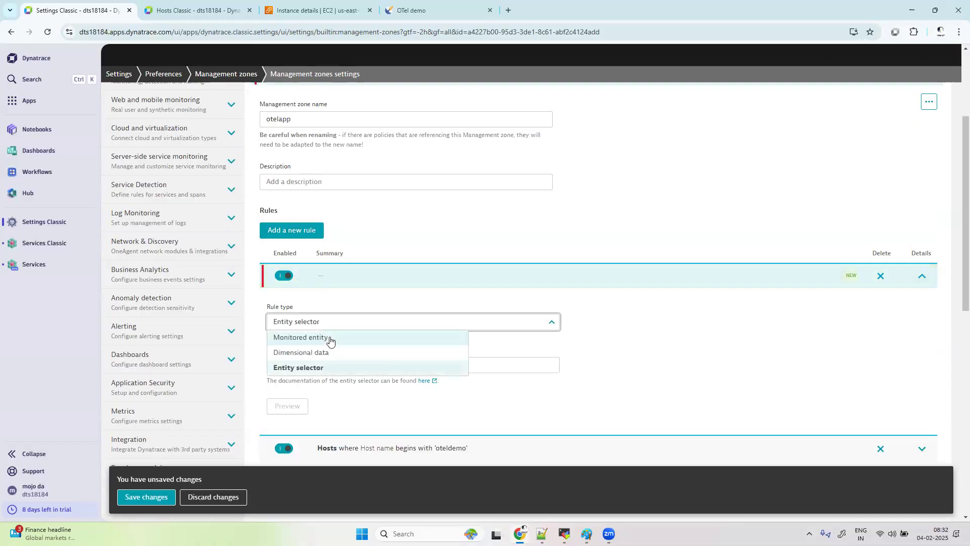
pyautogui.click(329, 339)
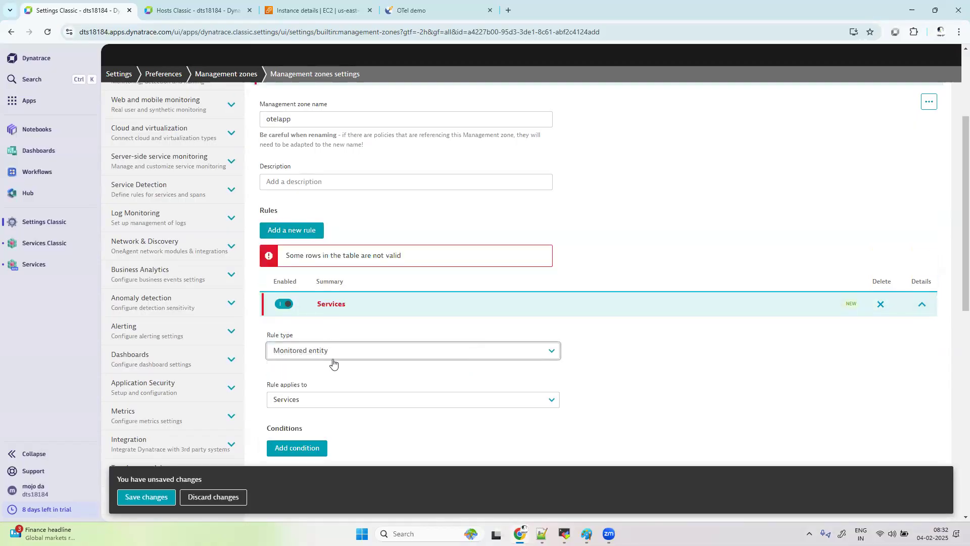
pyautogui.click(332, 400)
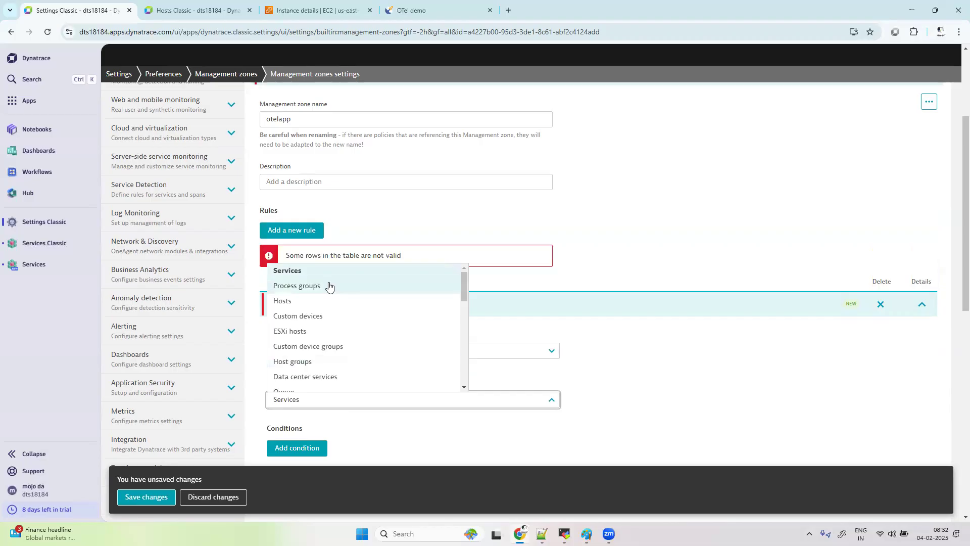
pyautogui.click(601, 411)
pyautogui.scroll(-3, 628, 400)
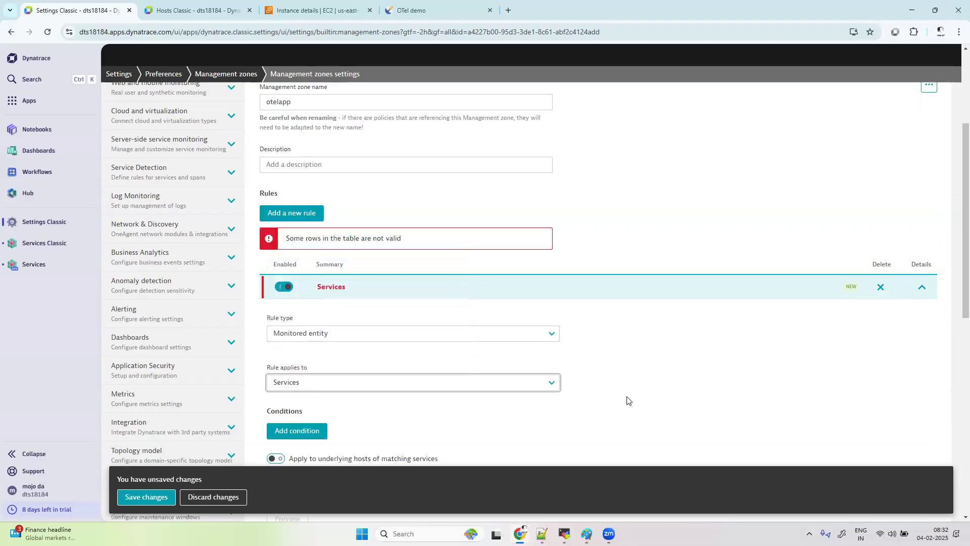
# Step: Add a condition to the services rule and choose Service name as its property
pyautogui.click(300, 290)
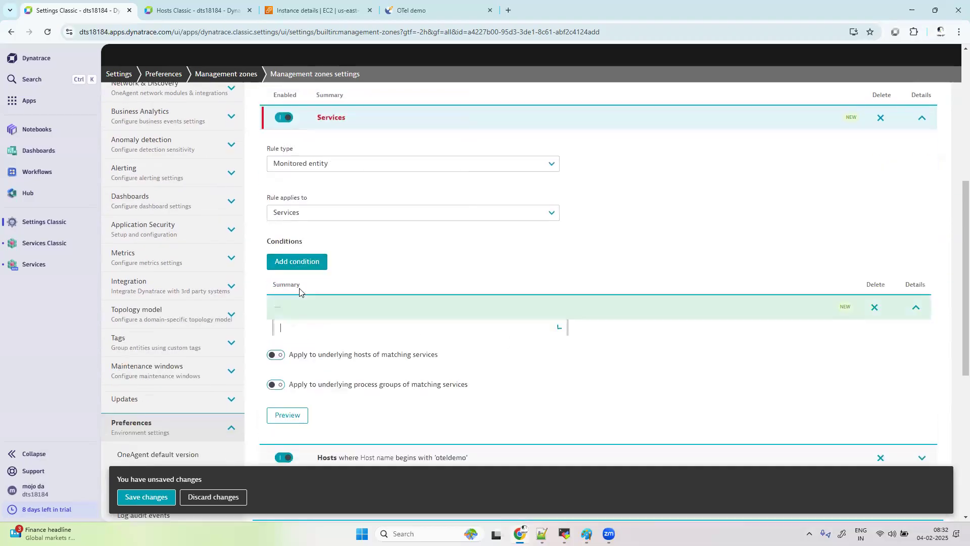
pyautogui.click(356, 384)
pyautogui.scroll(-2, 353, 398)
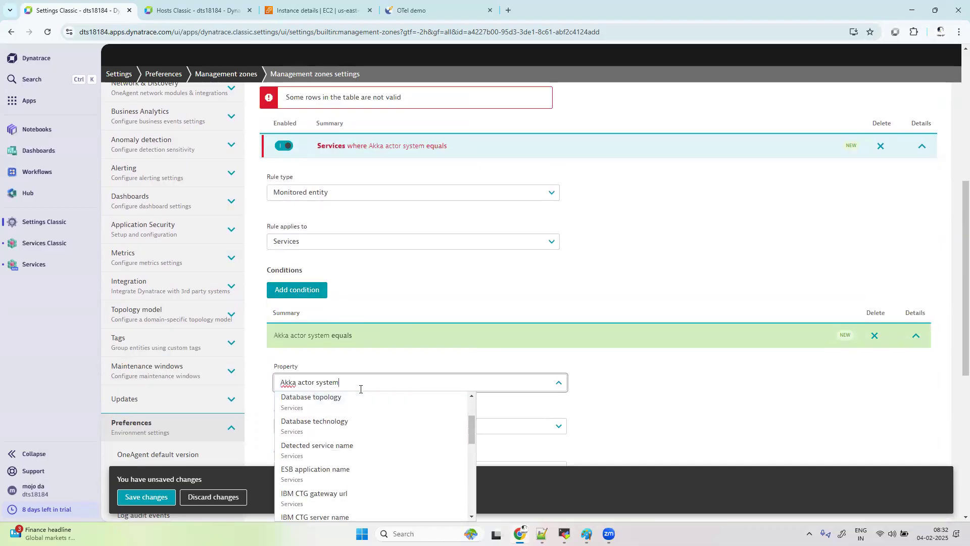
pyautogui.press('BackSpace')
pyautogui.press('BackSpace')
pyautogui.press('BackSpace')
pyautogui.press('BackSpace')
pyautogui.press('BackSpace')
pyautogui.press('BackSpace')
pyautogui.press('BackSpace')
pyautogui.press('BackSpace')
pyautogui.press('BackSpace')
pyautogui.press('BackSpace')
pyautogui.press('BackSpace')
pyautogui.press('BackSpace')
pyautogui.press('BackSpace')
pyautogui.press('BackSpace')
pyautogui.press('BackSpace')
pyautogui.press('BackSpace')
pyautogui.press('BackSpace')
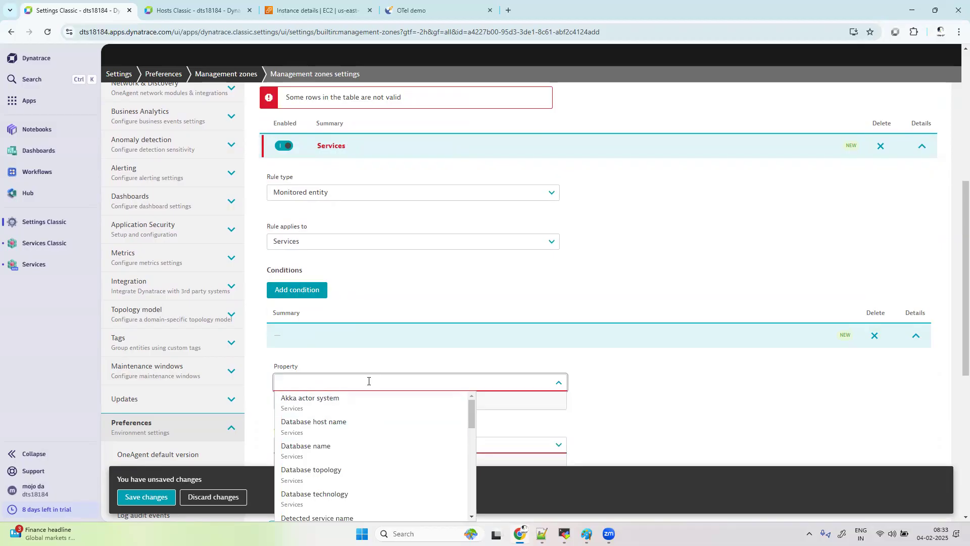
pyautogui.write('service name')
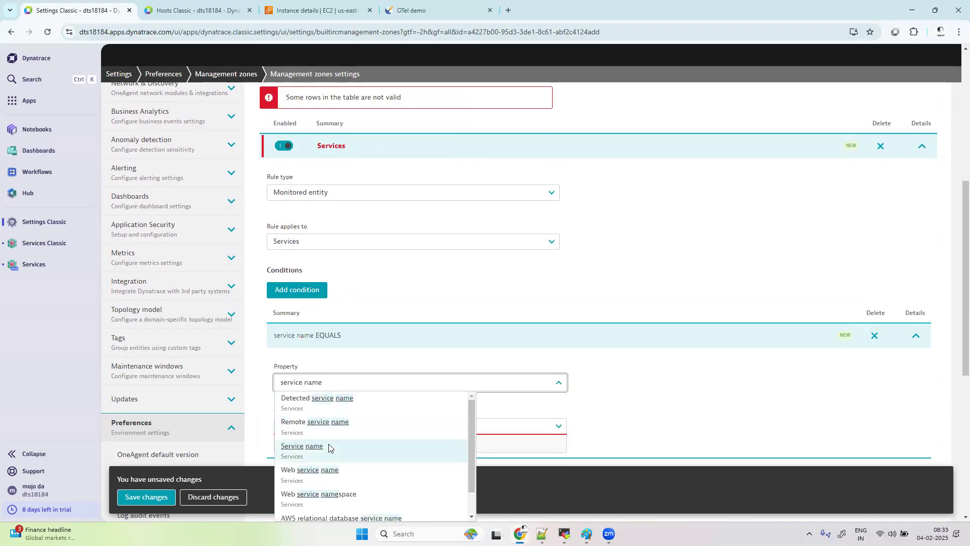
pyautogui.click(328, 446)
# Step: Enter "" as the service name condition's value and preview the rule's matching entities
pyautogui.scroll(-2, 439, 324)
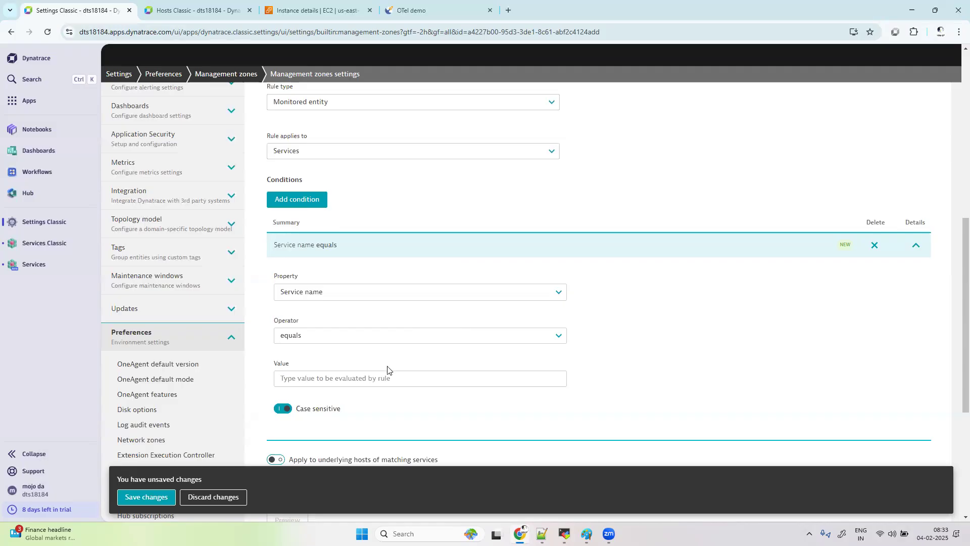
pyautogui.click(386, 379)
pyautogui.scroll(-1, 386, 381)
pyautogui.write('"')
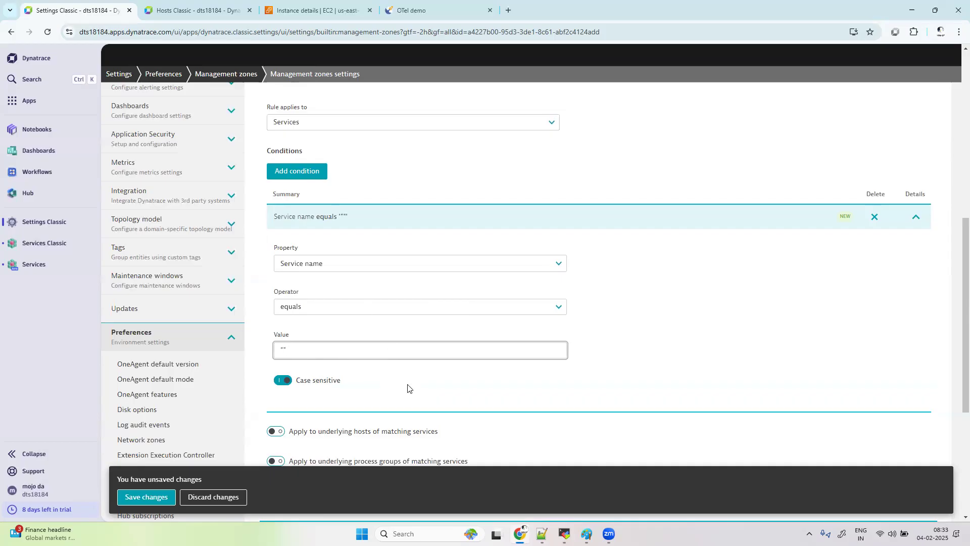
pyautogui.scroll(-3, 407, 387)
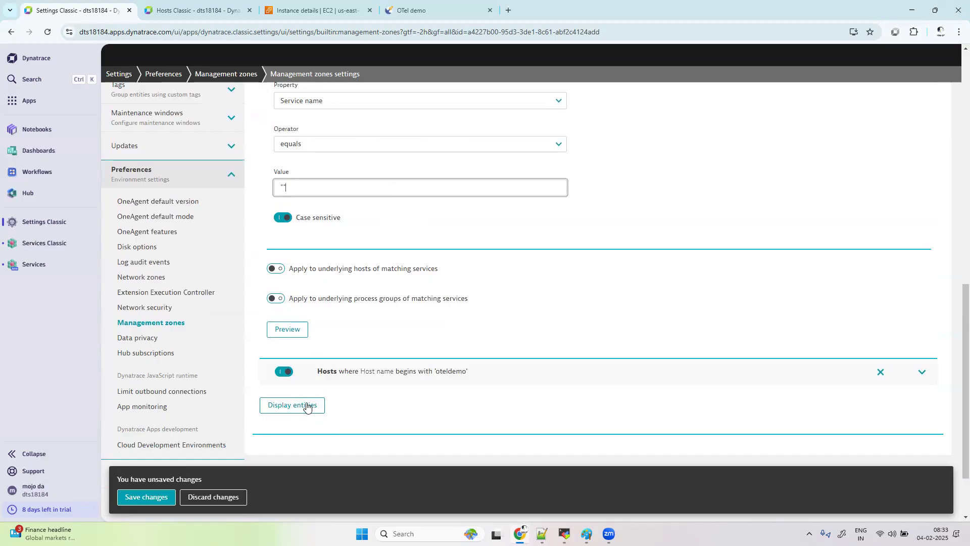
pyautogui.click(294, 323)
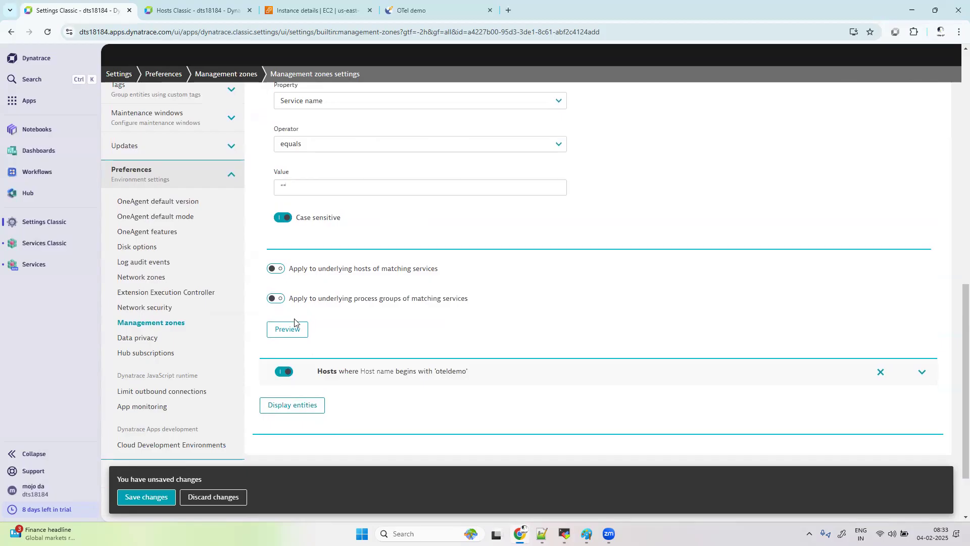
pyautogui.click(292, 331)
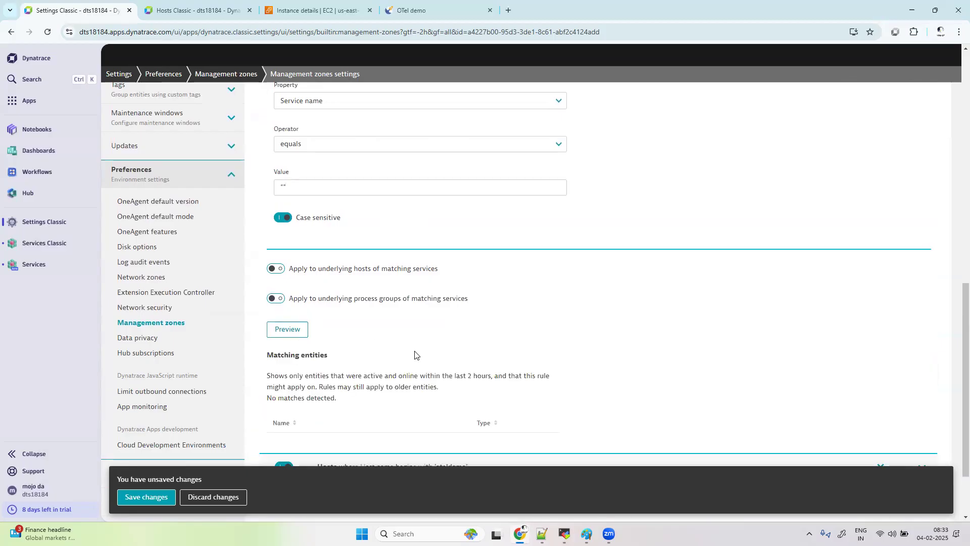
pyautogui.scroll(-2, 414, 355)
pyautogui.scroll(3, 414, 355)
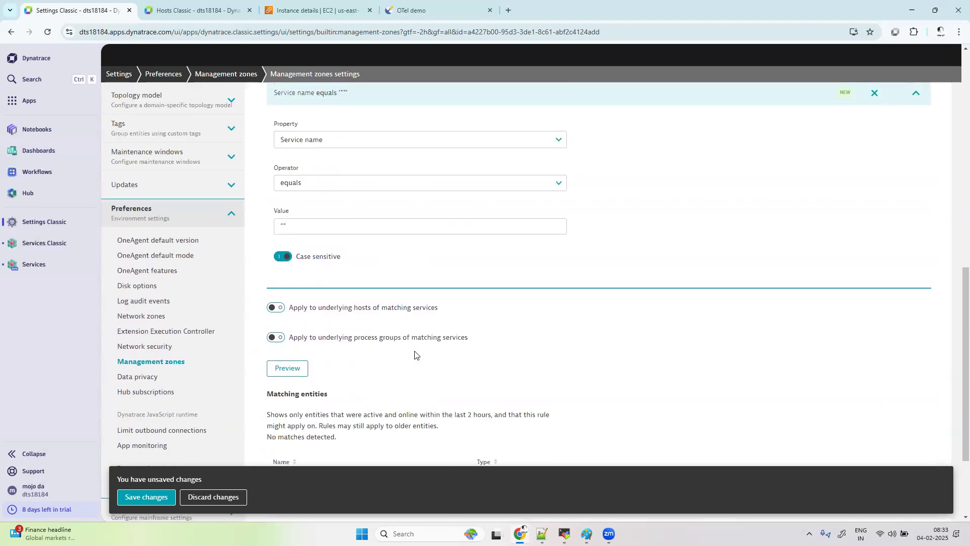
# Step: Set the service name condition's operator to "does not contain regex"
pyautogui.click(332, 187)
pyautogui.scroll(-1, 332, 256)
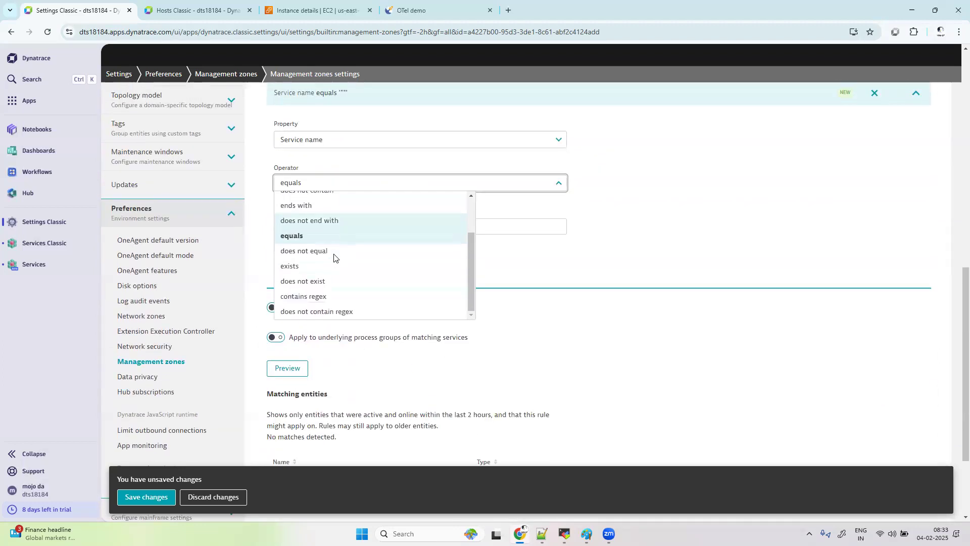
pyautogui.click(342, 310)
# Step: Preview the services rule and page through its matching entities to examine which services are included
pyautogui.click(296, 373)
pyautogui.scroll(-4, 421, 394)
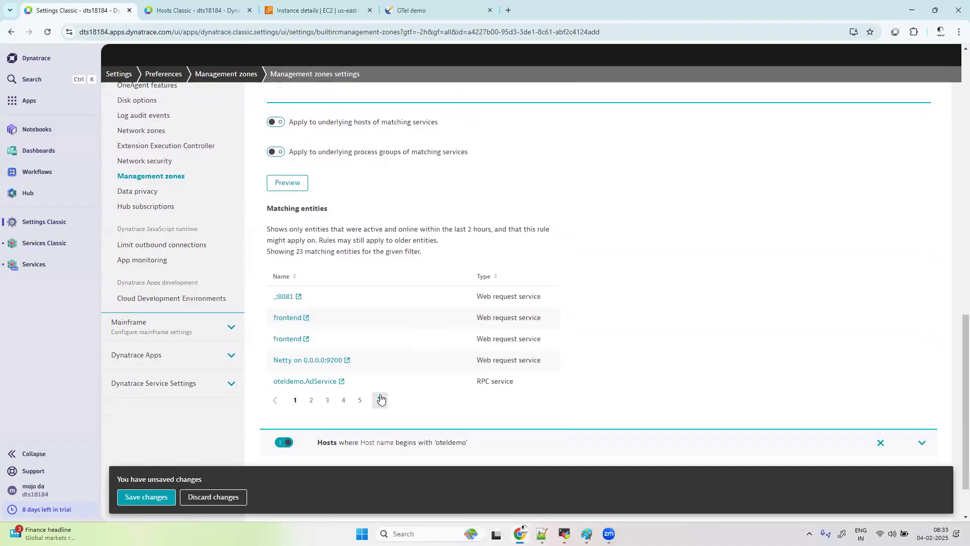
pyautogui.click(381, 399)
pyautogui.click(380, 427)
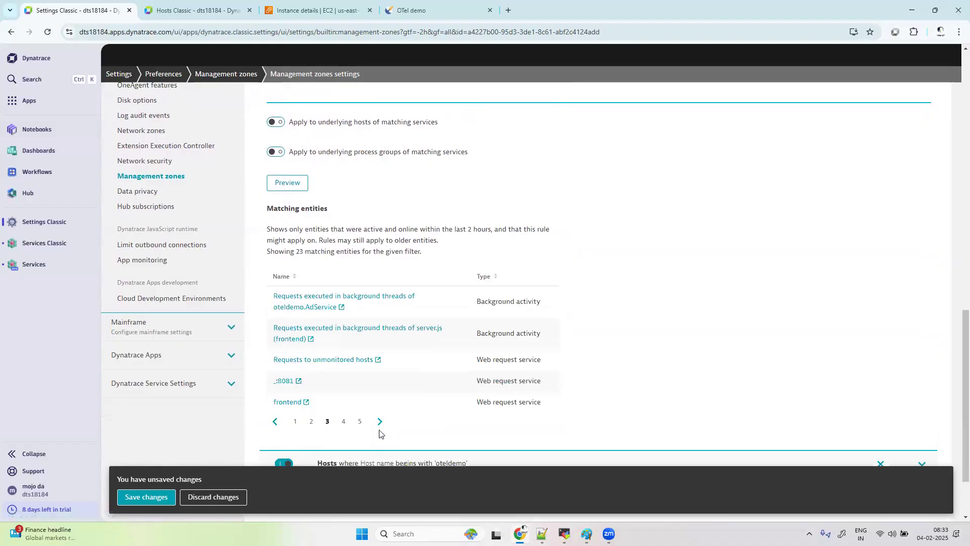
# Step: Page through the remaining matching entities of the services rule and examine the service name condition's available operators
pyautogui.click(380, 425)
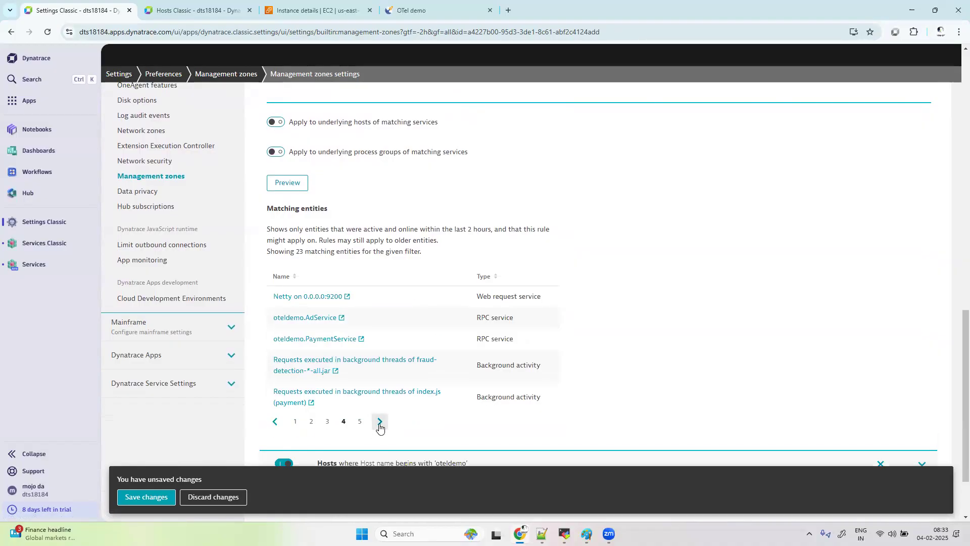
pyautogui.click(380, 424)
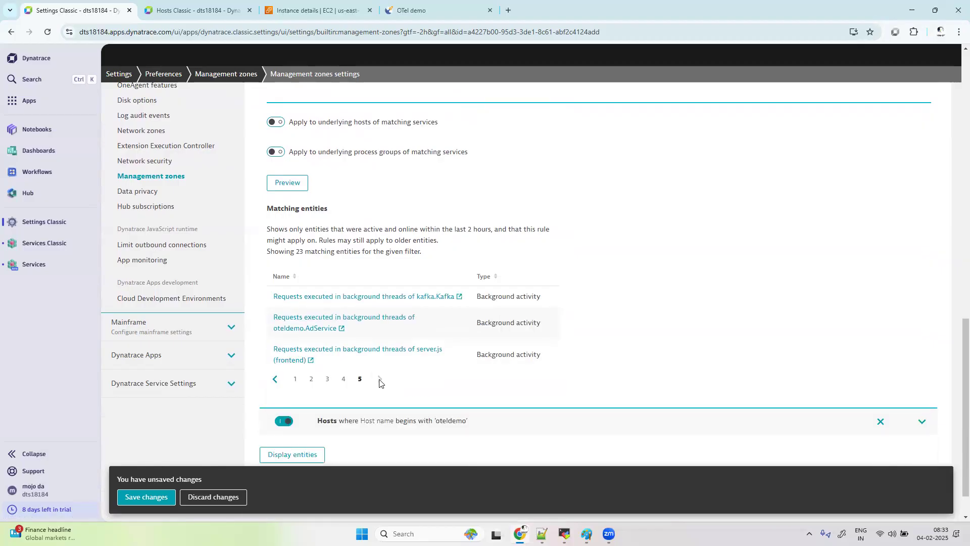
pyautogui.click(274, 381)
pyautogui.scroll(4, 368, 249)
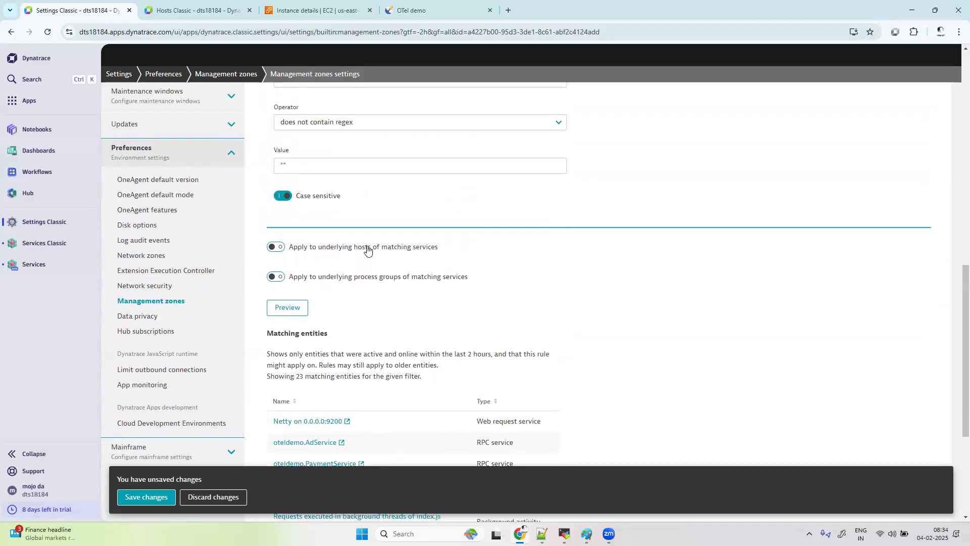
pyautogui.click(305, 252)
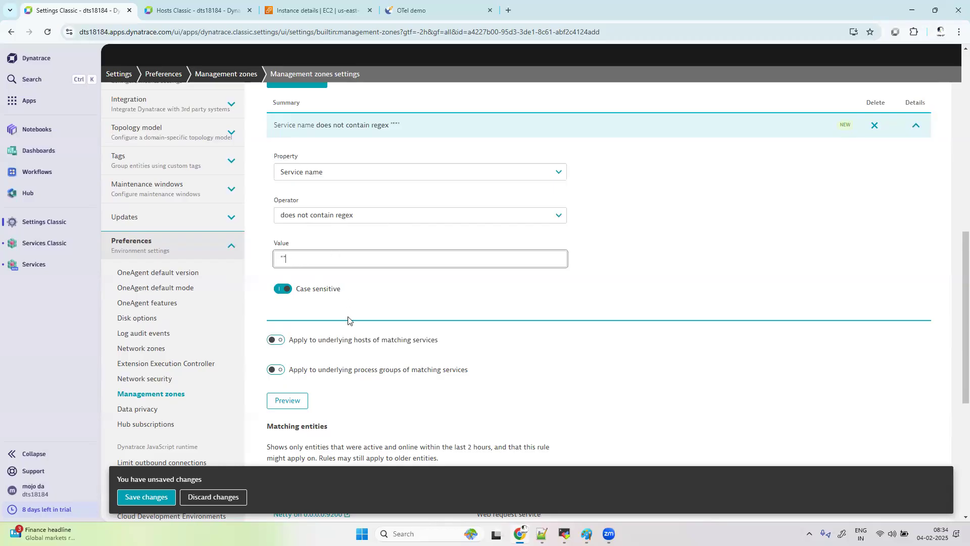
pyautogui.scroll(-5, 405, 349)
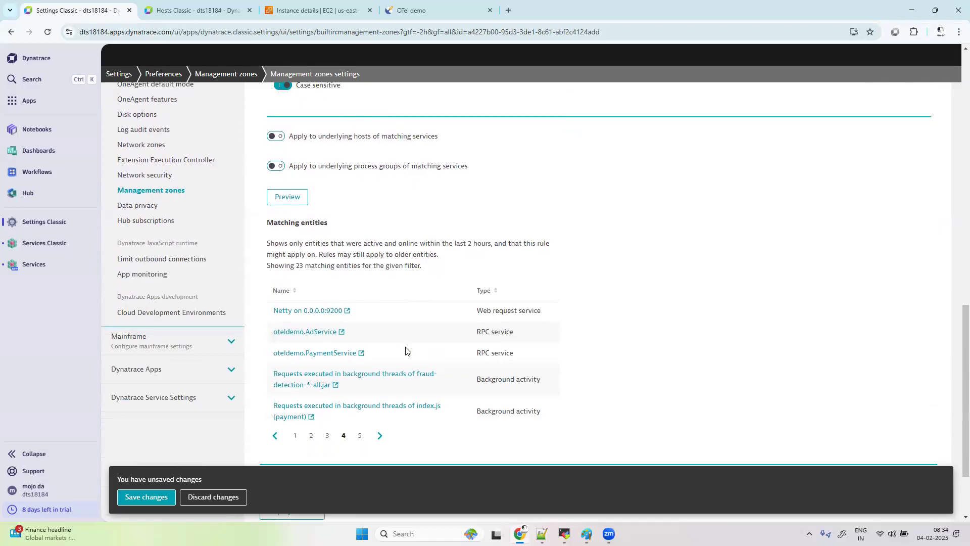
pyautogui.click(378, 405)
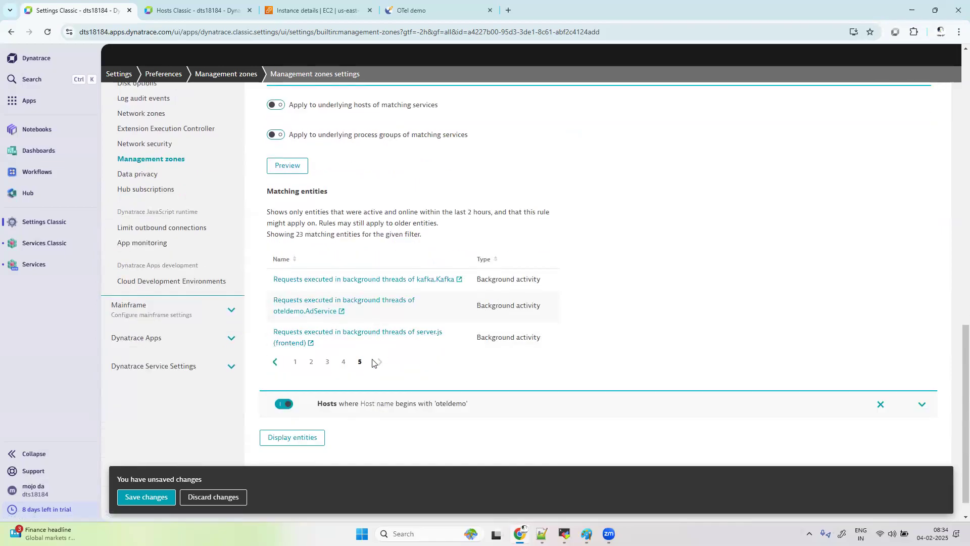
pyautogui.click(274, 362)
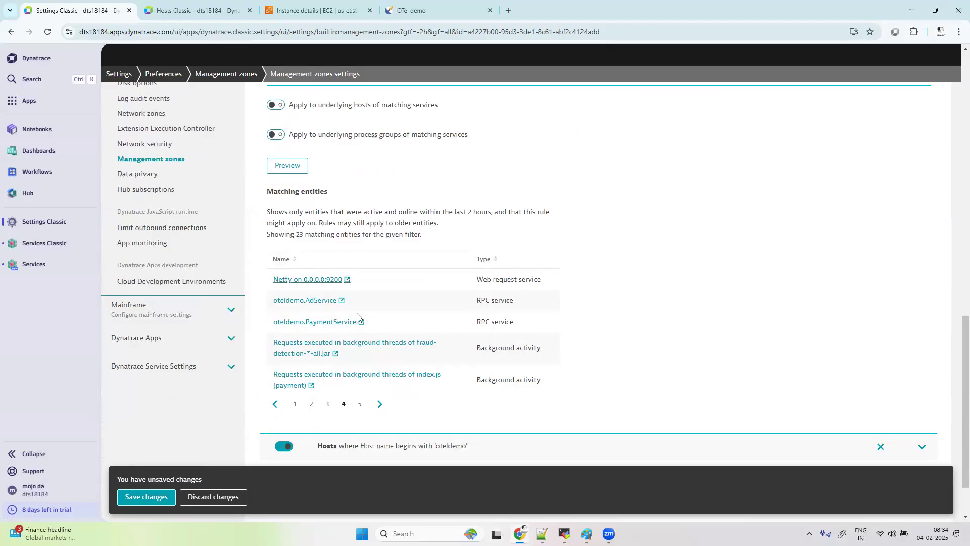
pyautogui.scroll(3, 355, 334)
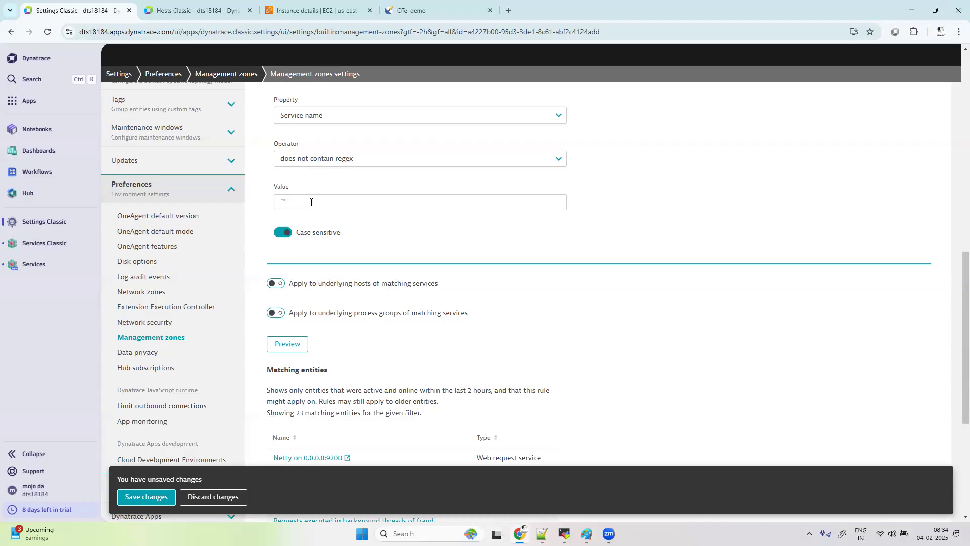
pyautogui.click(346, 158)
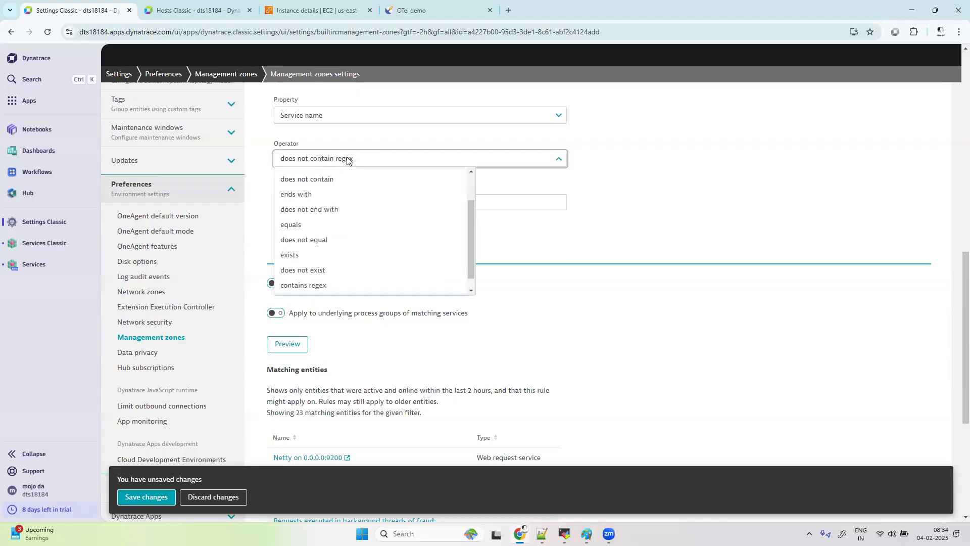
pyautogui.click(580, 237)
# Step: Change the services condition's property to Host IP address and review the operators available for it
pyautogui.scroll(3, 592, 170)
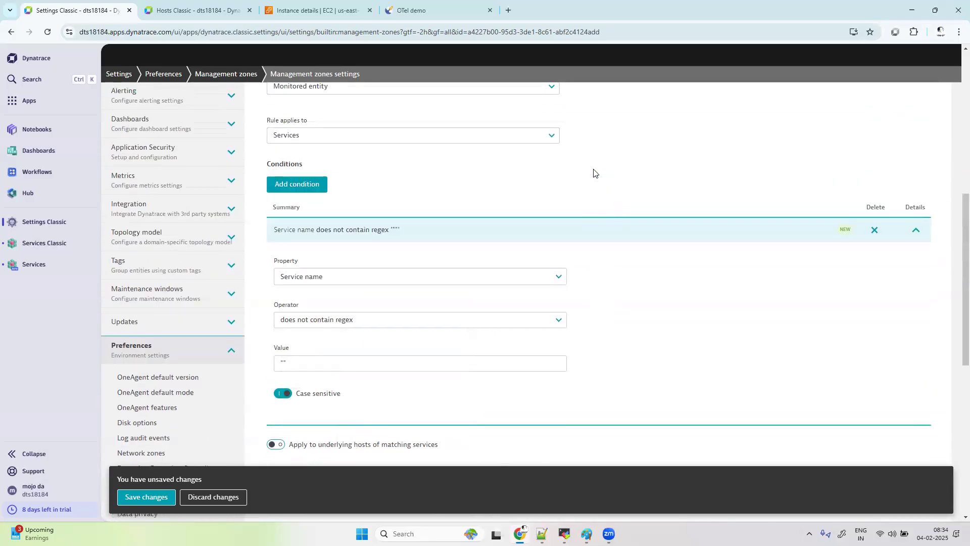
pyautogui.scroll(-1, 555, 202)
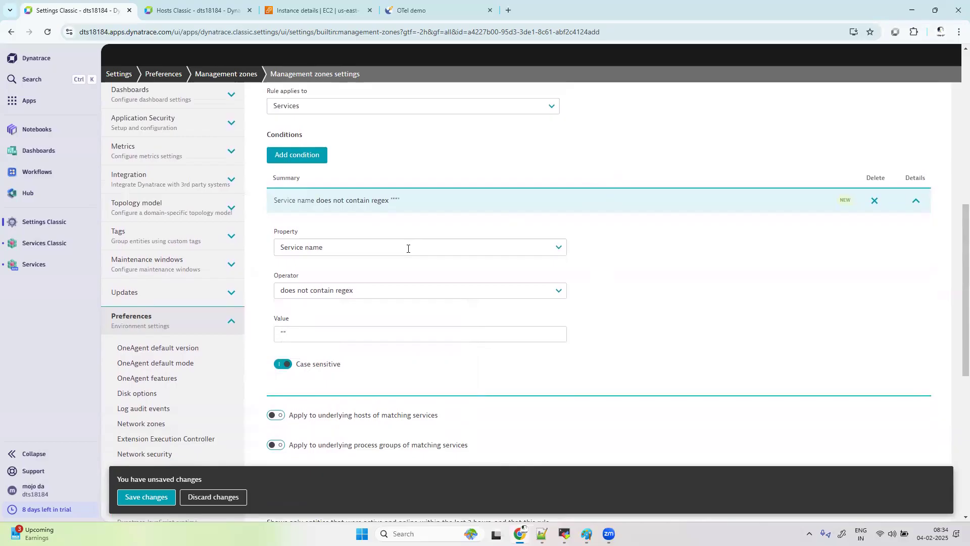
pyautogui.click(408, 248)
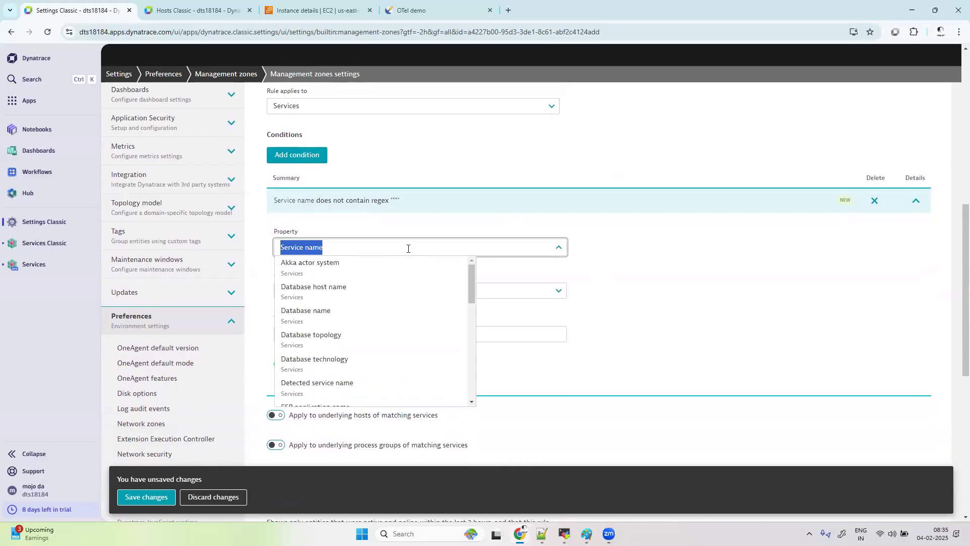
pyautogui.press('BackSpace')
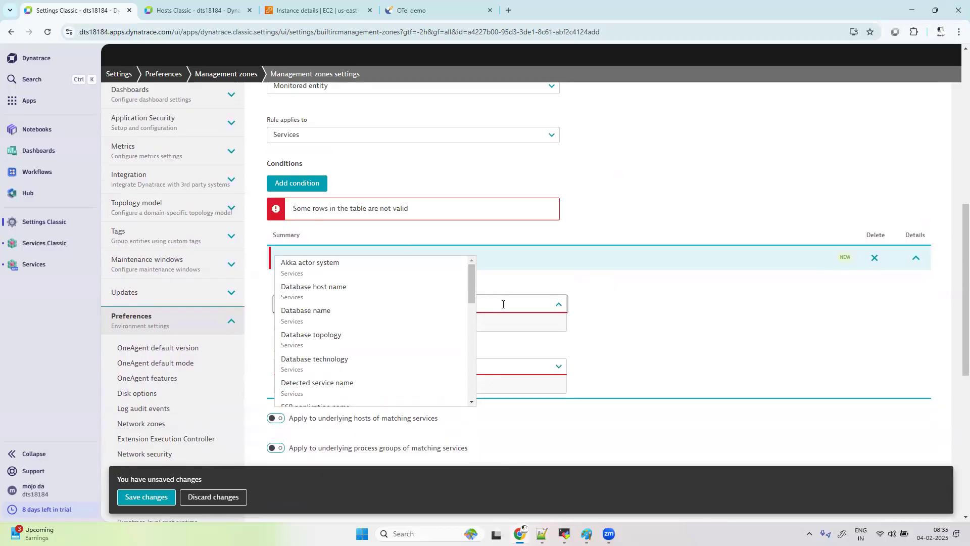
pyautogui.write('h')
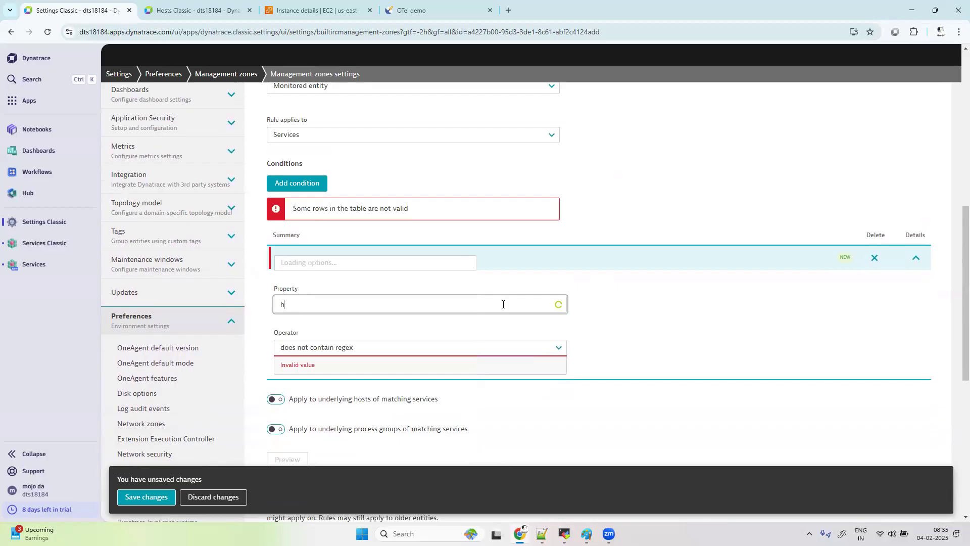
pyautogui.write('ost')
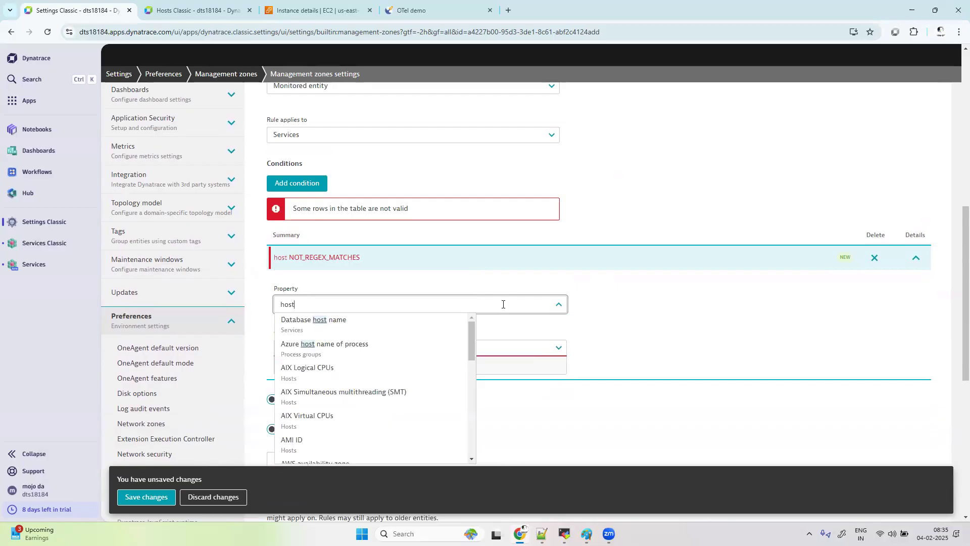
pyautogui.write(' ip')
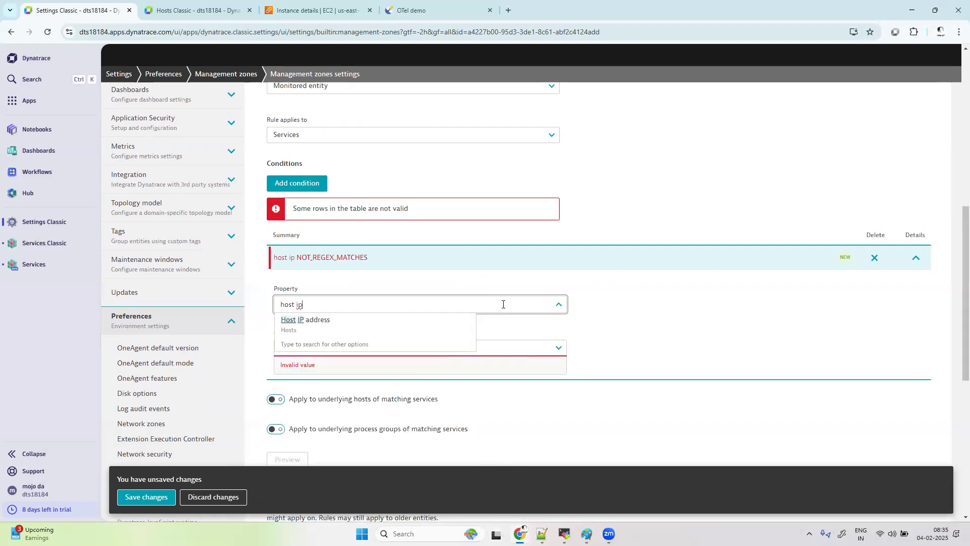
pyautogui.click(392, 324)
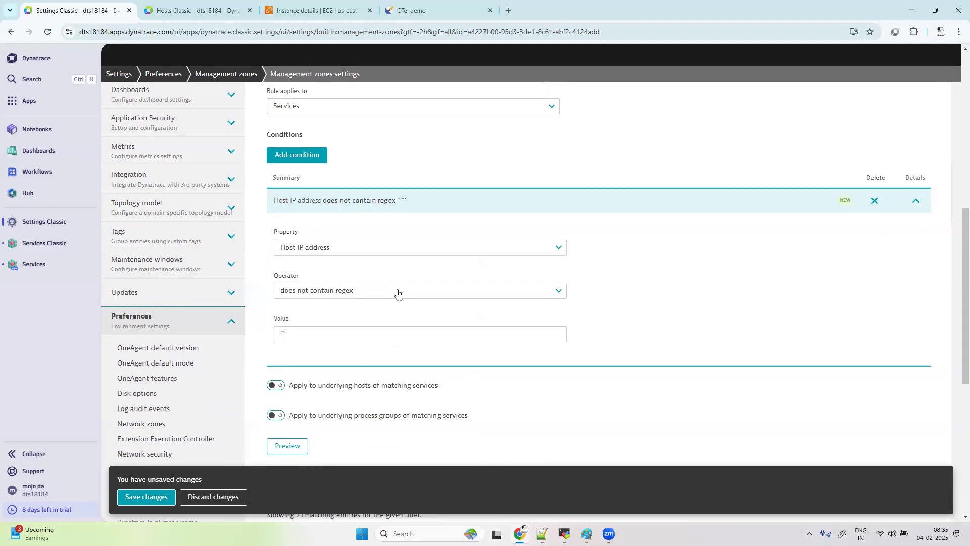
pyautogui.click(396, 290)
pyautogui.scroll(3, 337, 333)
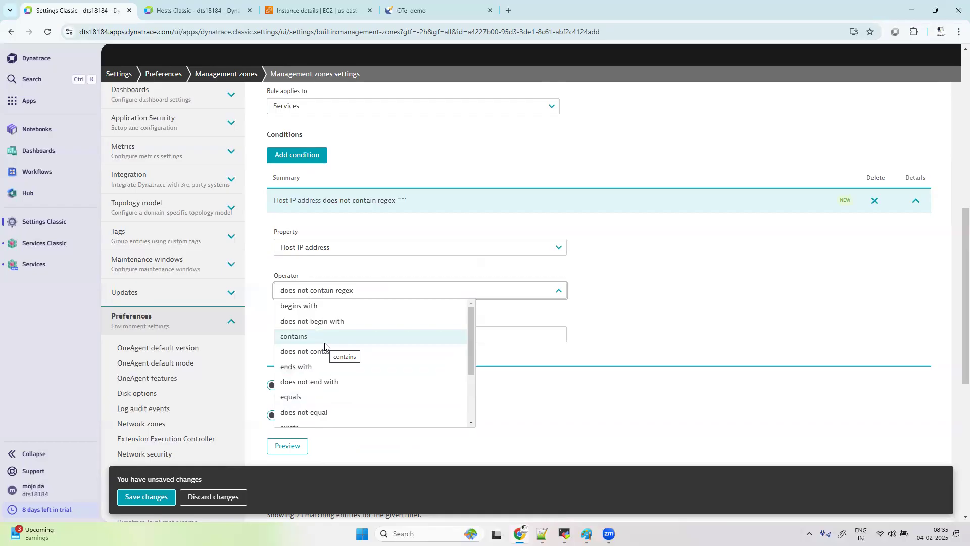
pyautogui.click(357, 249)
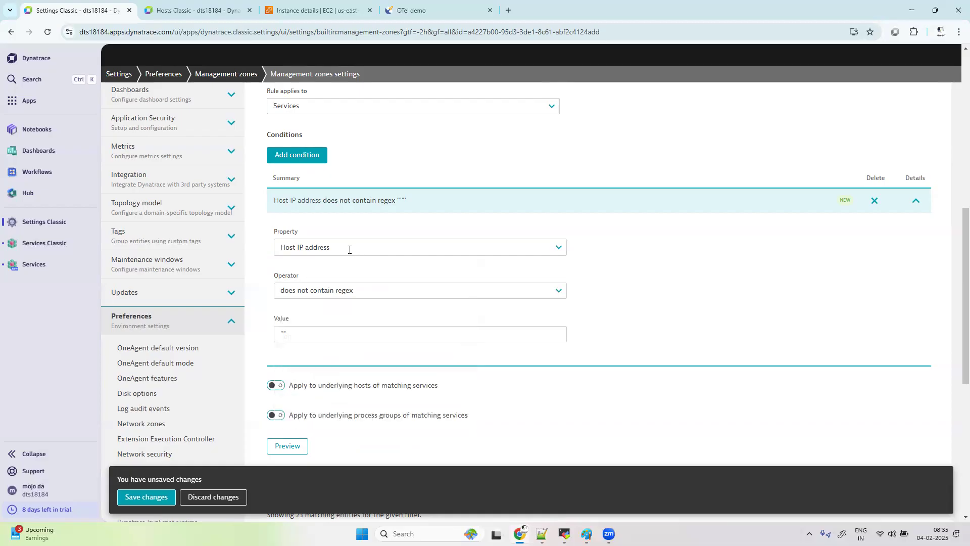
# Step: Set the services condition's property to Host group with the equals operator, and open its list of values
pyautogui.click(349, 250)
pyautogui.press('BackSpace')
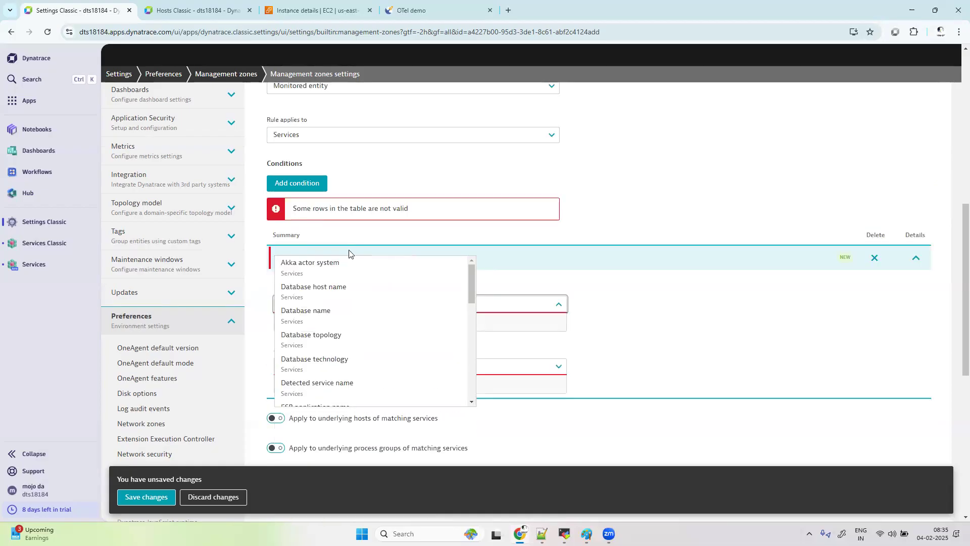
pyautogui.write('host')
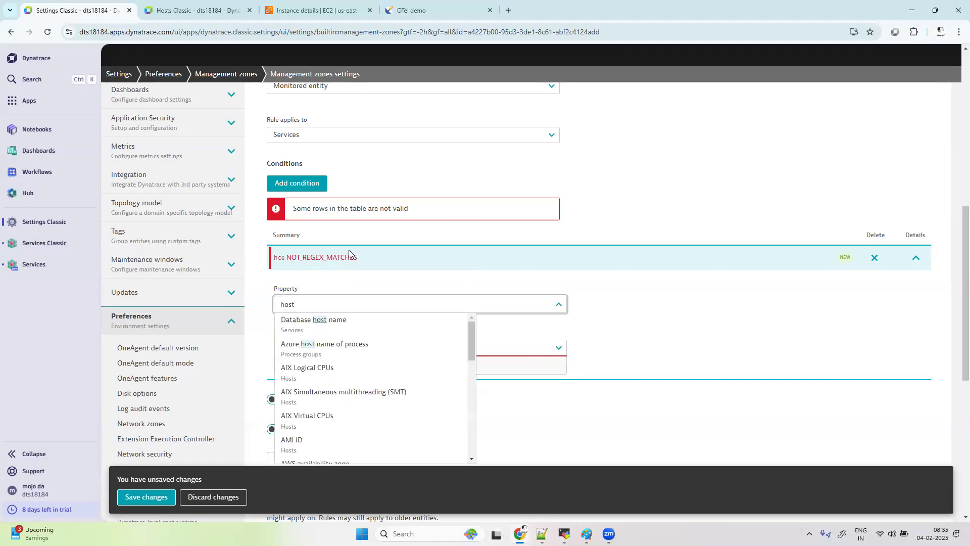
pyautogui.write(' grou')
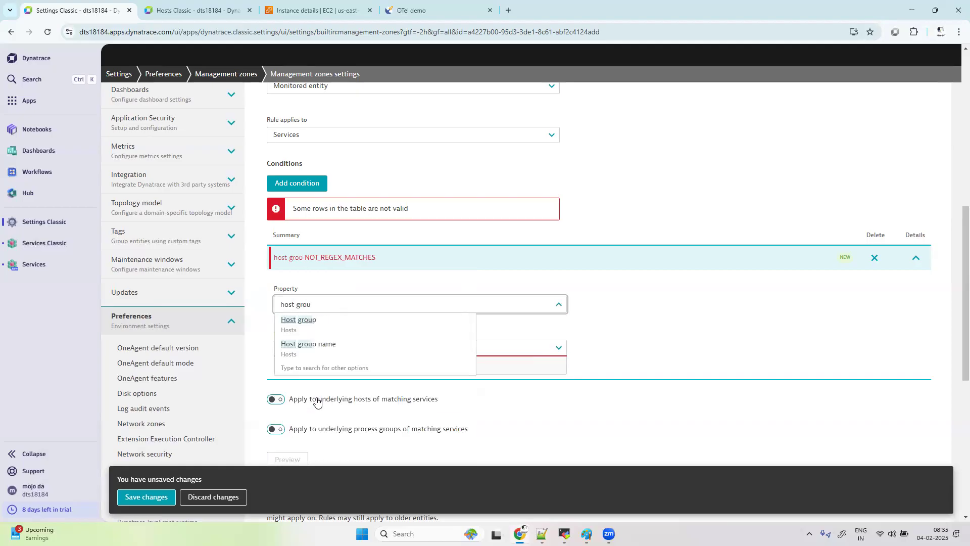
pyautogui.click(314, 322)
pyautogui.click(364, 352)
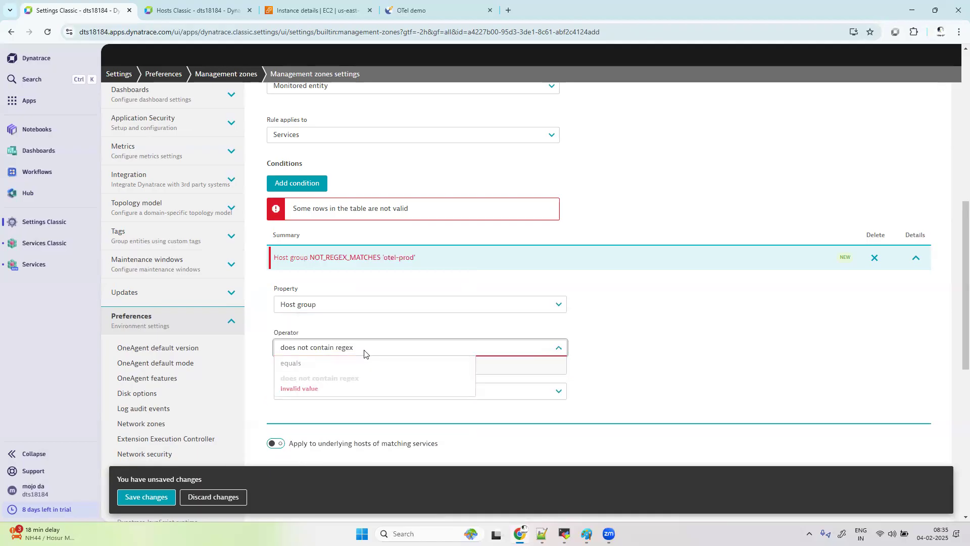
pyautogui.click(334, 362)
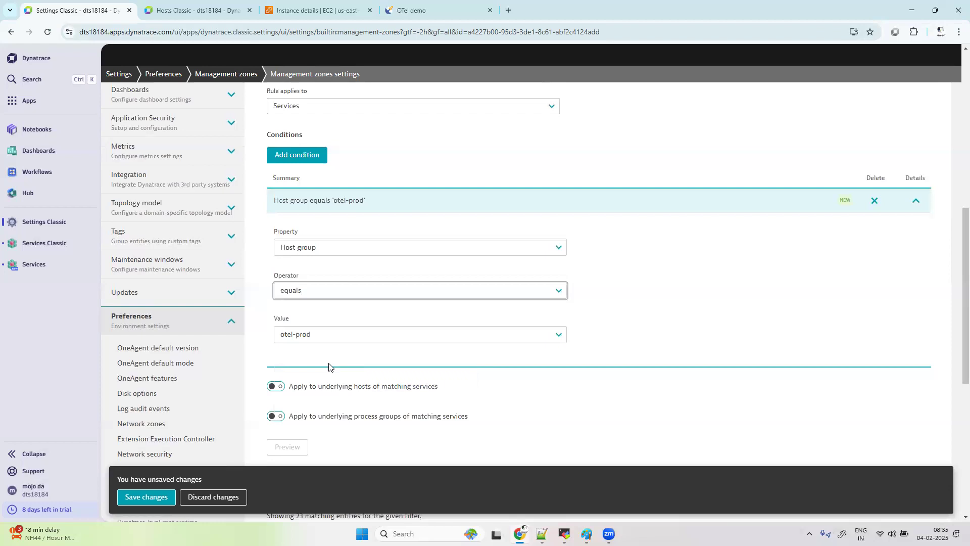
pyautogui.click(331, 335)
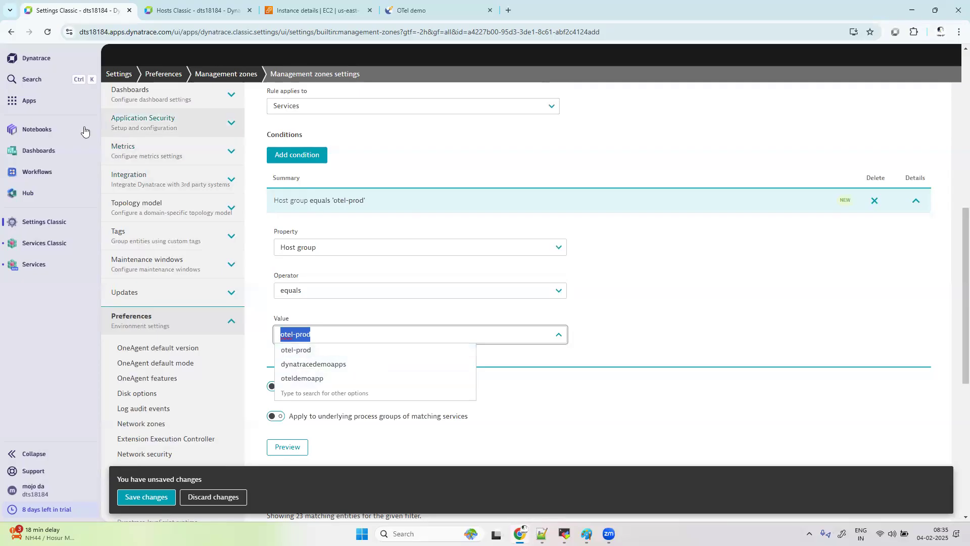
# Step: Search the installed apps for host and open Hosts Classic in a new browser tab
pyautogui.click(50, 106)
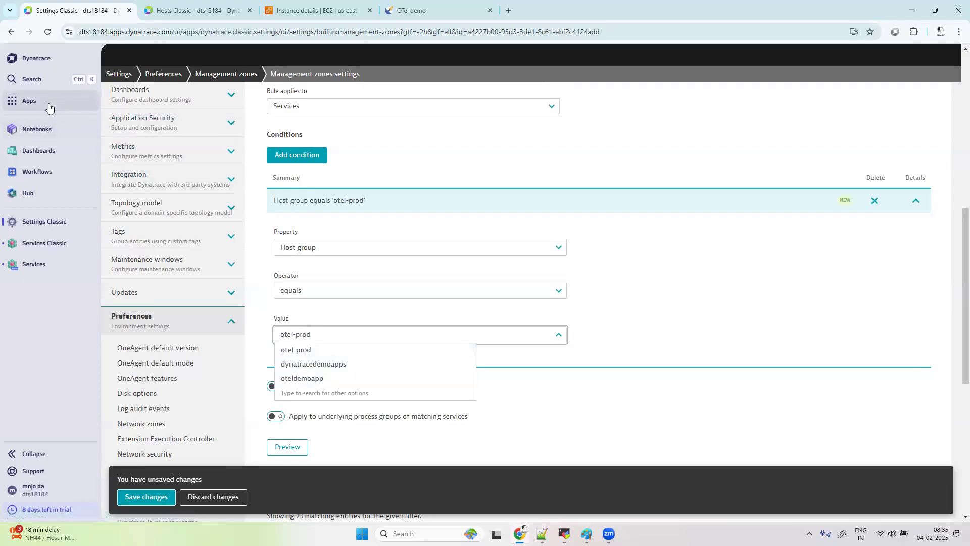
pyautogui.write('h')
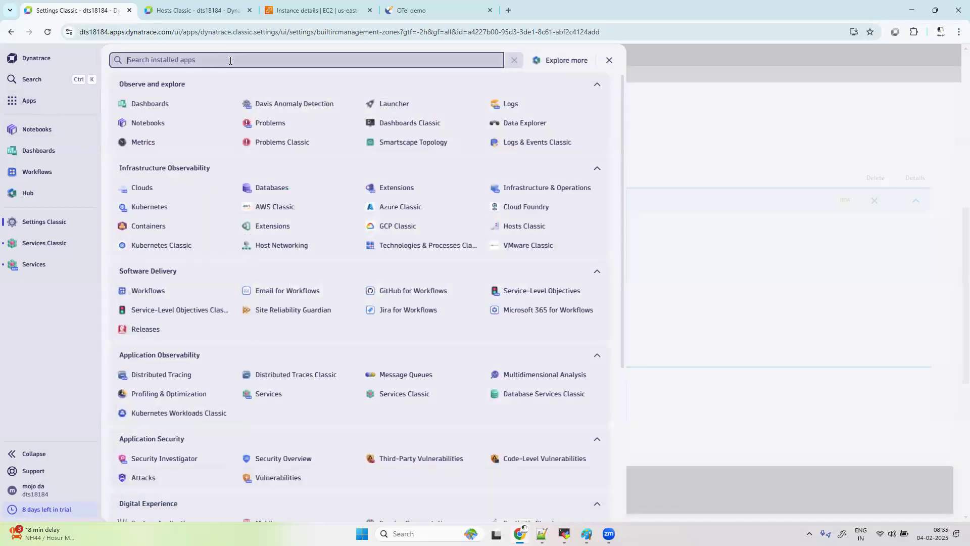
pyautogui.write('ost')
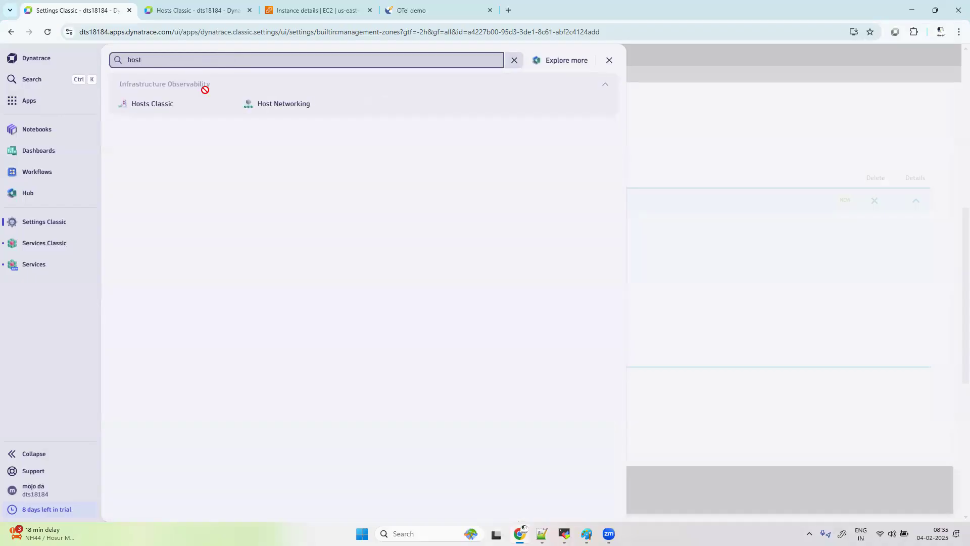
pyautogui.rightClick(166, 112)
pyautogui.click(203, 122)
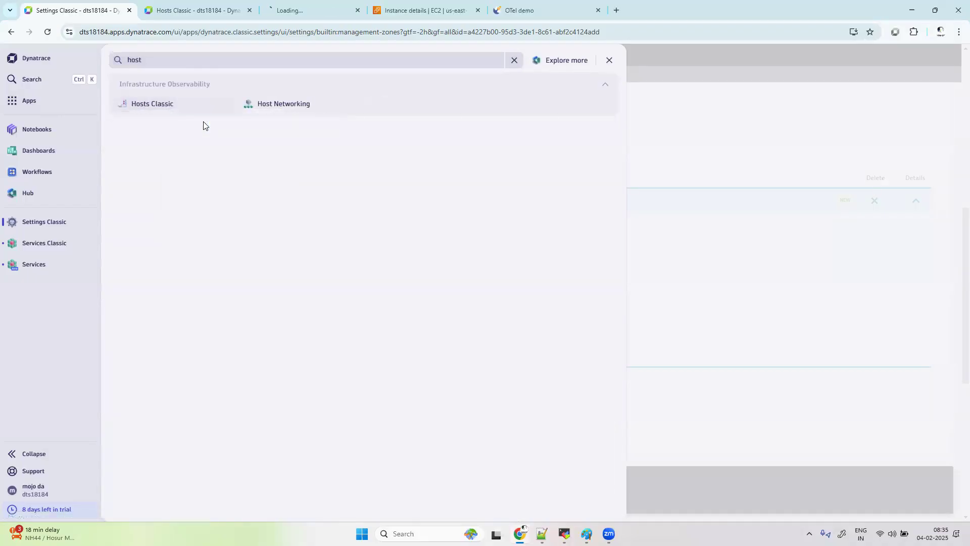
pyautogui.click(320, 15)
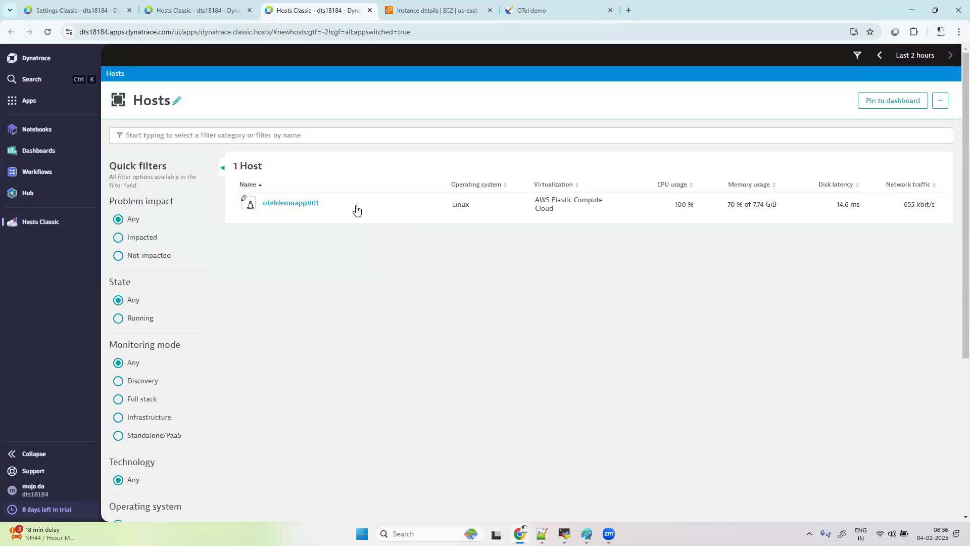
# Step: Filter the hosts list by host group oteldemoapp to check which group the monitored host belongs to
pyautogui.click(284, 135)
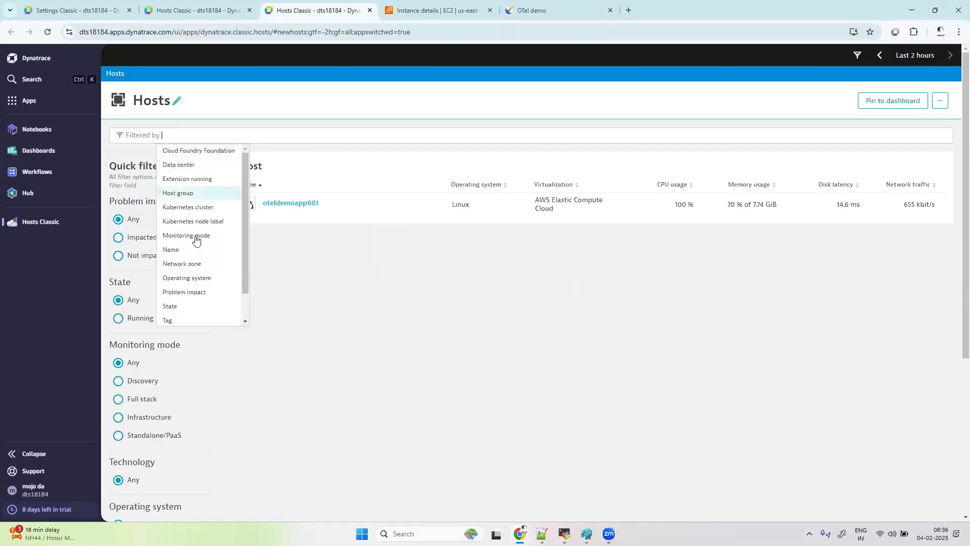
pyautogui.click(179, 195)
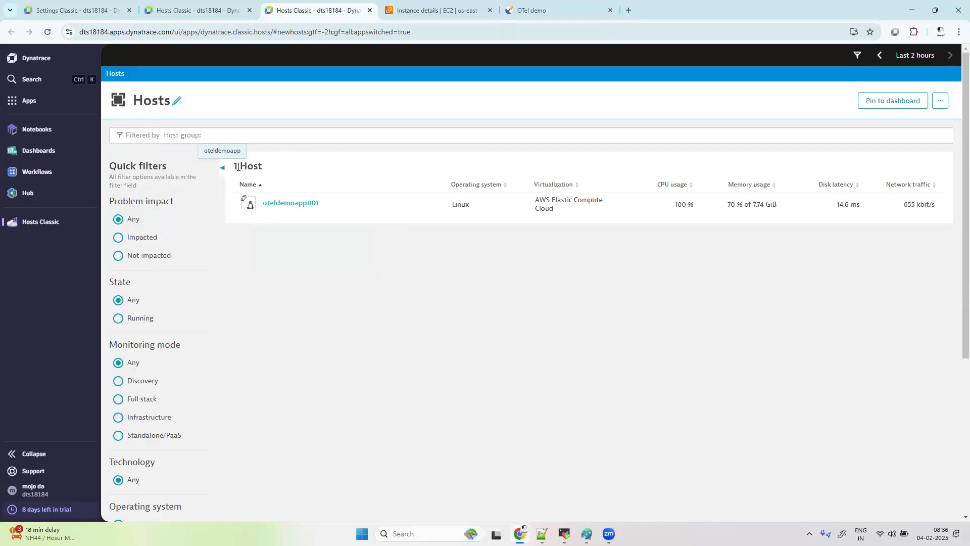
pyautogui.click(234, 155)
pyautogui.click(479, 310)
# Step: Return to the management zone settings and set the Host group condition's value to oteldemoapp
pyautogui.click(113, 6)
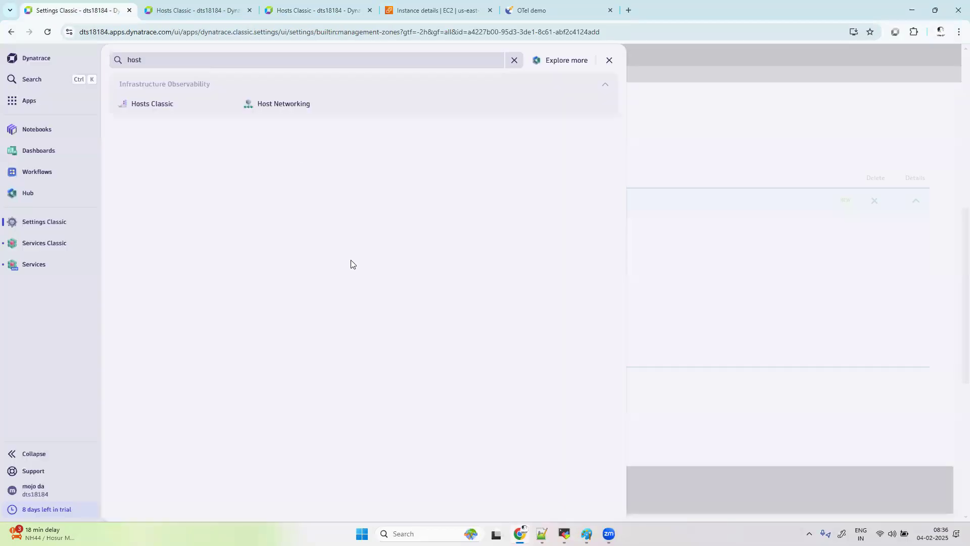
pyautogui.click(744, 132)
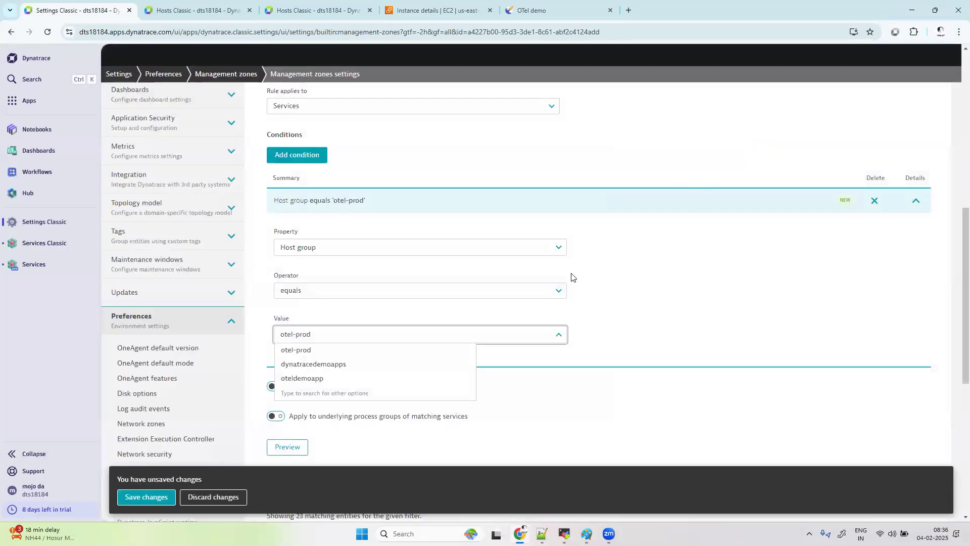
pyautogui.click(329, 378)
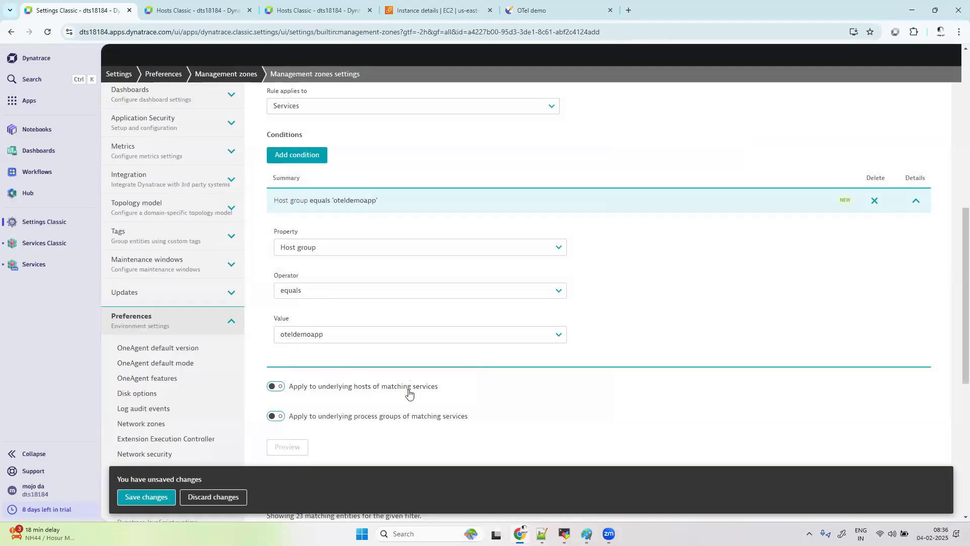
# Step: Preview the services rule and look through all pages of its matching entities
pyautogui.scroll(-2, 442, 356)
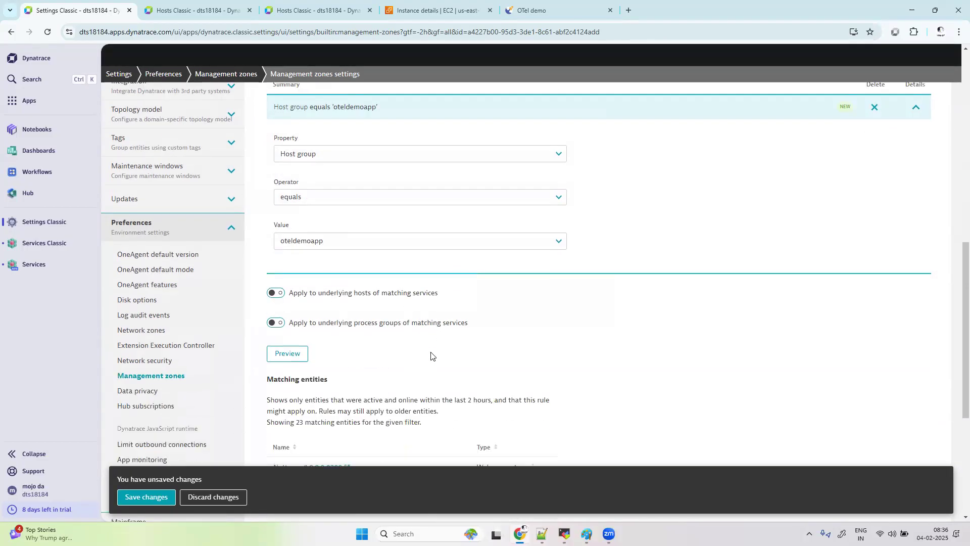
pyautogui.click(298, 354)
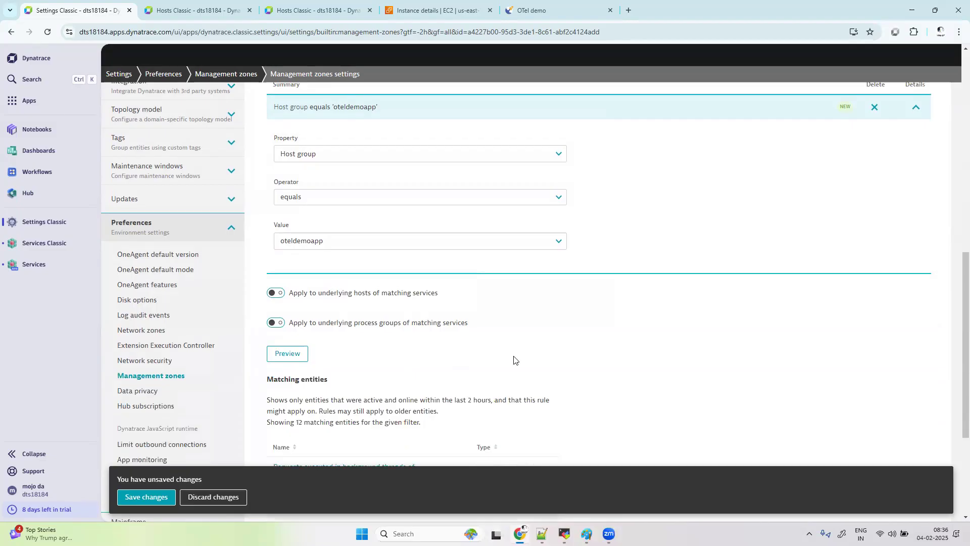
pyautogui.scroll(-3, 513, 360)
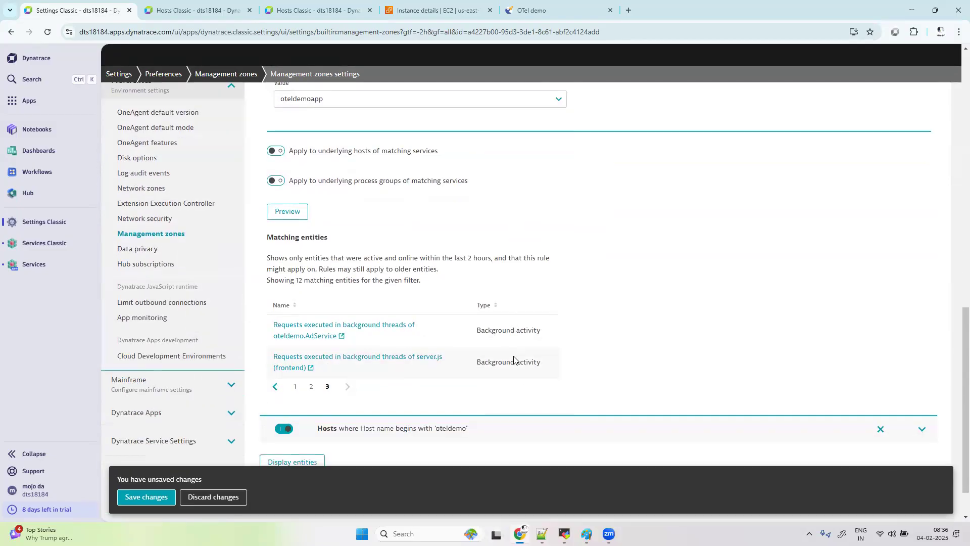
pyautogui.click(311, 387)
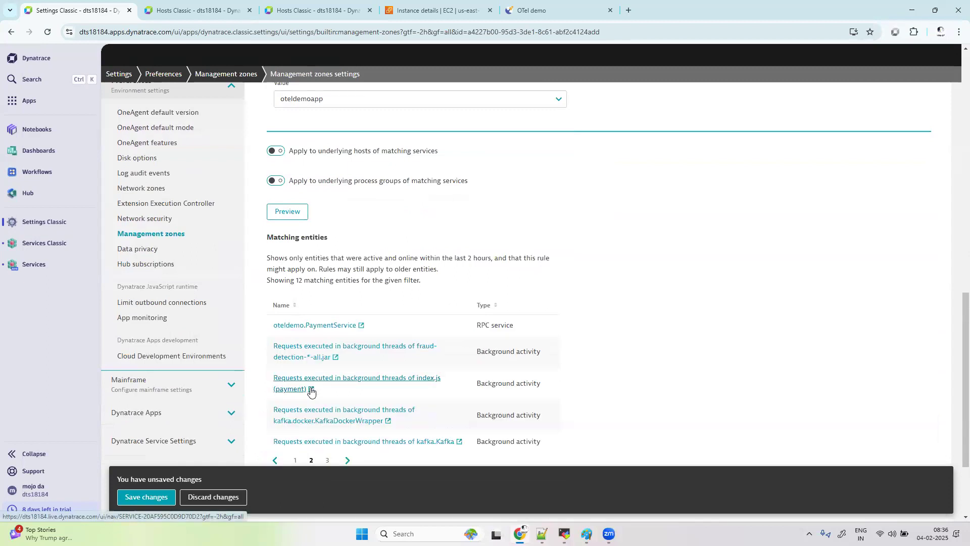
pyautogui.scroll(-1, 296, 412)
pyautogui.click(296, 416)
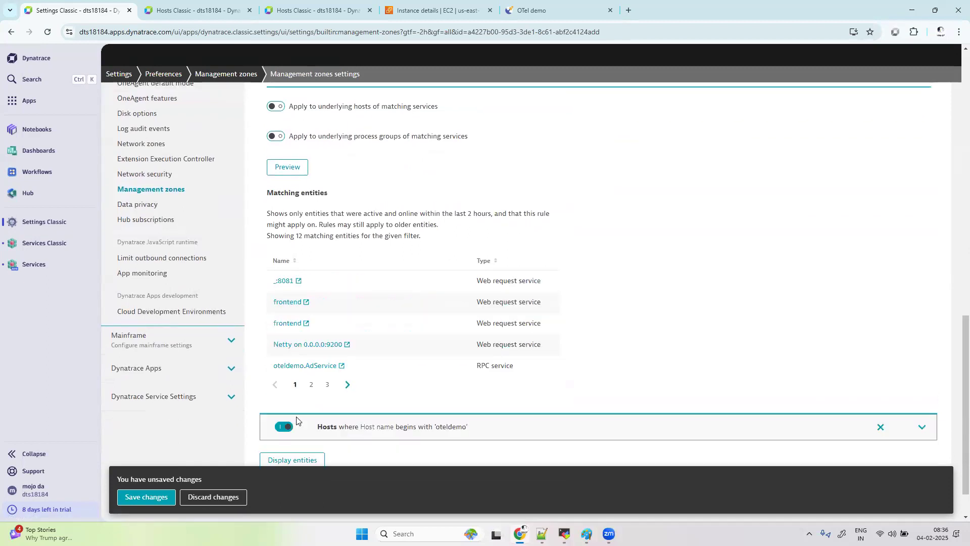
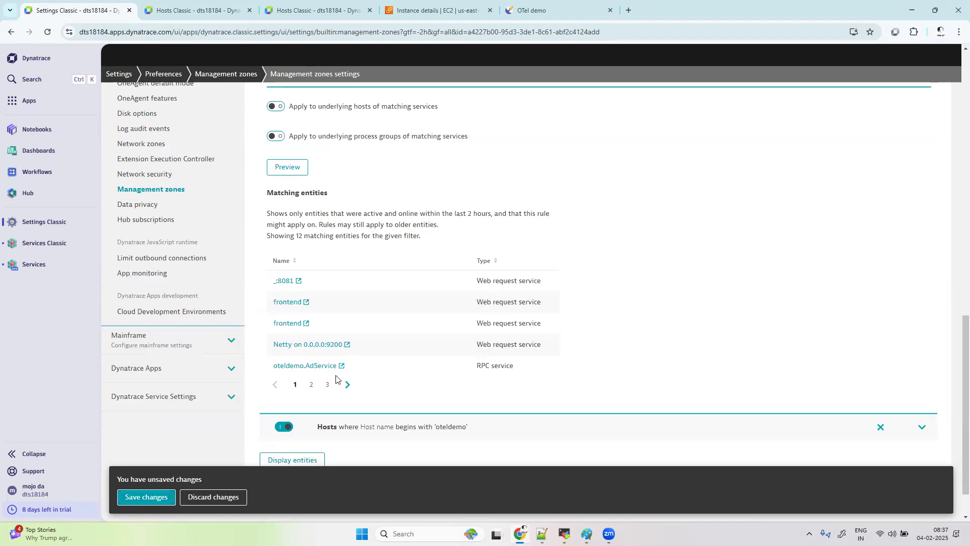
pyautogui.click(309, 384)
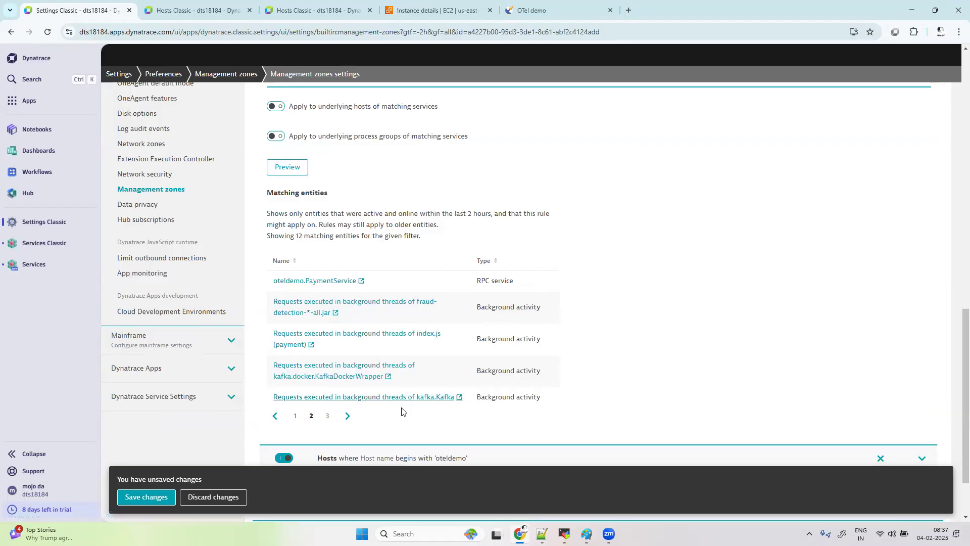
pyautogui.click(328, 415)
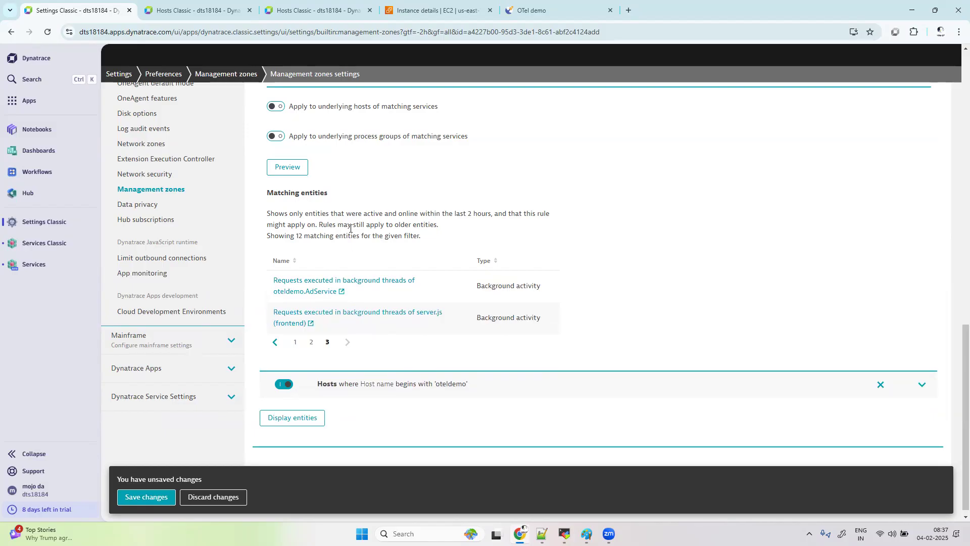
# Step: Save the new services rule and reopen the otelapp management zone's details to show its rules
pyautogui.scroll(5, 350, 231)
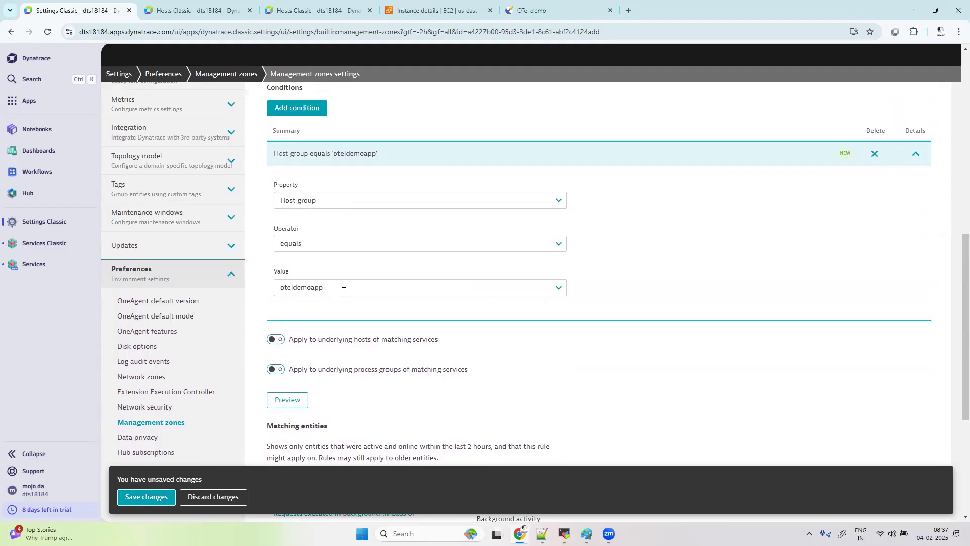
pyautogui.click(161, 500)
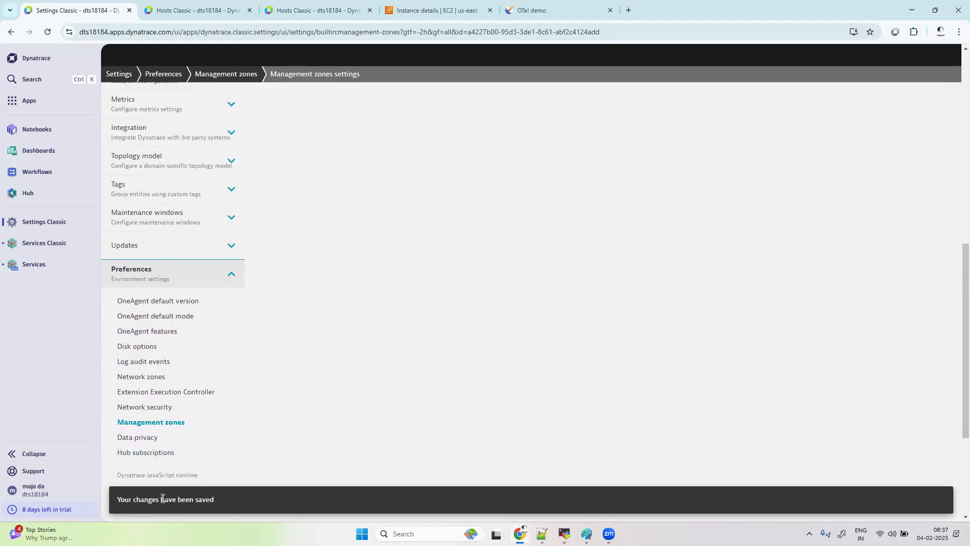
pyautogui.scroll(9, 361, 329)
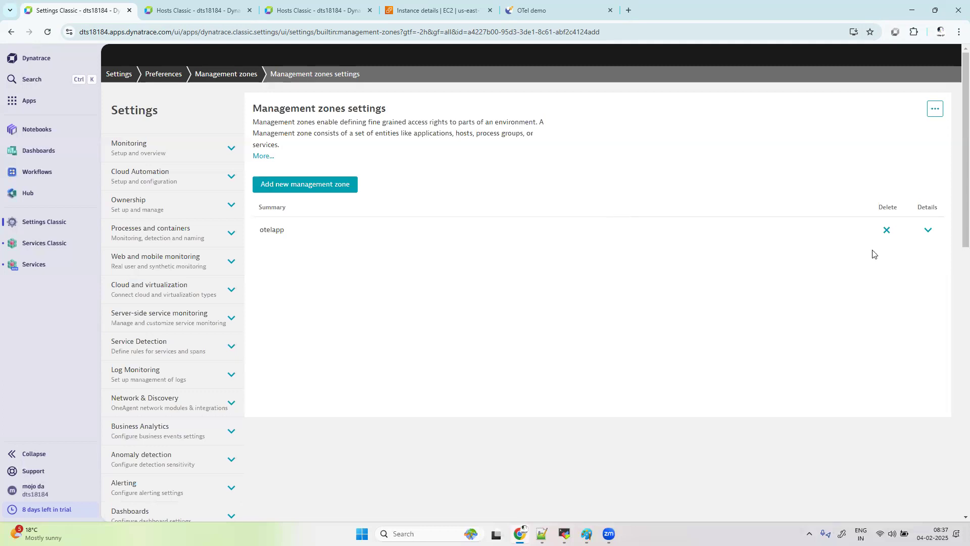
pyautogui.click(927, 230)
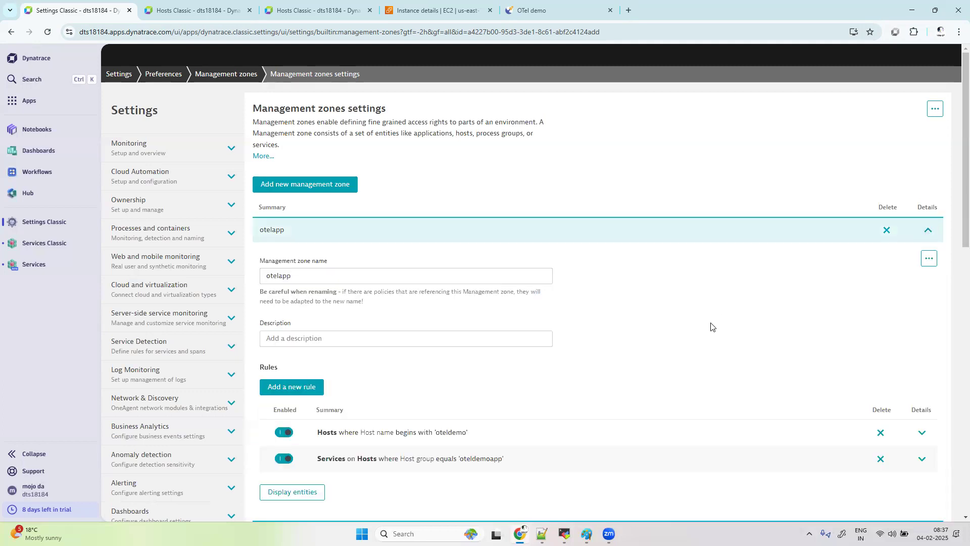
pyautogui.scroll(-2, 553, 387)
pyautogui.scroll(-1, 554, 387)
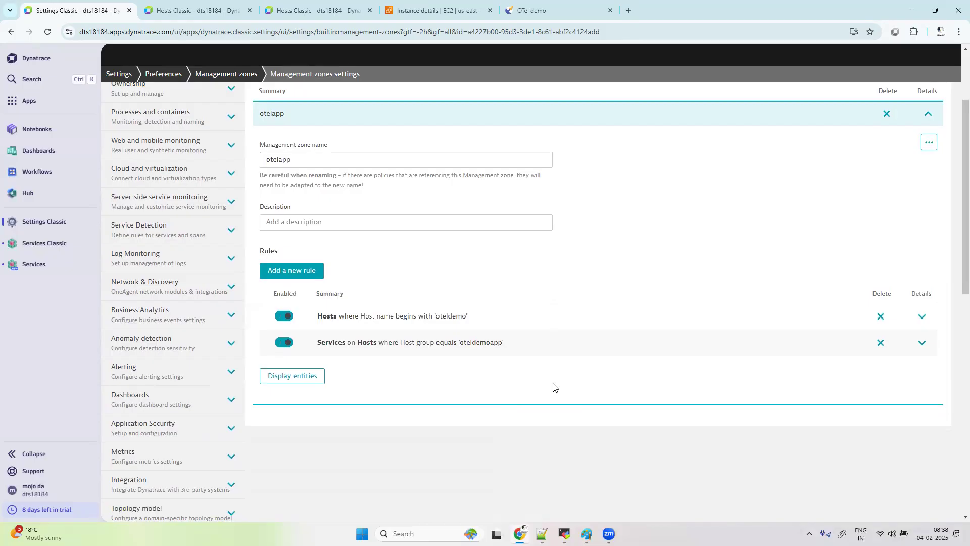
# Step: Add a new Monitored entity rule to the otelapp zone that applies to Web applications (Application Entity)
pyautogui.click(303, 277)
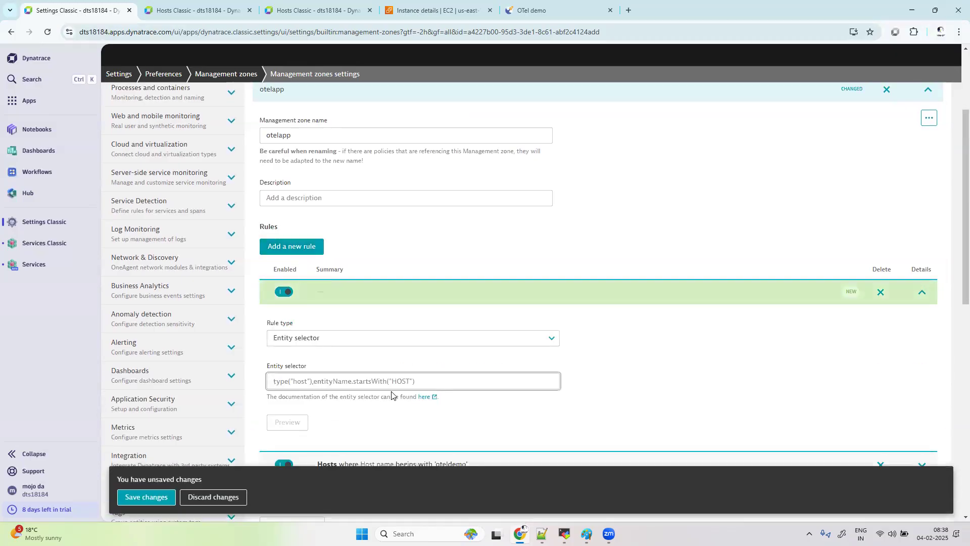
pyautogui.click(378, 341)
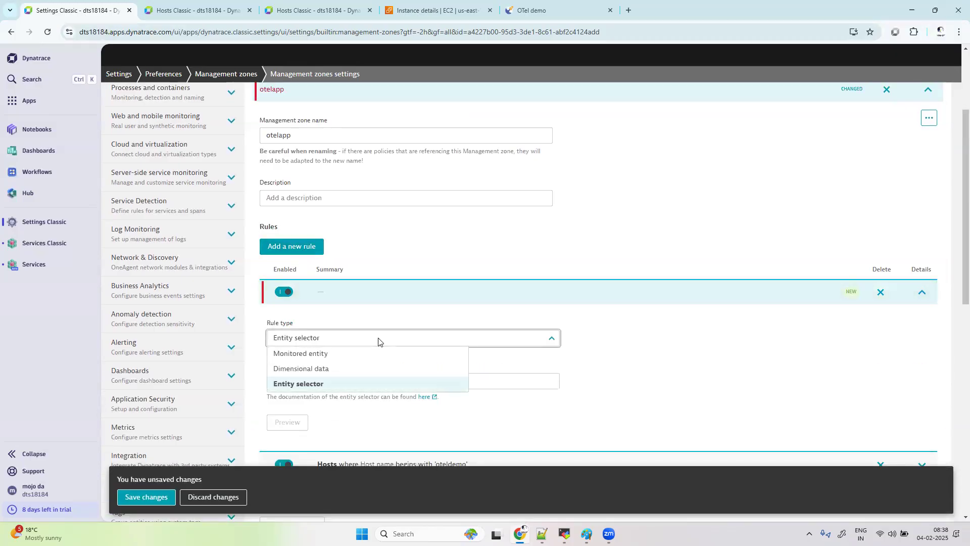
pyautogui.click(352, 357)
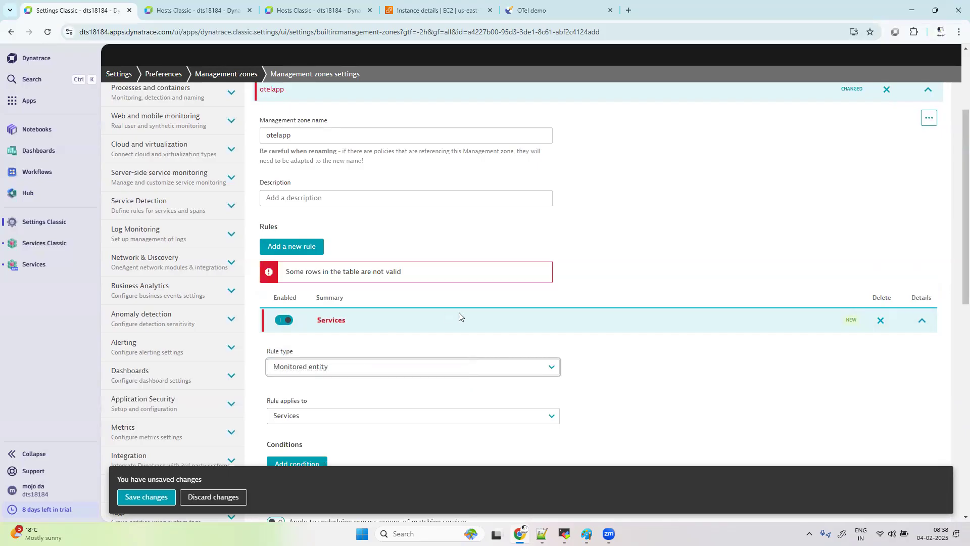
pyautogui.scroll(-3, 459, 317)
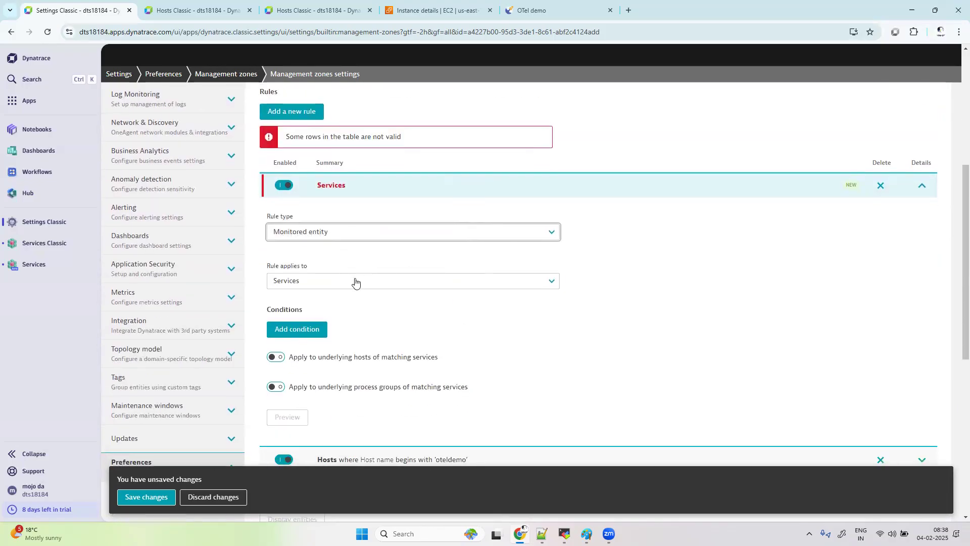
pyautogui.click(355, 281)
pyautogui.scroll(-1, 331, 378)
pyautogui.scroll(-2, 333, 376)
pyautogui.click(346, 354)
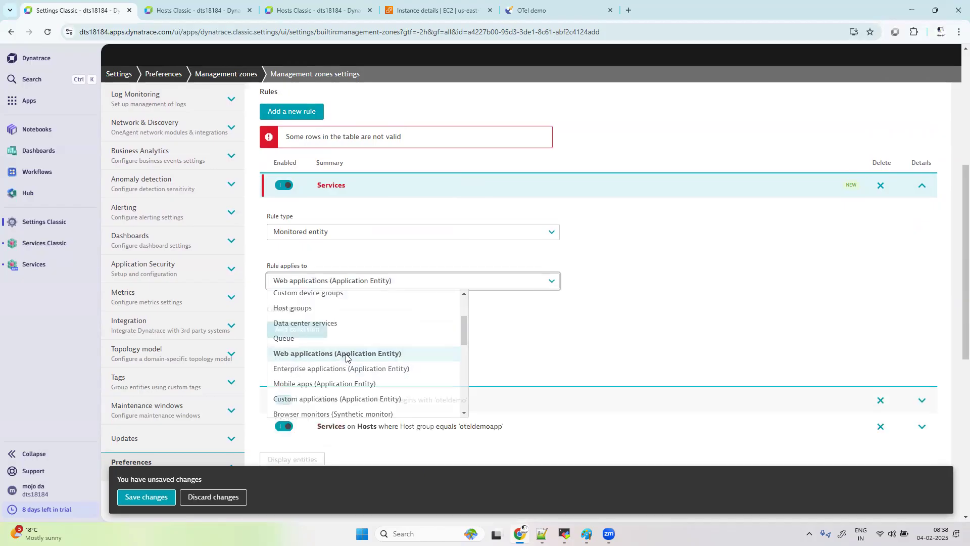
# Step: Add a condition to the web applications rule on Web application name with the value otel
pyautogui.click(313, 330)
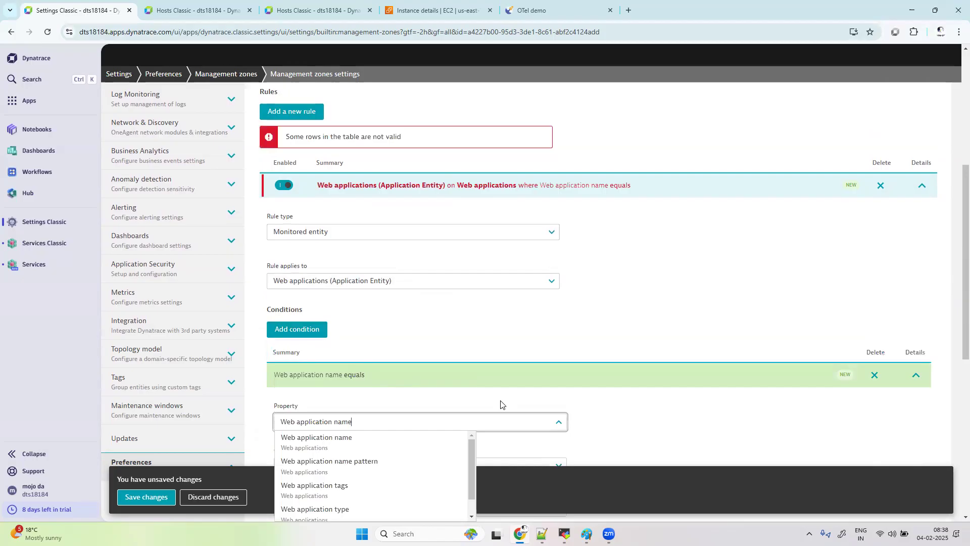
pyautogui.click(398, 448)
pyautogui.scroll(-3, 448, 422)
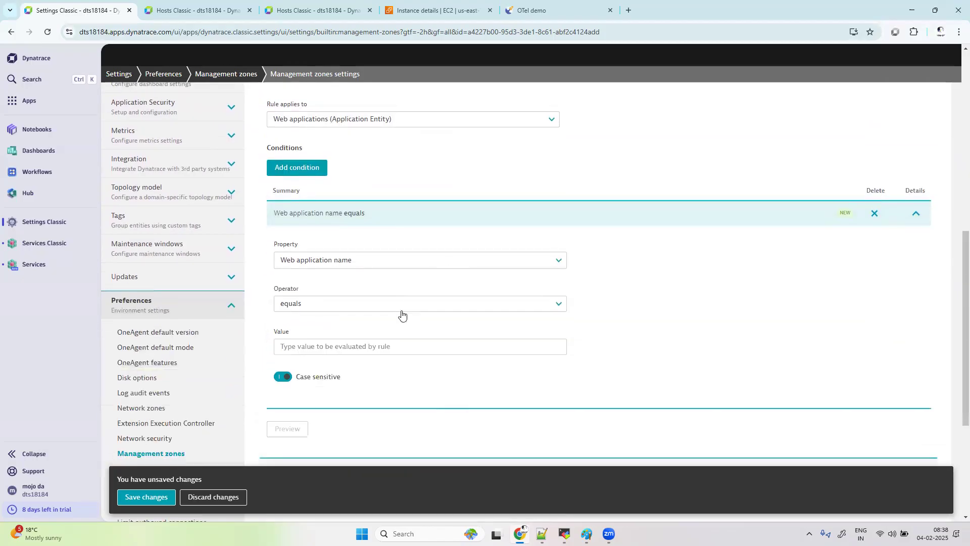
pyautogui.click(385, 347)
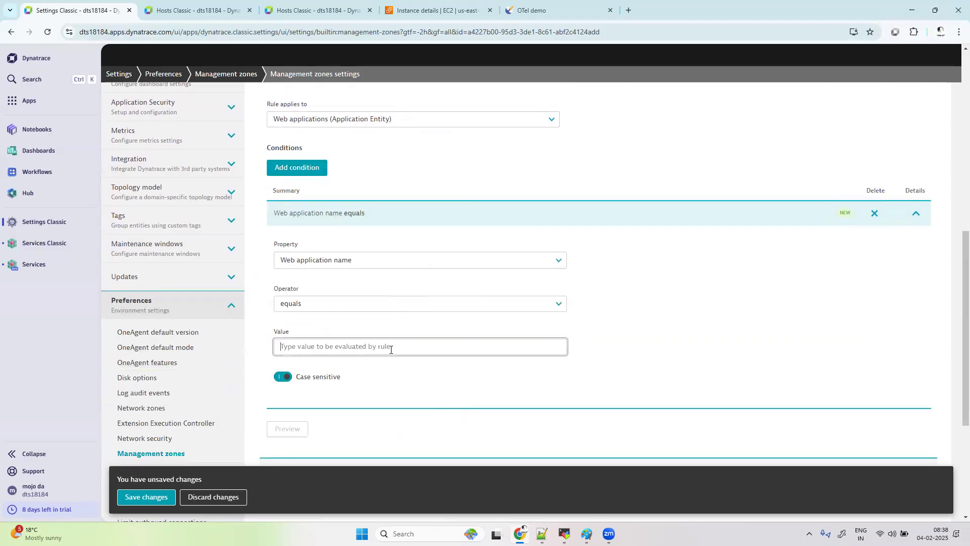
pyautogui.write('otel')
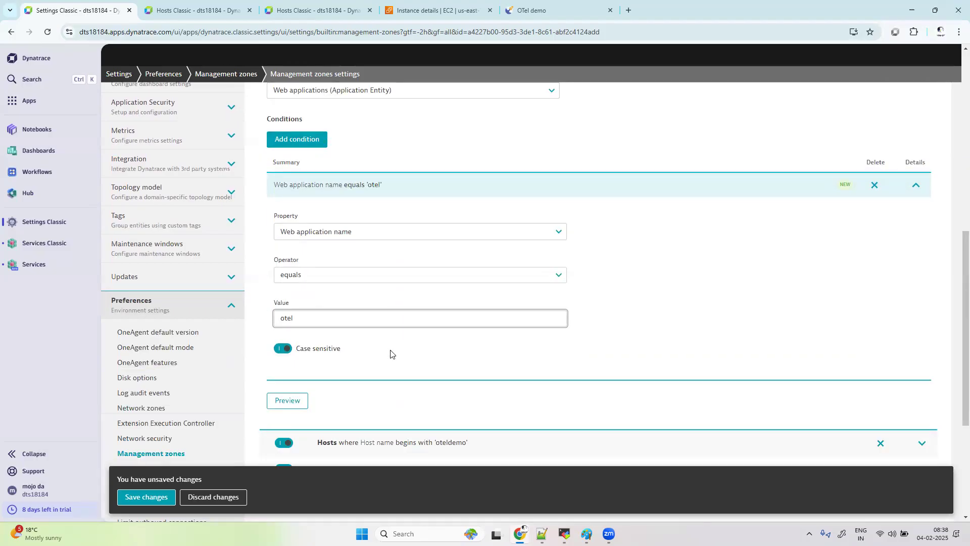
# Step: Set the web application name condition's operator to begins with and preview the matching entities
pyautogui.click(404, 276)
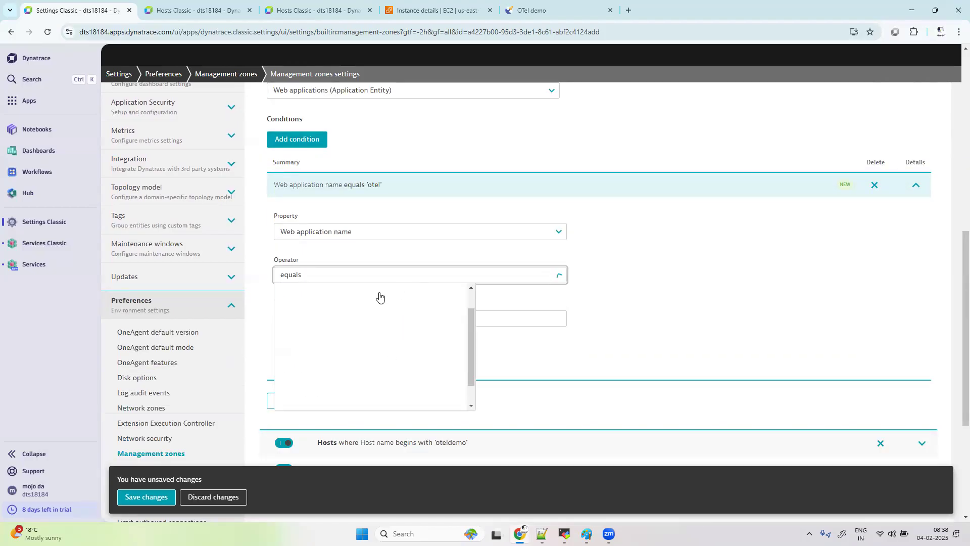
pyautogui.click(361, 296)
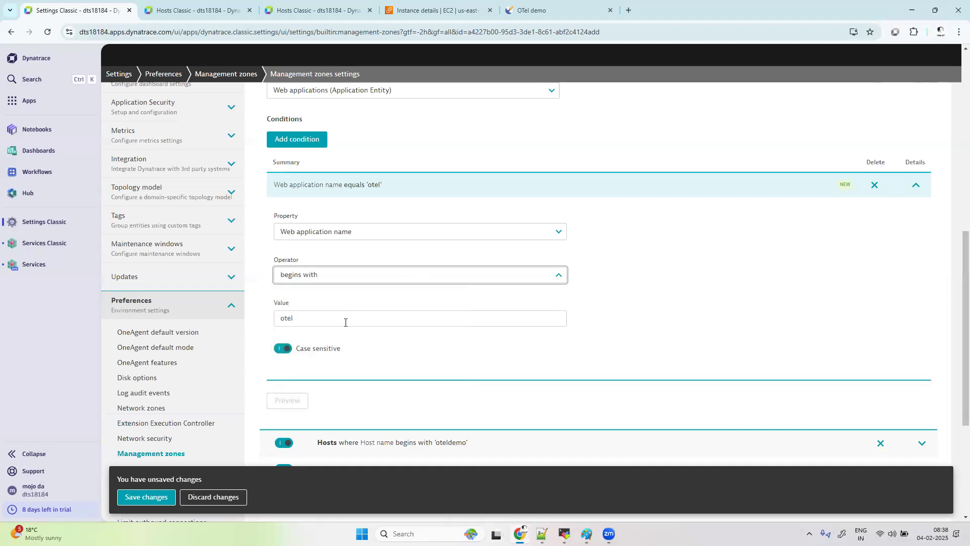
pyautogui.click(296, 401)
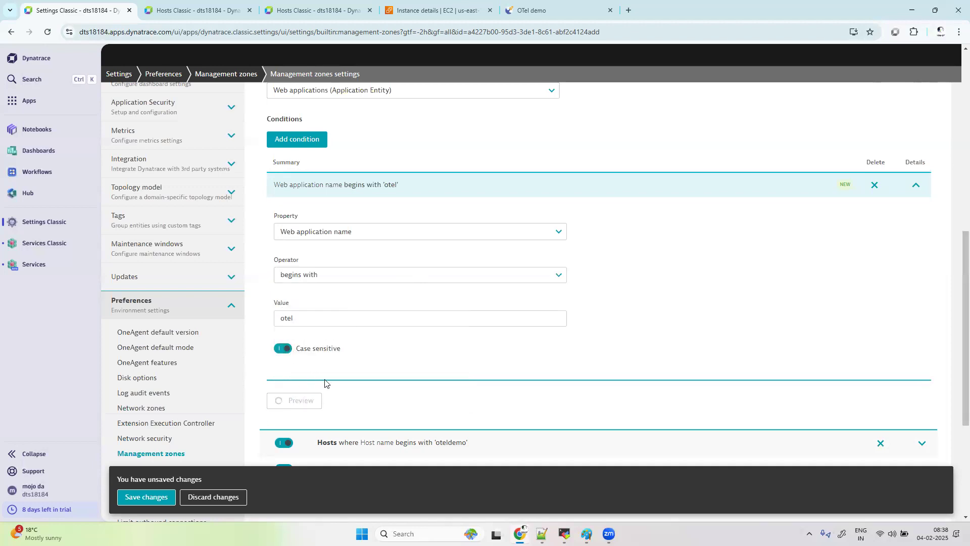
pyautogui.scroll(-3, 393, 368)
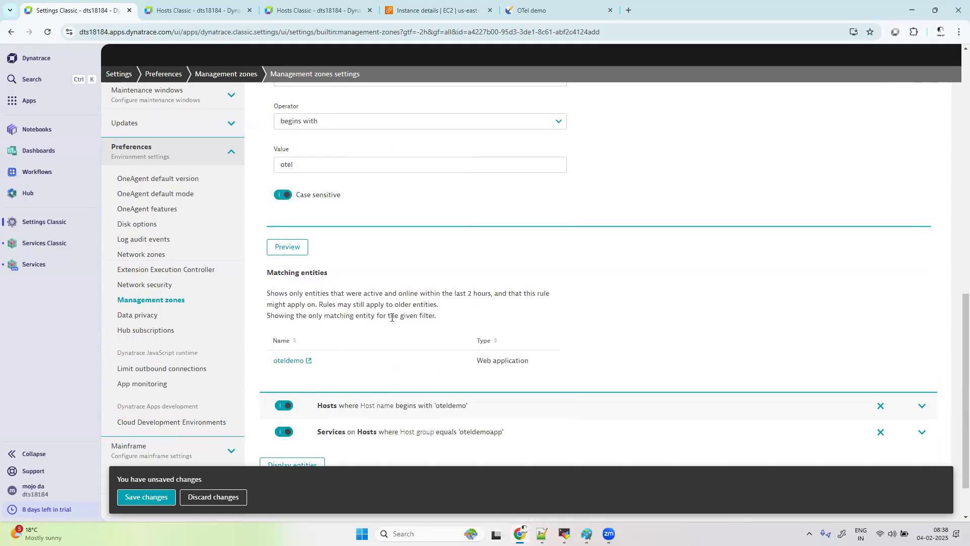
# Step: Extend the web application name condition's value to oteldemo and set its operator to equals
pyautogui.scroll(3, 393, 370)
pyautogui.click(329, 311)
pyautogui.write('demo')
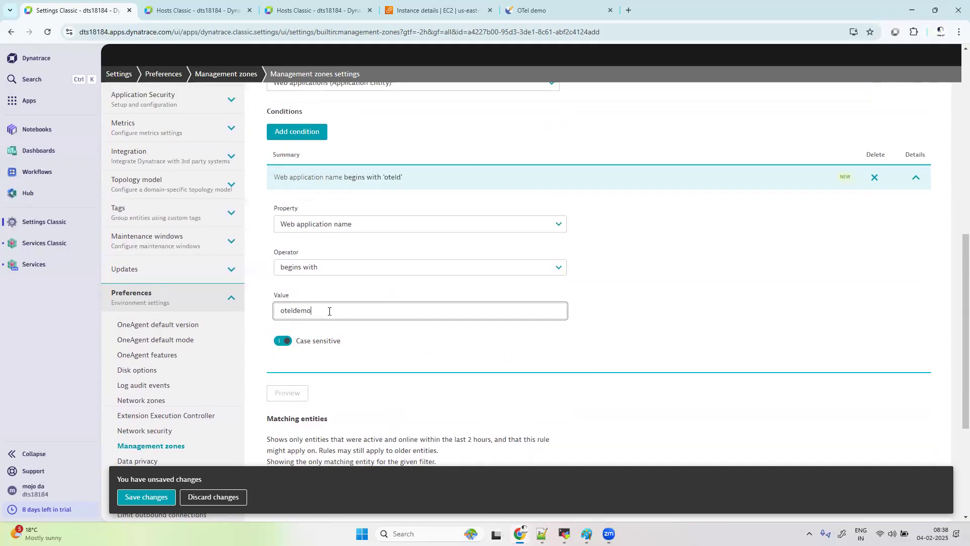
pyautogui.click(352, 265)
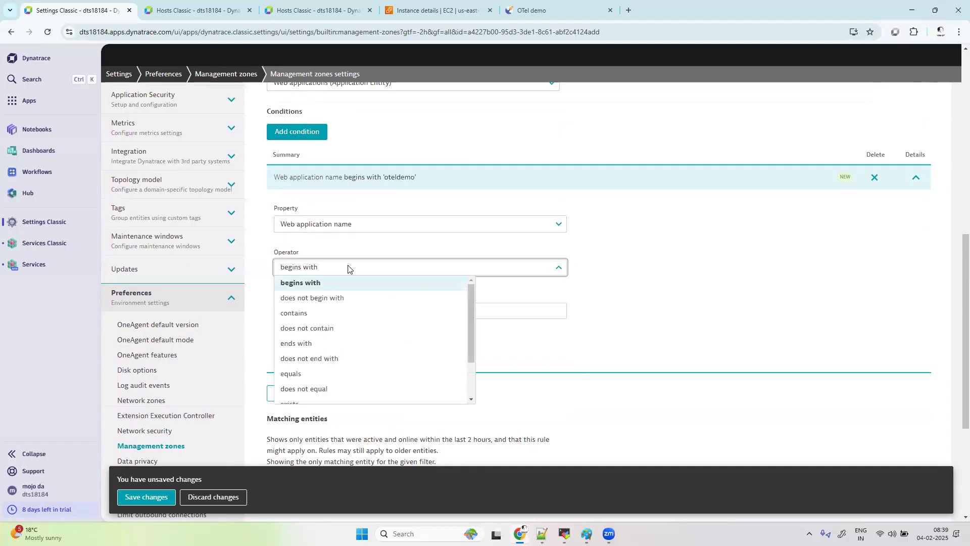
pyautogui.scroll(2, 334, 321)
pyautogui.rightClick(335, 318)
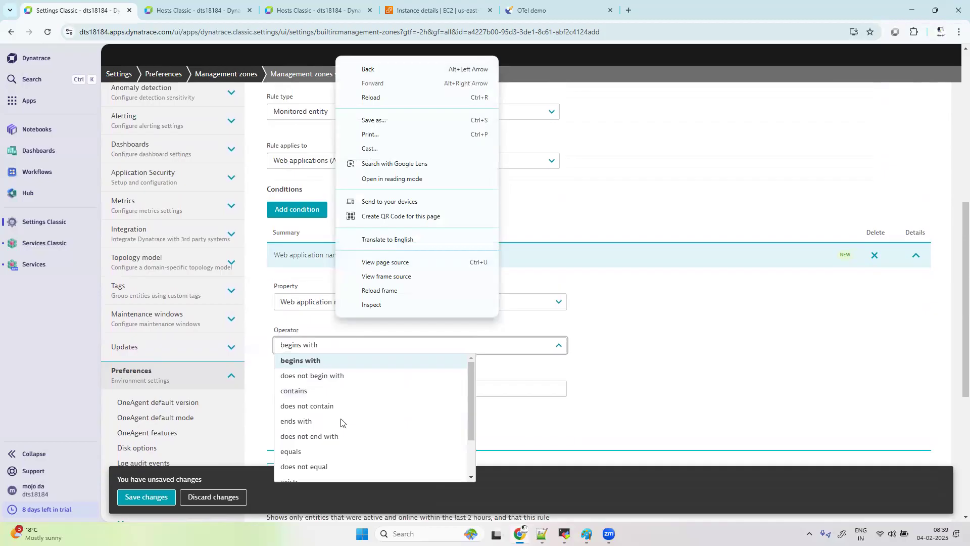
pyautogui.click(304, 452)
pyautogui.click(304, 451)
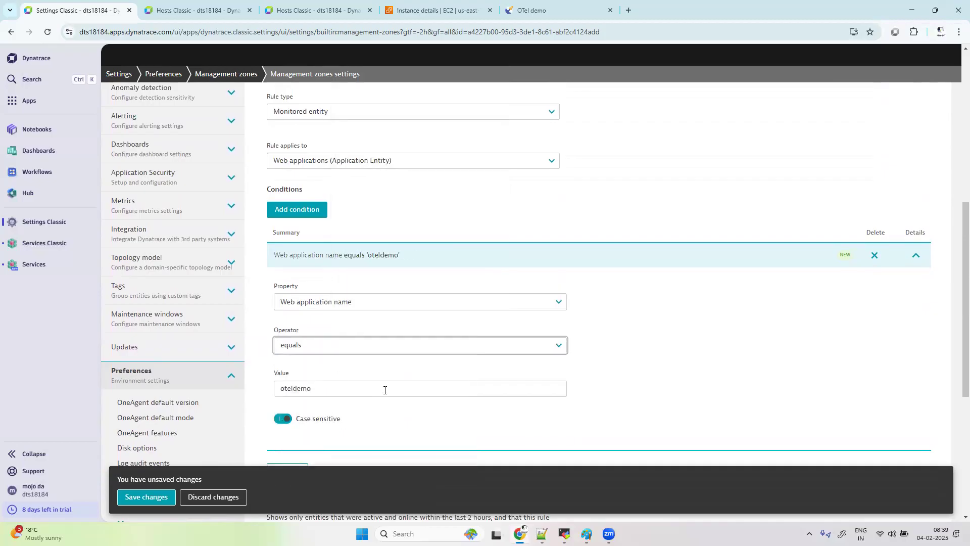
# Step: Preview the web applications rule's matching entities and save the management zone changes
pyautogui.scroll(-2, 386, 392)
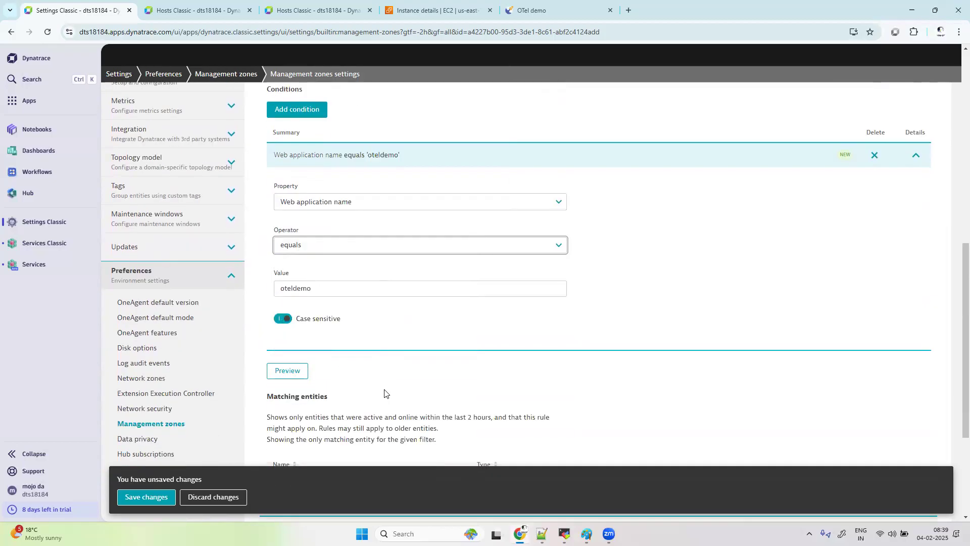
pyautogui.click(296, 371)
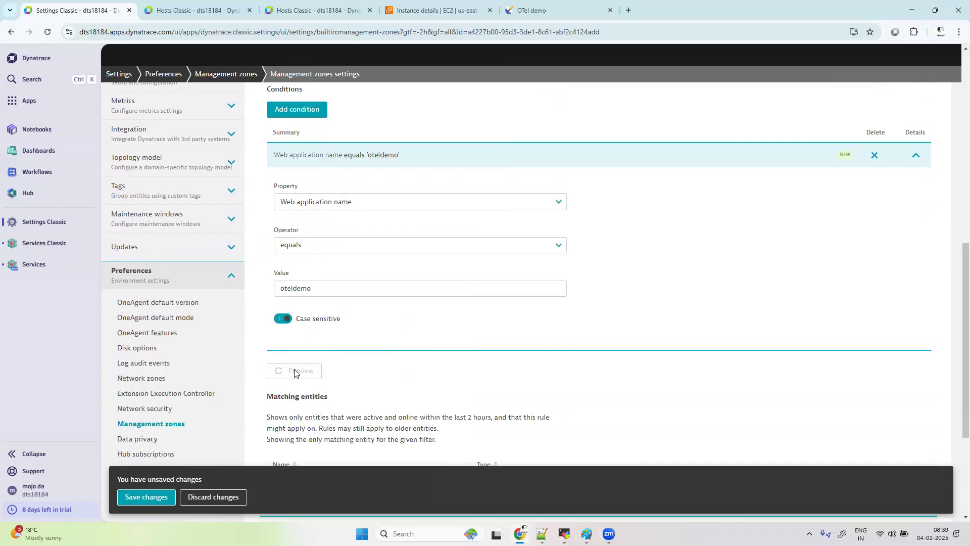
pyautogui.scroll(-3, 413, 352)
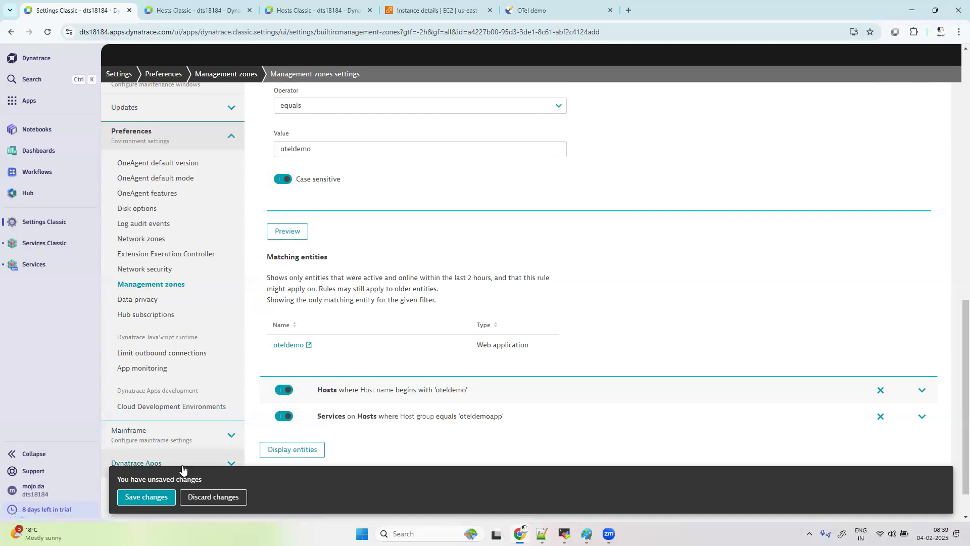
pyautogui.click(159, 497)
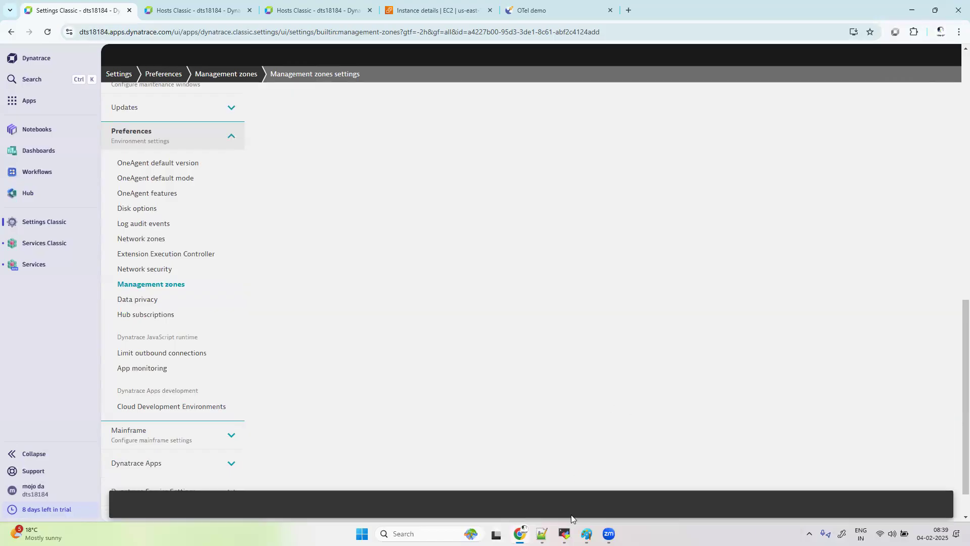
pyautogui.moveTo(542, 533)
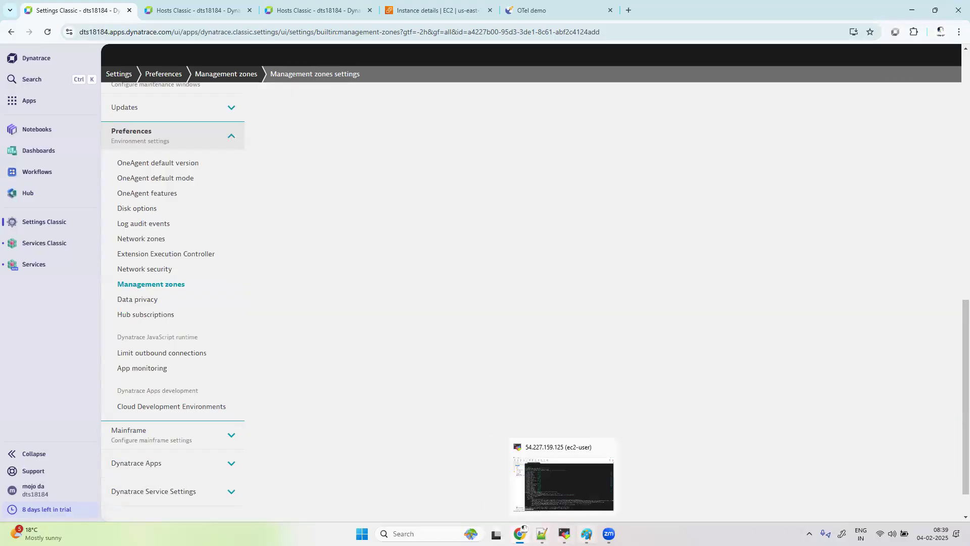
# Step: Switch to Paint and handwrite two website addresses below the Dev and prod sketches, adding curved lines beside them
pyautogui.click(586, 534)
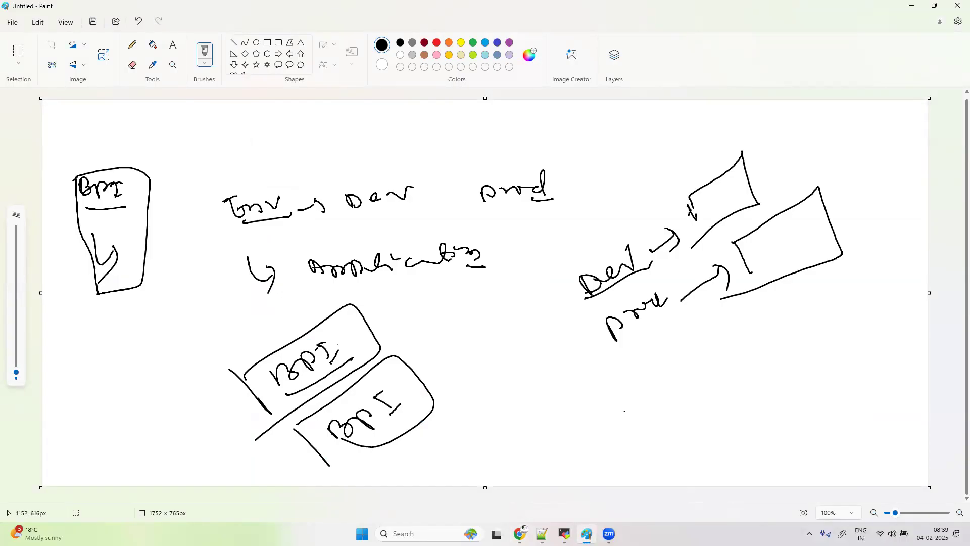
pyautogui.moveTo(622, 404)
pyautogui.mouseDown()
pyautogui.moveTo(748, 307)
pyautogui.moveTo(756, 318)
pyautogui.mouseUp()
pyautogui.moveTo(652, 458)
pyautogui.mouseDown()
pyautogui.moveTo(658, 432)
pyautogui.moveTo(715, 403)
pyautogui.moveTo(747, 365)
pyautogui.moveTo(777, 354)
pyautogui.moveTo(785, 329)
pyautogui.moveTo(787, 338)
pyautogui.mouseUp()
pyautogui.click(702, 403)
pyautogui.moveTo(806, 313); pyautogui.dragTo(827, 320)
pyautogui.moveTo(621, 444)
pyautogui.mouseDown()
pyautogui.moveTo(596, 417)
pyautogui.moveTo(640, 483)
pyautogui.mouseUp()
pyautogui.moveTo(772, 267); pyautogui.dragTo(860, 354)
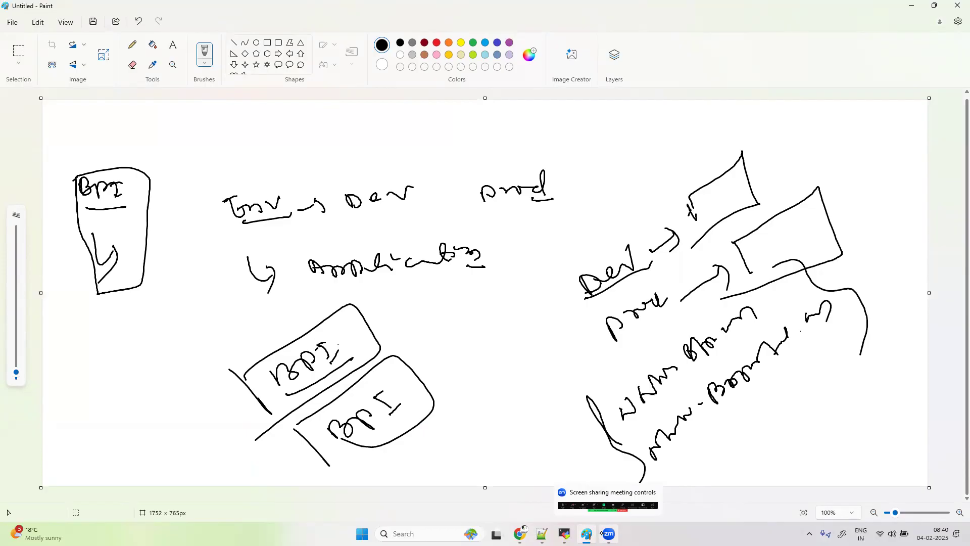
# Step: Switch back to Chrome and add a new rule to the otelapp management zone
pyautogui.click(524, 528)
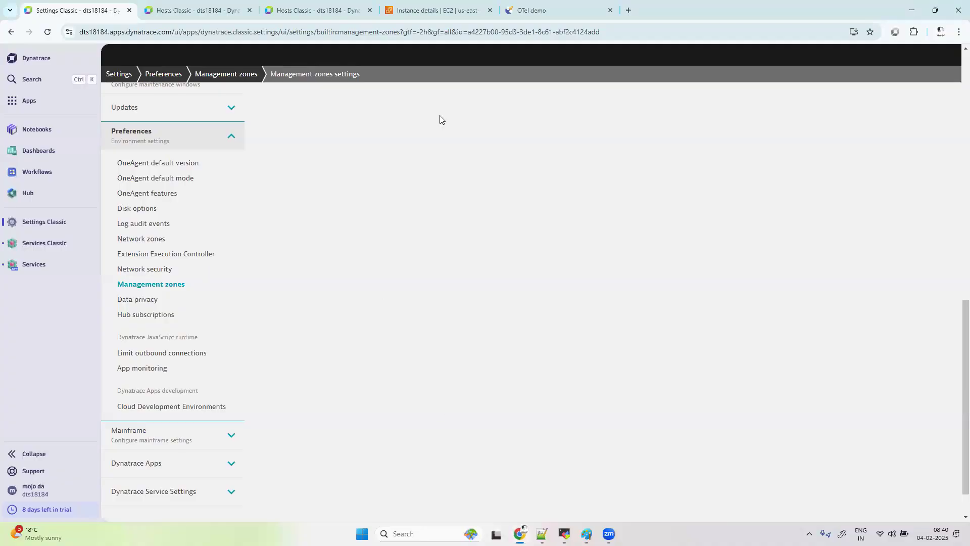
pyautogui.scroll(12, 440, 115)
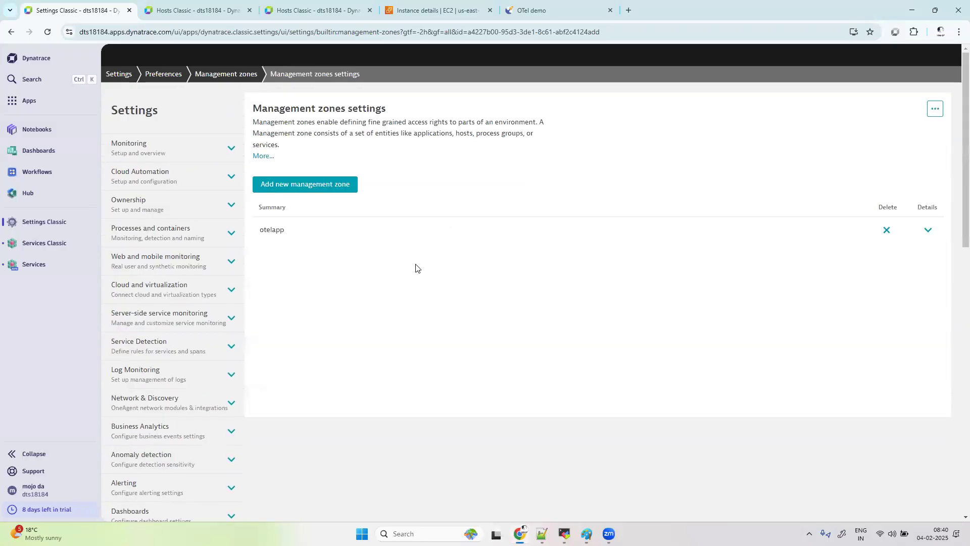
pyautogui.click(928, 230)
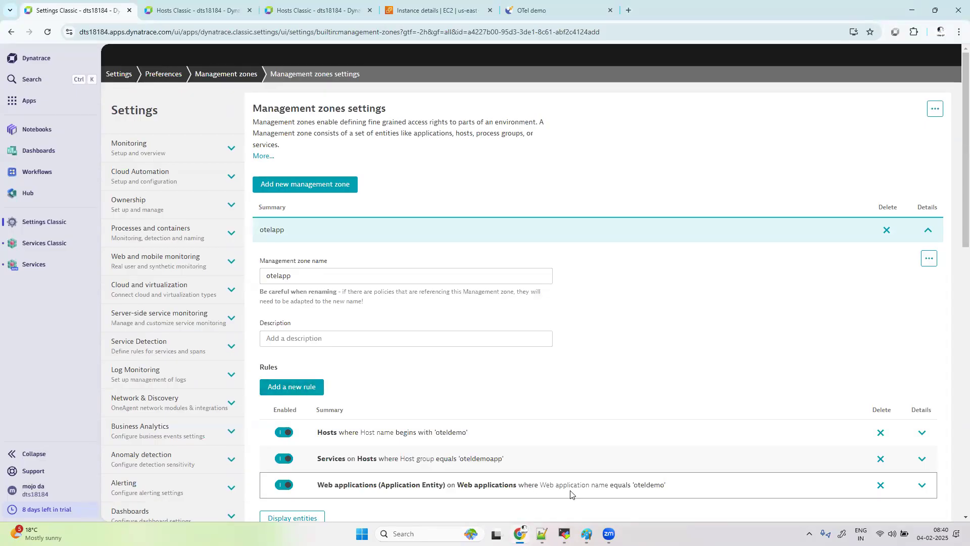
pyautogui.click(306, 392)
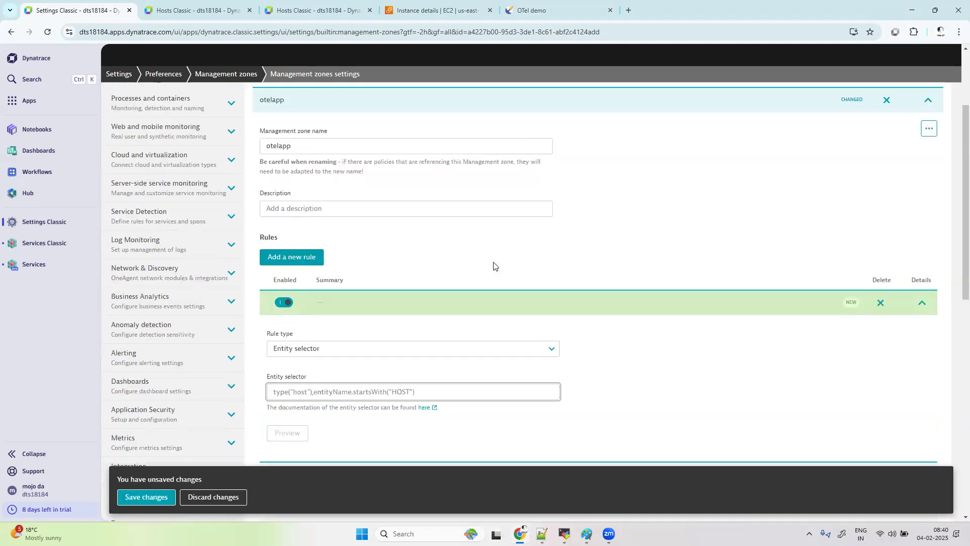
# Step: Set the new rule's type to Monitored entity and apply it to HTTP monitors (Synthetic monitor)
pyautogui.scroll(-3, 493, 266)
pyautogui.click(394, 192)
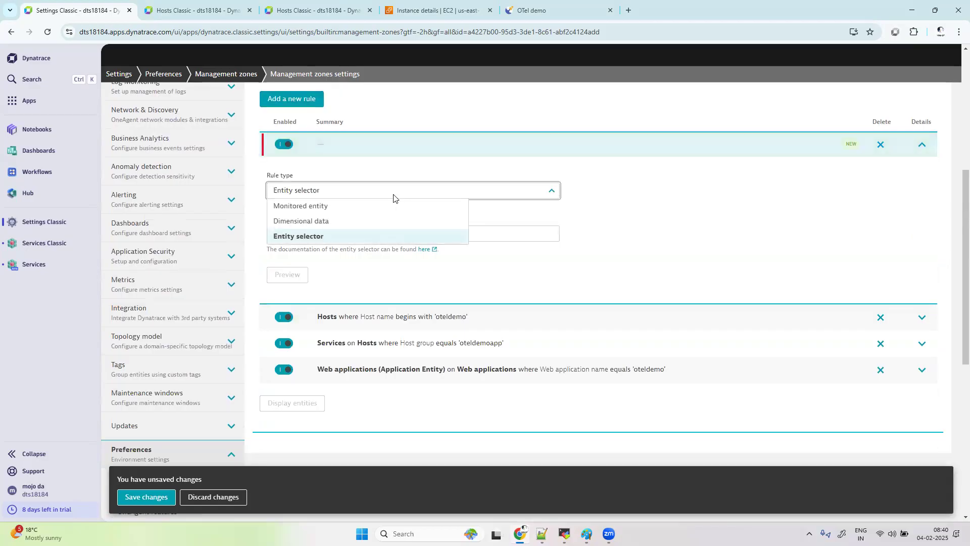
pyautogui.click(346, 207)
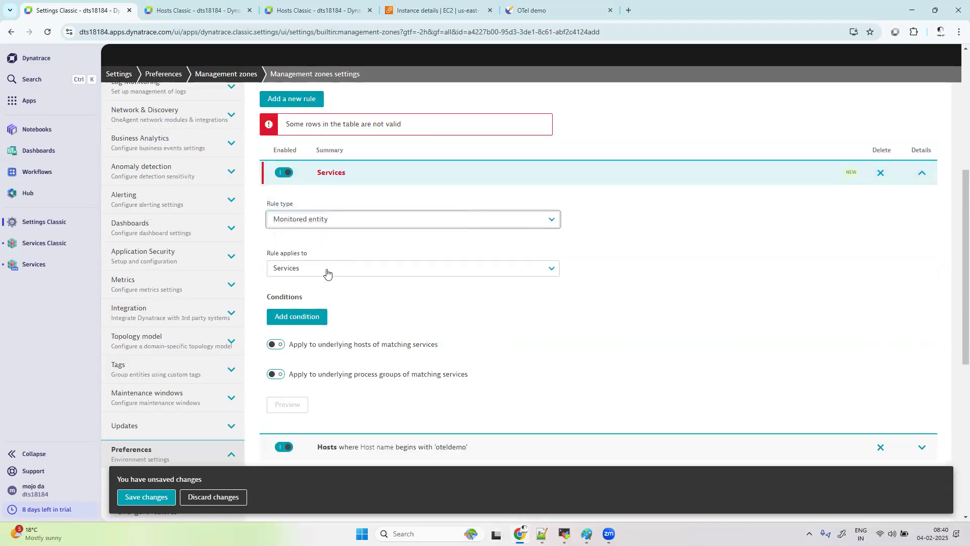
pyautogui.click(327, 271)
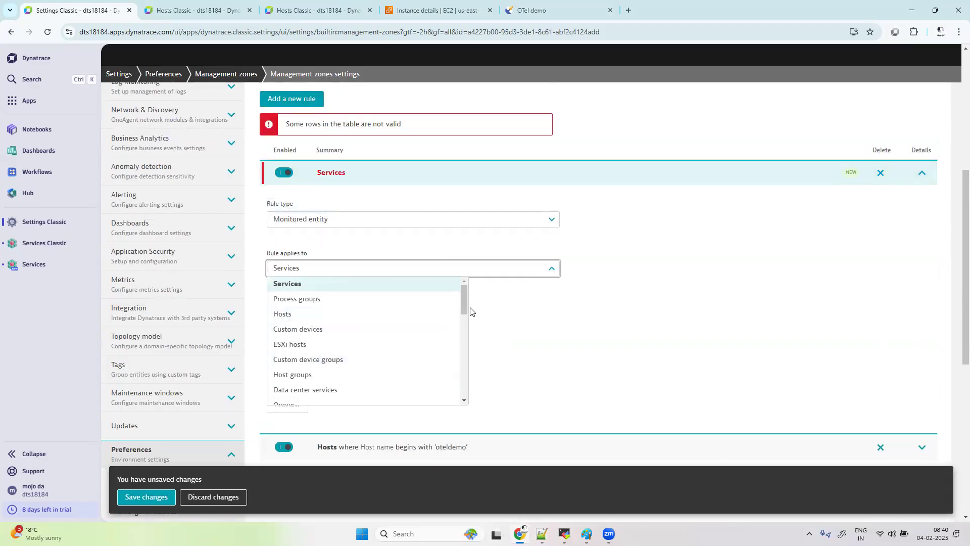
pyautogui.moveTo(464, 300); pyautogui.dragTo(464, 341)
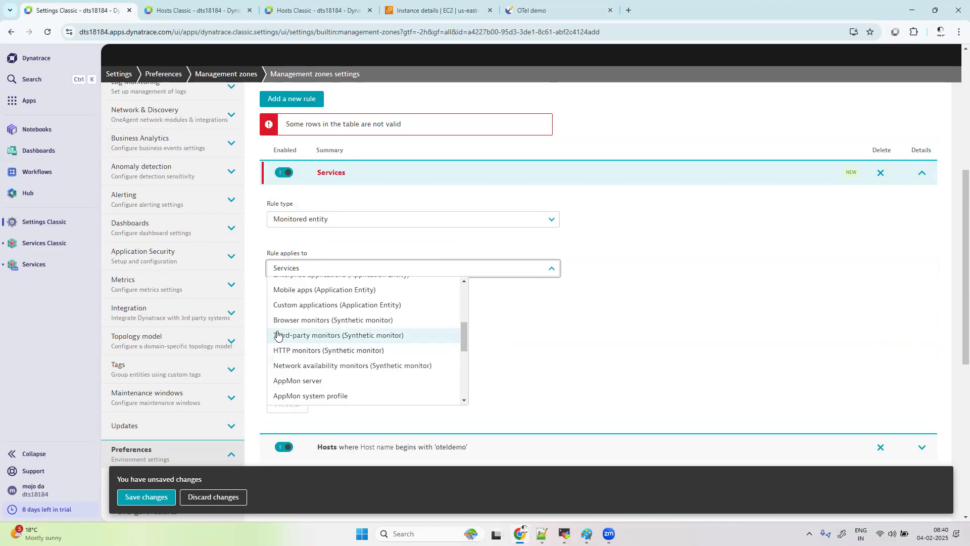
pyautogui.click(308, 351)
# Step: Add a condition to the HTTP monitors rule on HTTP monitor name with the value otel
pyautogui.click(309, 316)
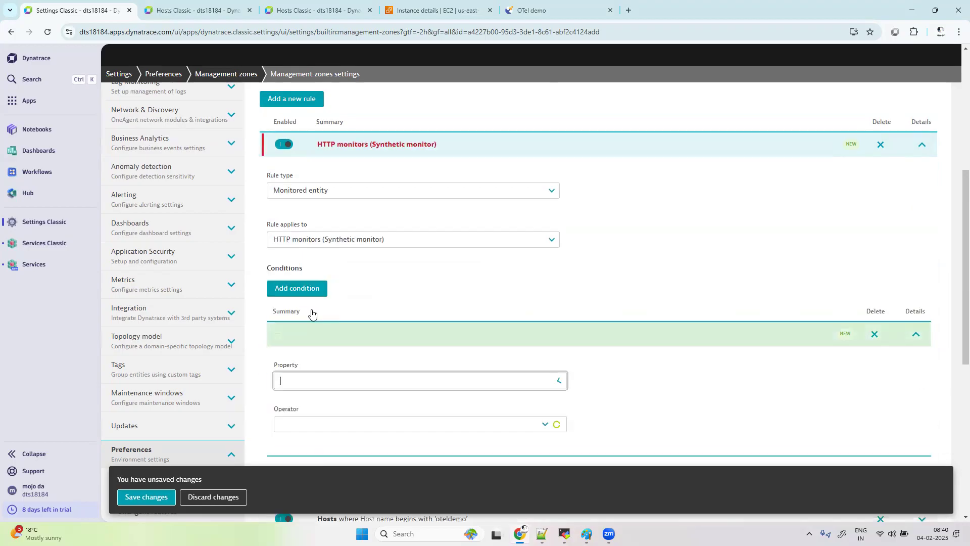
pyautogui.click(318, 409)
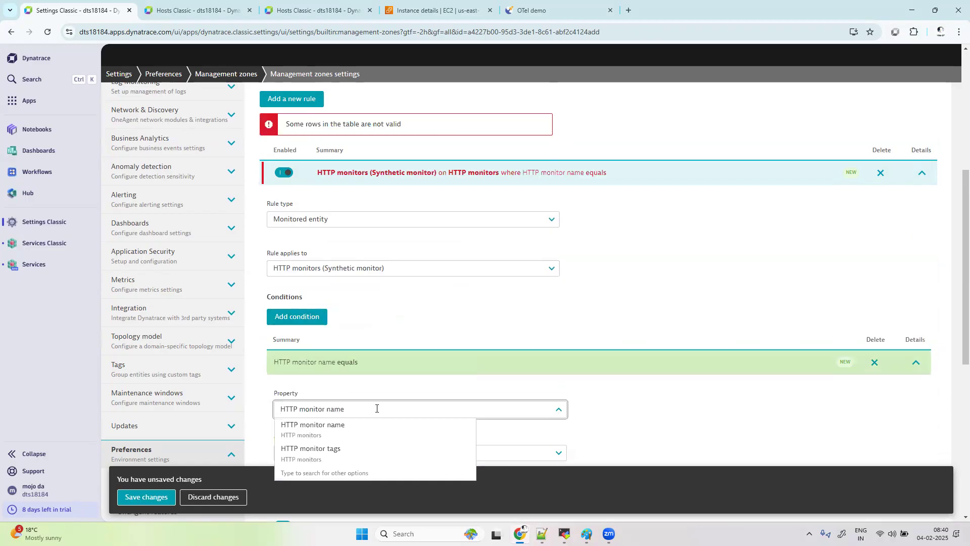
pyautogui.click(335, 424)
pyautogui.scroll(-4, 373, 290)
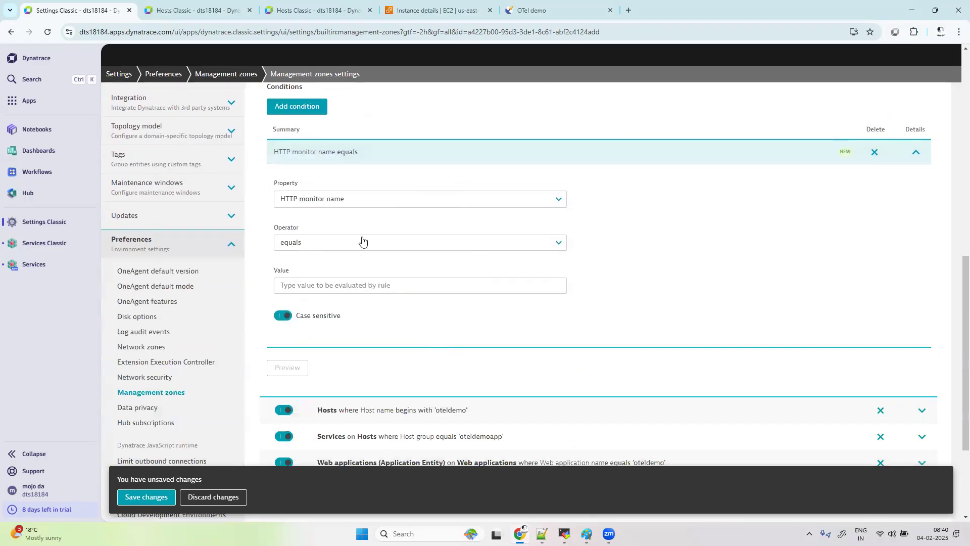
pyautogui.click(323, 288)
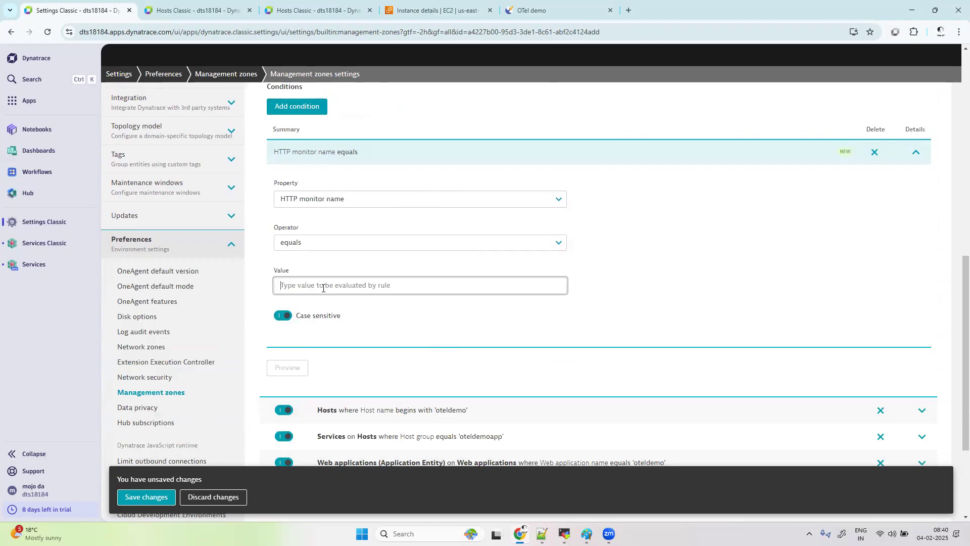
pyautogui.scroll(-1, 323, 287)
pyautogui.write('otel')
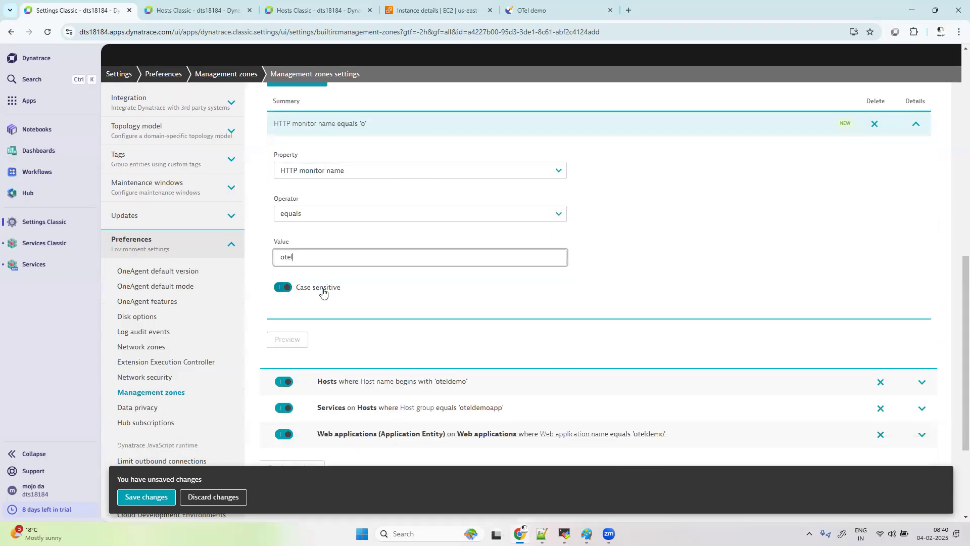
# Step: Turn off case sensitivity for the HTTP monitor name condition and preview the rule's matching entities
pyautogui.click(282, 287)
pyautogui.click(284, 340)
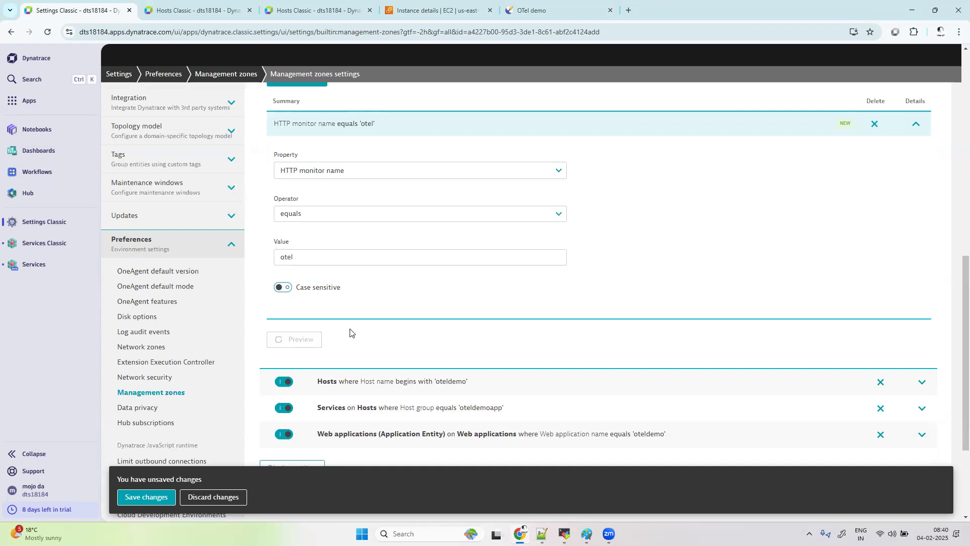
pyautogui.scroll(-3, 369, 329)
pyautogui.scroll(2, 369, 329)
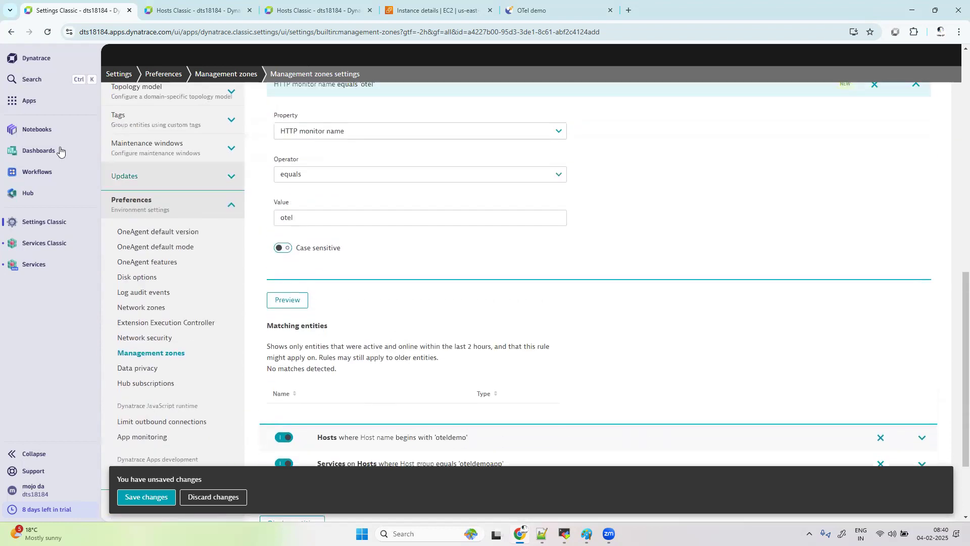
# Step: Search the installed apps for syn and open the Synthetic app in a new browser tab
pyautogui.click(29, 99)
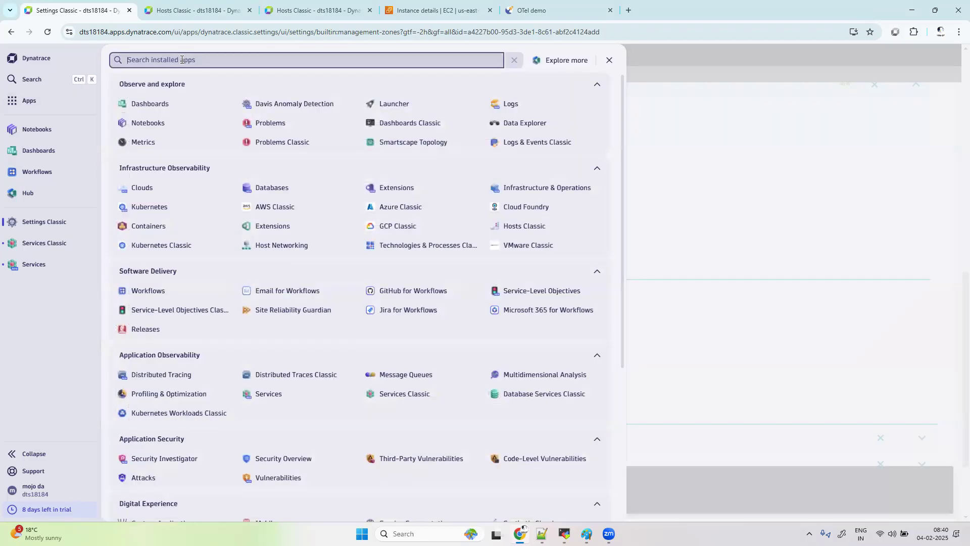
pyautogui.write('syn')
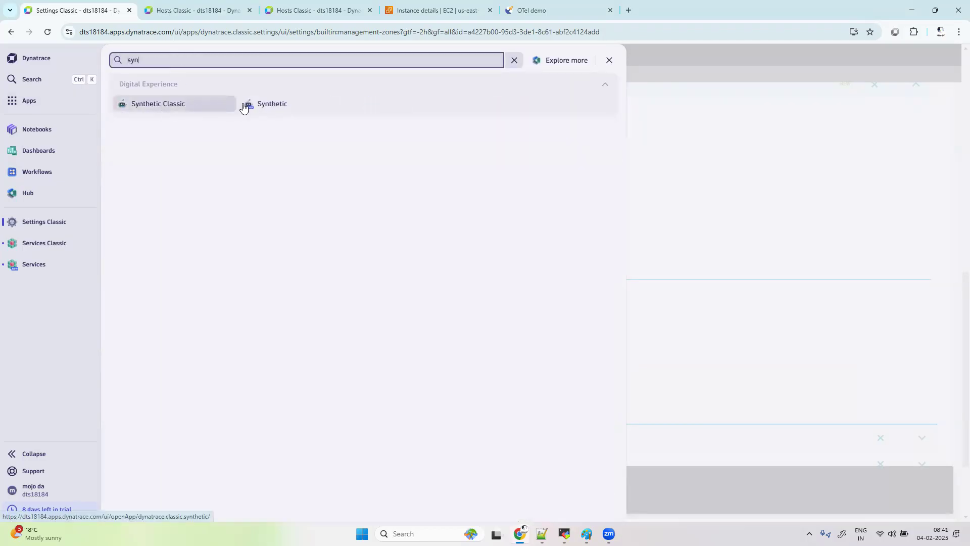
pyautogui.rightClick(282, 104)
pyautogui.click(318, 114)
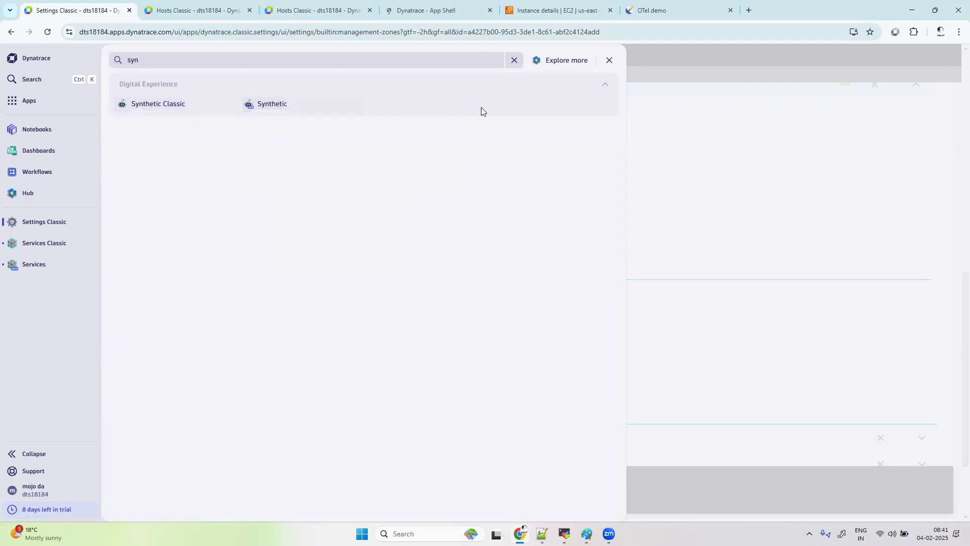
pyautogui.click(436, 10)
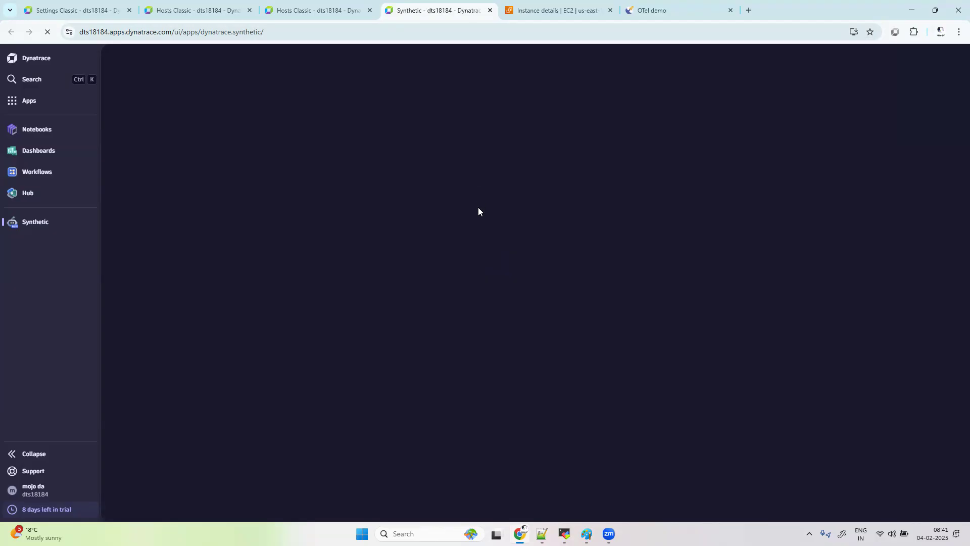
# Step: Dismiss the Synthetic welcome tour and filter the synthetic monitors by type HTTP
pyautogui.moveTo(45, 220)
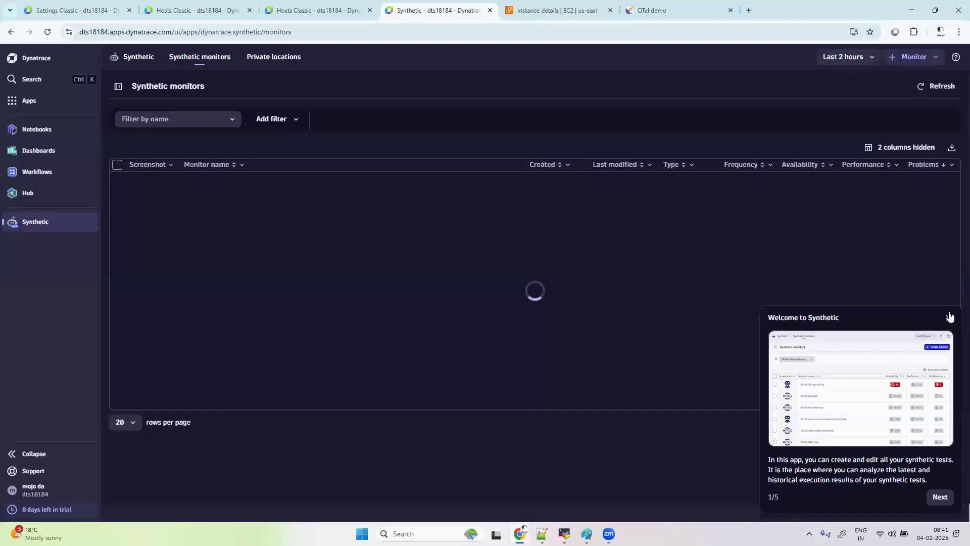
pyautogui.click(948, 318)
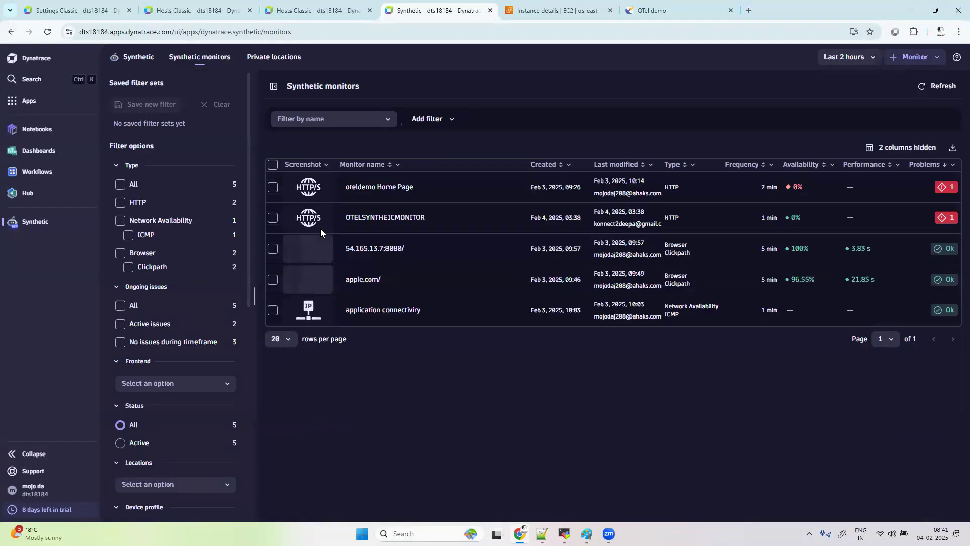
pyautogui.click(133, 202)
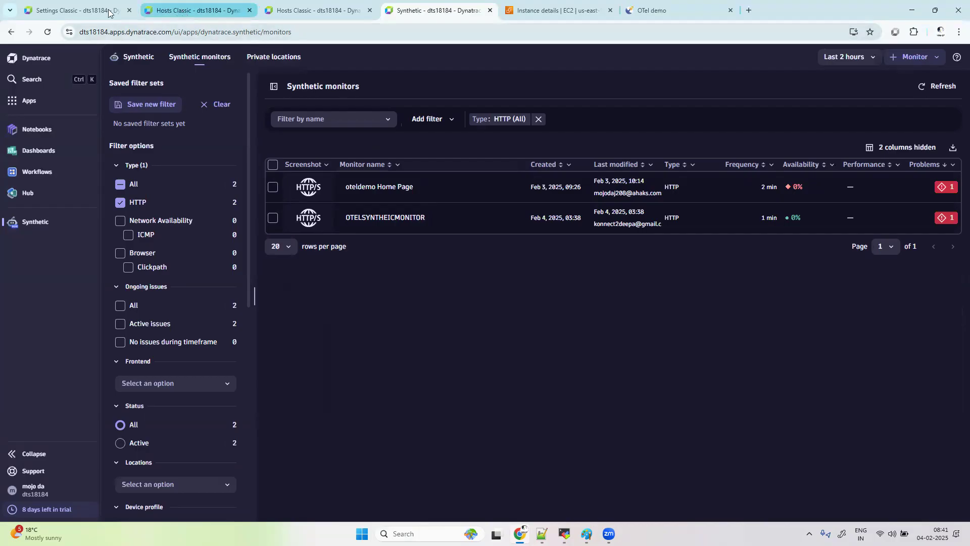
# Step: Back in the management zone settings, set the HTTP monitor name operator to begins with and preview the matching entities
pyautogui.click(55, 4)
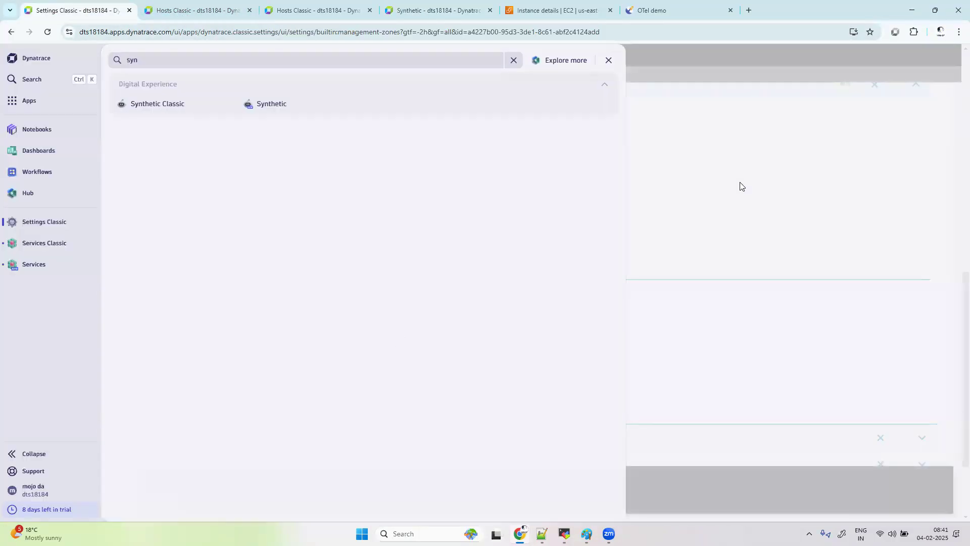
pyautogui.click(740, 185)
pyautogui.click(316, 175)
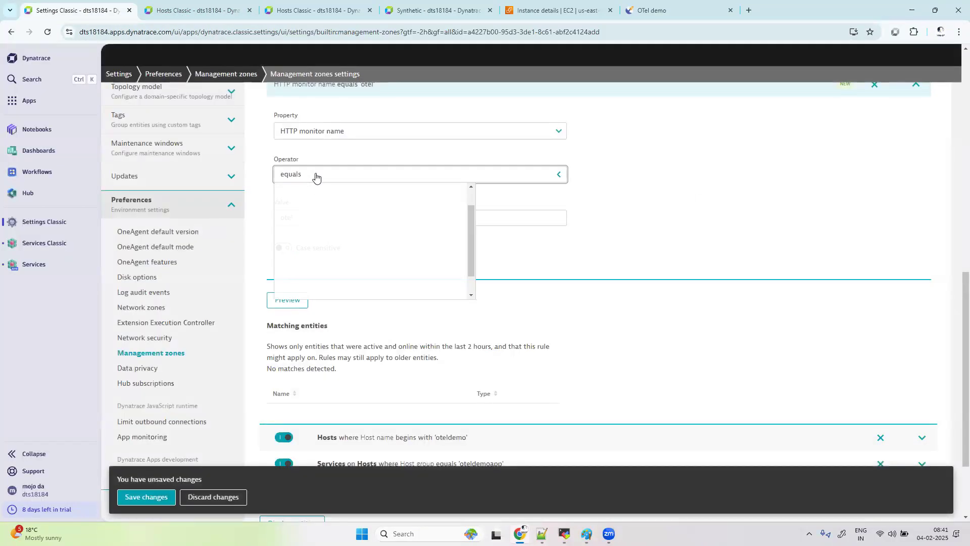
pyautogui.scroll(1, 364, 197)
pyautogui.click(373, 194)
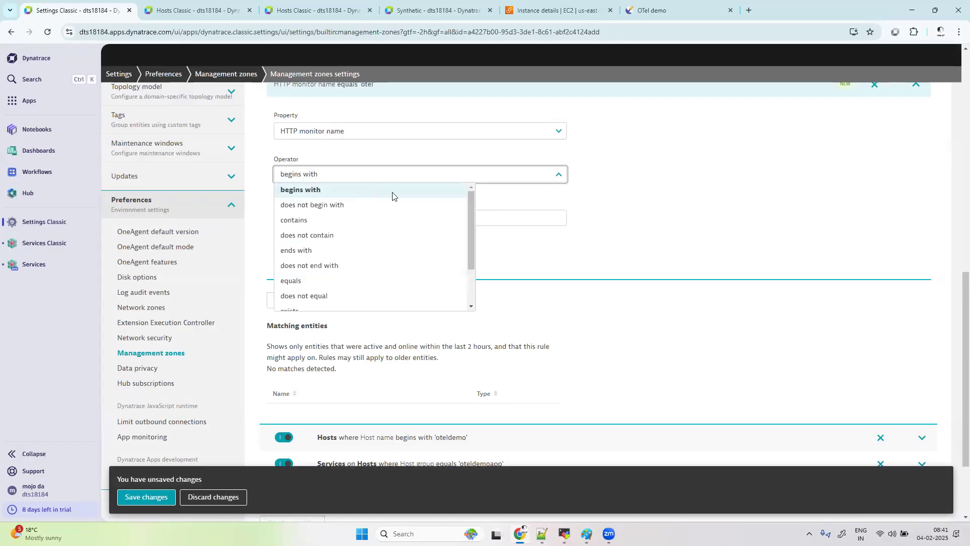
pyautogui.click(283, 300)
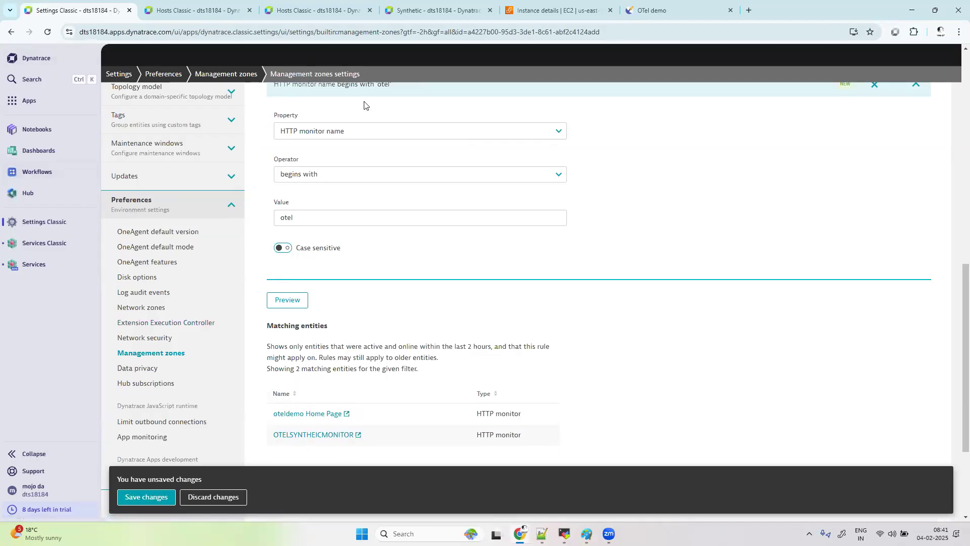
# Step: Save the management zone changes and expand the otelapp zone's details to review its rules
pyautogui.click(149, 498)
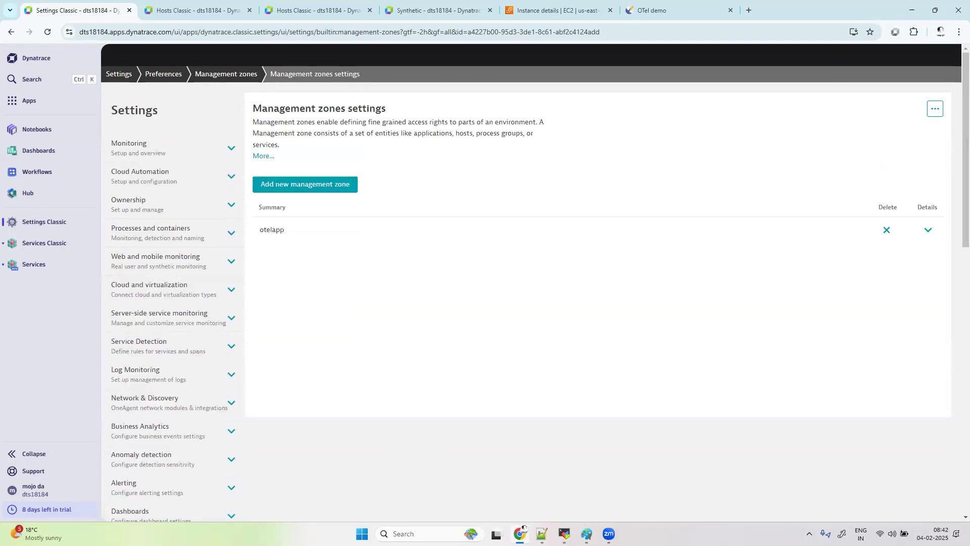
pyautogui.click(928, 230)
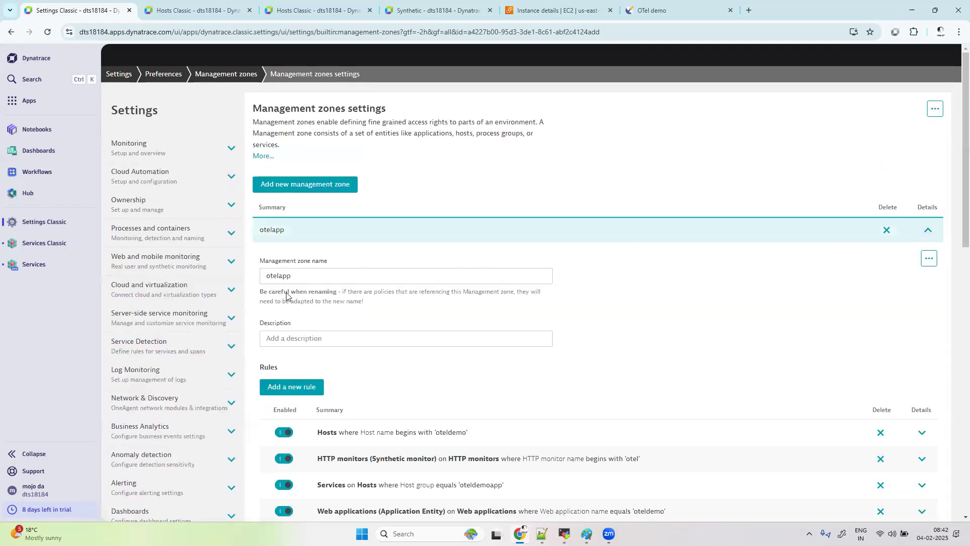
# Step: Add a new rule to the otelapp management zone, leaving its rule type as Entity selector after checking the Monitored entity options
pyautogui.click(305, 387)
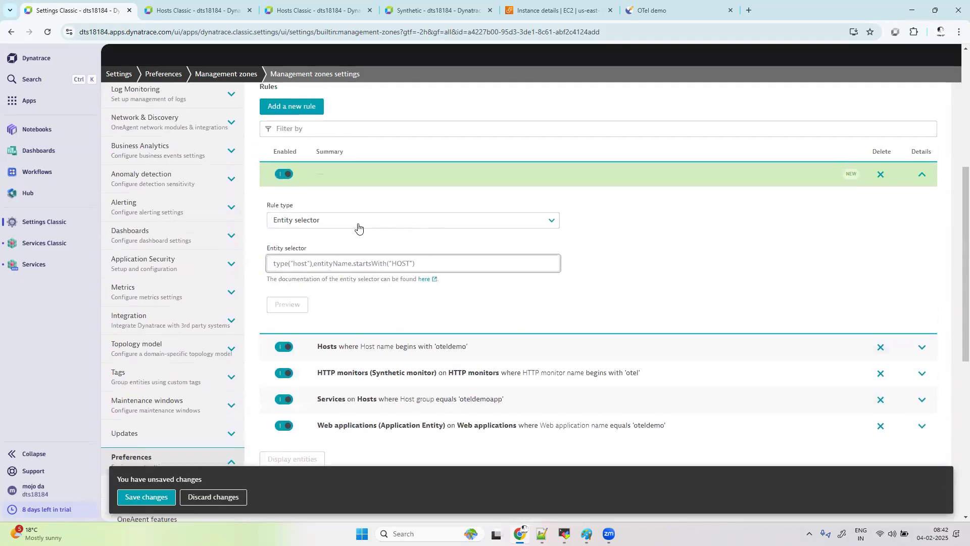
pyautogui.click(357, 225)
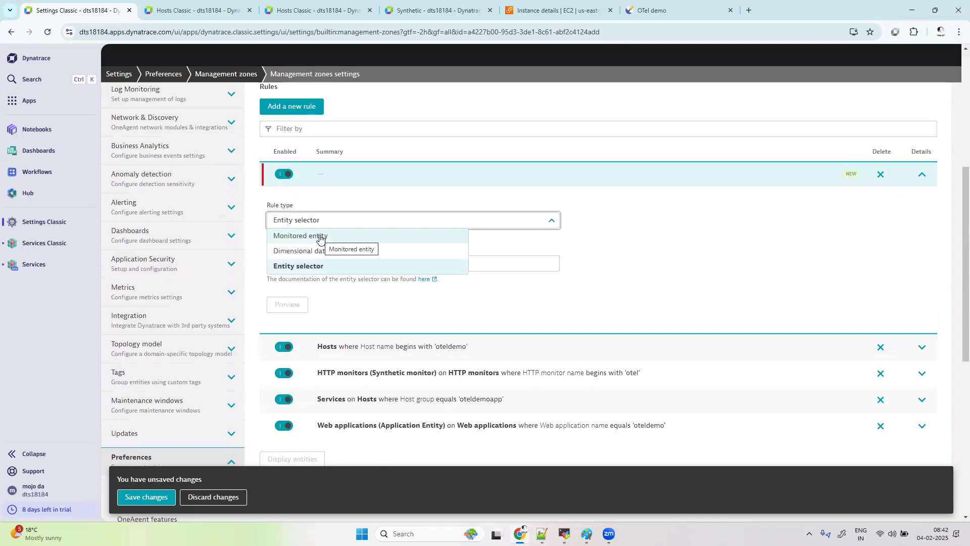
pyautogui.click(319, 237)
pyautogui.click(319, 298)
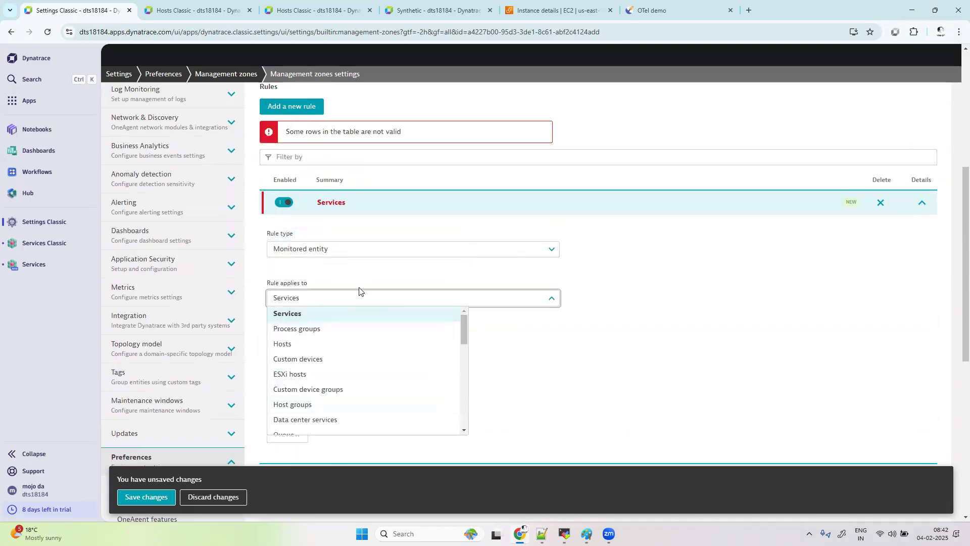
pyautogui.click(593, 258)
pyautogui.click(558, 251)
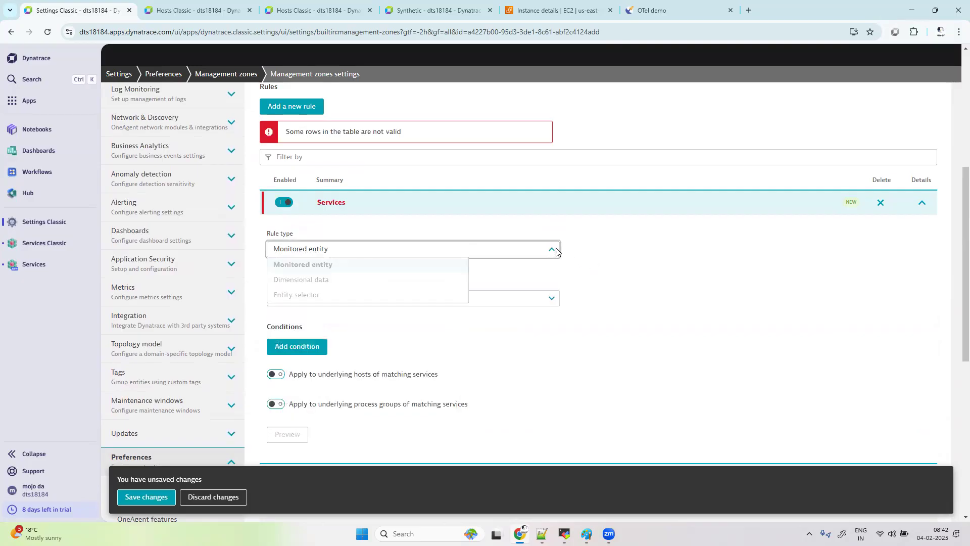
pyautogui.click(321, 296)
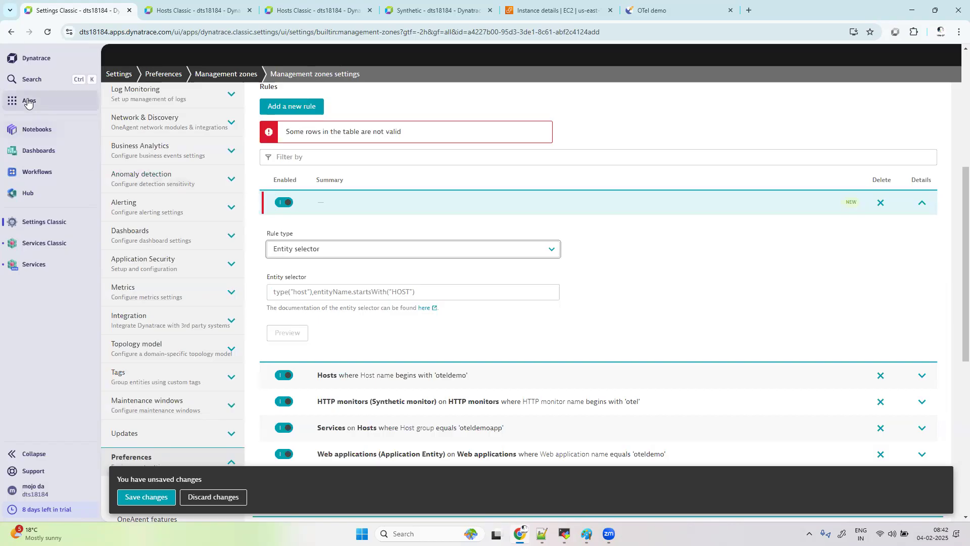
# Step: Clear the HTTP type filter on the synthetic monitors list and open the full details of the apple.com/ browser monitor
pyautogui.click(435, 12)
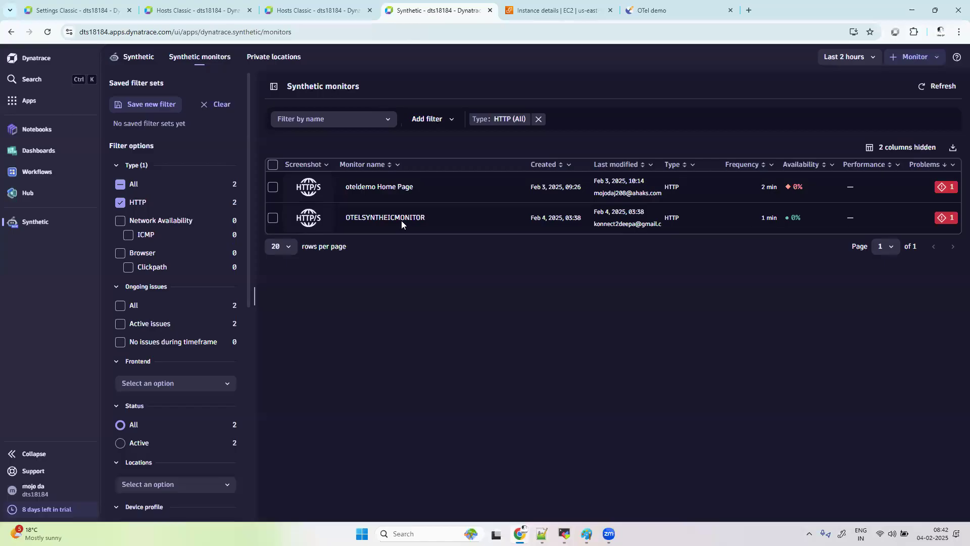
pyautogui.click(120, 202)
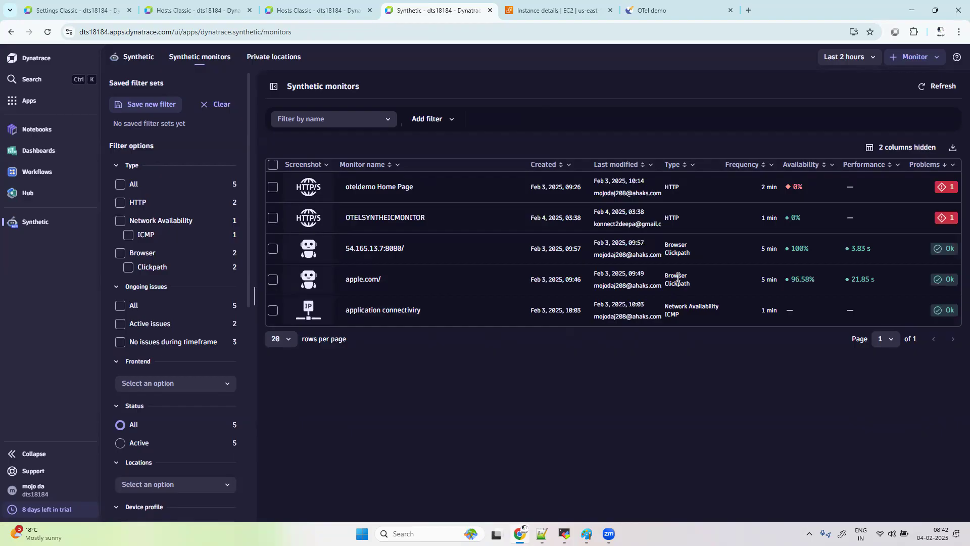
pyautogui.click(361, 280)
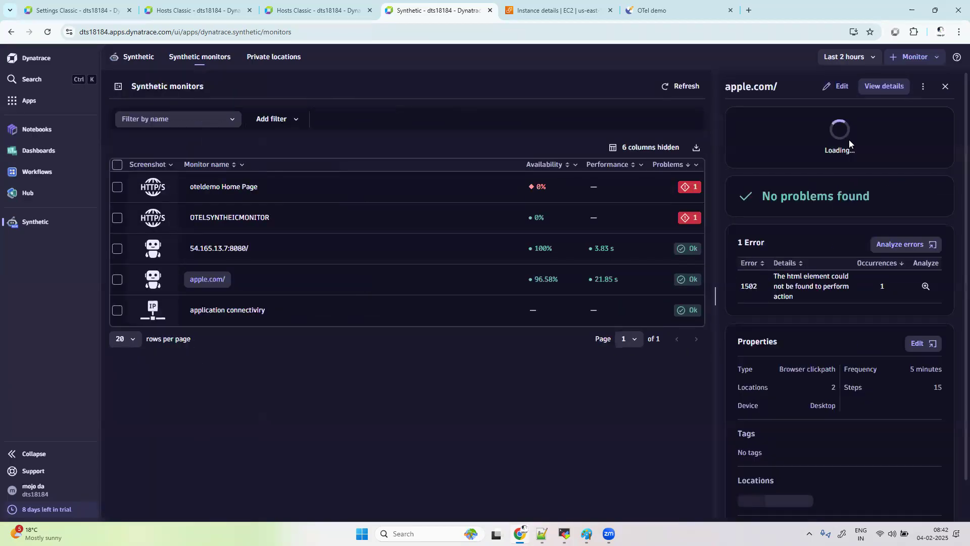
pyautogui.click(883, 87)
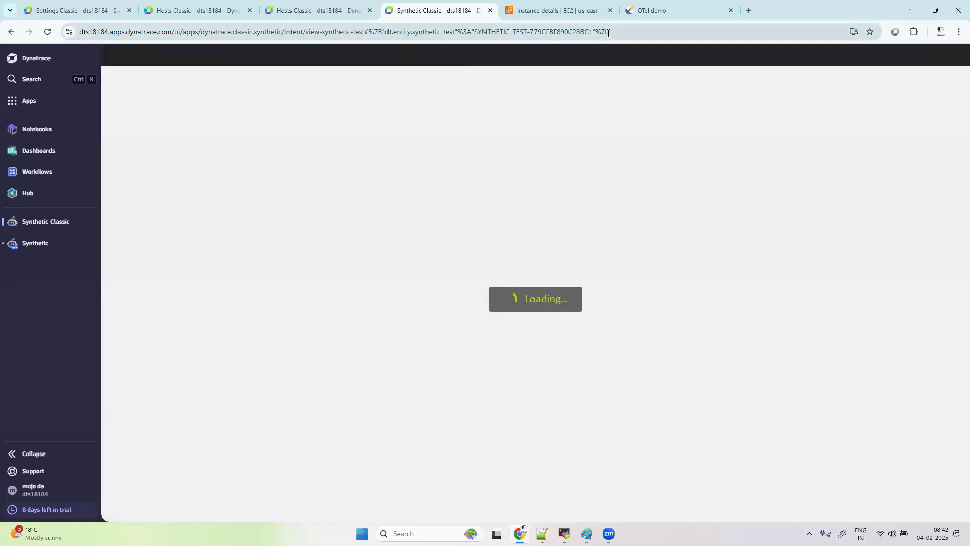
# Step: Copy the apple.com/ monitor's SYNTHETIC_TEST entity ID from the page URL and return to the new rule's empty entity selector
pyautogui.moveTo(478, 32); pyautogui.dragTo(599, 29)
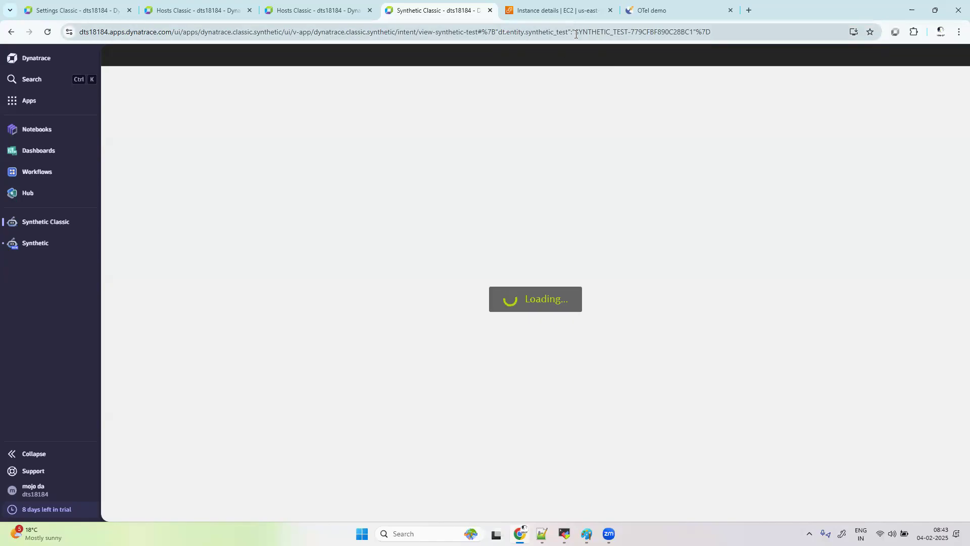
pyautogui.moveTo(575, 32); pyautogui.dragTo(691, 33)
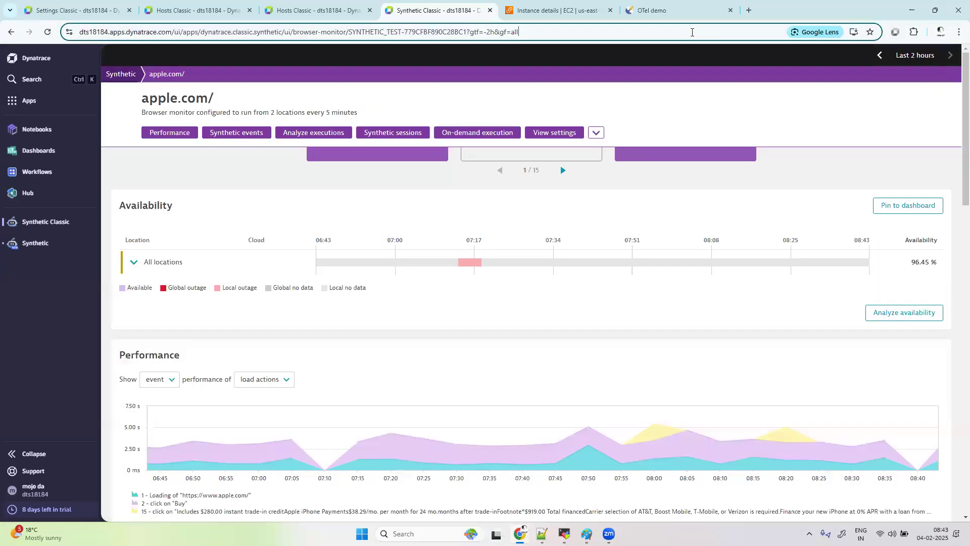
pyautogui.moveTo(519, 33); pyautogui.dragTo(468, 34)
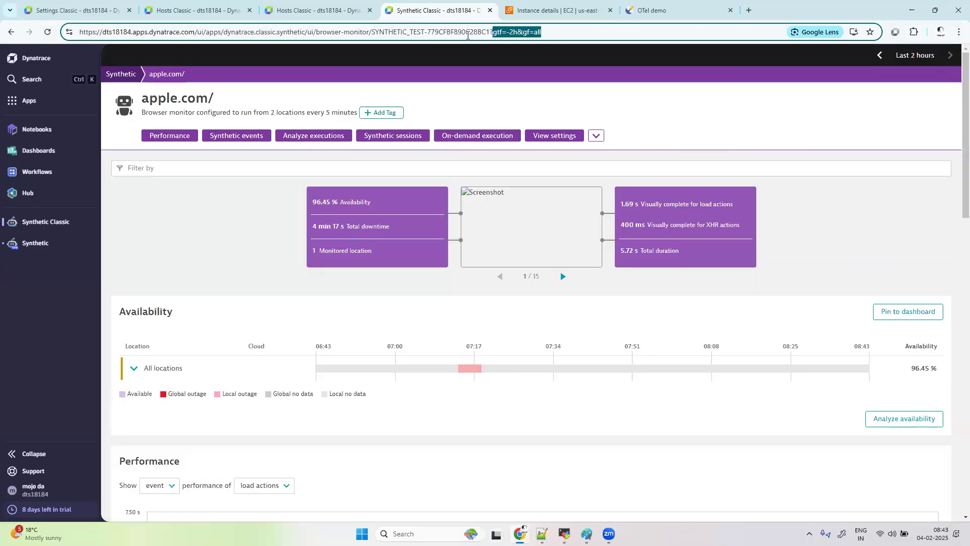
pyautogui.moveTo(370, 34); pyautogui.dragTo(492, 32)
pyautogui.hotkey('ctrl', 'c')
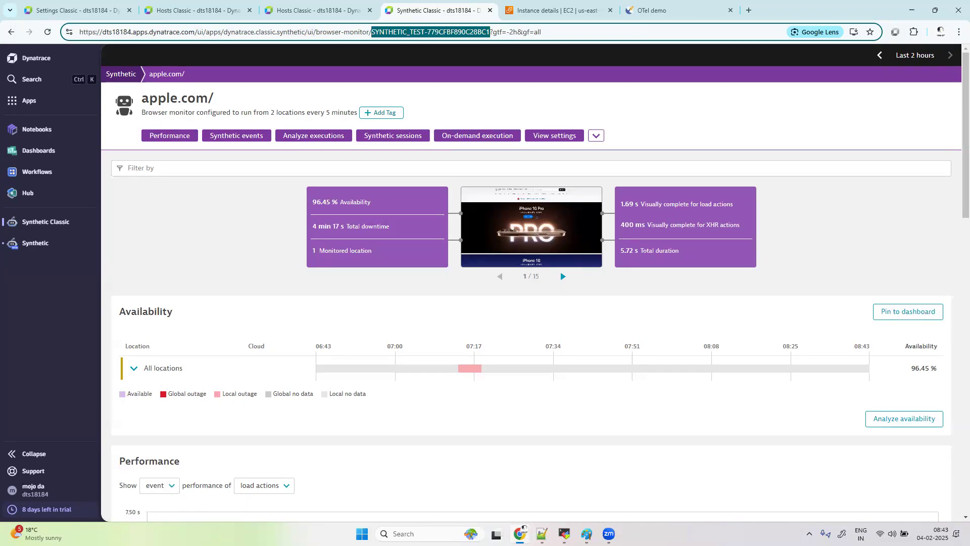
pyautogui.click(89, 10)
pyautogui.click(318, 291)
pyautogui.write('type')
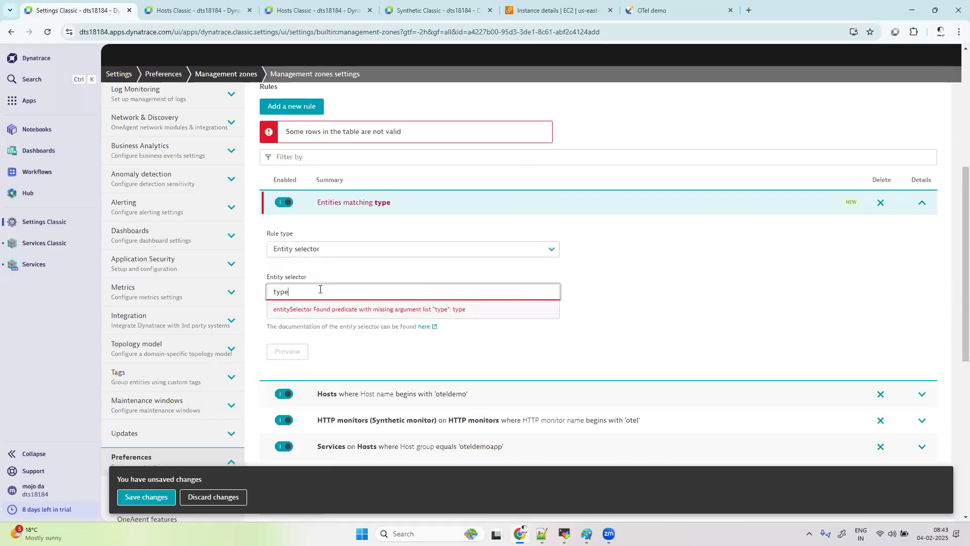
pyautogui.write('()')
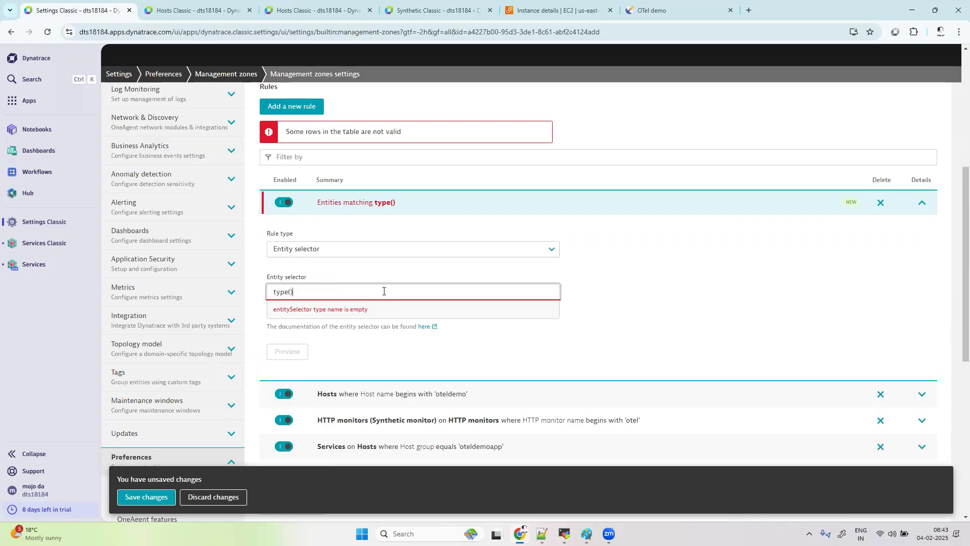
pyautogui.press('BackSpace')
pyautogui.press('BackSpace')
pyautogui.press('BackSpace')
pyautogui.press('BackSpace')
pyautogui.press('BackSpace')
pyautogui.press('BackSpace')
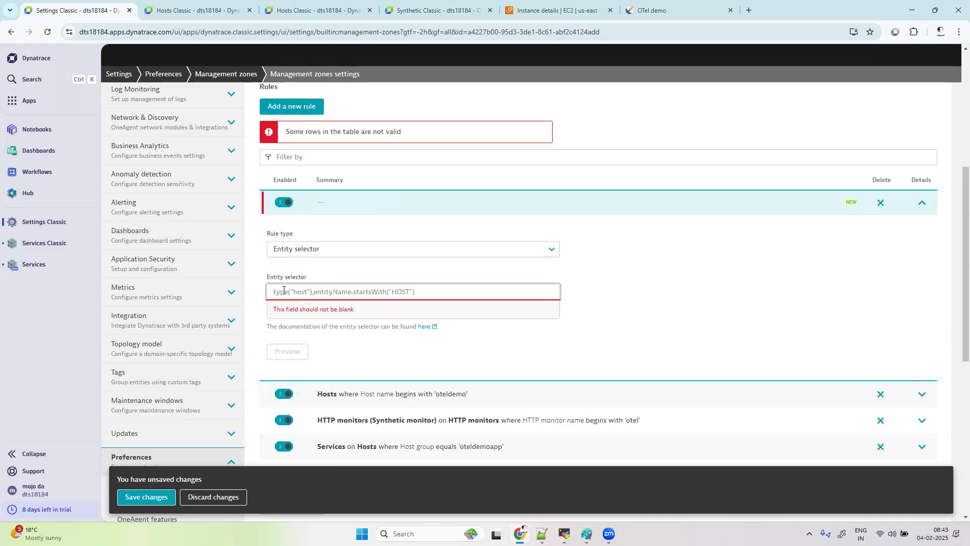
# Step: Set the new rule's entity selector to entityId("SYNTHETIC_TEST-779CFBF890C28BC1") using the copied monitor ID
pyautogui.write('ent')
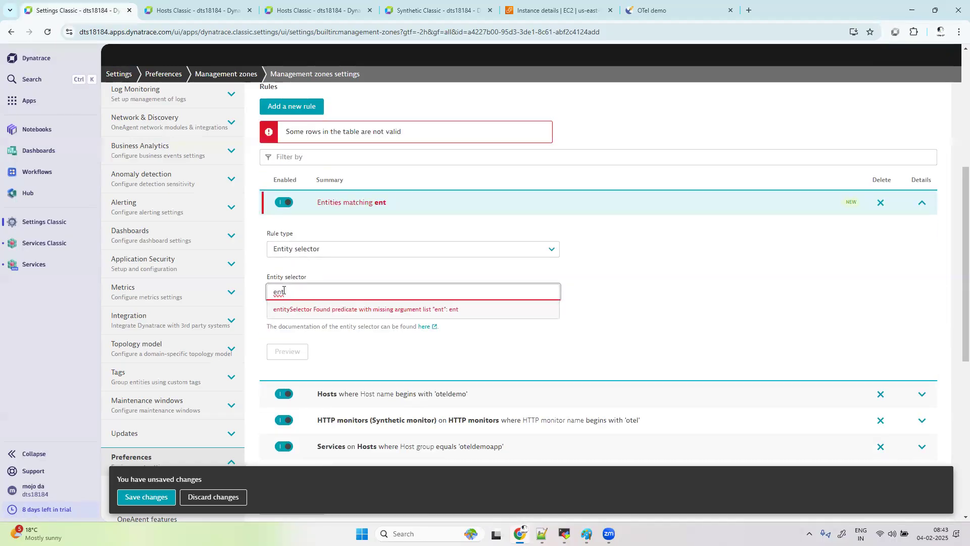
pyautogui.write('ityid')
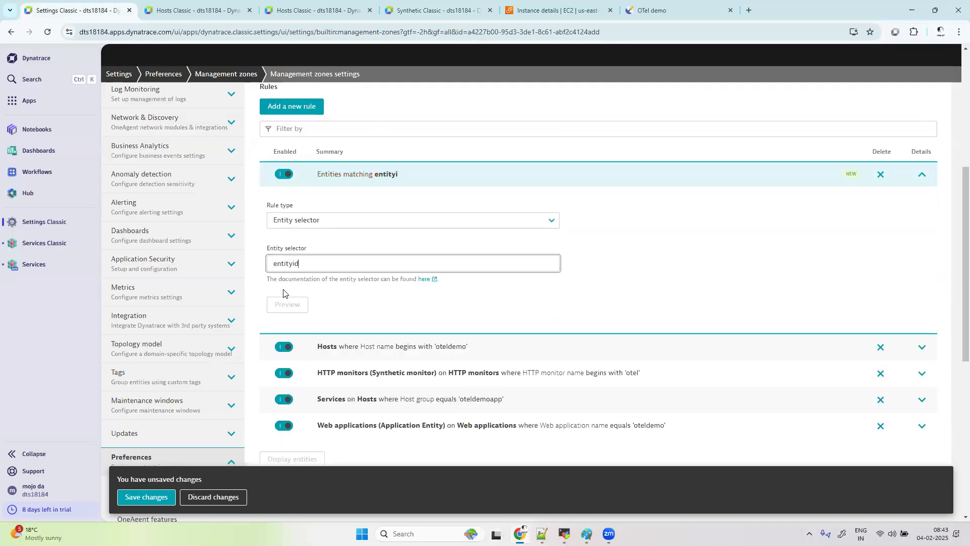
pyautogui.press('capslock')
pyautogui.write('I')
pyautogui.press('capslock')
pyautogui.write('d')
pyautogui.write('()')
pyautogui.write('"')
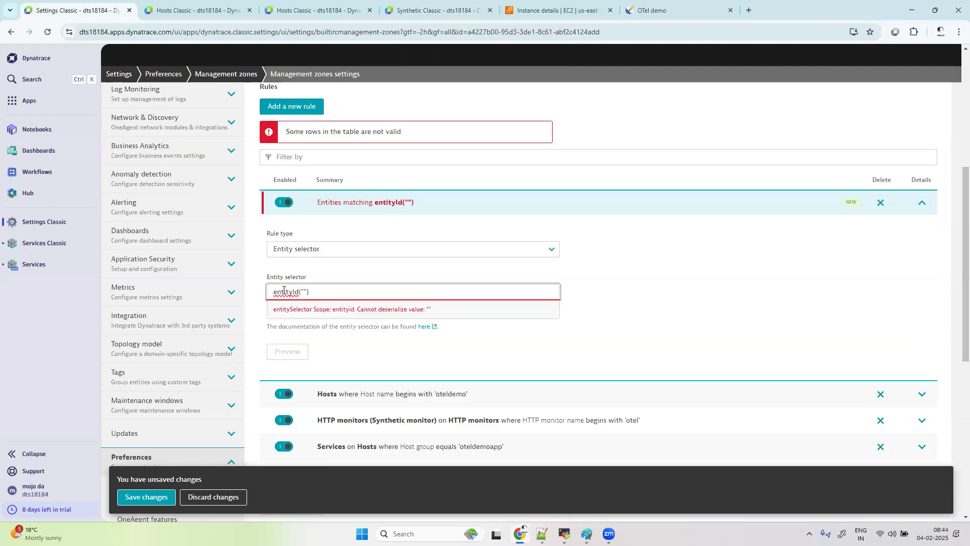
pyautogui.hotkey('ctrl', 'v')
# Step: Preview the entities matching the new rule and save the management zone changes
pyautogui.click(293, 314)
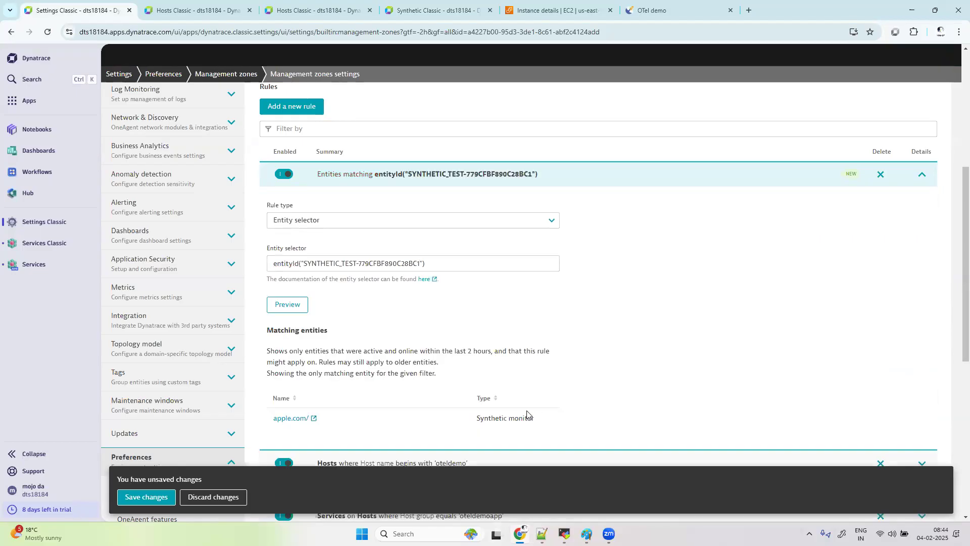
pyautogui.click(151, 498)
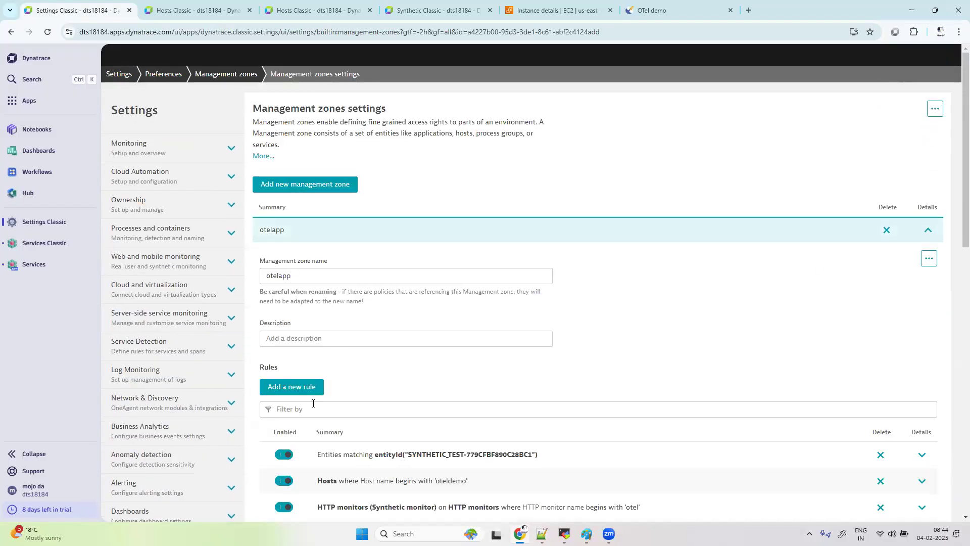
# Step: Expand the saved entityId rule in the otelapp zone and copy its entire entity selector expression
pyautogui.scroll(-3, 415, 398)
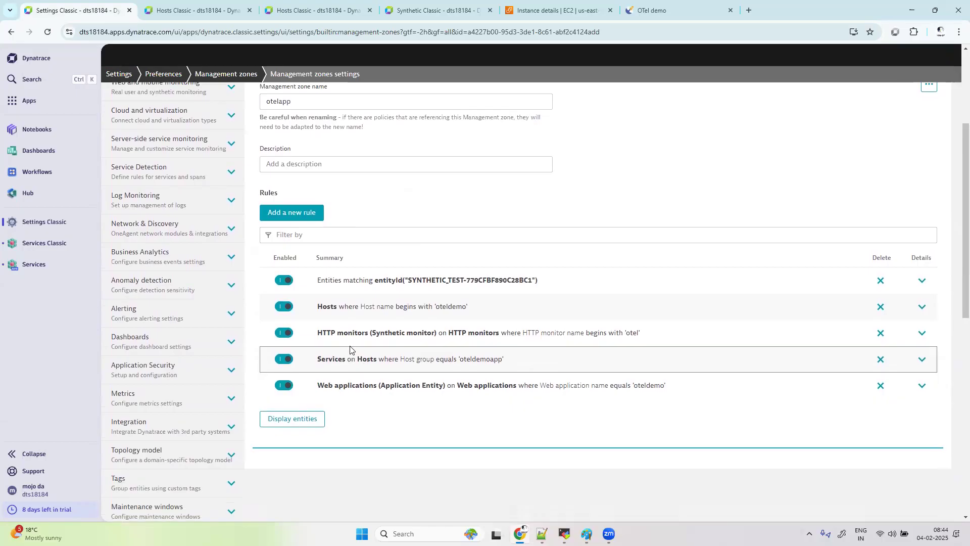
pyautogui.click(922, 281)
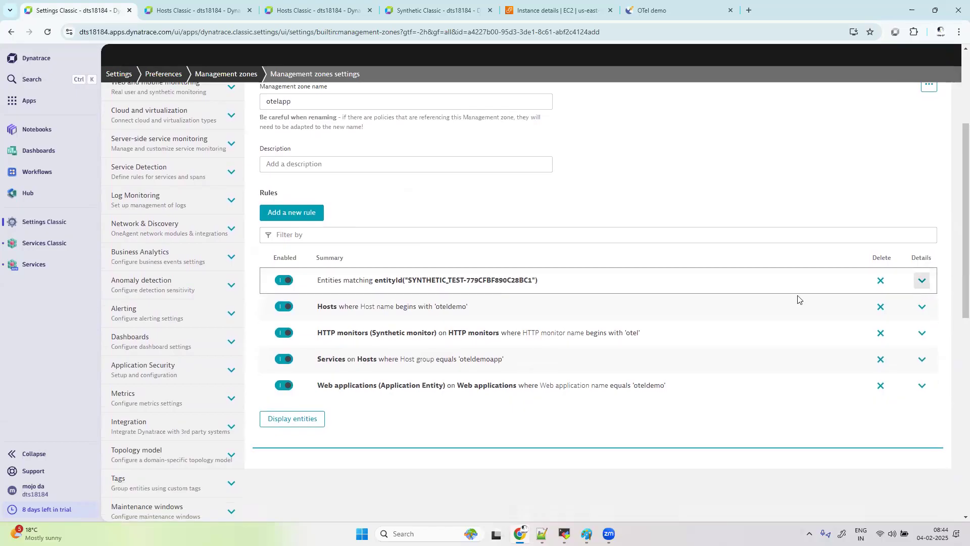
pyautogui.scroll(-1, 395, 338)
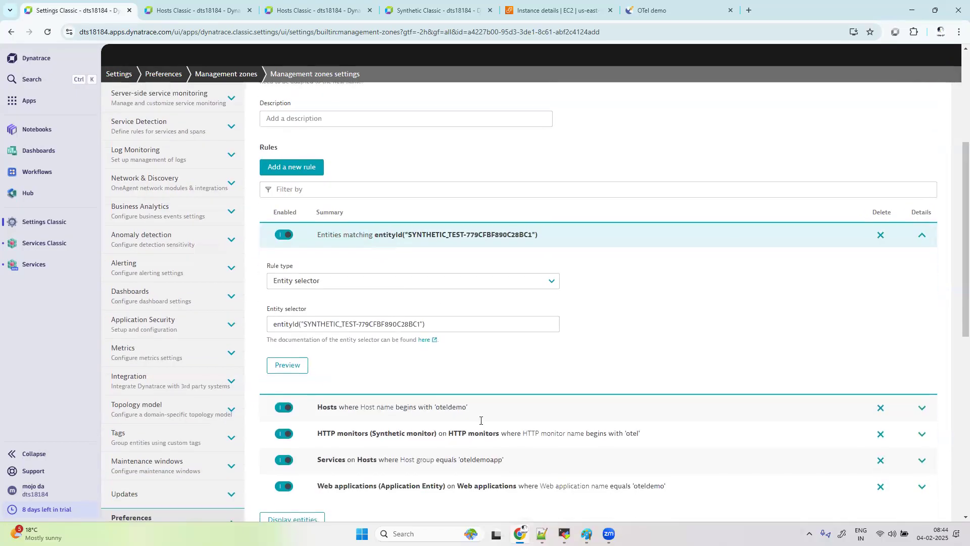
pyautogui.moveTo(420, 327); pyautogui.dragTo(243, 327)
pyautogui.hotkey('ctrl', 'c')
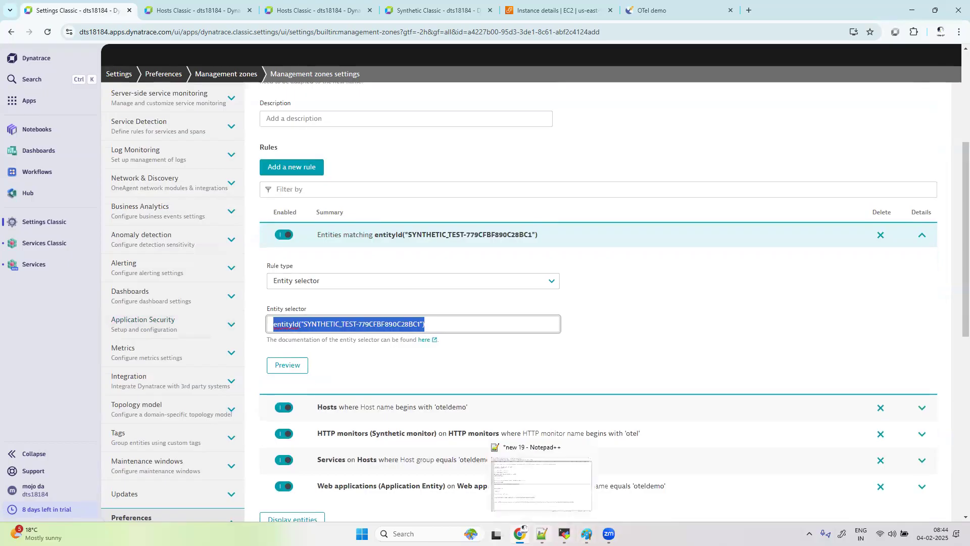
# Step: Switch to Notepad++, paste the entity selector expression into a new document and add three line breaks after it
pyautogui.click(542, 533)
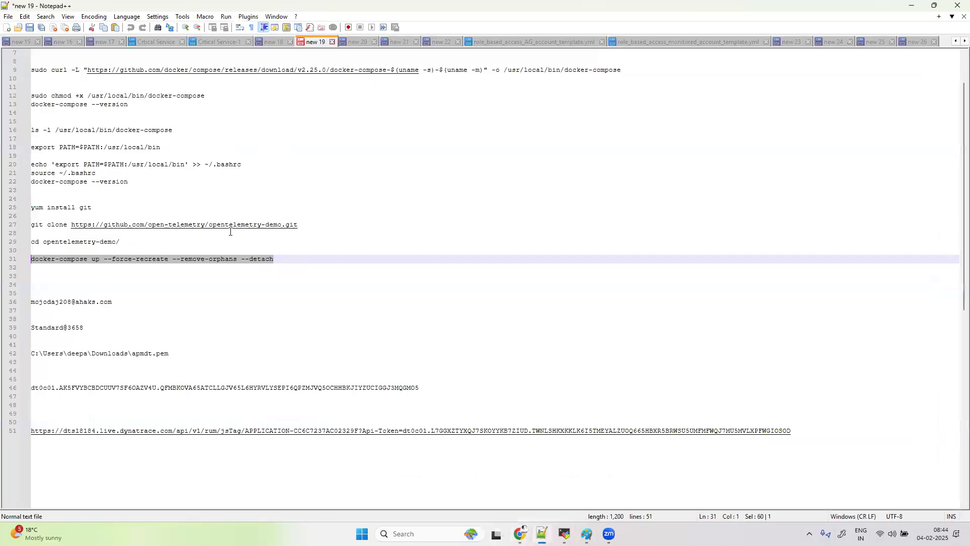
pyautogui.click(922, 43)
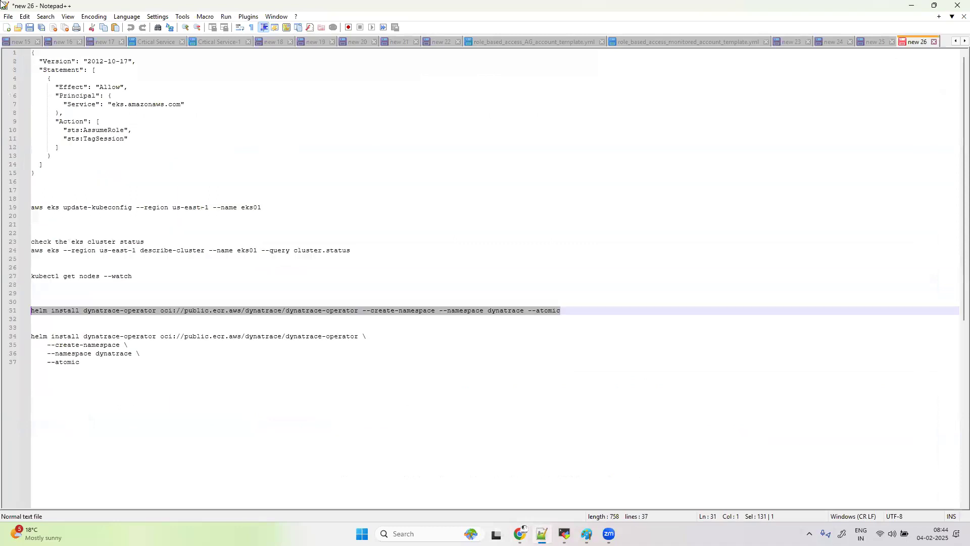
pyautogui.click(7, 27)
pyautogui.hotkey('ctrl', 'v')
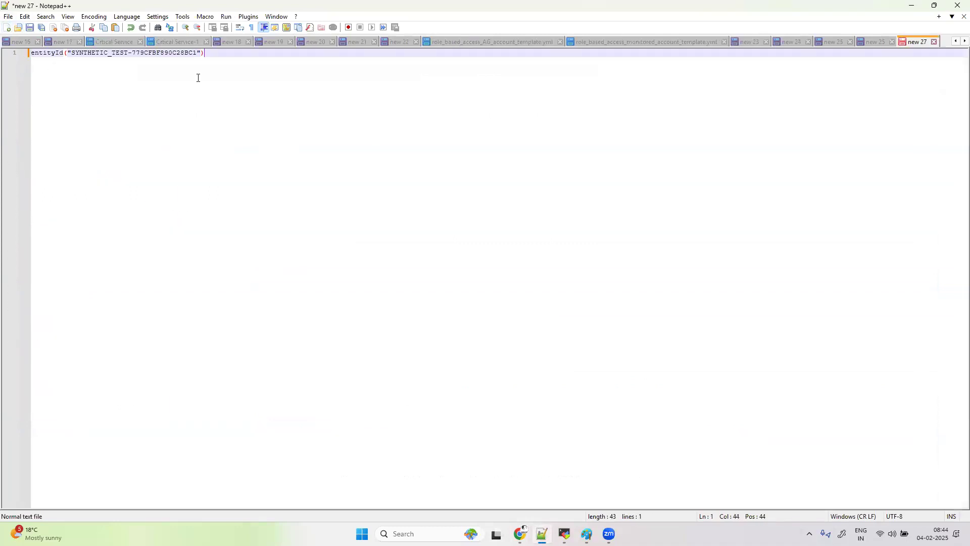
pyautogui.press('Return')
pyautogui.press('Return')
pyautogui.press('Return')
pyautogui.scroll(-1, 227, 157)
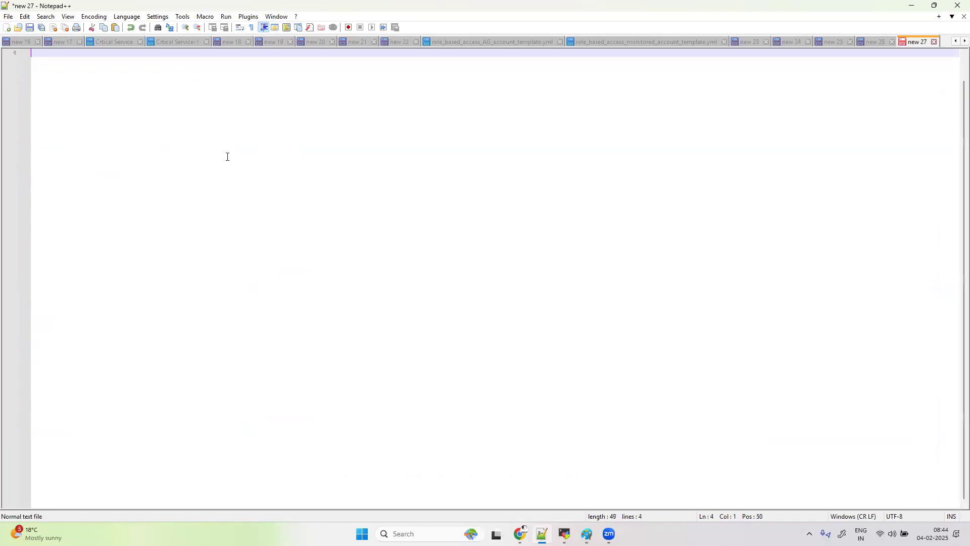
# Step: Switch back to Chrome, open the entity selector documentation in a new tab and examine the entity type and Dynatrace entity ID syntax
pyautogui.moveTo(519, 533)
pyautogui.click(519, 480)
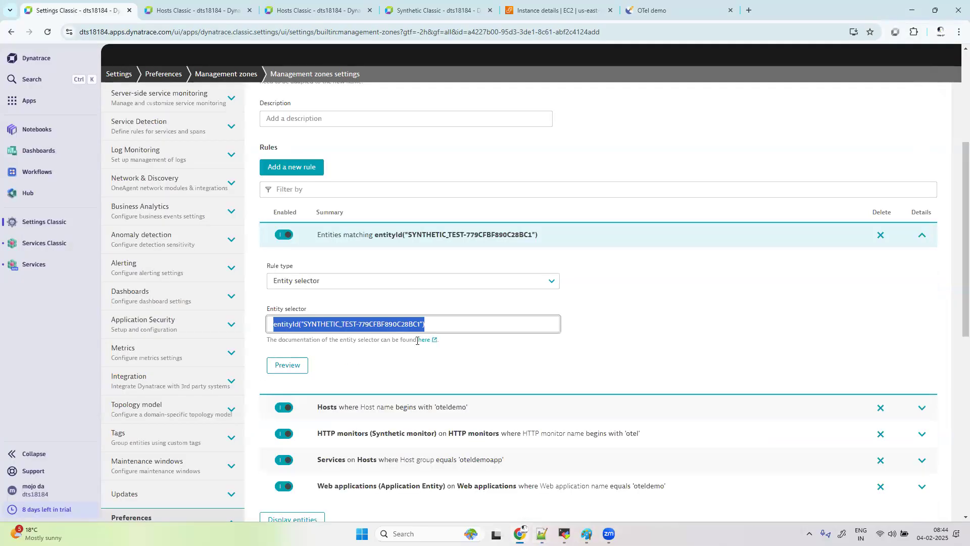
pyautogui.rightClick(424, 341)
pyautogui.click(444, 353)
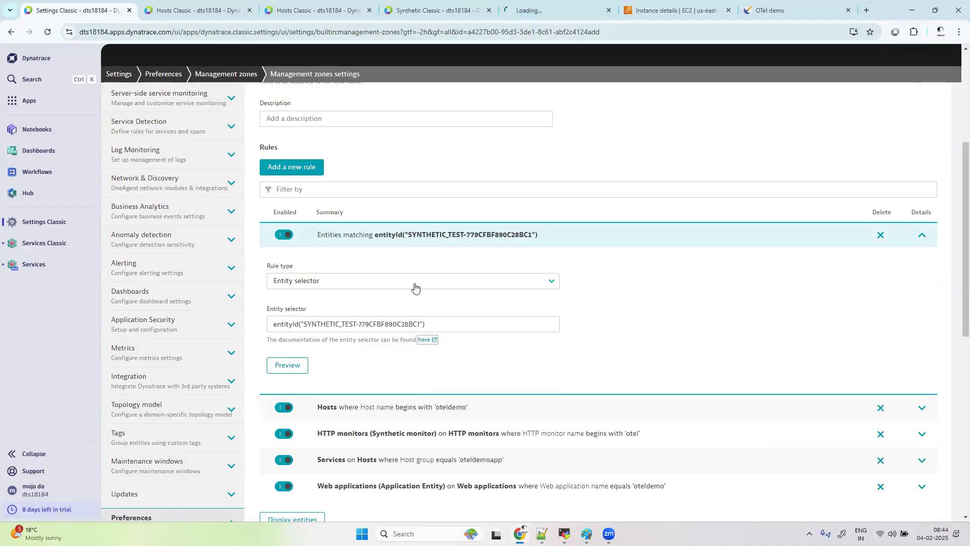
pyautogui.click(549, 6)
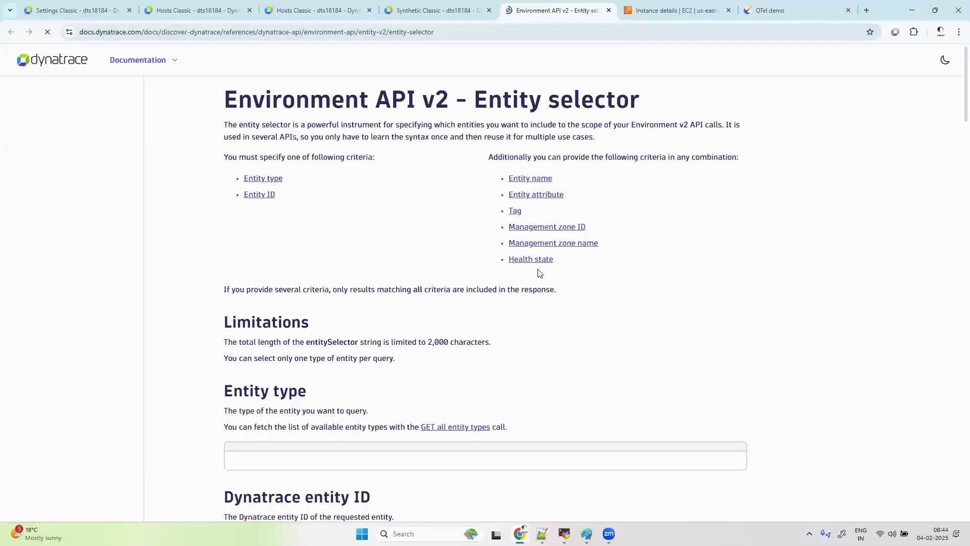
pyautogui.scroll(-5, 557, 349)
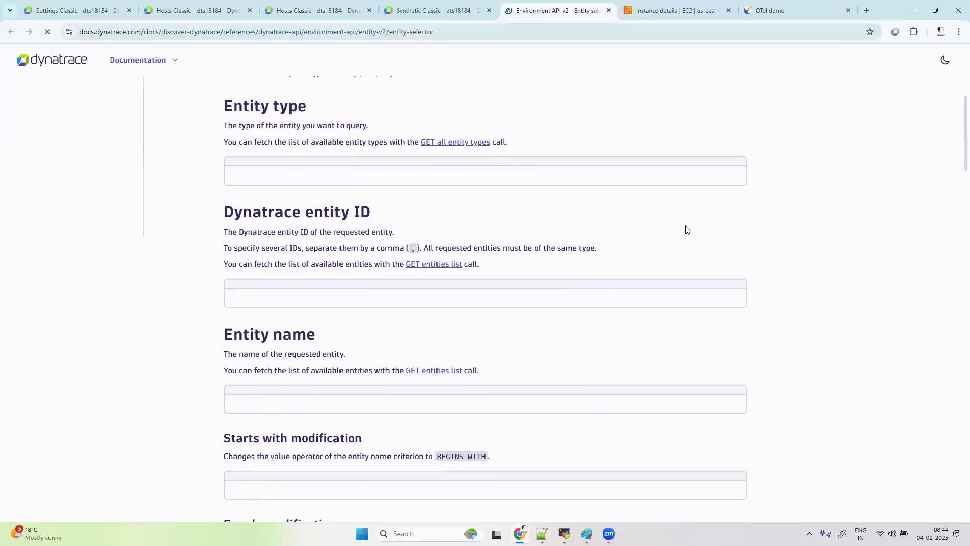
pyautogui.scroll(6, 785, 206)
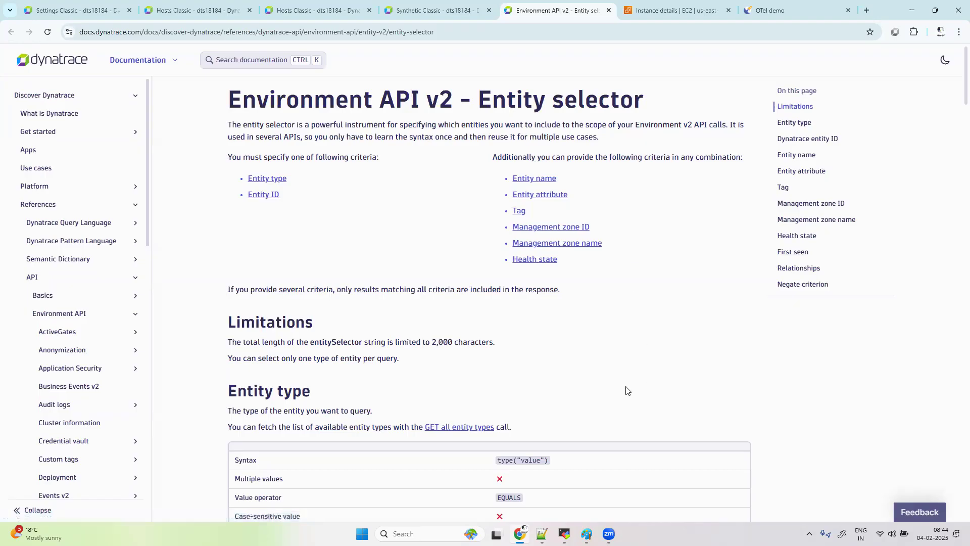
pyautogui.scroll(-4, 589, 338)
pyautogui.scroll(-4, 589, 338)
pyautogui.scroll(1, 588, 338)
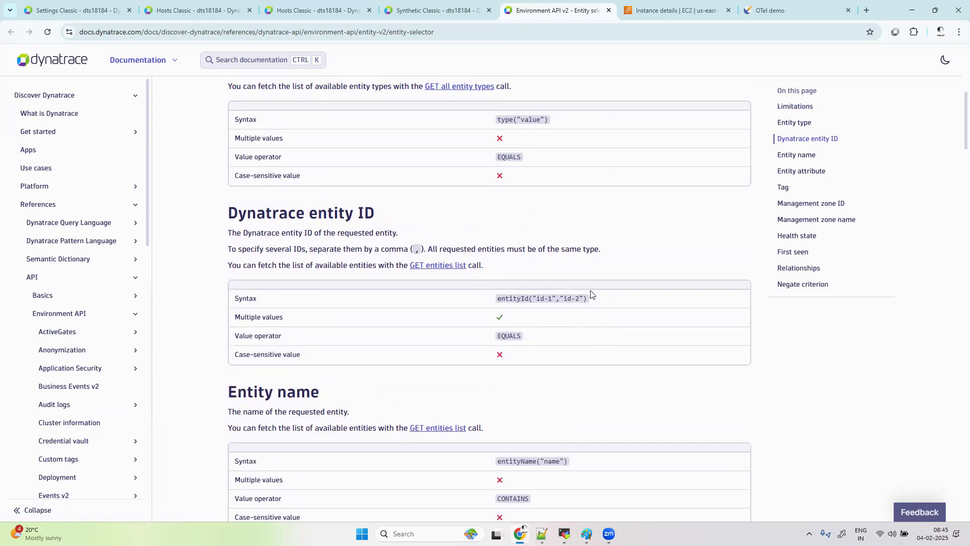
# Step: Find the One of values modification in the entity selector documentation and copy its syntax, entityName.in("name1","name2")
pyautogui.scroll(-2, 629, 356)
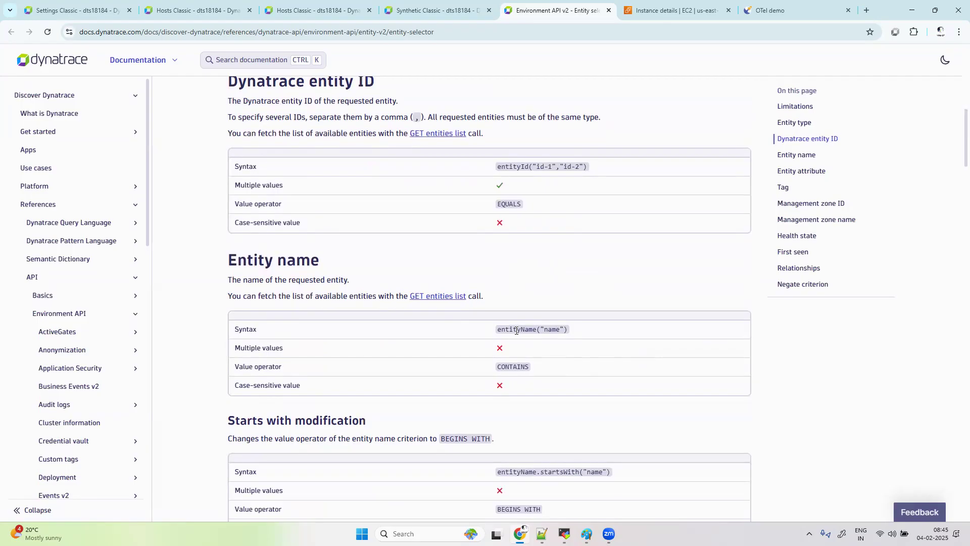
pyautogui.scroll(-4, 524, 390)
pyautogui.scroll(-3, 523, 390)
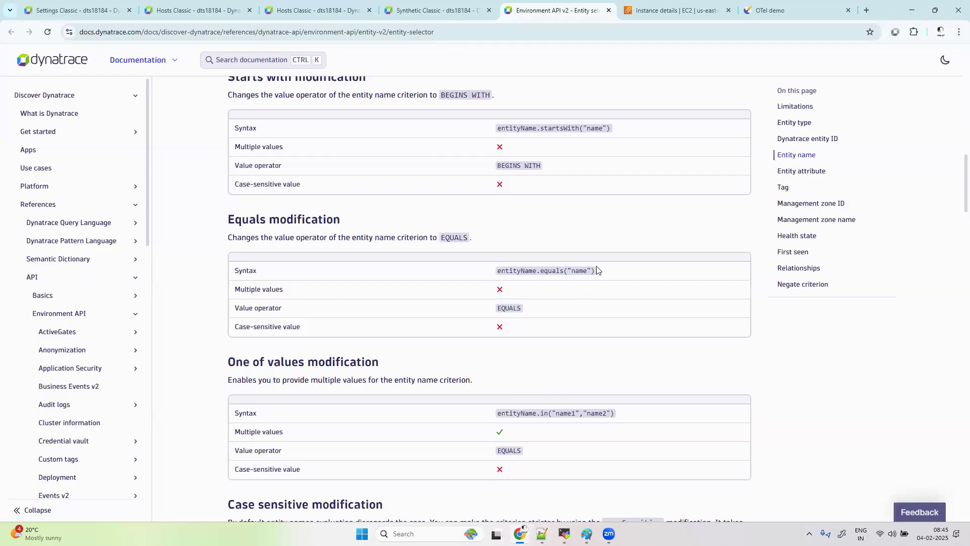
pyautogui.scroll(-2, 582, 295)
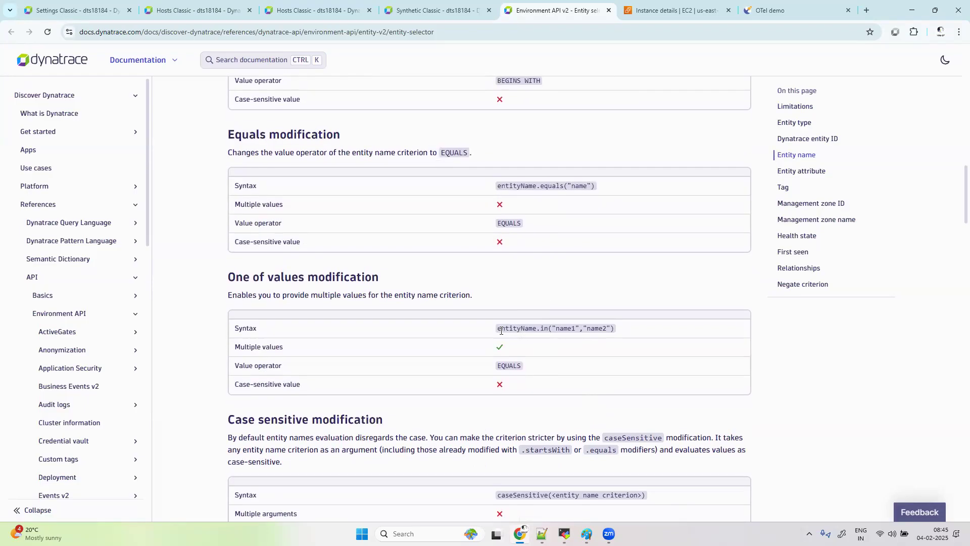
pyautogui.moveTo(497, 331); pyautogui.dragTo(616, 332)
pyautogui.hotkey('ctrl', 'c')
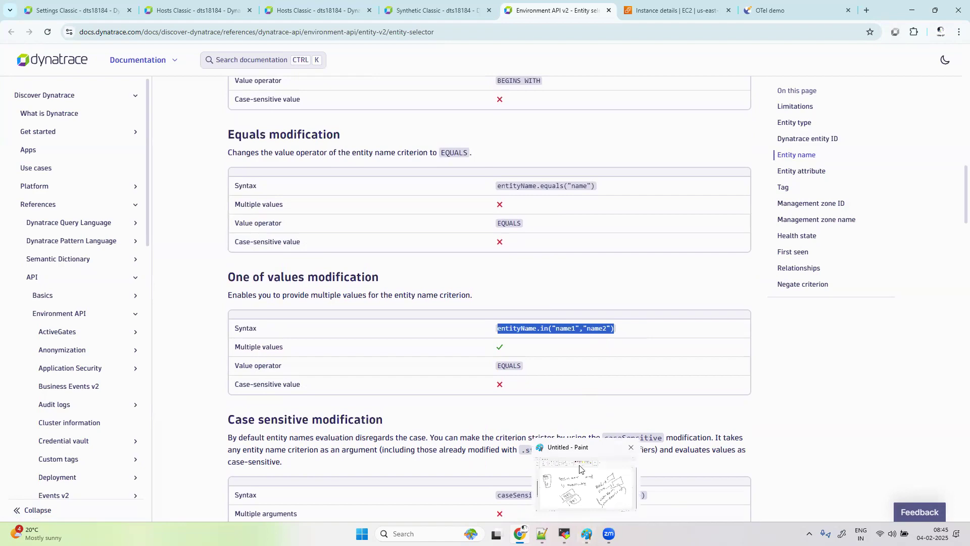
# Step: Switch to Notepad++, paste the copied entityName.in syntax into document new 27 and add three line breaks after it
pyautogui.click(541, 533)
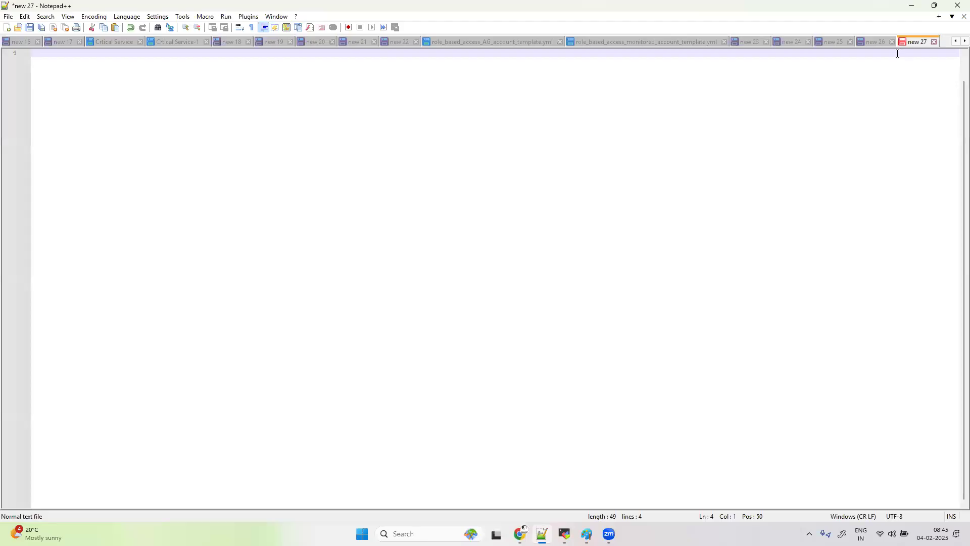
pyautogui.click(878, 40)
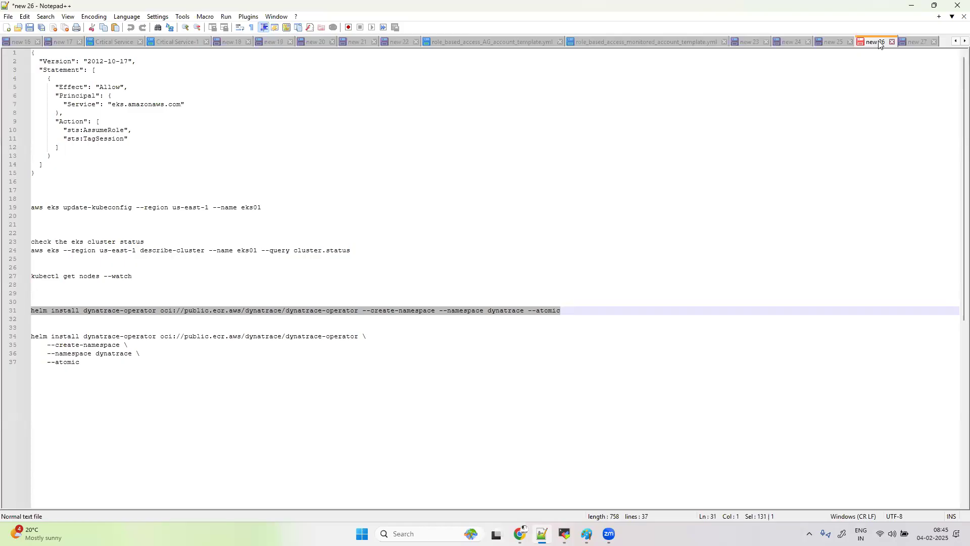
pyautogui.click(914, 44)
pyautogui.hotkey('ctrl', 'v')
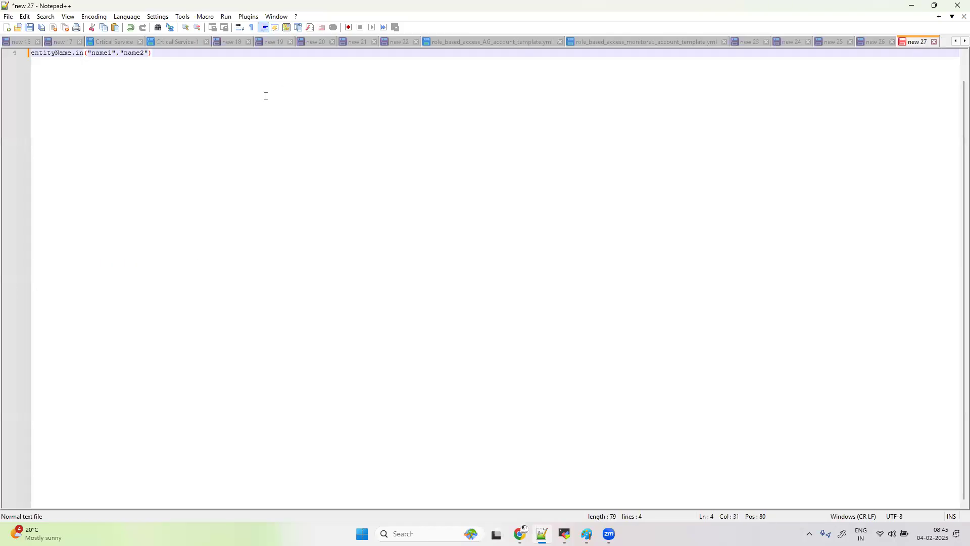
pyautogui.press('Return')
pyautogui.press('Return')
pyautogui.press('Return')
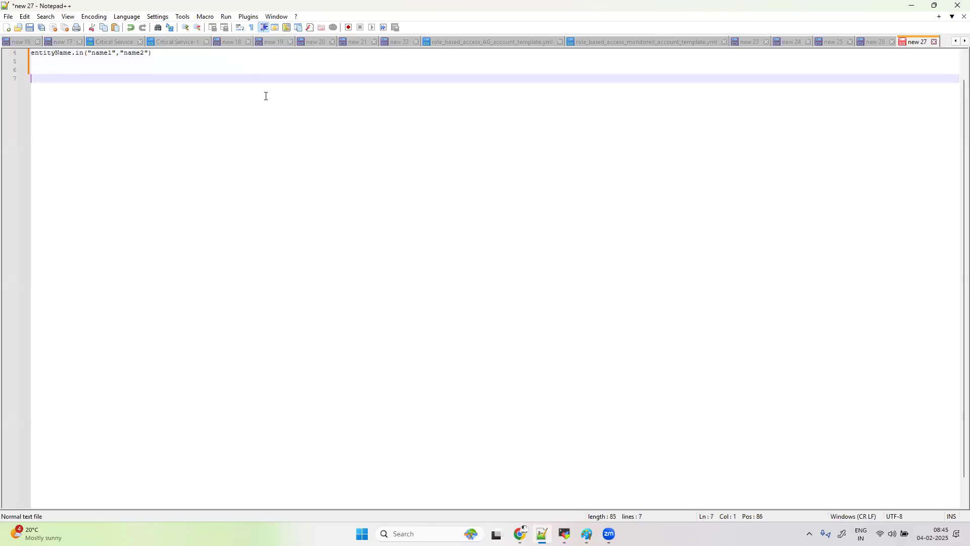
# Step: Copy the entityId selector from the otelapp rule in Chrome and paste it below the entityName.in expression in Notepad++
pyautogui.click(520, 534)
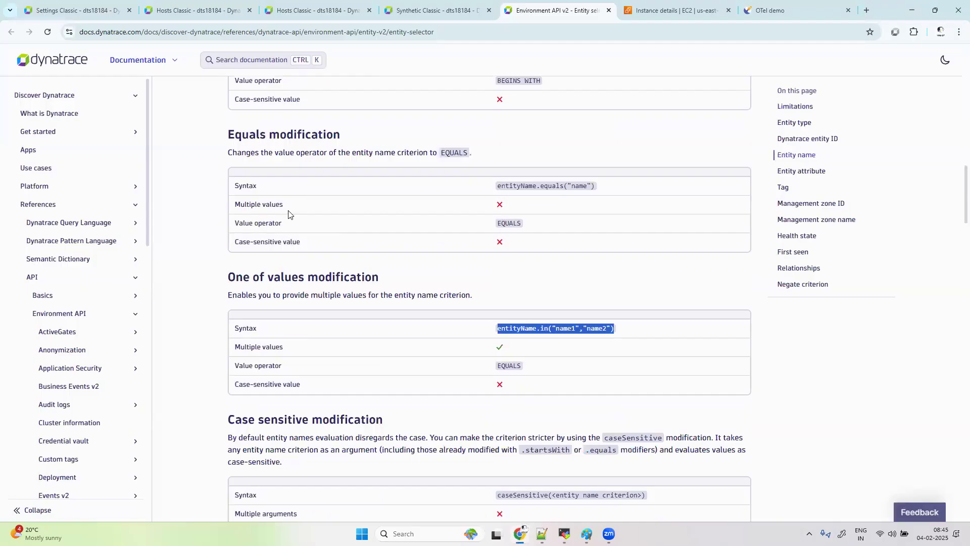
pyautogui.click(76, 10)
pyautogui.moveTo(431, 323); pyautogui.dragTo(252, 311)
pyautogui.hotkey('ctrl', 'c')
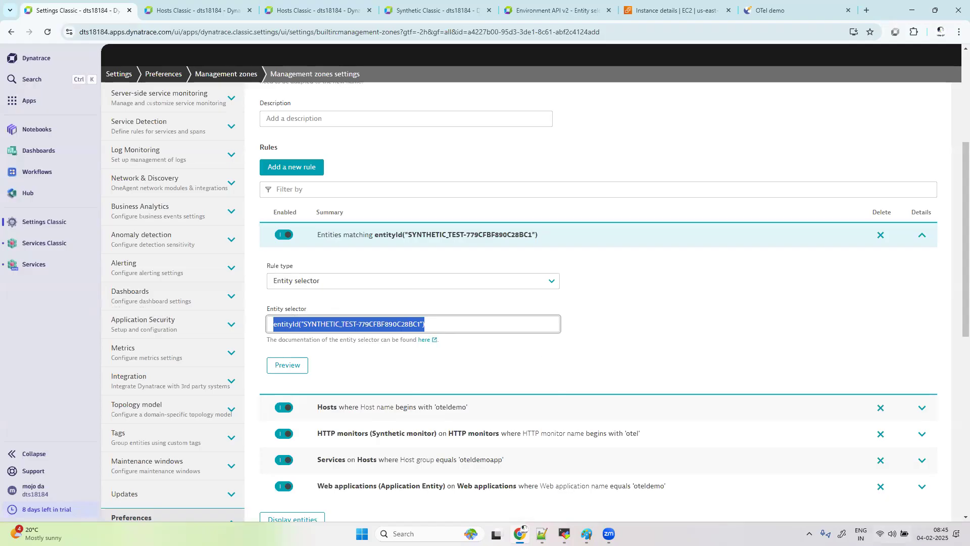
pyautogui.hotkey('alt', 'Tab')
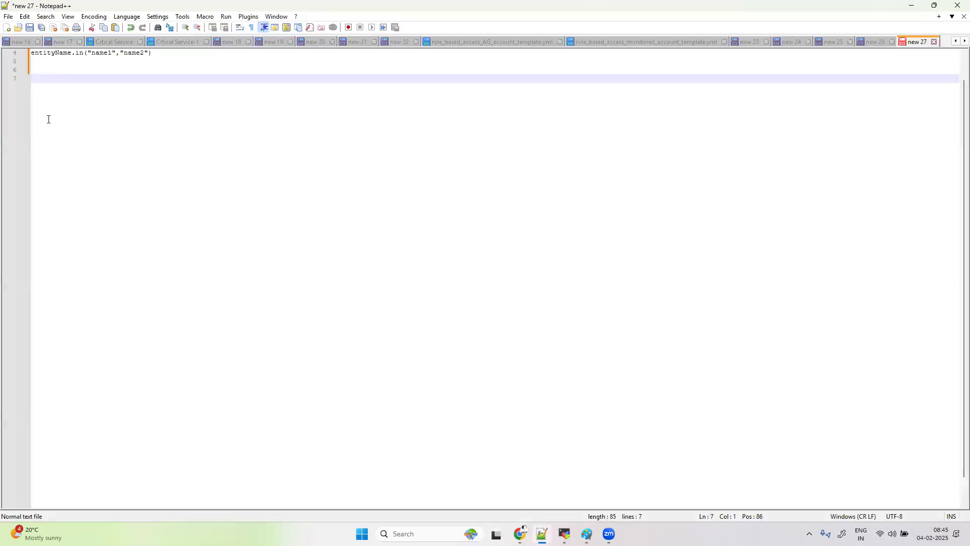
pyautogui.hotkey('ctrl', 'v')
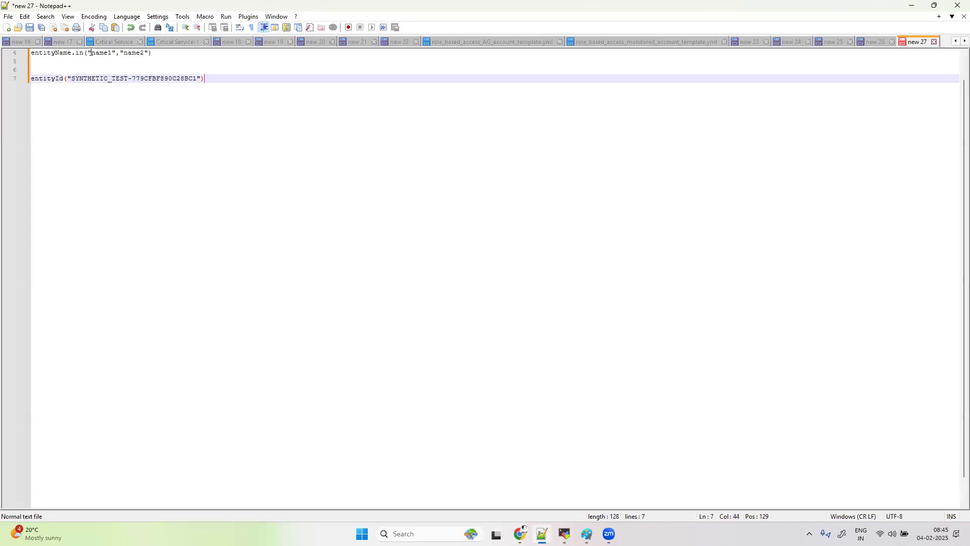
# Step: Remove the second value from the entityName.in expression, leaving entityName.in("name1")
pyautogui.click(149, 53)
pyautogui.press('BackSpace')
pyautogui.press('BackSpace')
pyautogui.press('BackSpace')
pyautogui.press('BackSpace')
pyautogui.press('BackSpace')
pyautogui.press('BackSpace')
pyautogui.press('BackSpace')
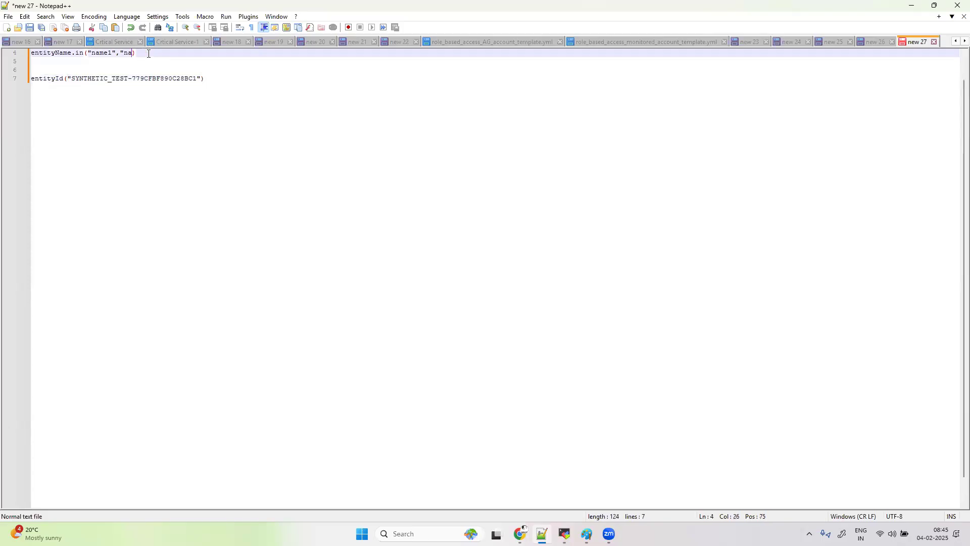
pyautogui.press('BackSpace')
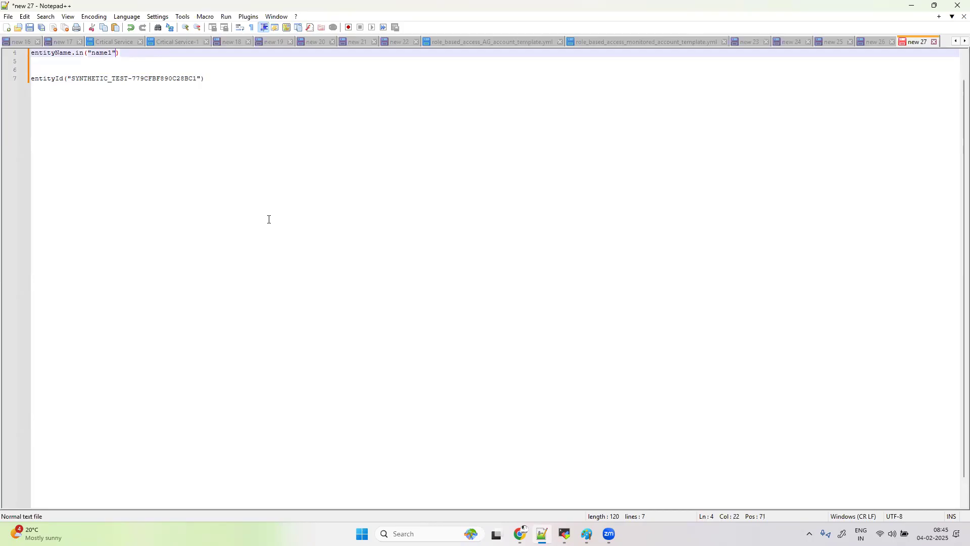
# Step: Copy the browser monitor's name, apple.com/, from its Dynatrace page in Chrome and replace name1 with it in the Notepad++ expression
pyautogui.hotkey('alt', 'Tab')
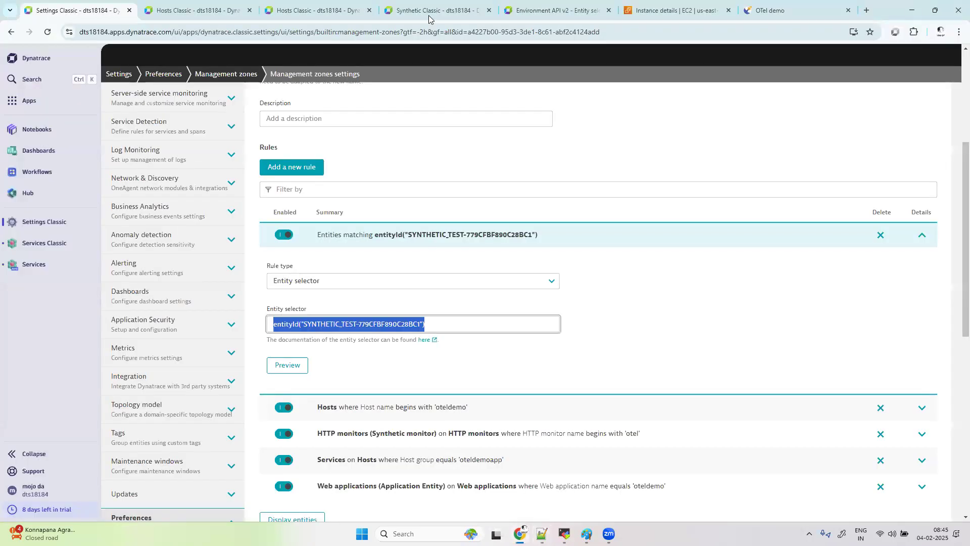
pyautogui.click(430, 13)
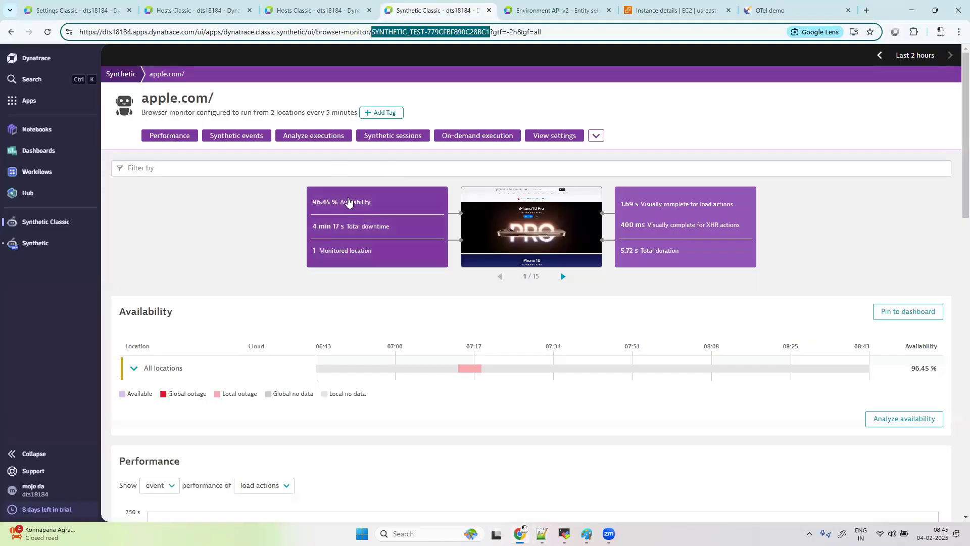
pyautogui.moveTo(208, 99); pyautogui.dragTo(142, 98)
pyautogui.moveTo(223, 99); pyautogui.dragTo(144, 97)
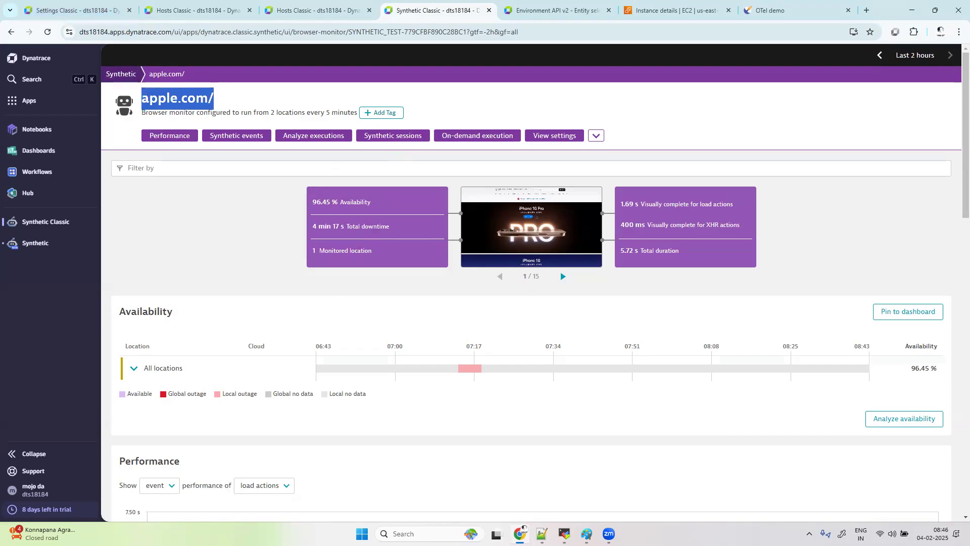
pyautogui.hotkey('alt', 'Tab')
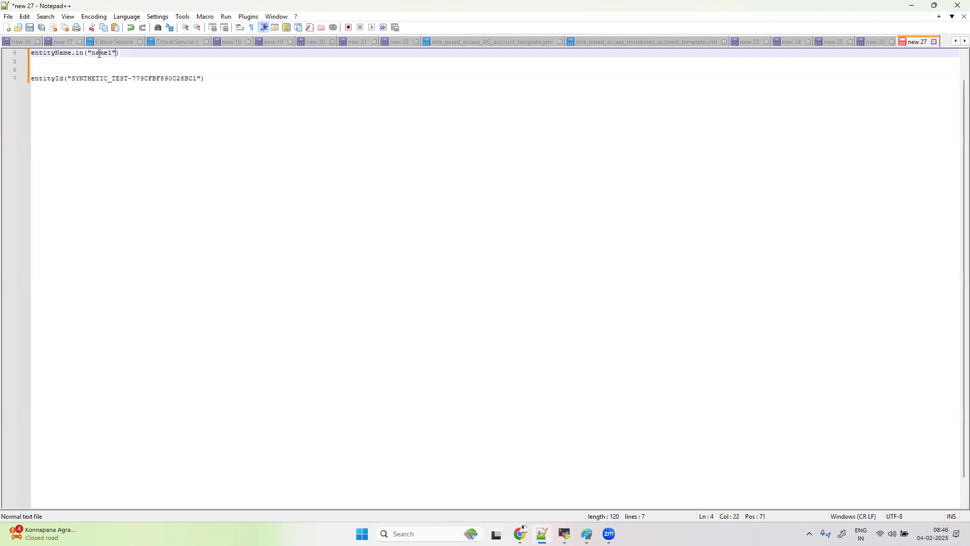
pyautogui.moveTo(91, 53); pyautogui.dragTo(112, 53)
pyautogui.hotkey('ctrl', 'v')
# Step: Copy the edited expression and replace the otelapp rule's entity selector in Chrome with entityName.in("apple.com/")
pyautogui.moveTo(146, 52); pyautogui.dragTo(20, 56)
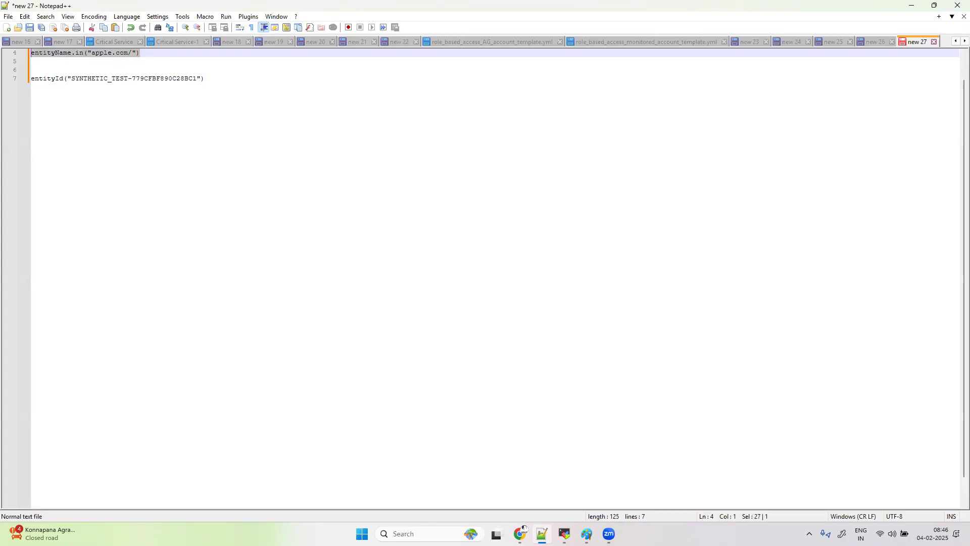
pyautogui.click(520, 533)
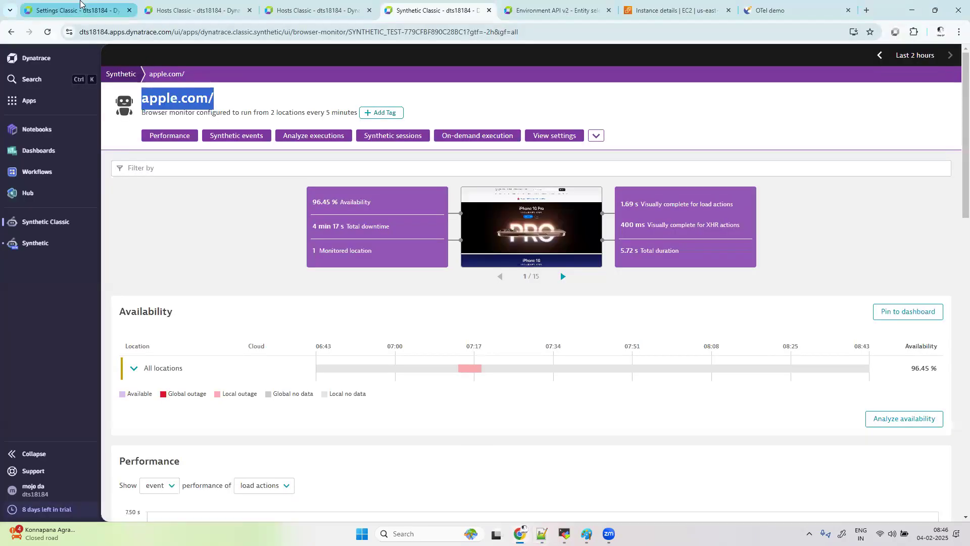
pyautogui.click(81, 8)
pyautogui.hotkey('ctrl', 'v')
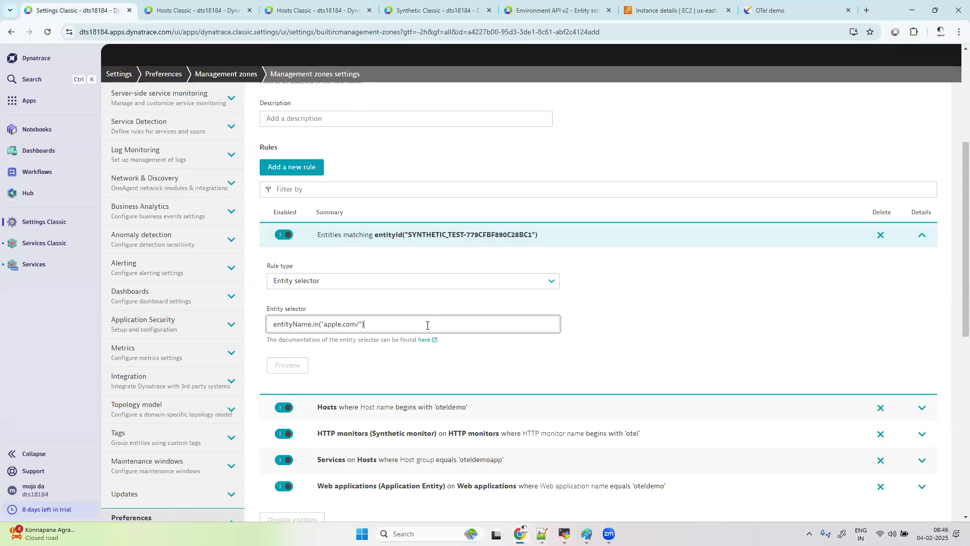
pyautogui.click(368, 355)
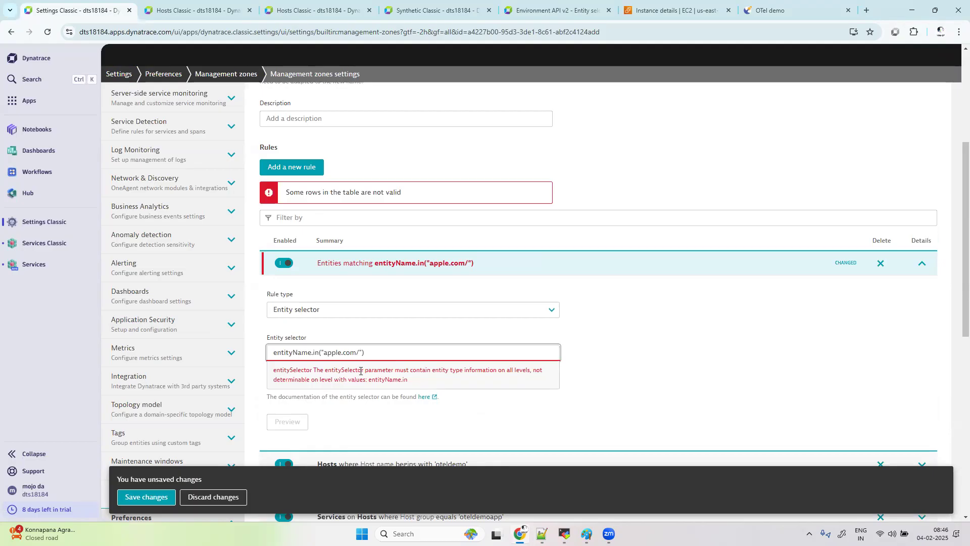
# Step: Change the rule's entity selector to type("synthetic"),entityName.in("apple.com")
pyautogui.press('BackSpace')
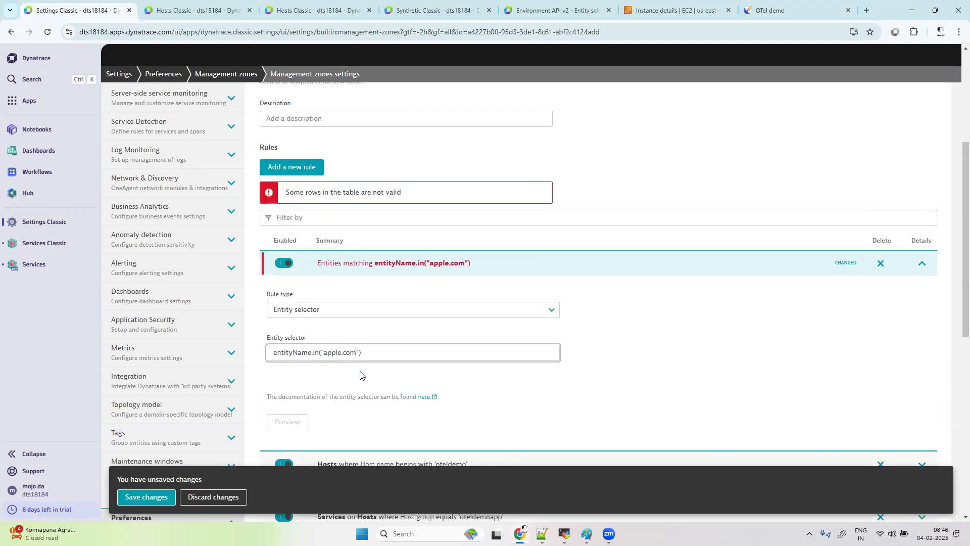
pyautogui.click(271, 351)
pyautogui.write('type()')
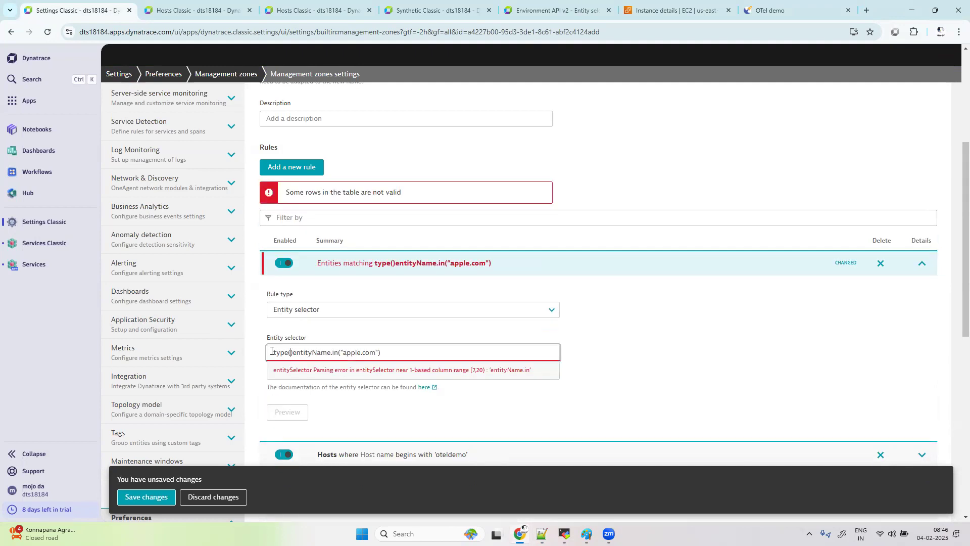
pyautogui.write('""')
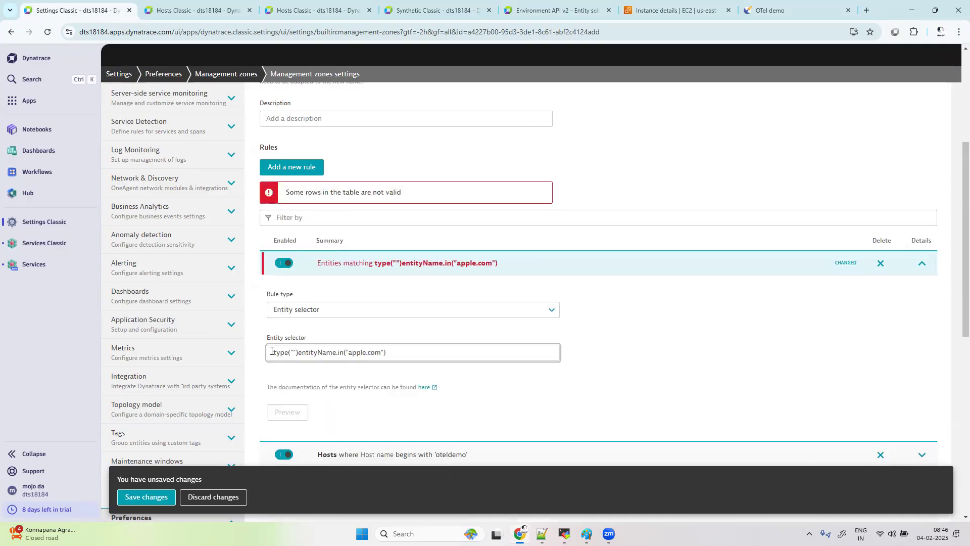
pyautogui.write('synthetic')
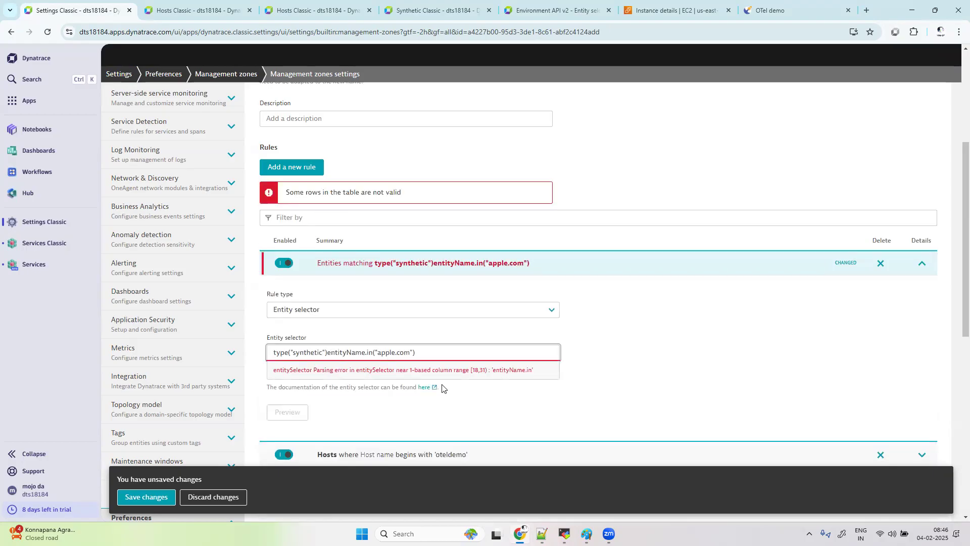
pyautogui.click(326, 352)
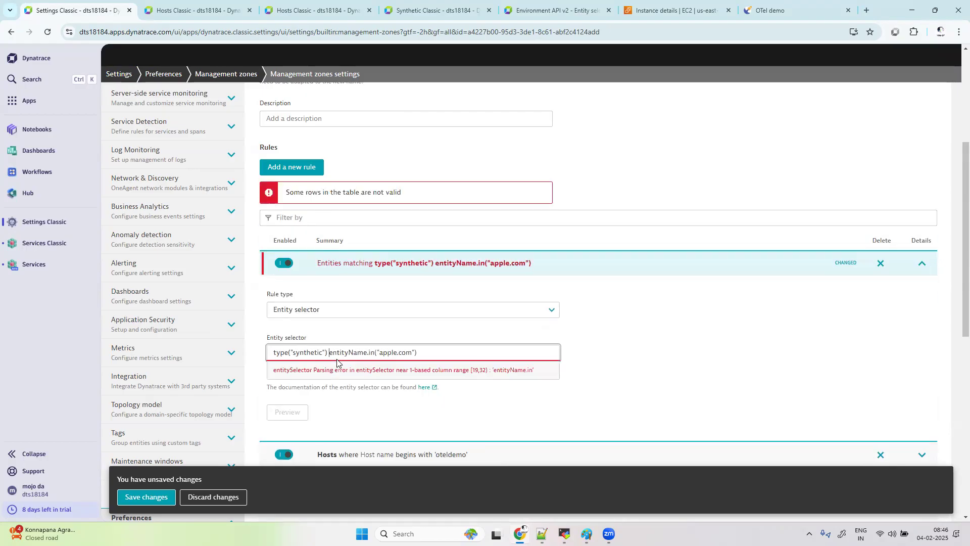
pyautogui.press('BackSpace')
pyautogui.write(',')
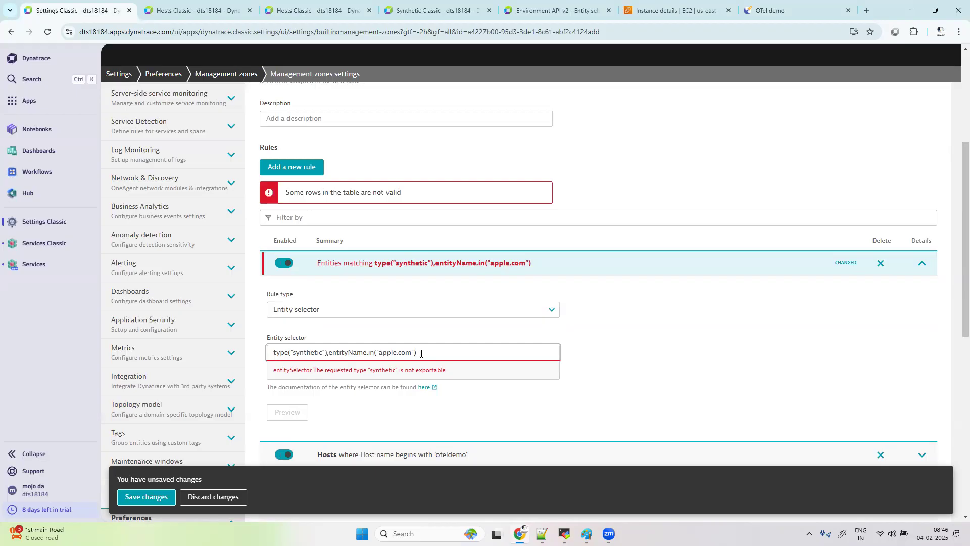
# Step: Examine the remaining entity selector criteria in the documentation, from entity name modifications through relationships and the negate criterion
pyautogui.click(553, 10)
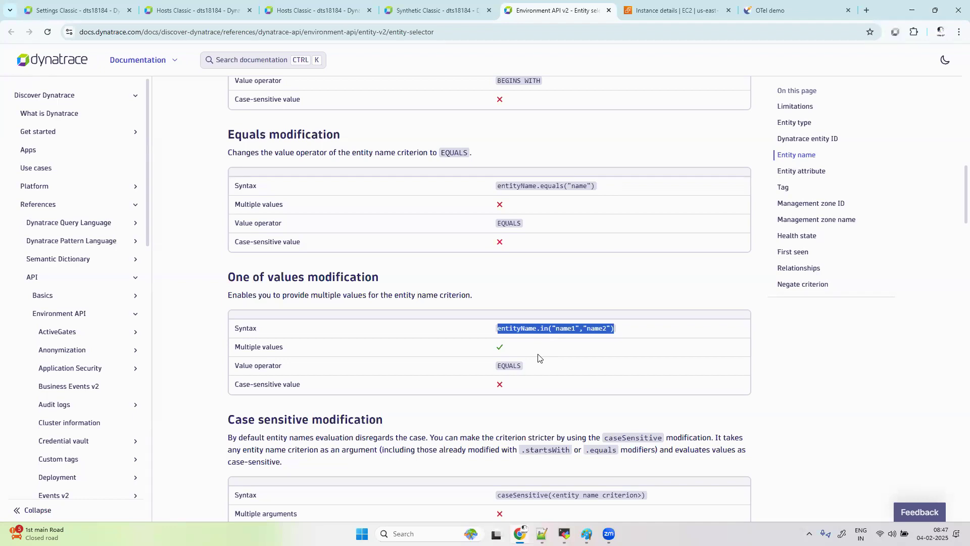
pyautogui.scroll(2, 538, 358)
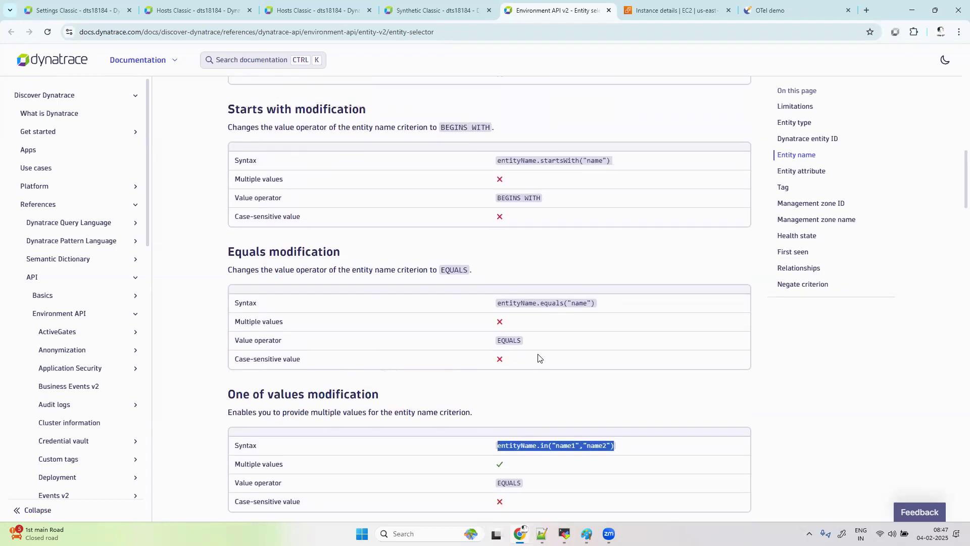
pyautogui.scroll(-8, 538, 357)
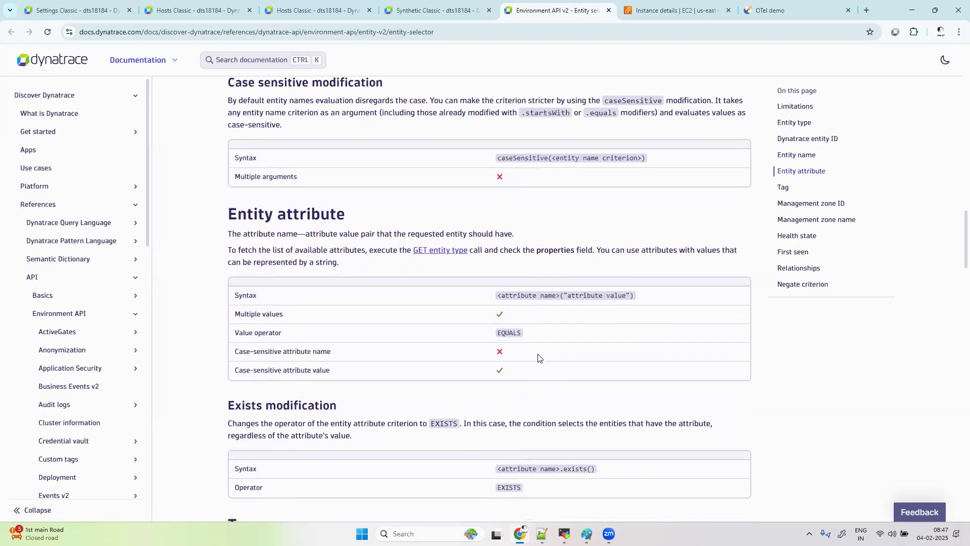
pyautogui.scroll(-4, 537, 358)
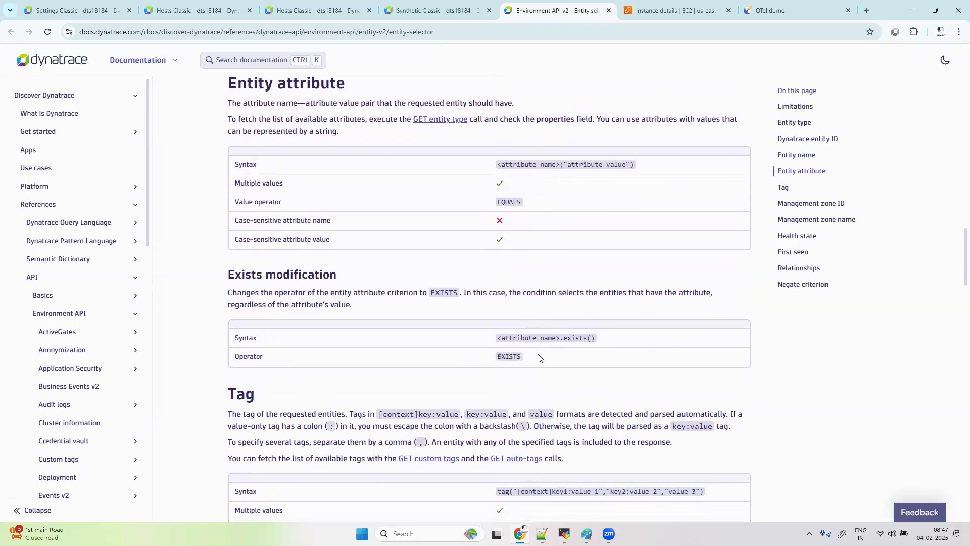
pyautogui.scroll(-6, 538, 358)
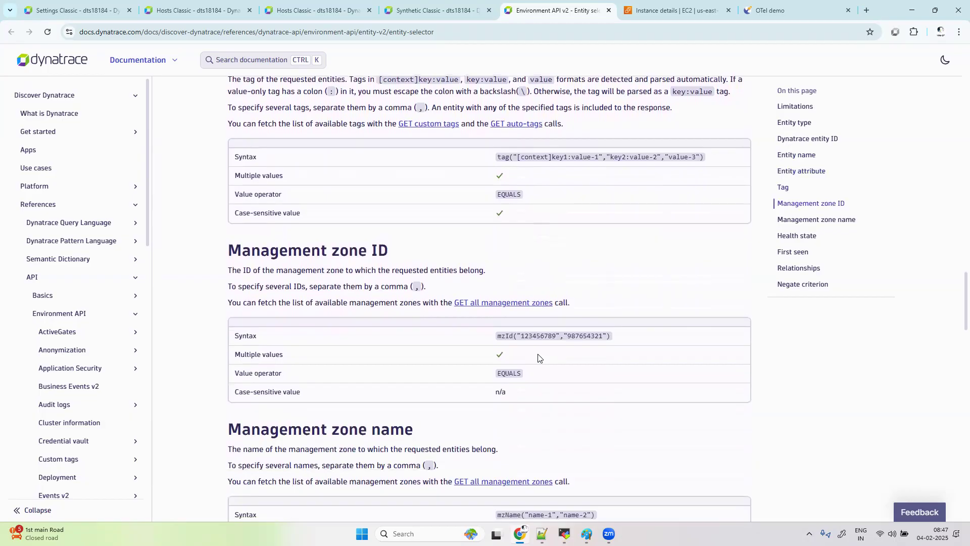
pyautogui.scroll(-6, 538, 358)
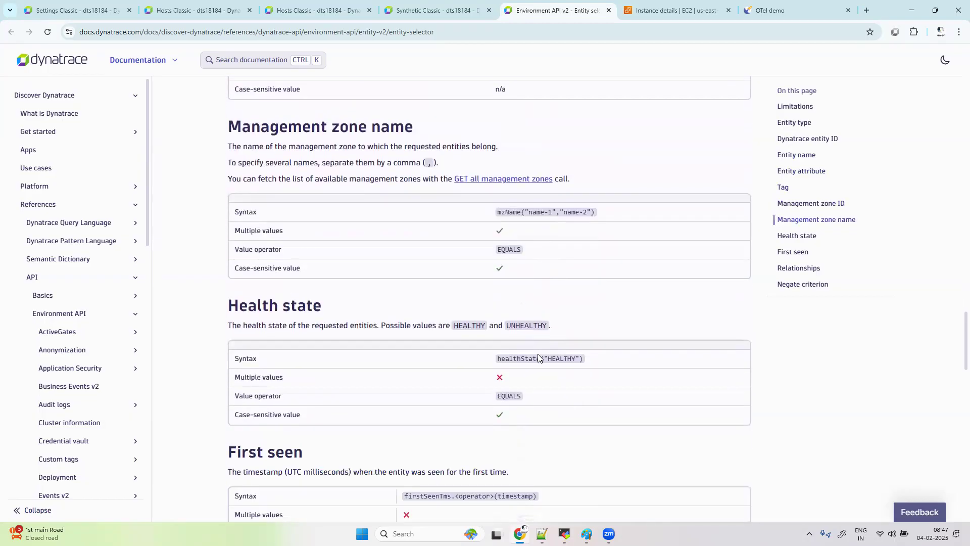
pyautogui.scroll(-7, 538, 358)
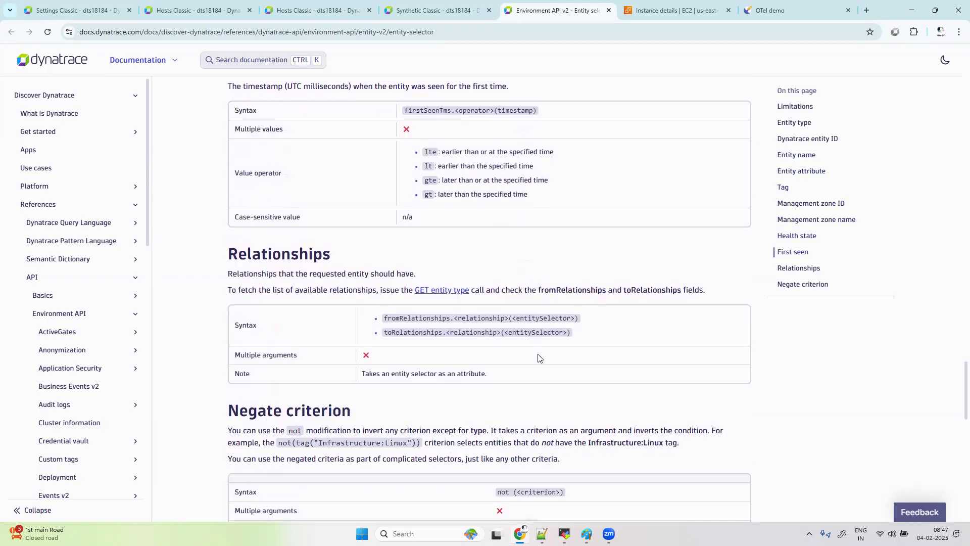
# Step: Review the entity selector documentation from the negate criterion back to the Dynatrace entity ID, entity name and name modification sections
pyautogui.scroll(-6, 538, 357)
pyautogui.scroll(9, 538, 358)
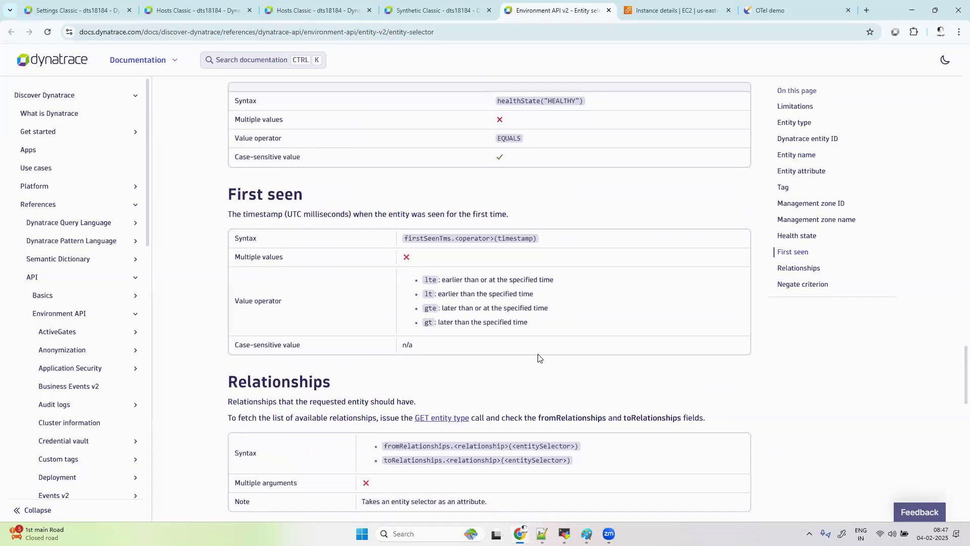
pyautogui.scroll(5, 538, 358)
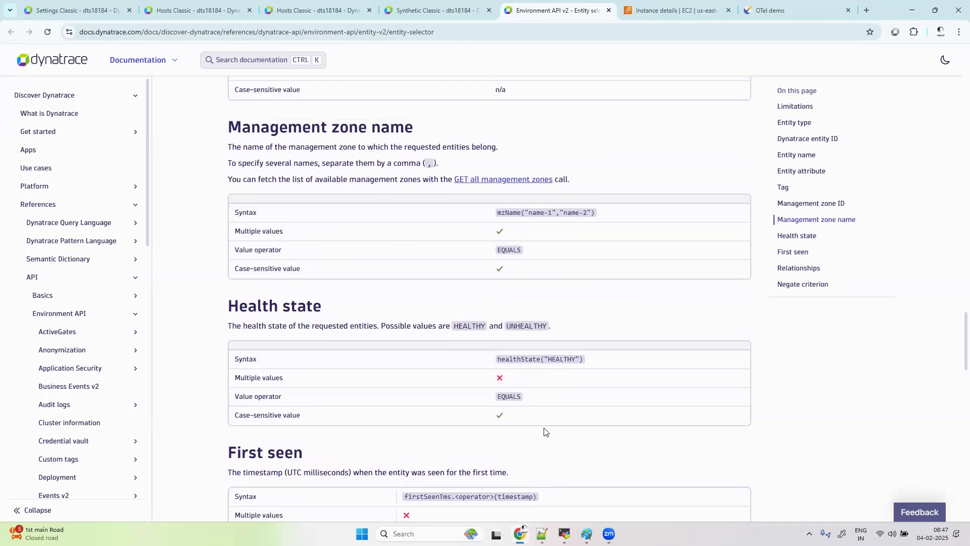
pyautogui.scroll(2, 542, 272)
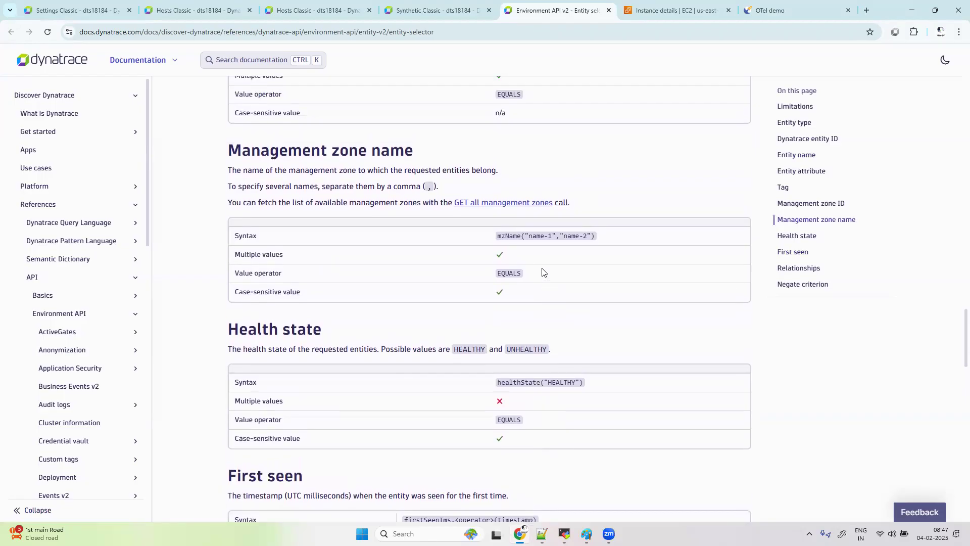
pyautogui.scroll(6, 542, 271)
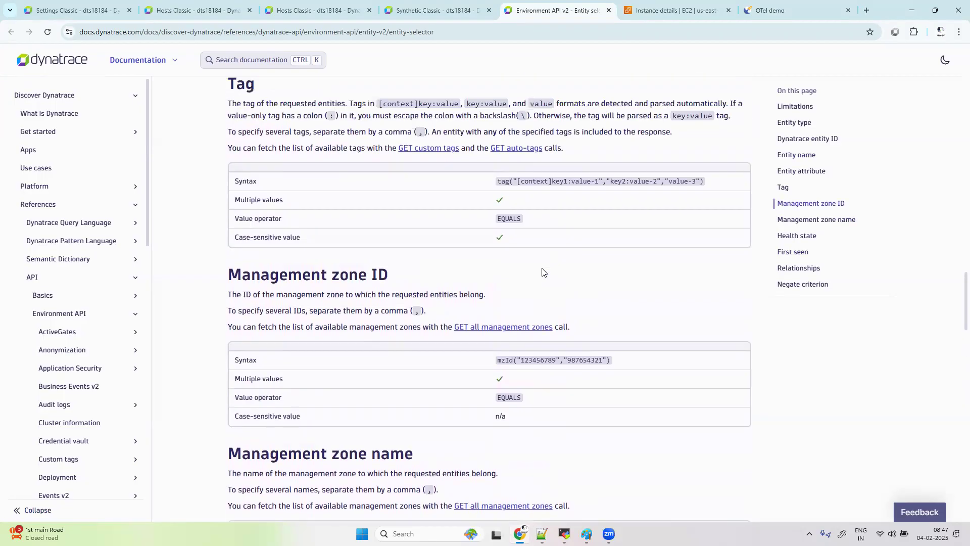
pyautogui.scroll(7, 542, 272)
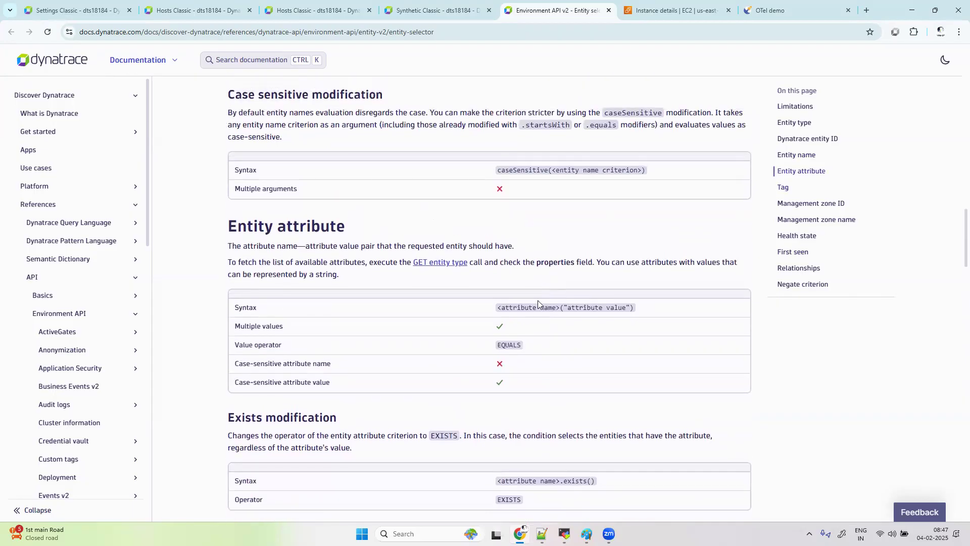
pyautogui.scroll(7, 526, 343)
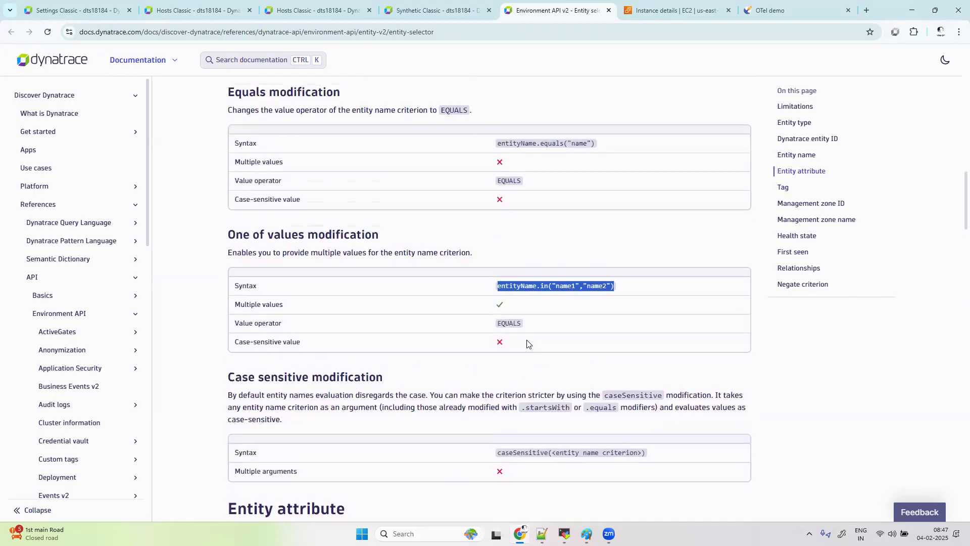
pyautogui.scroll(1, 527, 343)
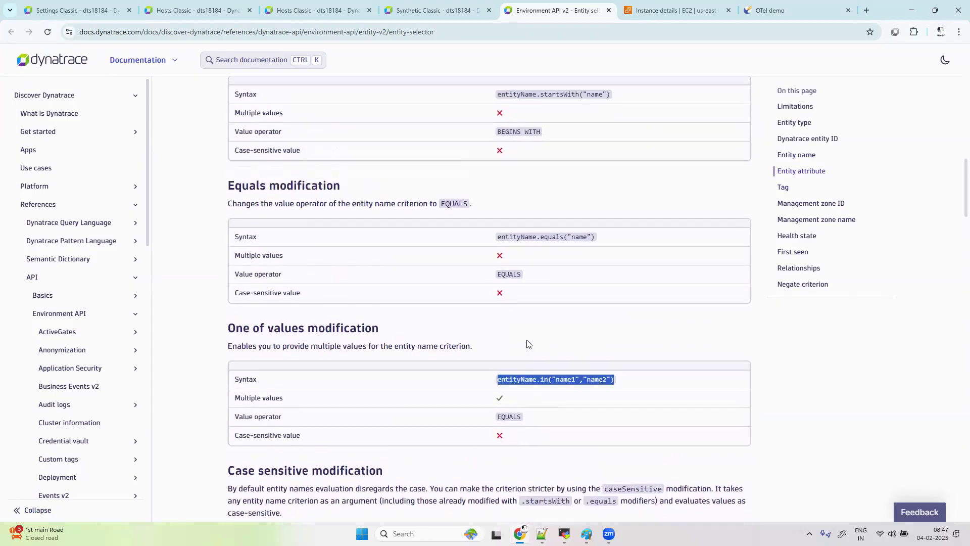
pyautogui.scroll(5, 527, 343)
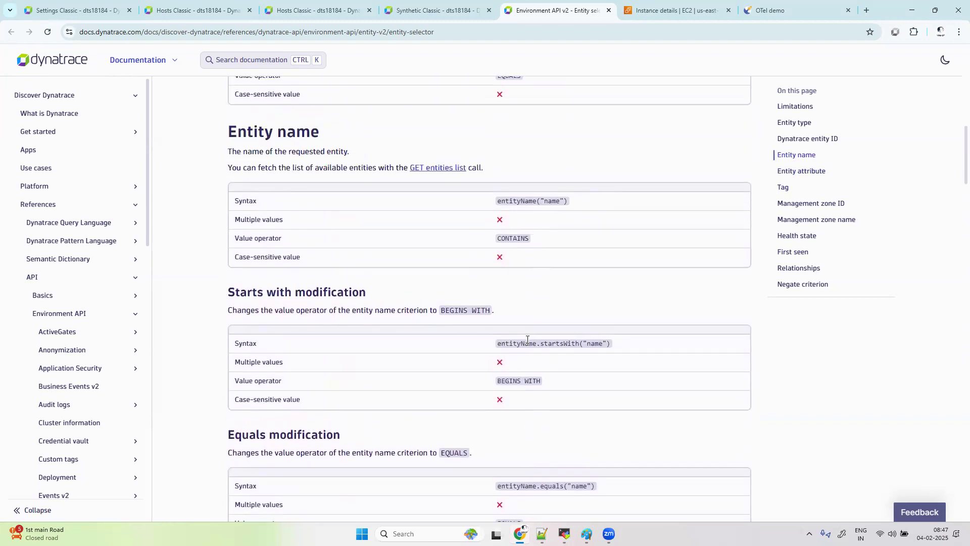
pyautogui.scroll(3, 526, 342)
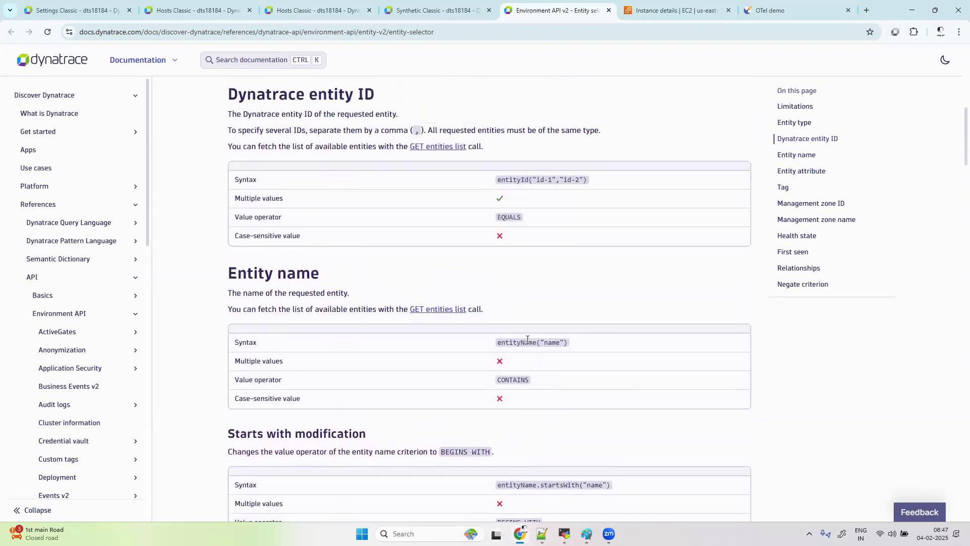
pyautogui.scroll(-1, 436, 373)
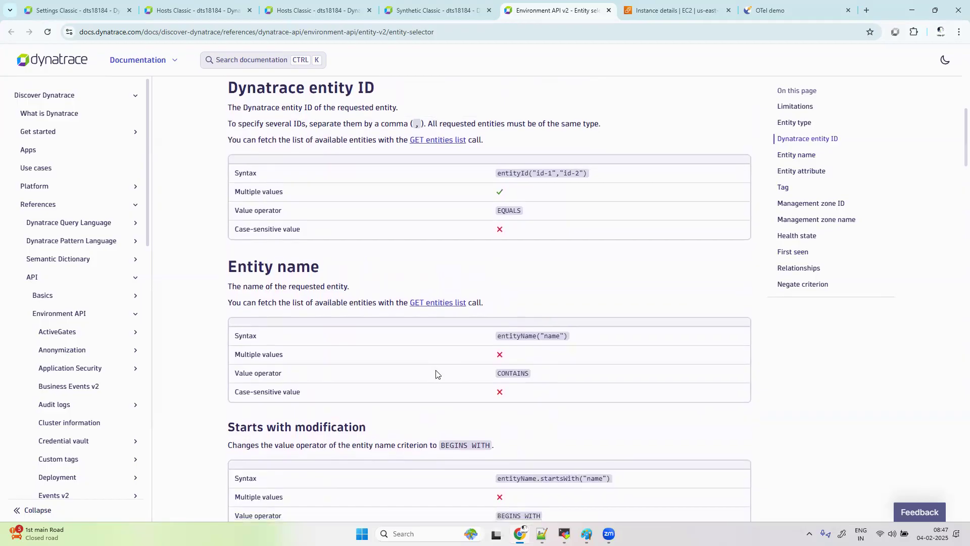
pyautogui.scroll(-3, 584, 353)
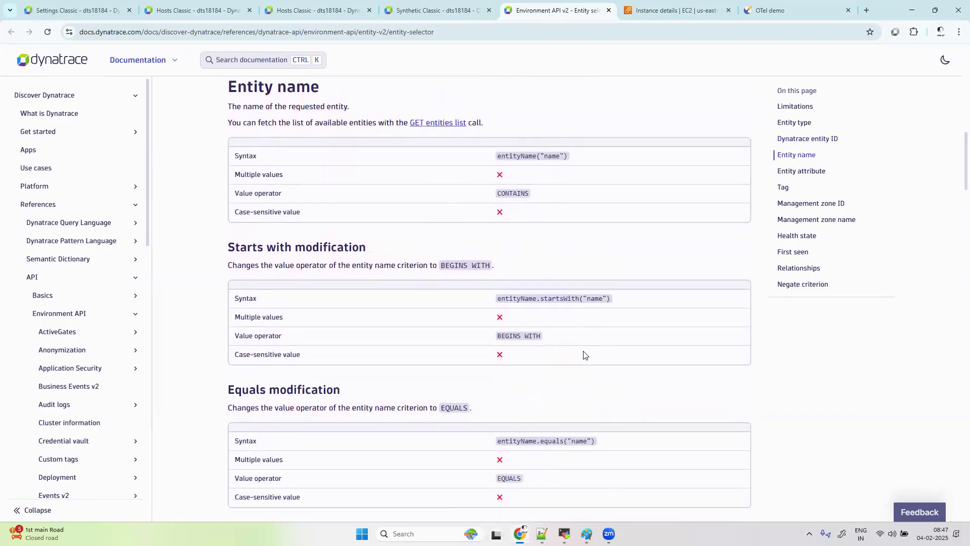
pyautogui.scroll(-1, 585, 355)
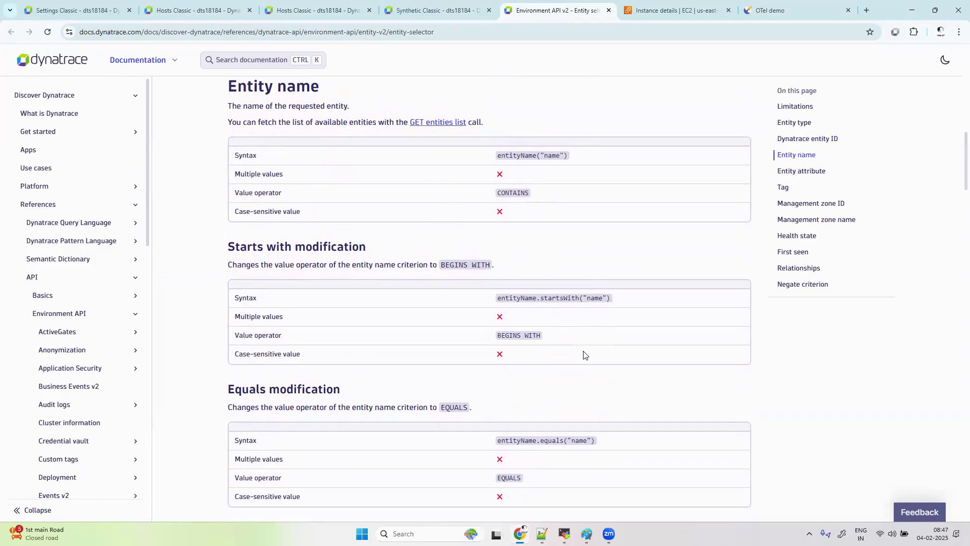
# Step: Clear the whole expression from the otelapp rule's entity selector in the management zone settings
pyautogui.click(95, 9)
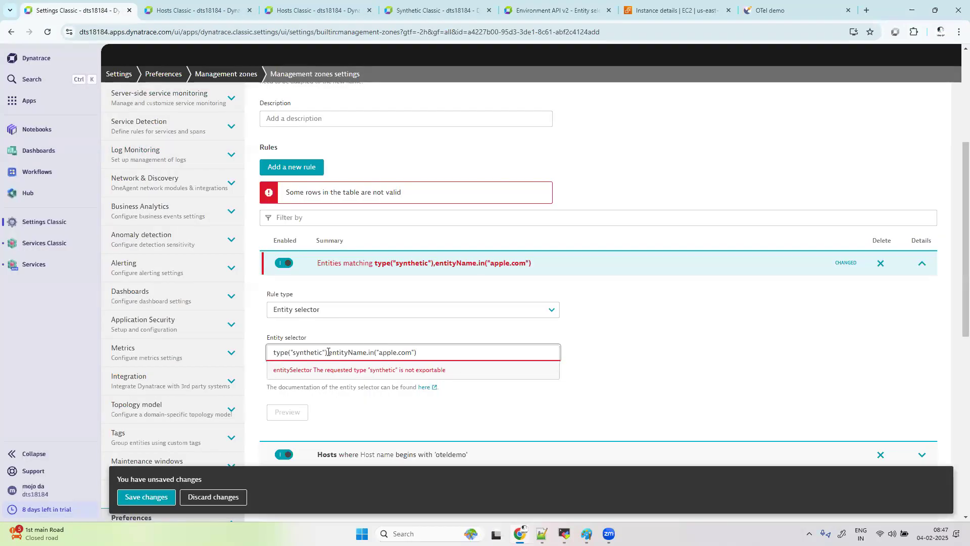
pyautogui.moveTo(328, 352); pyautogui.dragTo(490, 352)
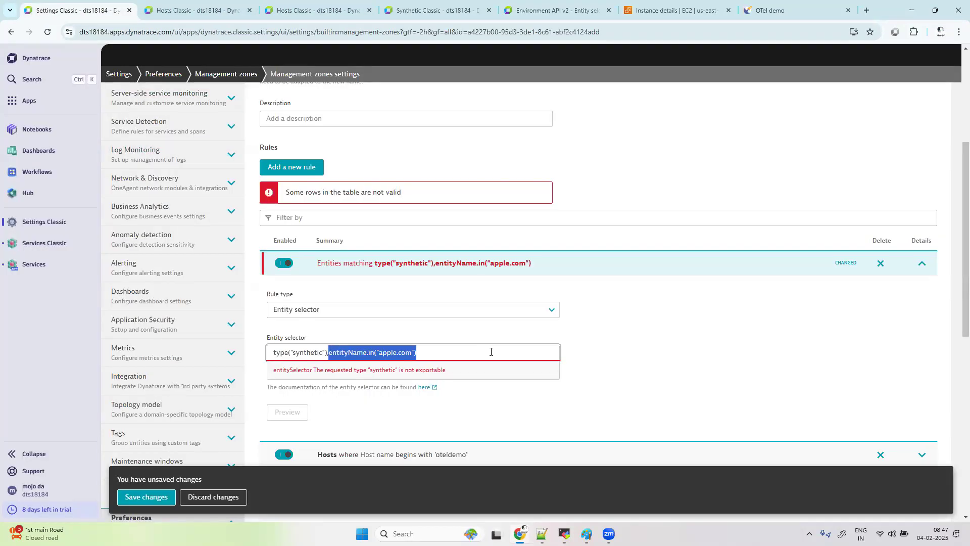
pyautogui.press('BackSpace')
pyautogui.press('BackSpace')
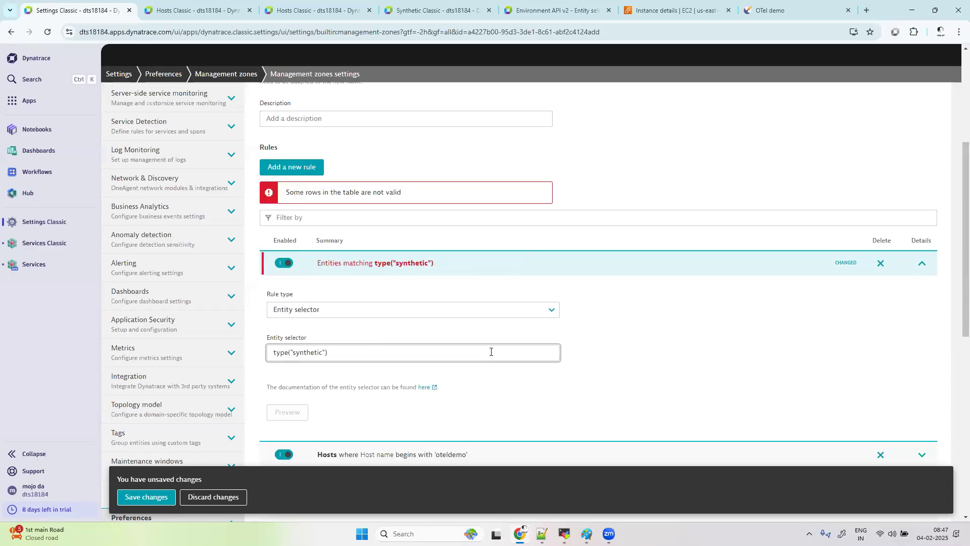
pyautogui.press('BackSpace')
pyautogui.press('BackSpace')
pyautogui.press('BackSpace')
pyautogui.press('BackSpace')
pyautogui.press('BackSpace')
pyautogui.press('BackSpace')
pyautogui.press('BackSpace')
pyautogui.press('BackSpace')
pyautogui.press('BackSpace')
pyautogui.press('BackSpace')
pyautogui.press('BackSpace')
pyautogui.press('BackSpace')
pyautogui.press('BackSpace')
pyautogui.press('BackSpace')
pyautogui.press('BackSpace')
pyautogui.press('BackSpace')
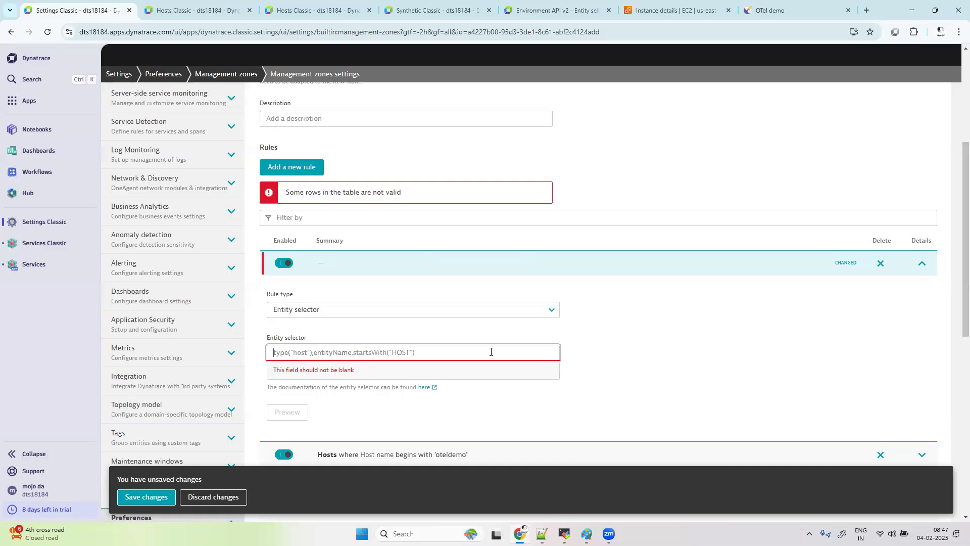
# Step: Try type("synthetic") on its own as the rule's entity selector
pyautogui.write('type()')
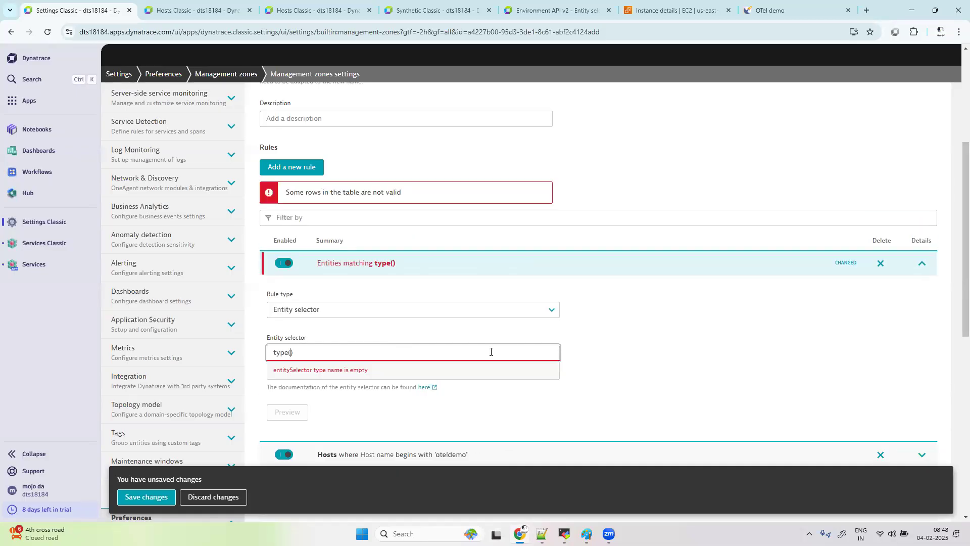
pyautogui.write('"h')
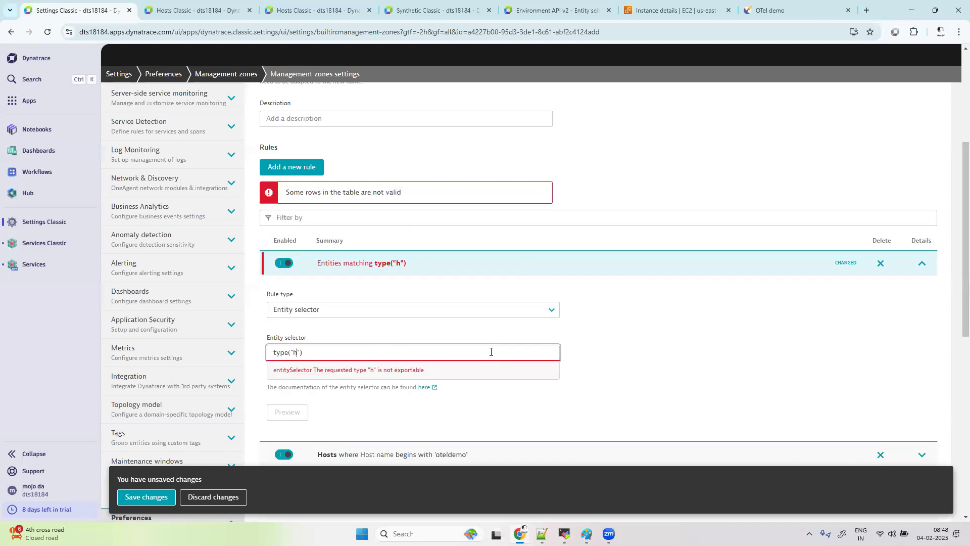
pyautogui.press('BackSpace')
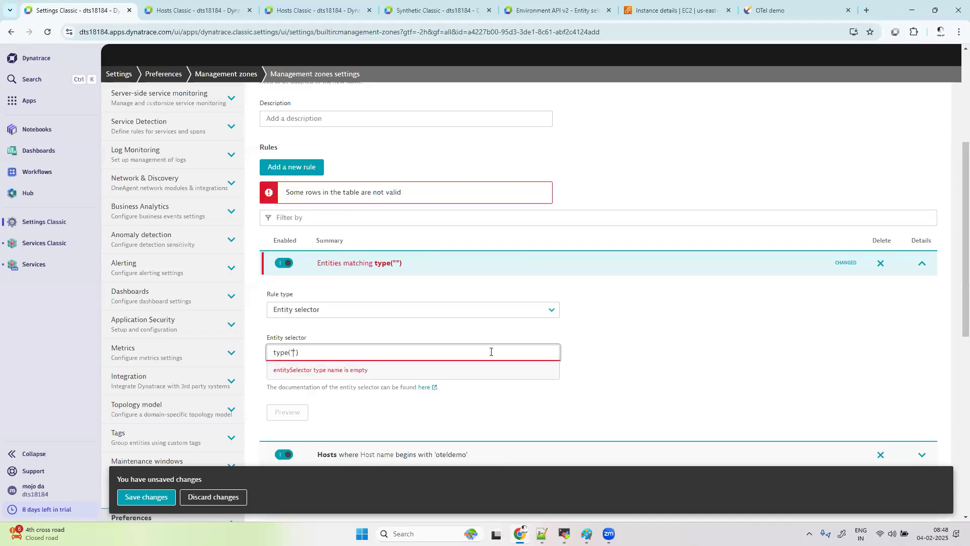
pyautogui.write('synthe')
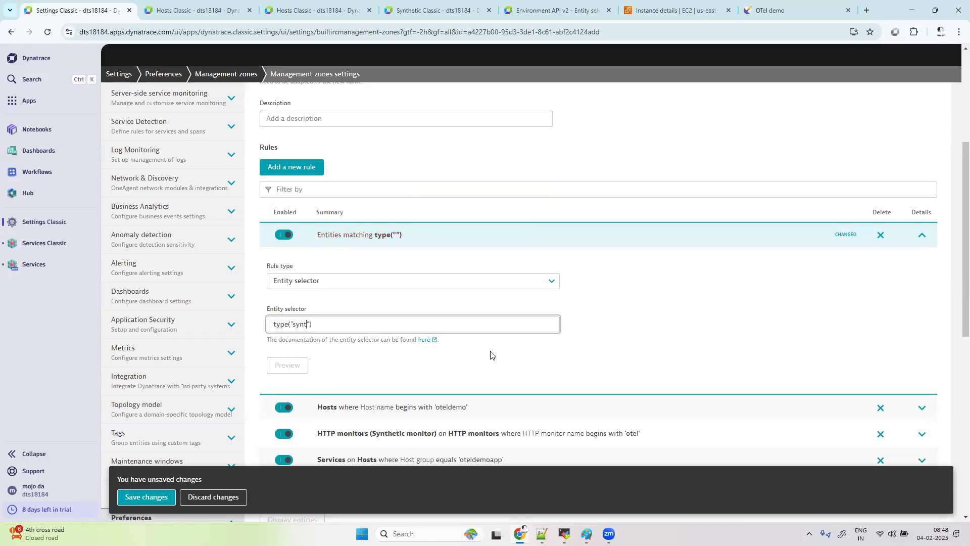
pyautogui.write('tic')
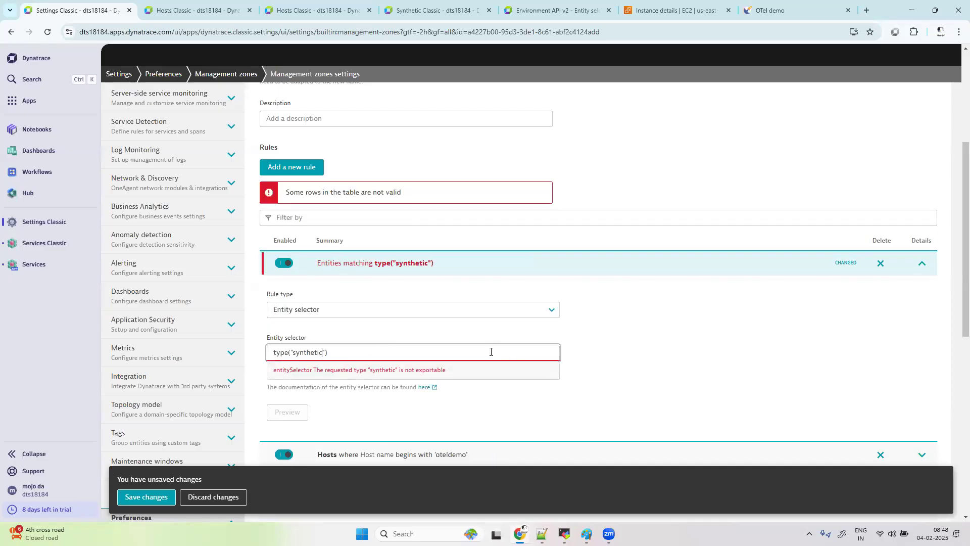
# Step: Try type("http") as the rule's entity selector and clear the expression again
pyautogui.press('BackSpace')
pyautogui.press('BackSpace')
pyautogui.press('BackSpace')
pyautogui.press('BackSpace')
pyautogui.press('BackSpace')
pyautogui.press('BackSpace')
pyautogui.press('BackSpace')
pyautogui.press('BackSpace')
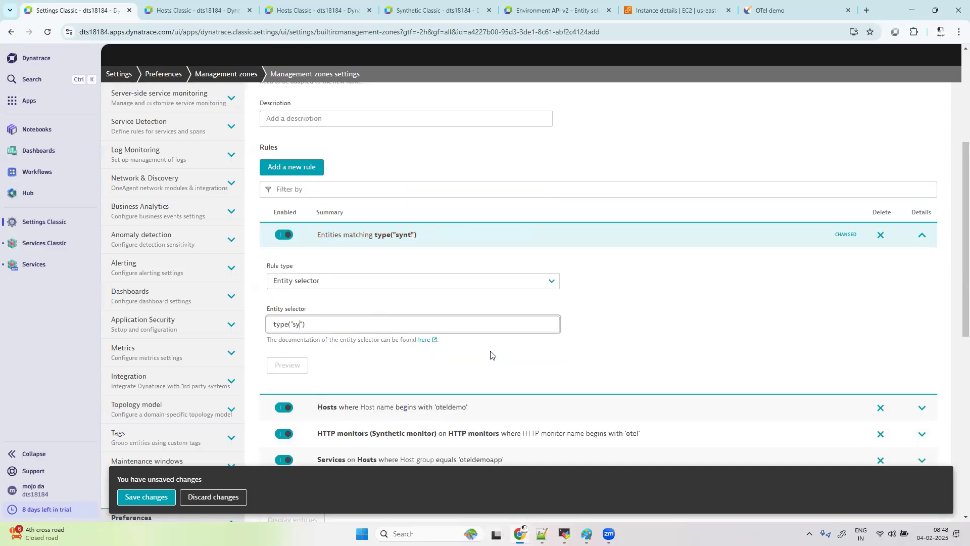
pyautogui.press('BackSpace')
pyautogui.write('http')
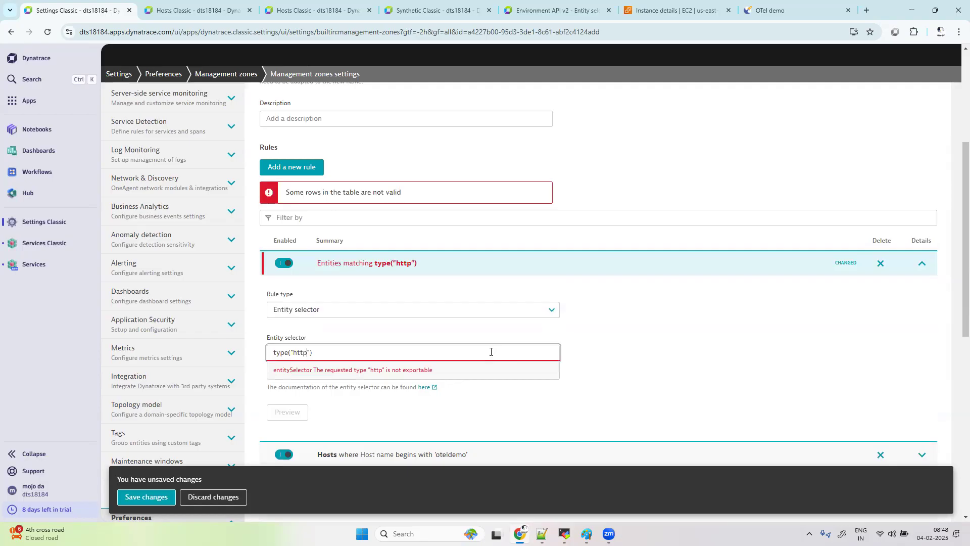
pyautogui.press('BackSpace')
pyautogui.press('BackSpace')
pyautogui.press('BackSpace')
pyautogui.press('BackSpace')
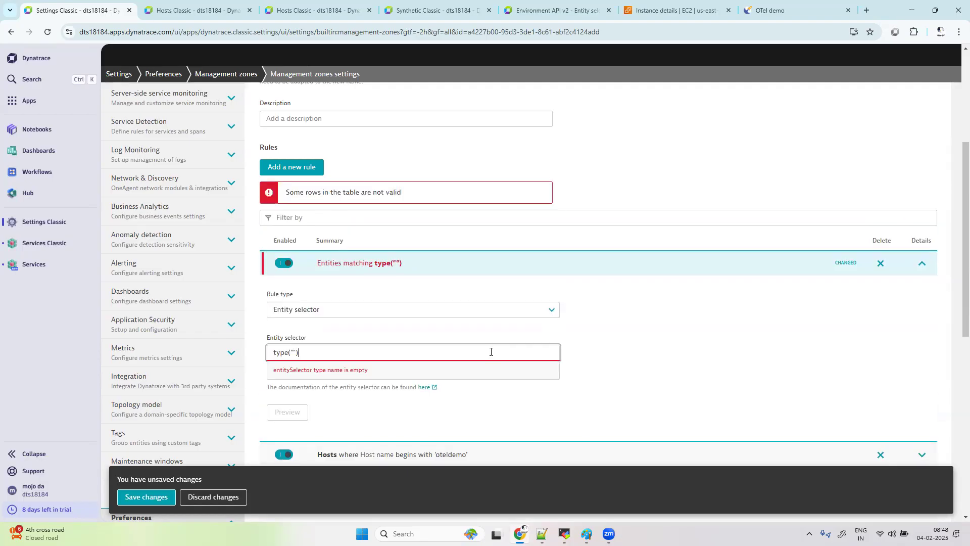
pyautogui.press('BackSpace')
pyautogui.press('BackSpace')
pyautogui.press('BackSpace')
pyautogui.press('BackSpace')
pyautogui.press('BackSpace')
pyautogui.press('BackSpace')
pyautogui.press('BackSpace')
pyautogui.press('BackSpace')
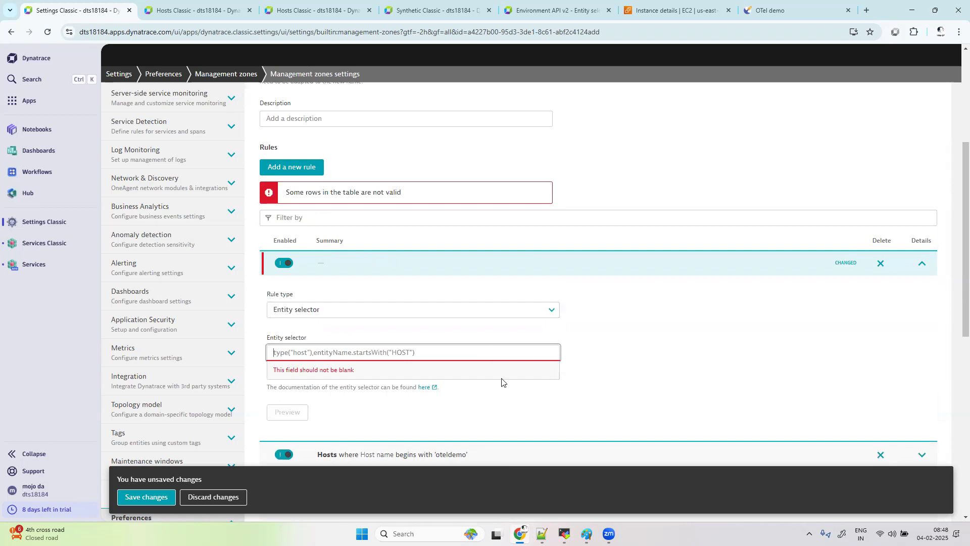
# Step: Switch to Notepad++, examine the SYNTHETIC_TEST prefix in the entityId expression, and select the whole expression
pyautogui.click(542, 533)
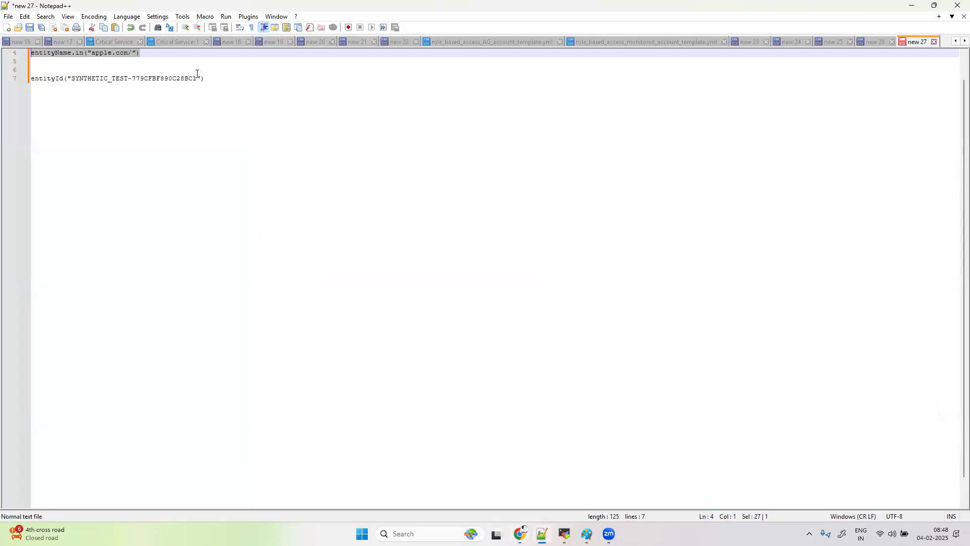
pyautogui.moveTo(208, 79); pyautogui.dragTo(25, 80)
pyautogui.click(99, 96)
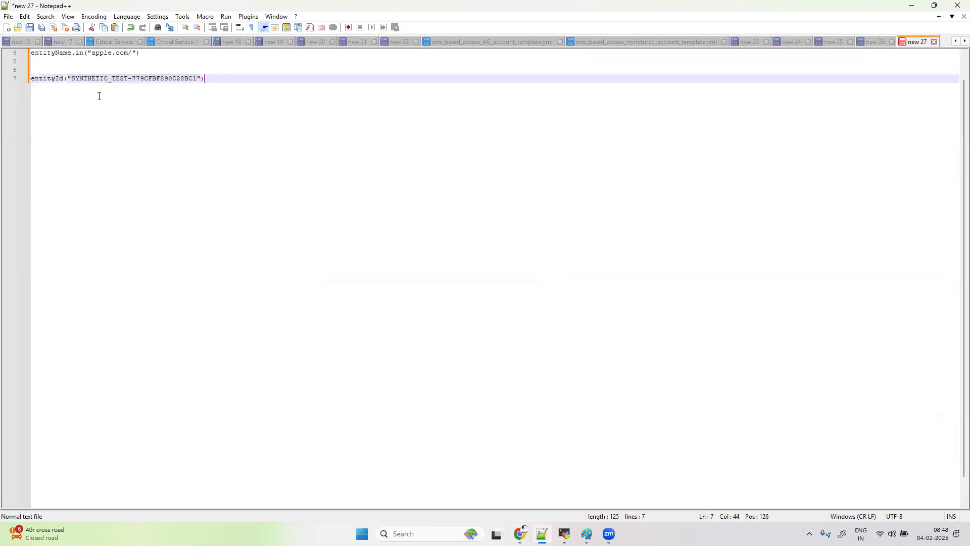
pyautogui.moveTo(71, 78); pyautogui.dragTo(128, 79)
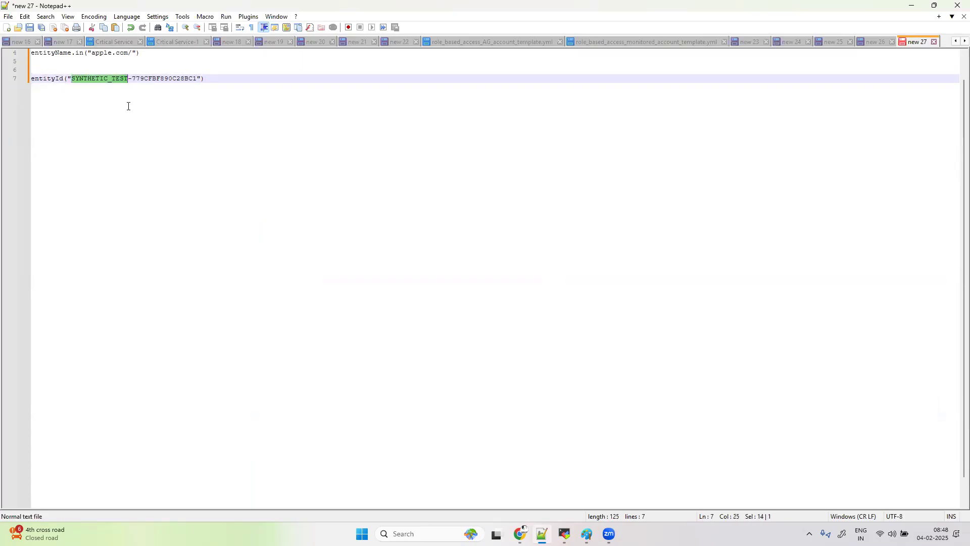
pyautogui.moveTo(214, 76); pyautogui.dragTo(23, 76)
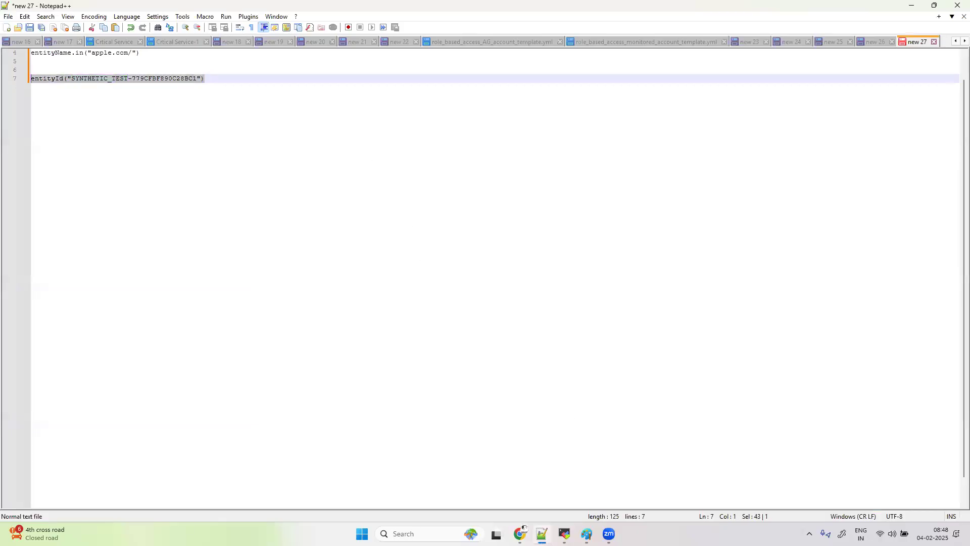
# Step: Return to the entity selector documentation in Chrome and re-read the entity type, entity ID and entity name criteria
pyautogui.hotkey('alt', 'Tab')
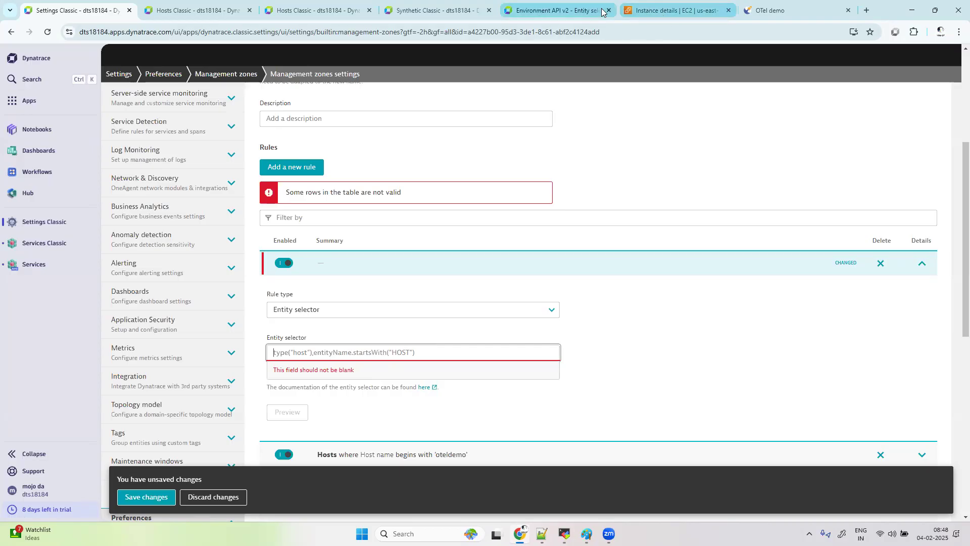
pyautogui.click(556, 10)
pyautogui.scroll(10, 423, 327)
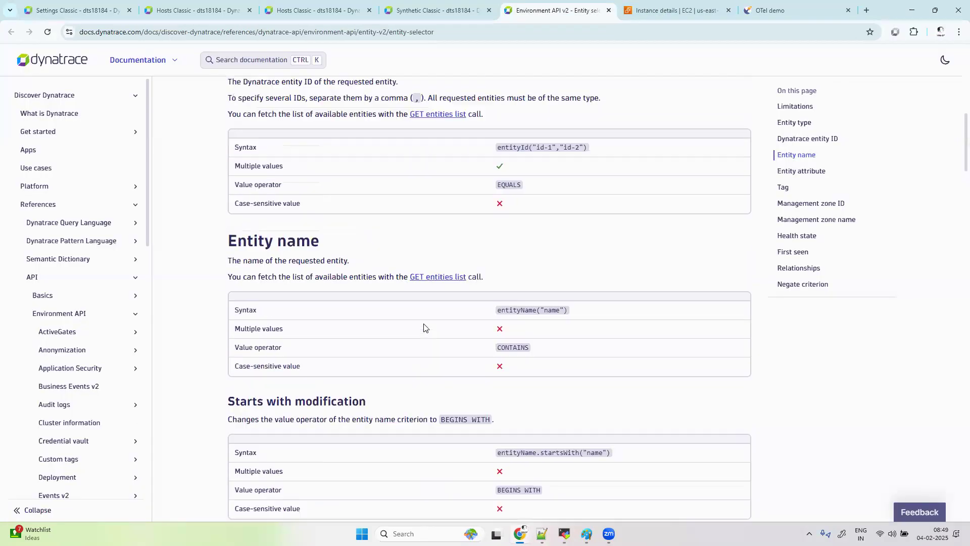
pyautogui.scroll(1, 424, 324)
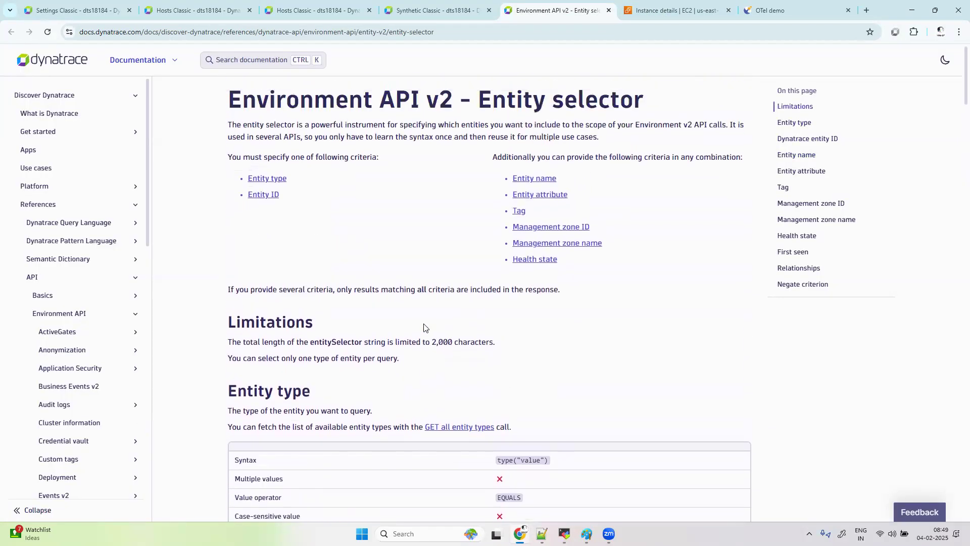
pyautogui.scroll(-4, 424, 324)
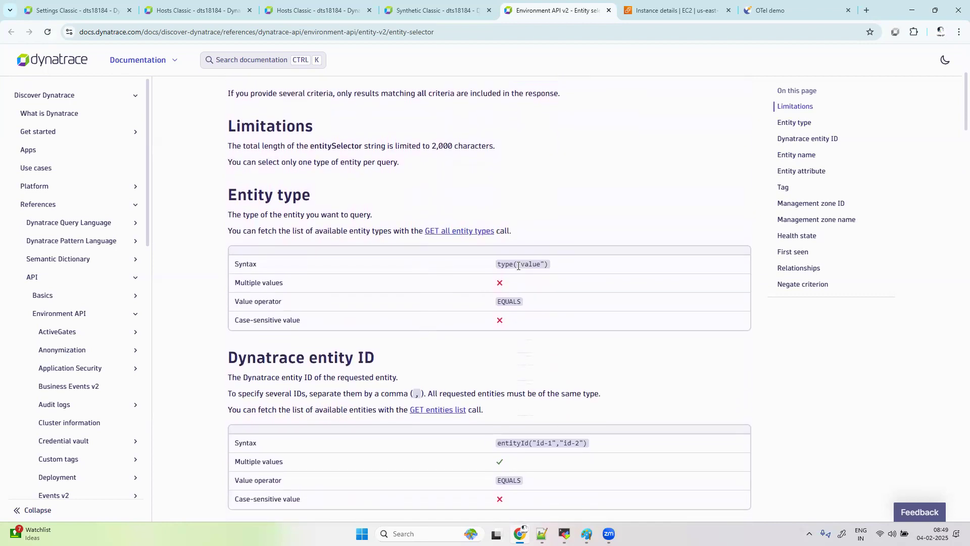
pyautogui.scroll(-3, 583, 332)
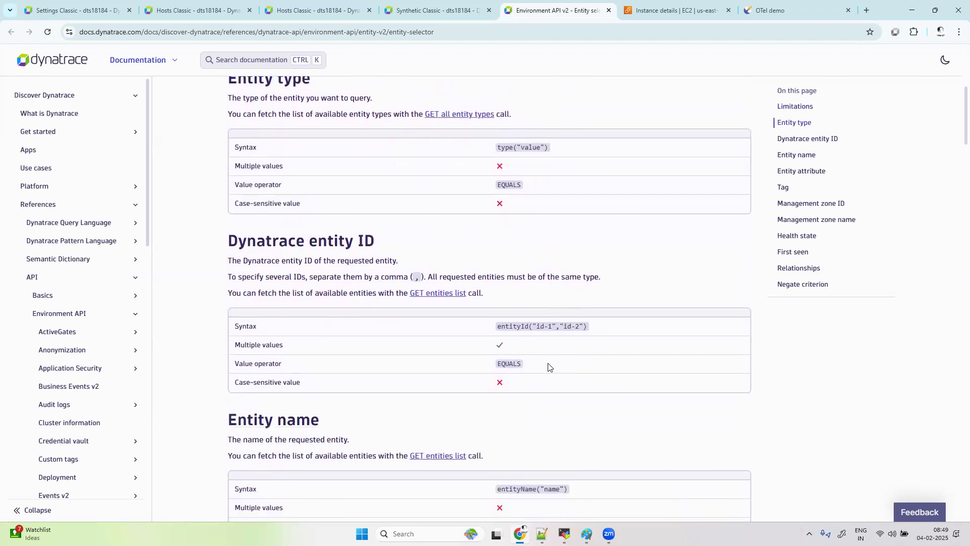
pyautogui.scroll(-3, 549, 366)
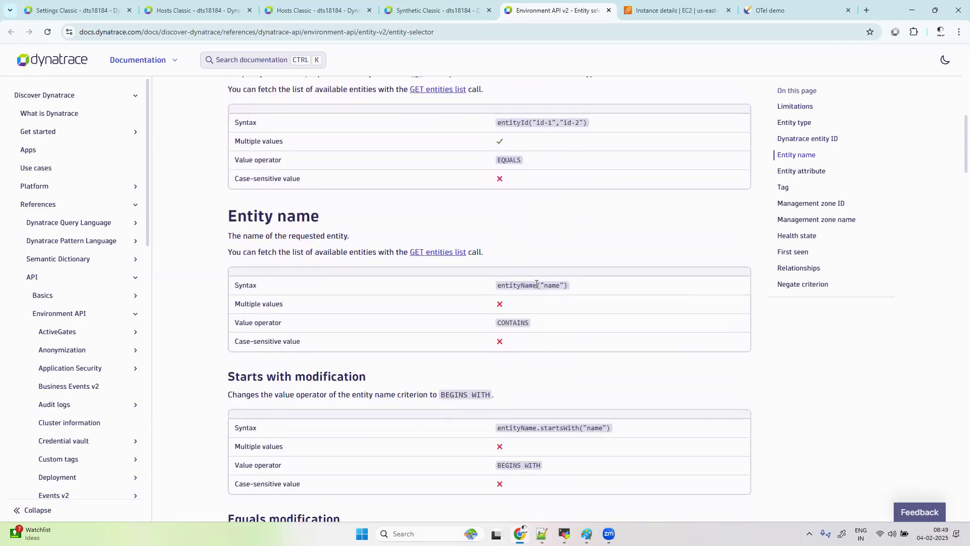
# Step: Try pasting only the keyword entityName from the documentation as the rule's entity selector
pyautogui.moveTo(536, 284); pyautogui.dragTo(493, 287)
pyautogui.hotkey('ctrl', 'c')
pyautogui.moveTo(522, 530)
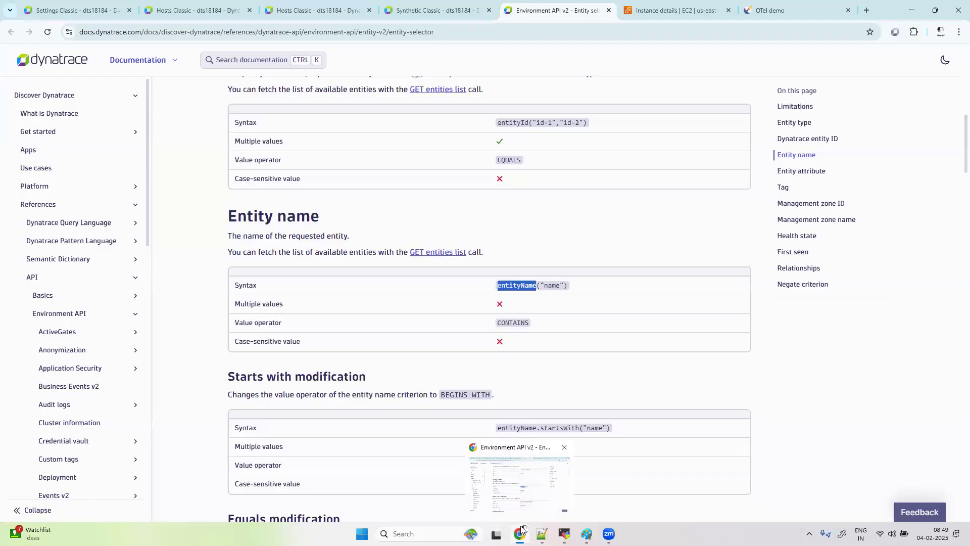
pyautogui.click(84, 8)
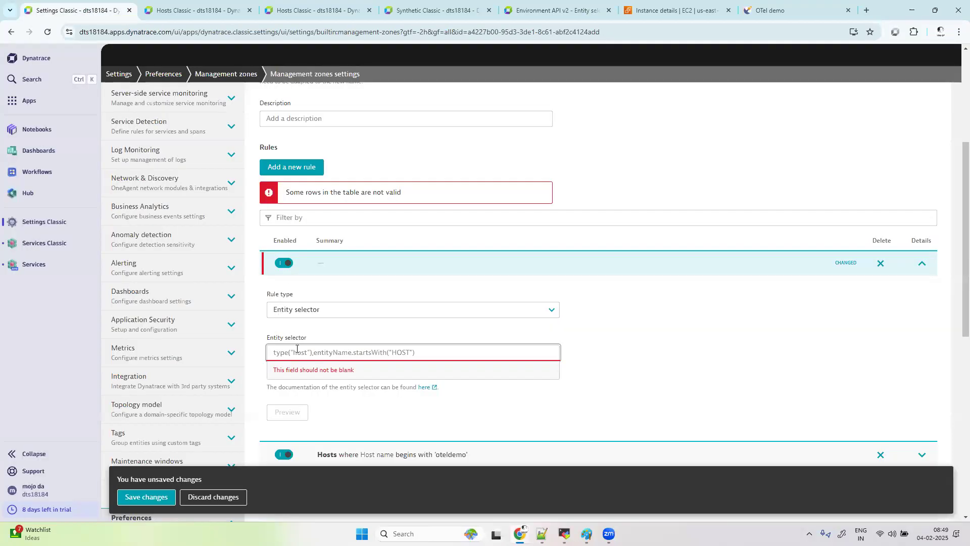
pyautogui.hotkey('ctrl', 'v')
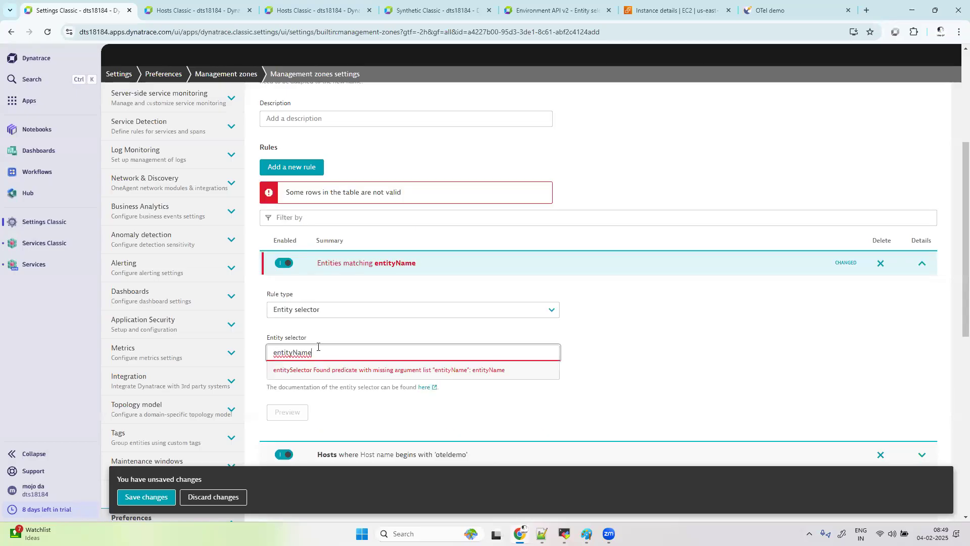
# Step: Replace the rule's entity selector with the full entityName("name") syntax copied from the documentation
pyautogui.click(539, 11)
pyautogui.moveTo(577, 286); pyautogui.dragTo(487, 285)
pyautogui.hotkey('ctrl', 'c')
pyautogui.click(104, 7)
pyautogui.moveTo(327, 351); pyautogui.dragTo(261, 357)
pyautogui.hotkey('ctrl', 'v')
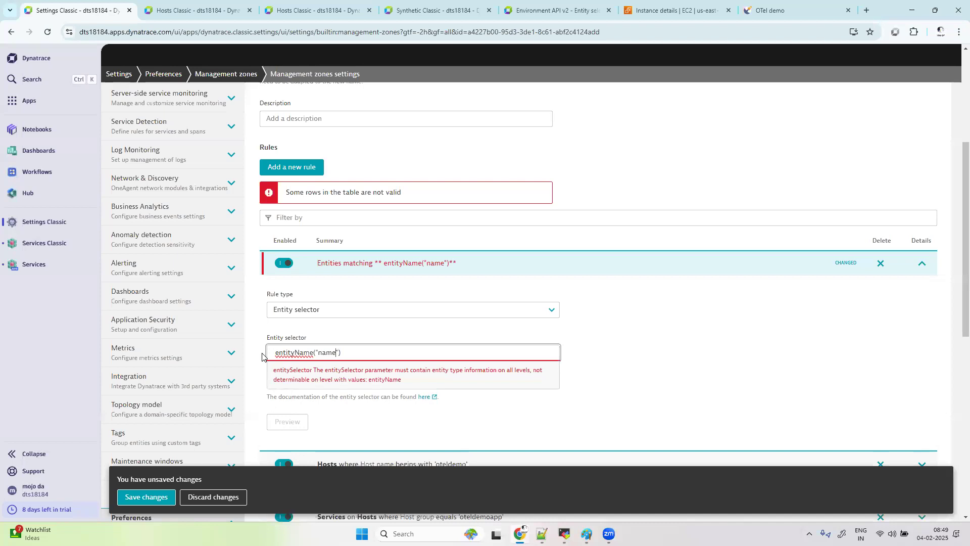
# Step: Check the browser monitor's name and put apple.com in place of the placeholder in the entityName criterion
pyautogui.press('BackSpace')
pyautogui.press('BackSpace')
pyautogui.press('BackSpace')
pyautogui.press('BackSpace')
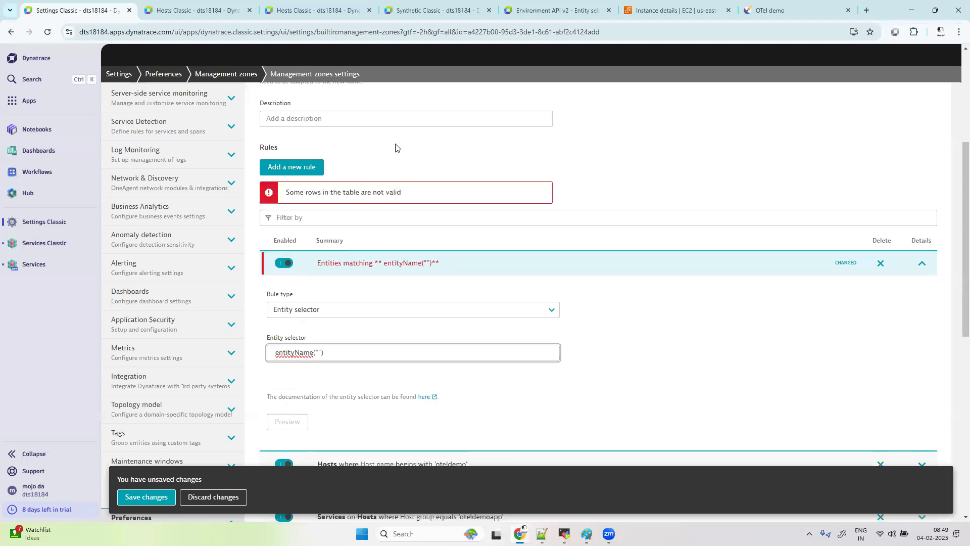
pyautogui.click(423, 2)
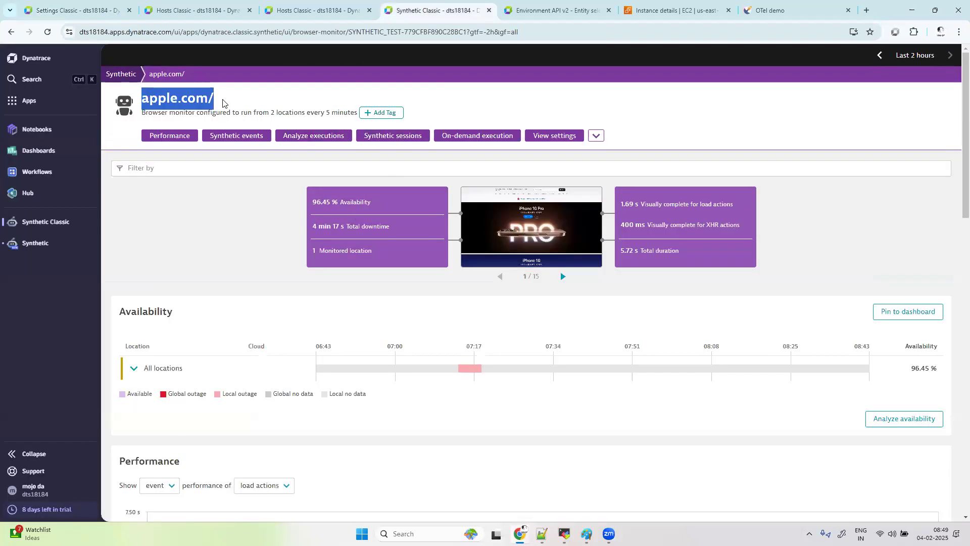
pyautogui.click(76, 10)
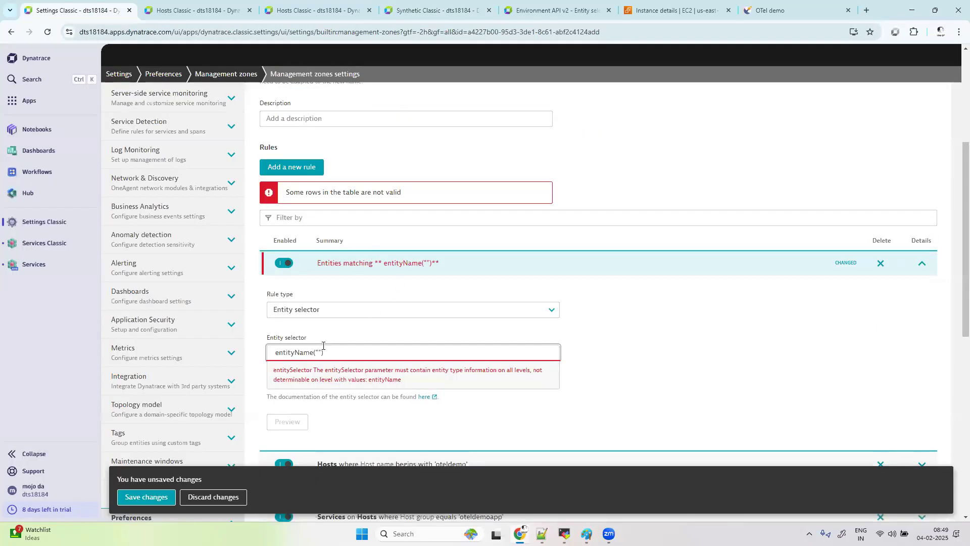
pyautogui.write('apple.com/')
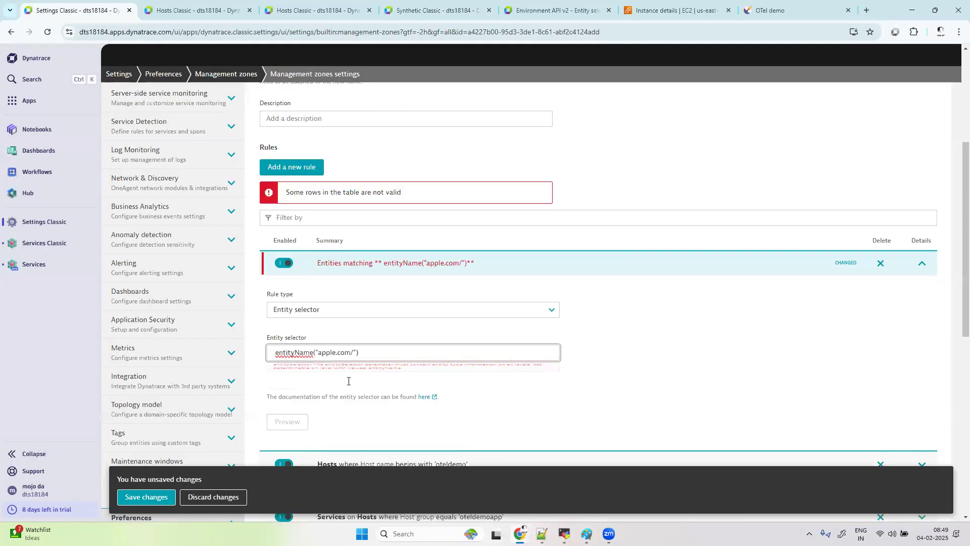
pyautogui.press('BackSpace')
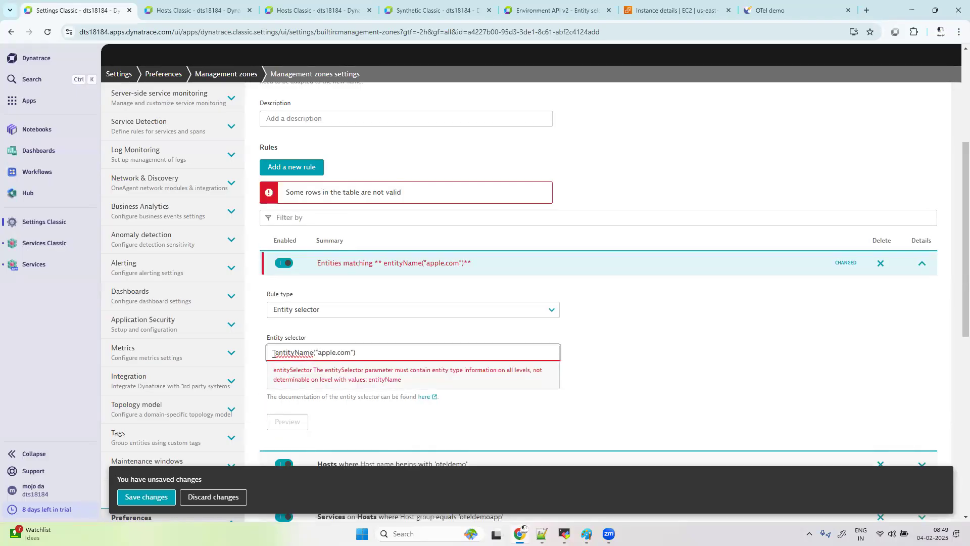
# Step: Try putting type(syntheitc), in front of the entityName("apple.com") criterion
pyautogui.click(273, 357)
pyautogui.write('ty')
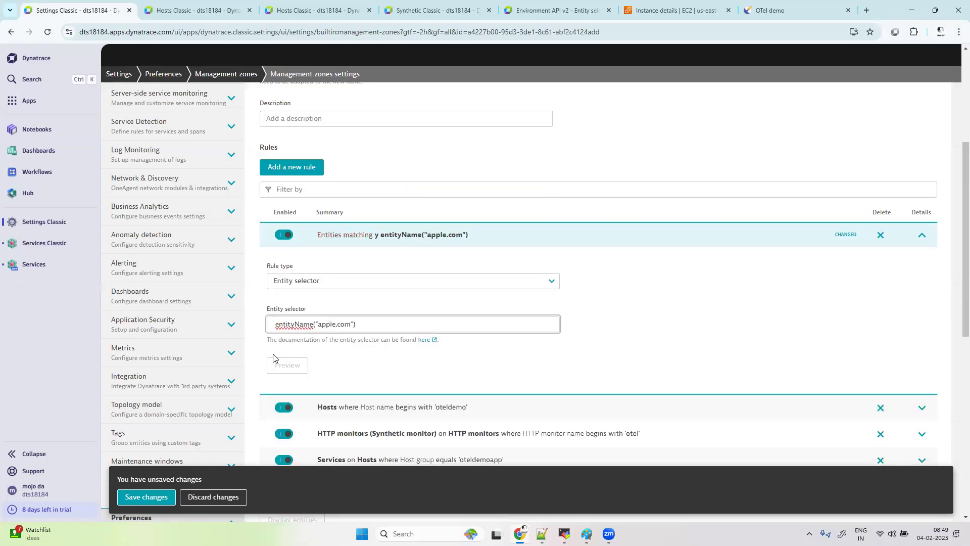
pyautogui.write('pe()')
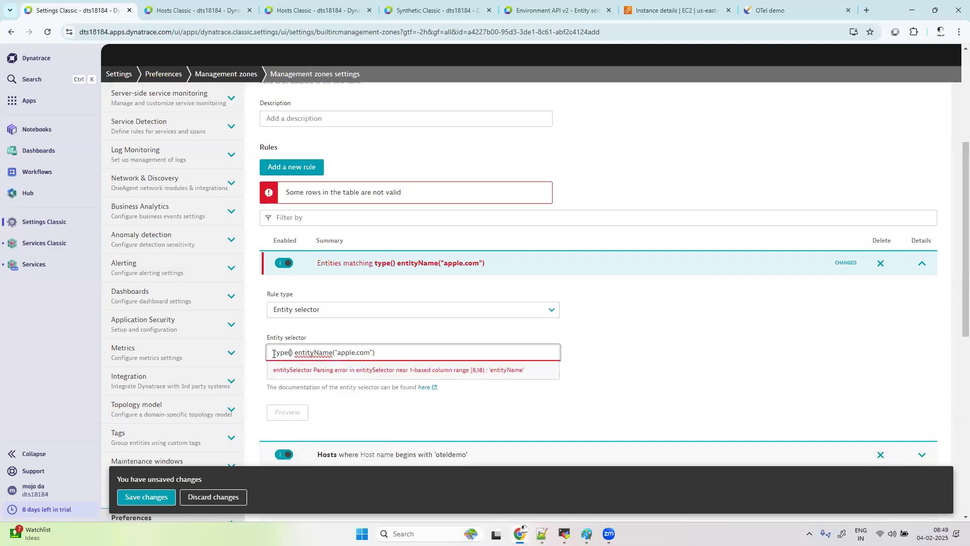
pyautogui.press('Left')
pyautogui.write('syntheitc')
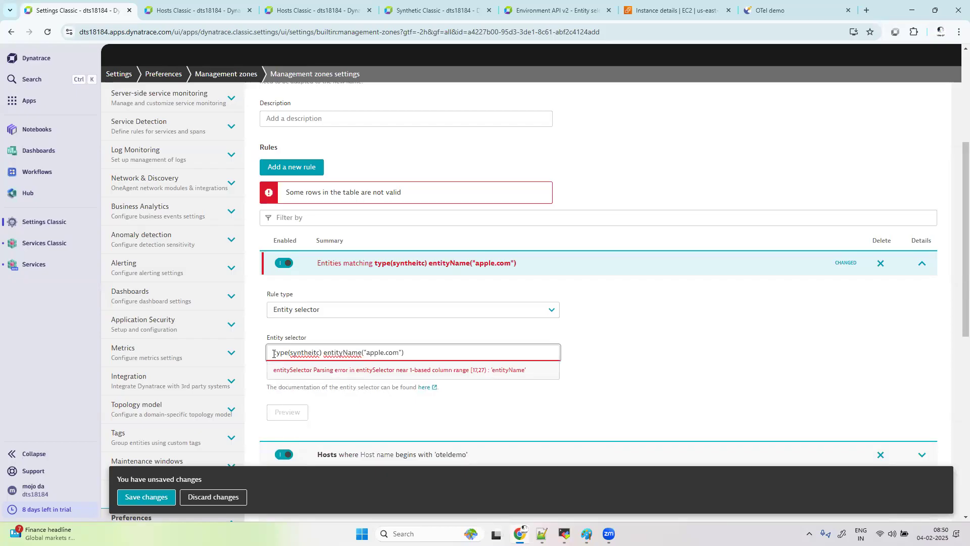
pyautogui.press('Right')
pyautogui.write(',')
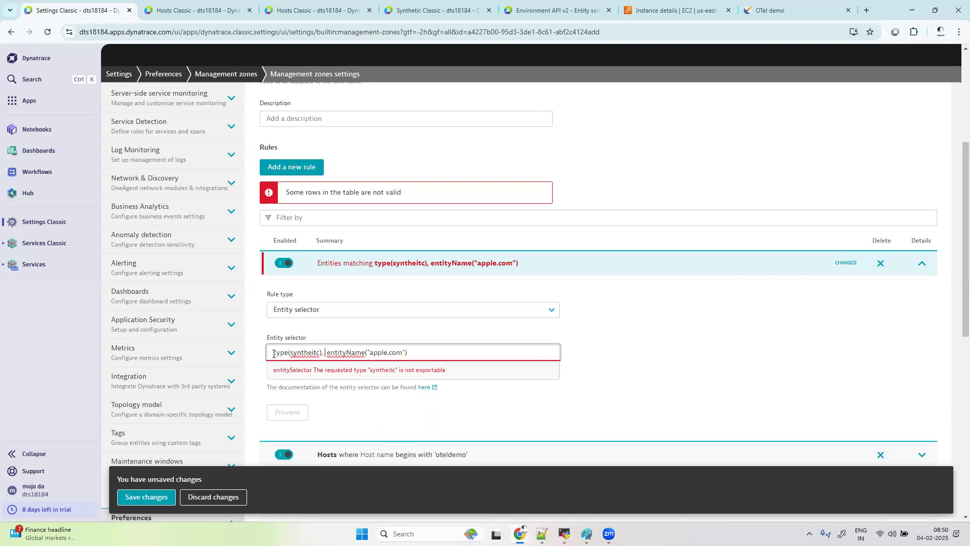
# Step: Remove the type(syntheitc) criterion and its comma, leaving only entityName("apple.com") in the entity selector
pyautogui.press('BackSpace')
pyautogui.write(',')
pyautogui.press('BackSpace')
pyautogui.press('BackSpace')
pyautogui.press('BackSpace')
pyautogui.press('BackSpace')
pyautogui.press('BackSpace')
pyautogui.press('BackSpace')
pyautogui.press('BackSpace')
pyautogui.press('BackSpace')
pyautogui.press('BackSpace')
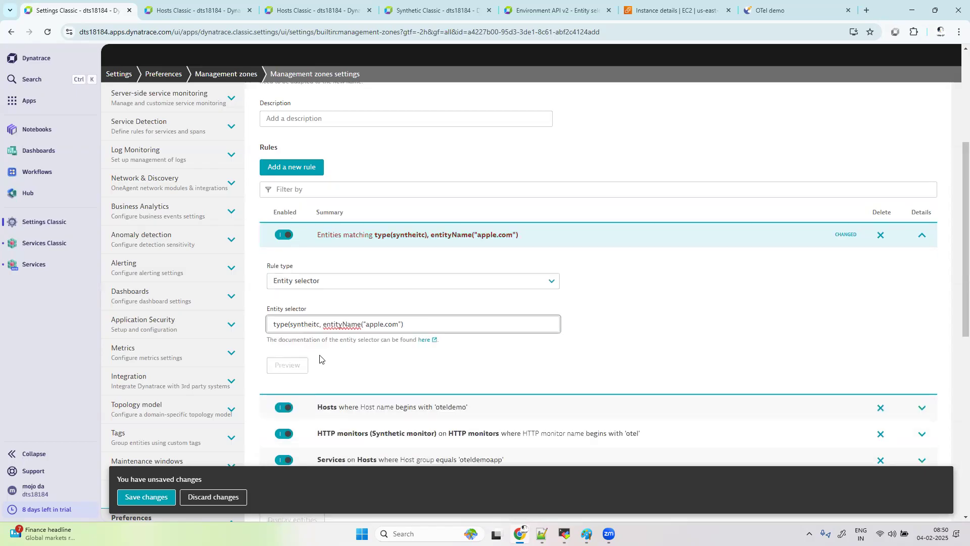
pyautogui.press('BackSpace')
pyautogui.press('BackSpace')
pyautogui.press('BackSpace')
pyautogui.press('BackSpace')
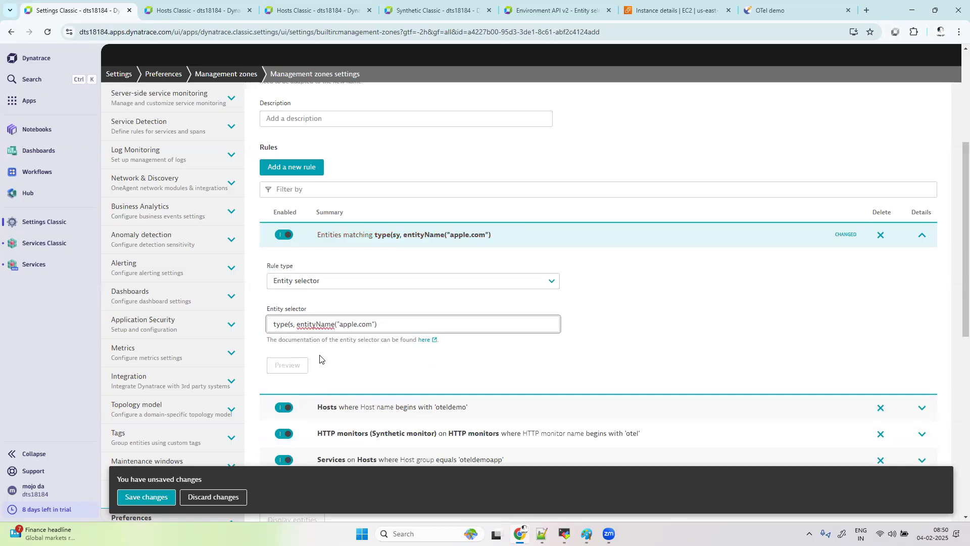
pyautogui.press('BackSpace')
pyautogui.press('BackSpace')
pyautogui.press('BackSpace')
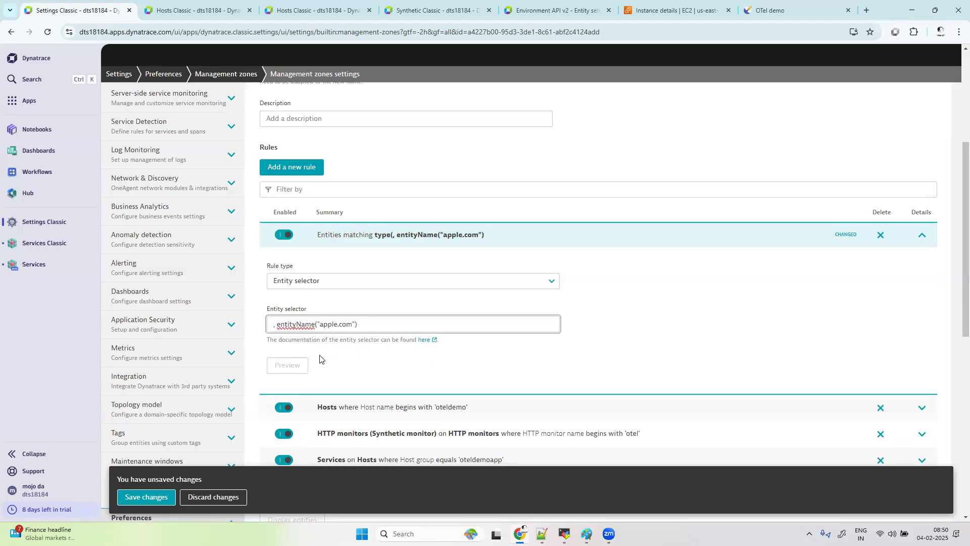
pyautogui.press('Delete')
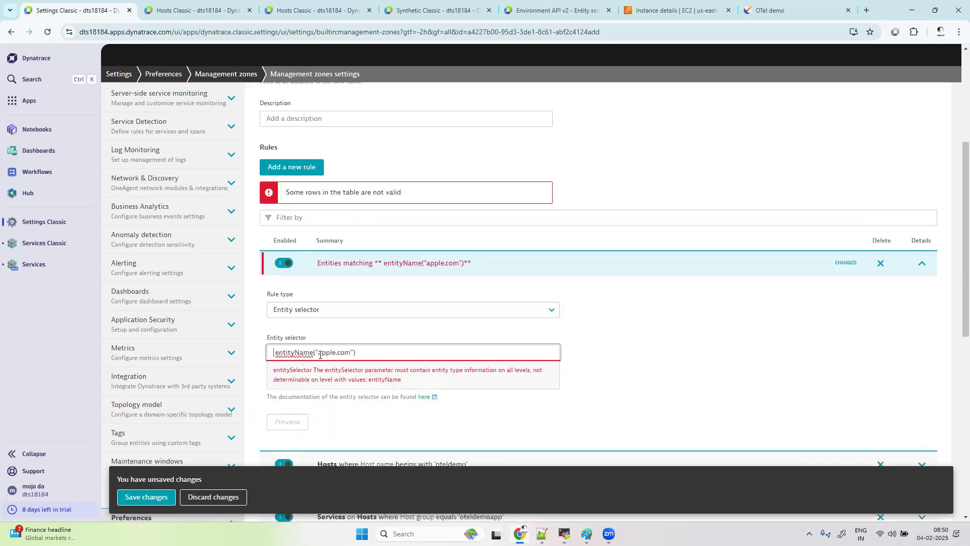
# Step: Try type(http_monitor) as the entity type in front of the entityName("apple.com") criterion
pyautogui.write('type')
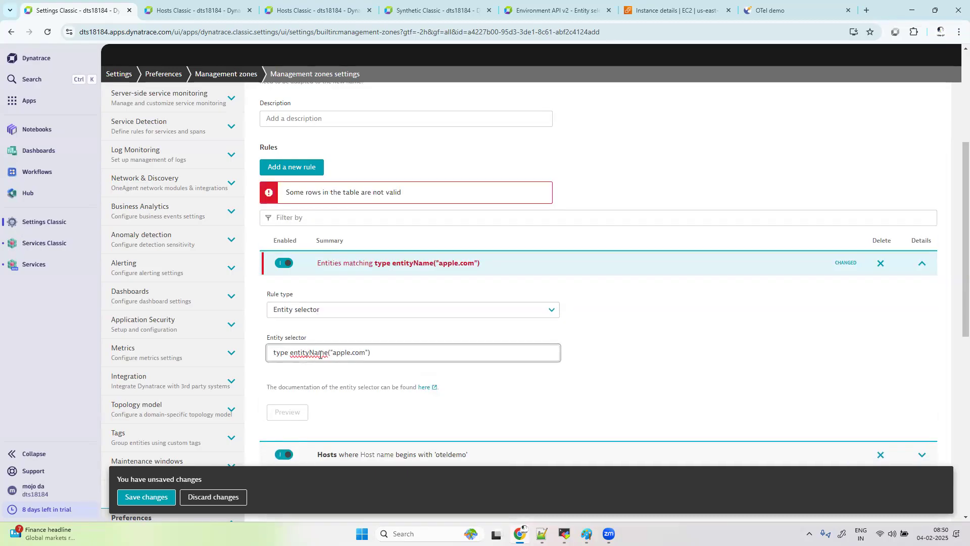
pyautogui.press('Left')
pyautogui.write('()')
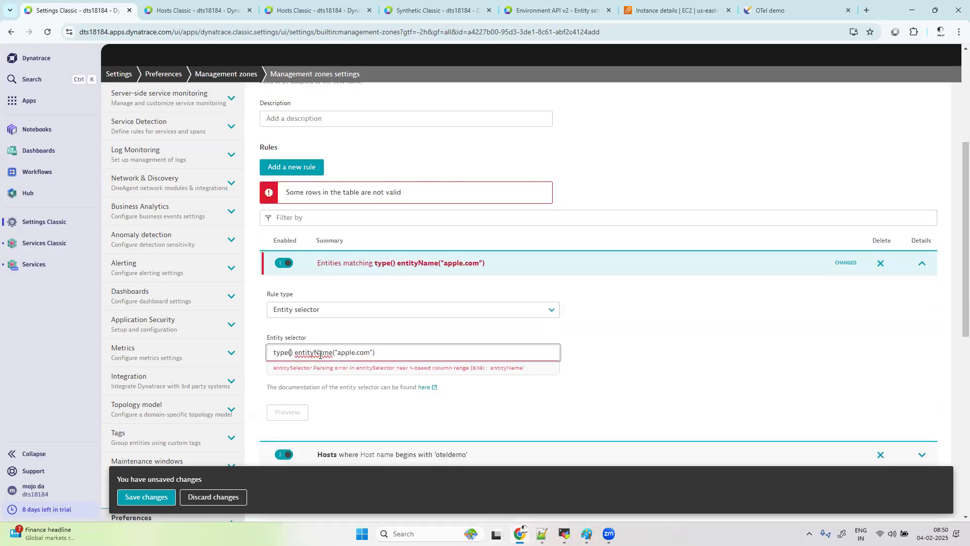
pyautogui.write('http_m')
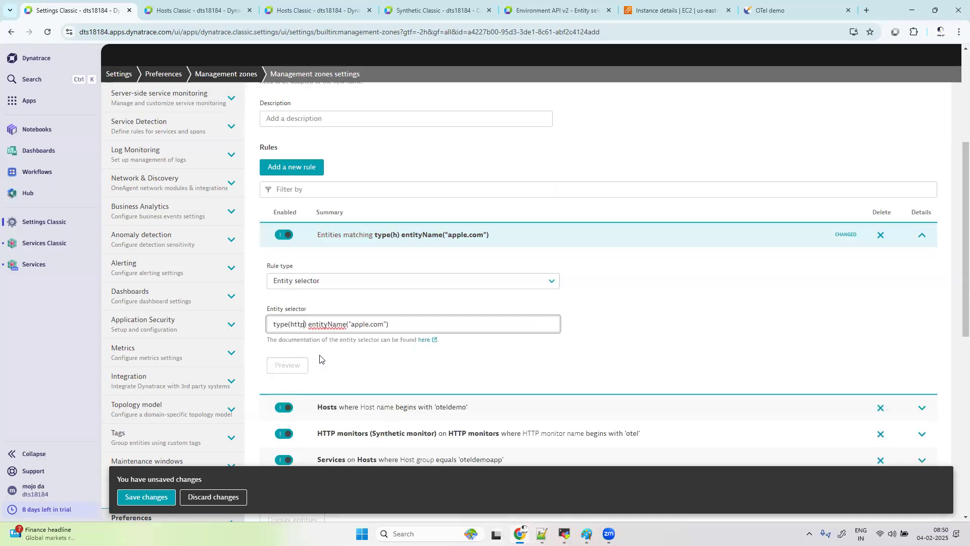
pyautogui.write('onit')
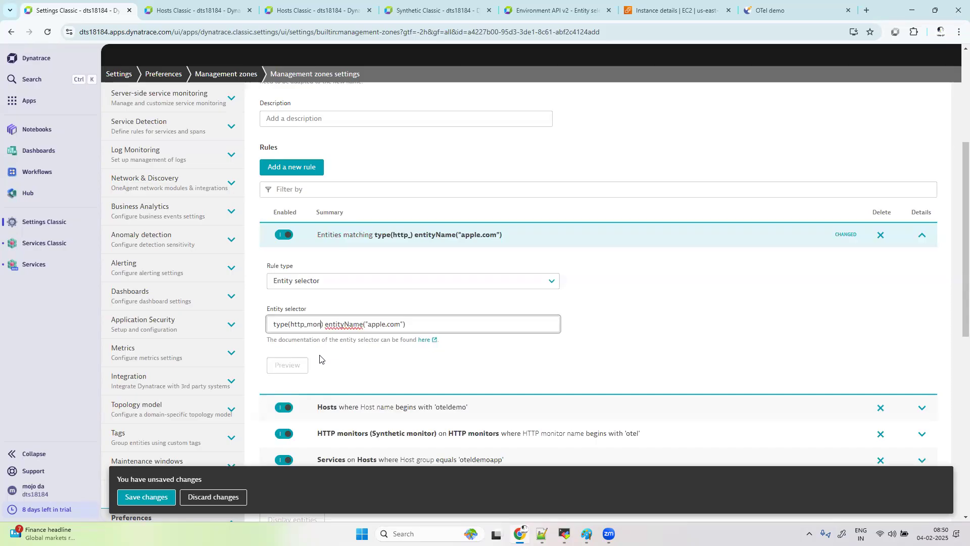
pyautogui.write('or')
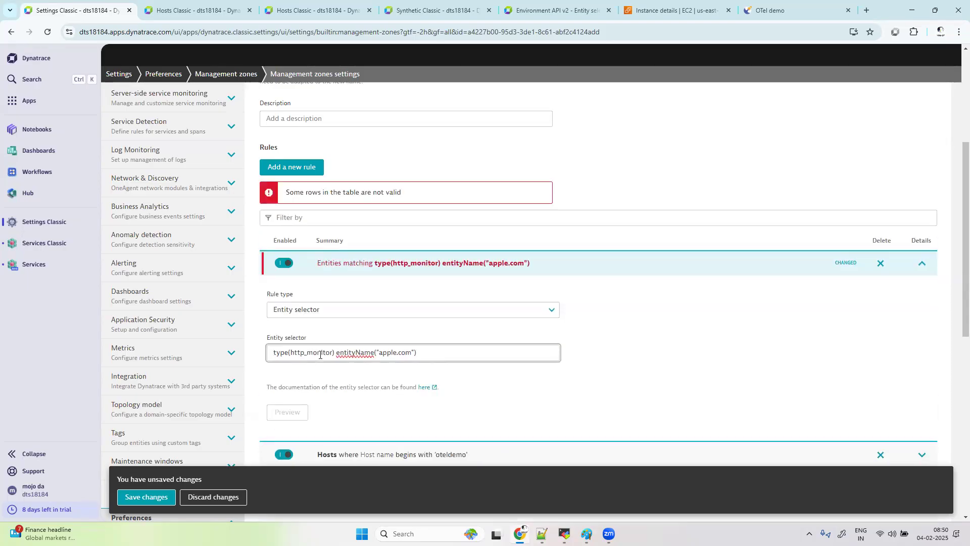
# Step: Delete the type(http_monitor) criterion and the leading space before entityName("apple.com")
pyautogui.press('BackSpace')
pyautogui.press('BackSpace')
pyautogui.press('BackSpace')
pyautogui.press('BackSpace')
pyautogui.press('BackSpace')
pyautogui.press('BackSpace')
pyautogui.press('BackSpace')
pyautogui.press('BackSpace')
pyautogui.press('BackSpace')
pyautogui.press('BackSpace')
pyautogui.press('BackSpace')
pyautogui.press('BackSpace')
pyautogui.press('BackSpace')
pyautogui.press('BackSpace')
pyautogui.press('BackSpace')
pyautogui.press('BackSpace')
pyautogui.press('BackSpace')
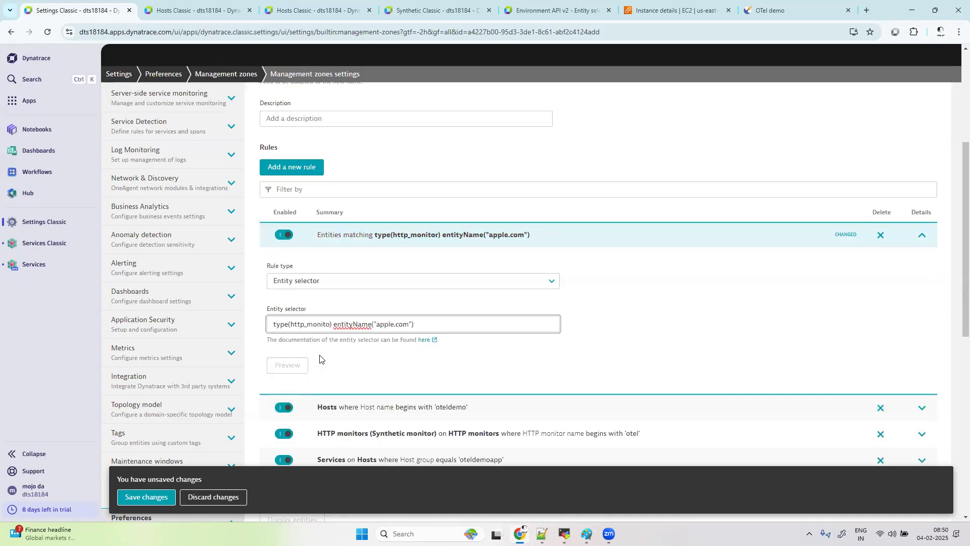
pyautogui.press('Delete')
pyautogui.press('Delete')
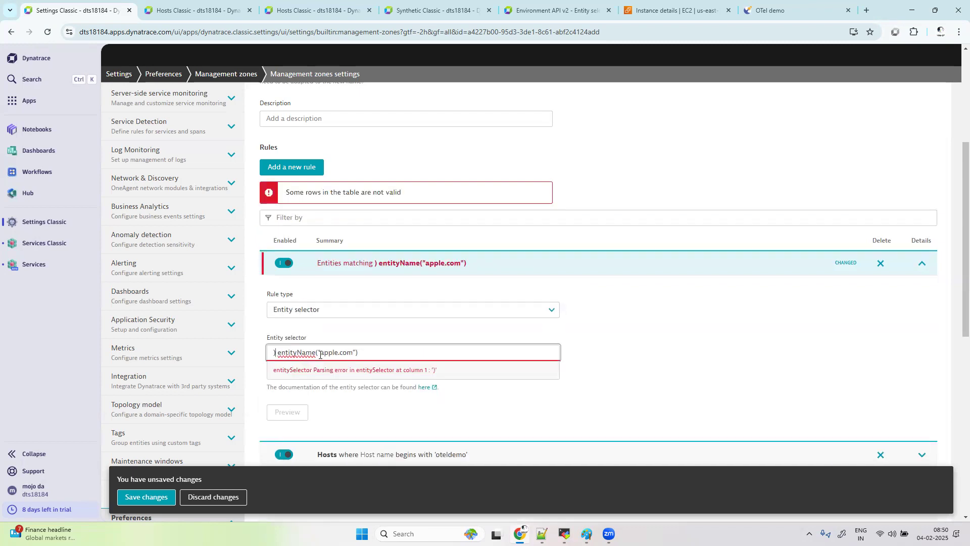
pyautogui.press('Delete')
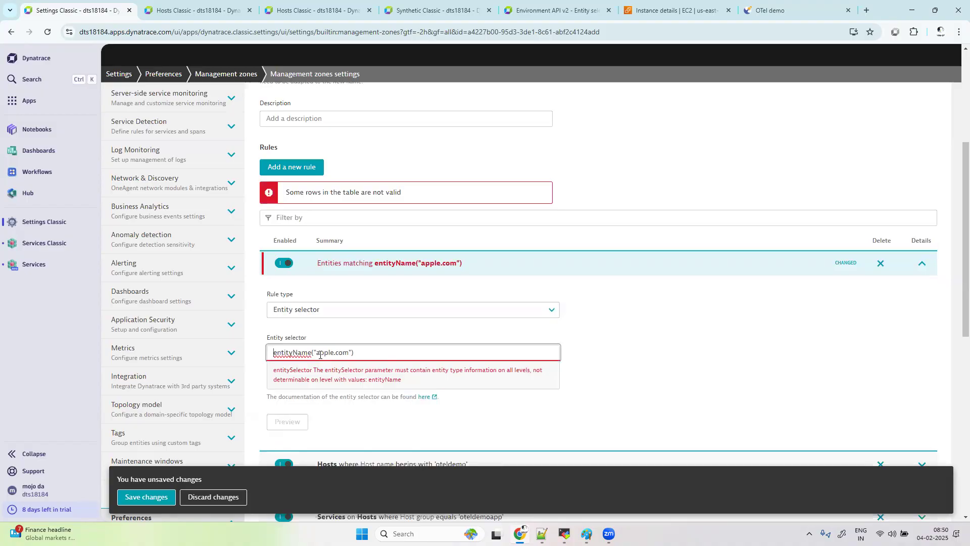
# Step: Examine the synthetic monitor types a Monitored entity rule can apply to, and return the rule type to Entity selector
pyautogui.click(381, 310)
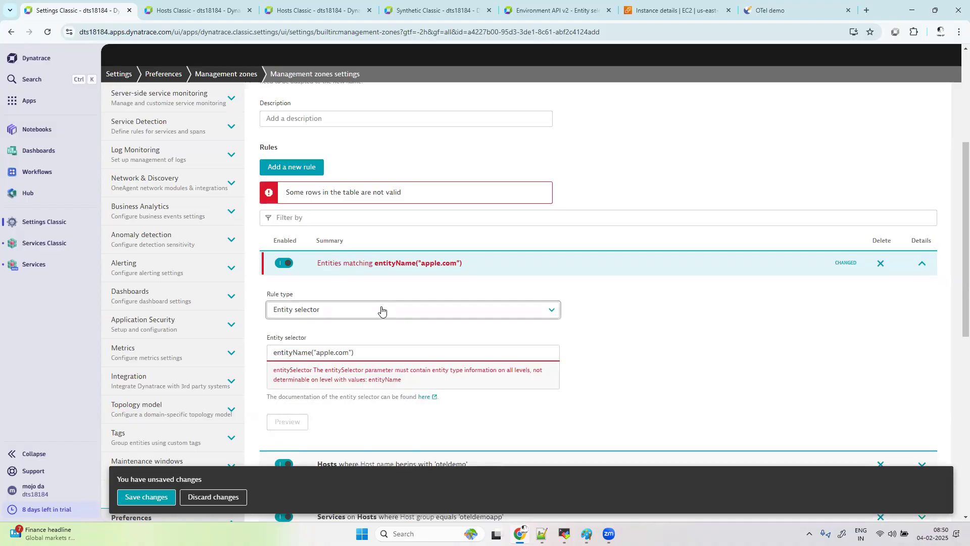
pyautogui.click(331, 326)
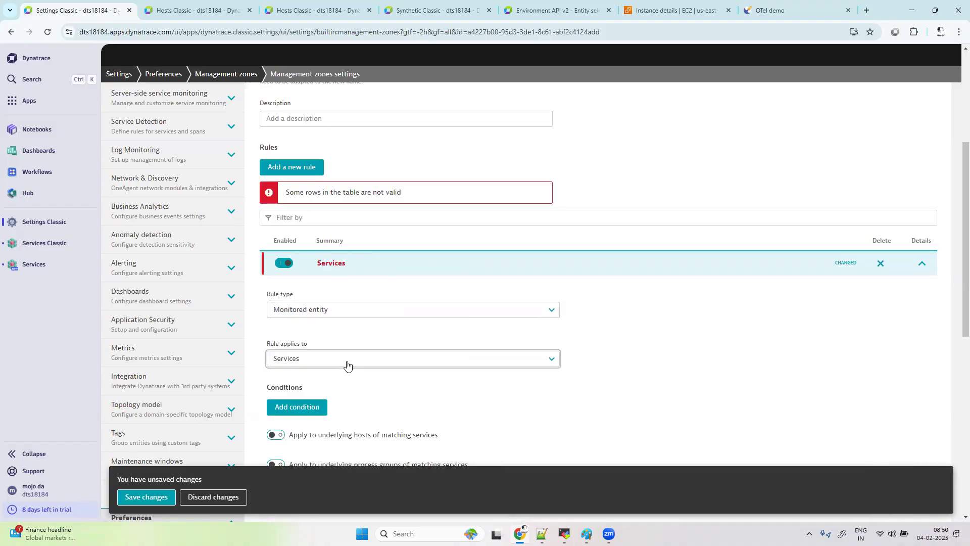
pyautogui.click(348, 359)
pyautogui.scroll(-3, 355, 464)
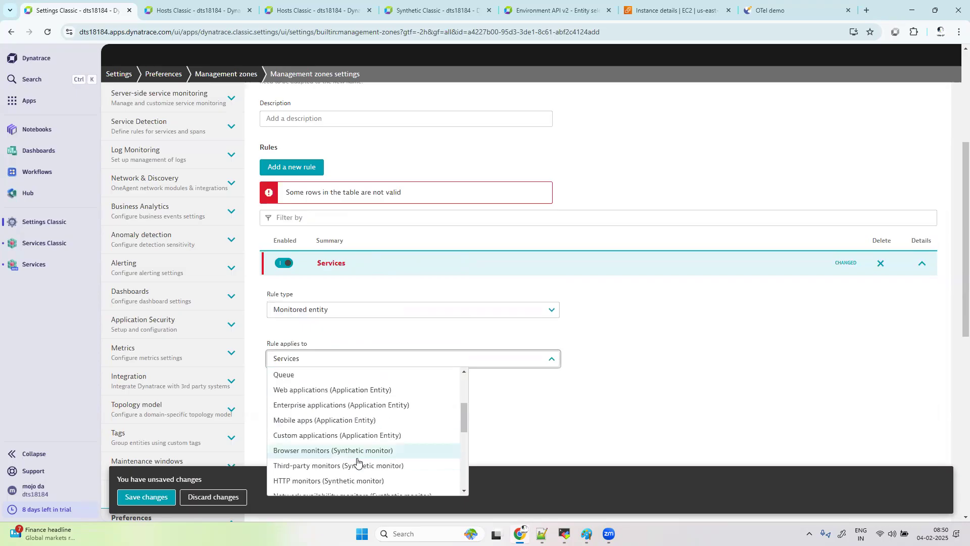
pyautogui.scroll(-1, 331, 460)
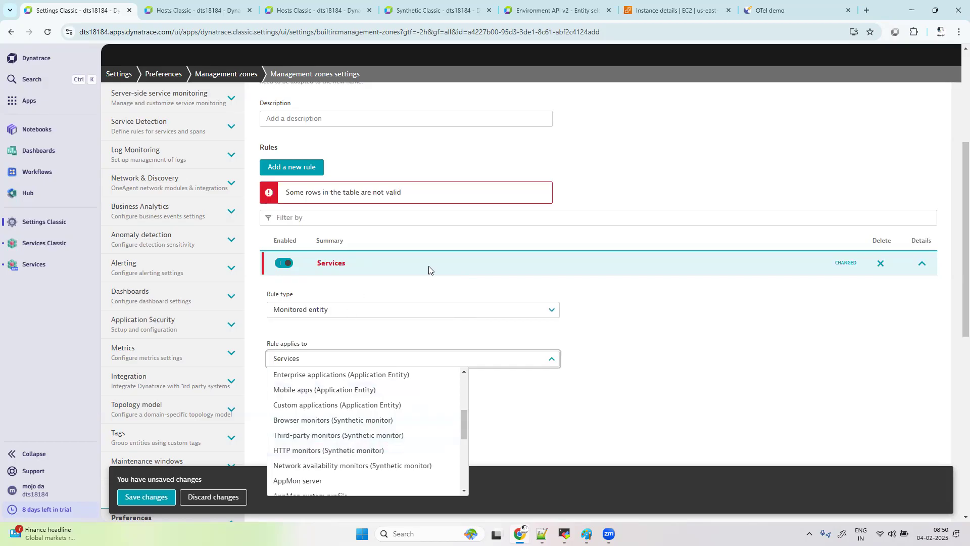
pyautogui.click(496, 317)
pyautogui.click(496, 317)
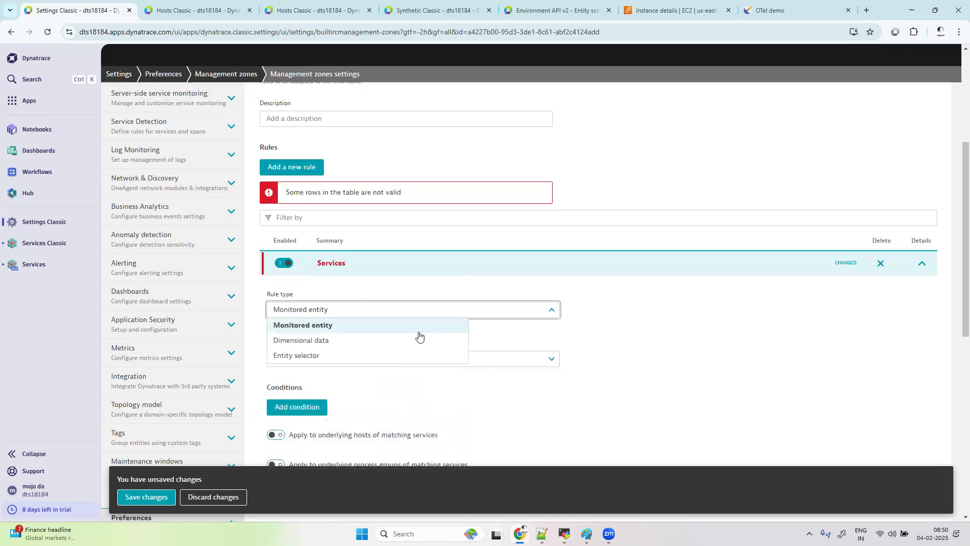
pyautogui.click(340, 355)
# Step: Set the rule type to Entity selector and try a type("Syntheitc ") criterion in front of entityName("apple.com")
pyautogui.click(303, 353)
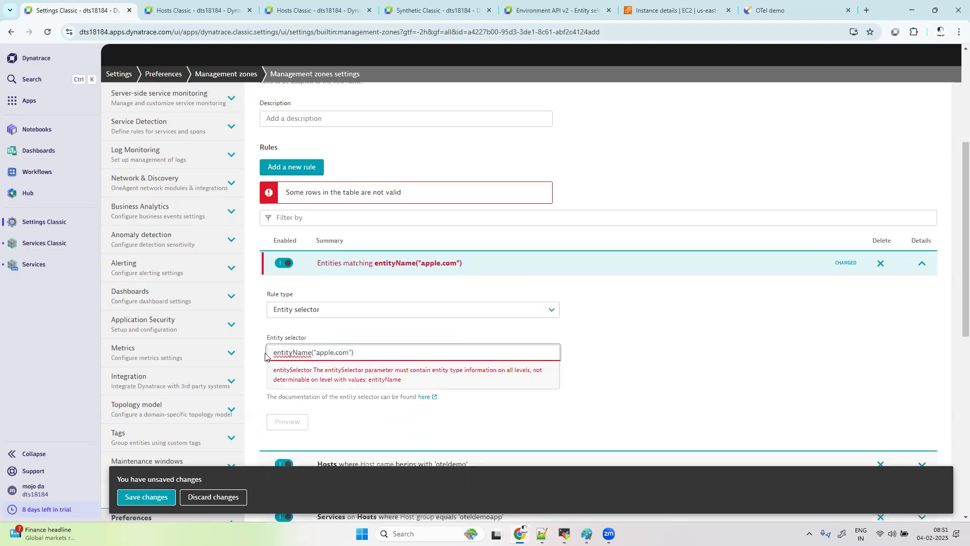
pyautogui.write('type')
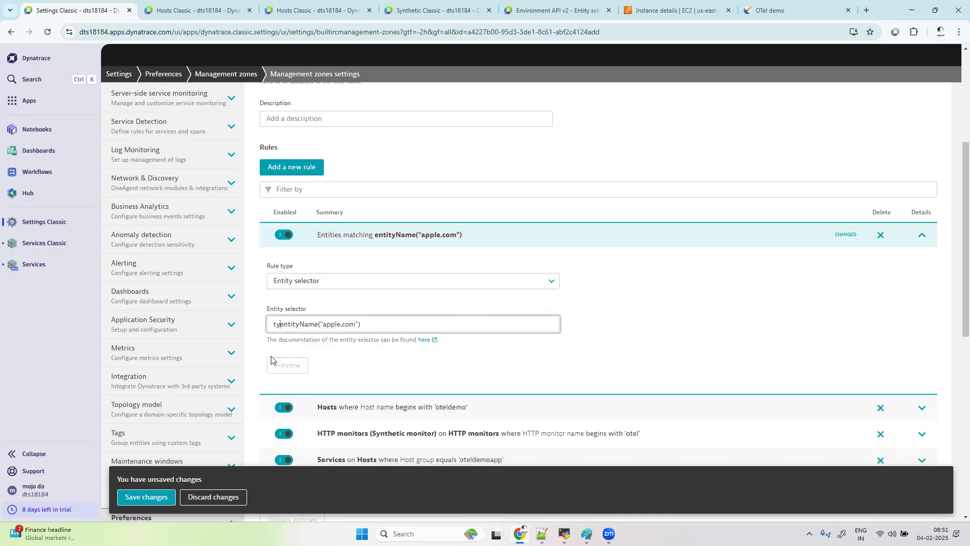
pyautogui.write('()')
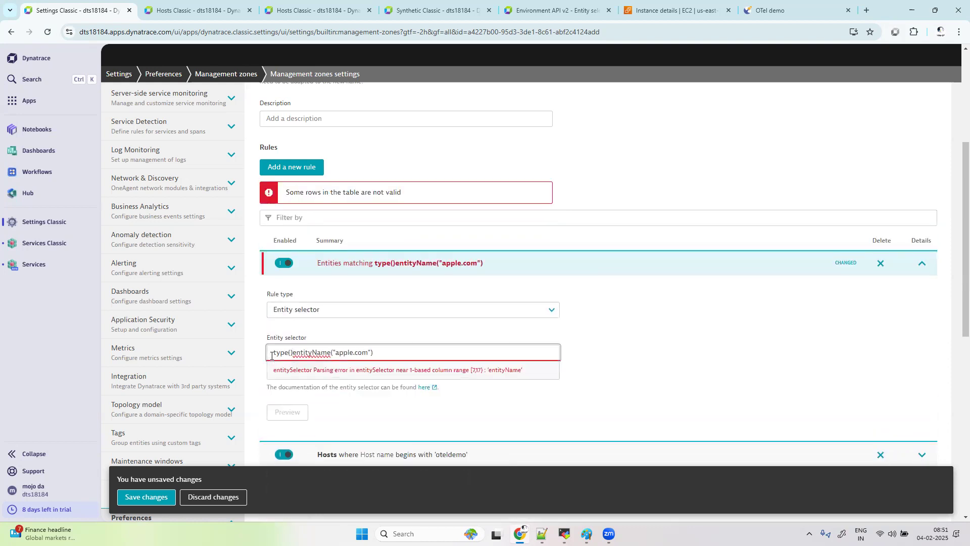
pyautogui.write('""')
pyautogui.press('Left')
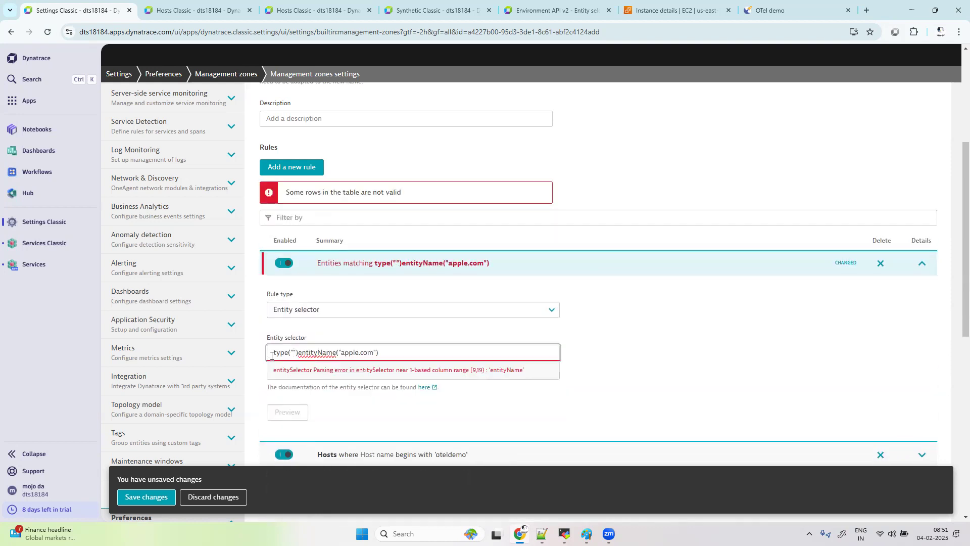
pyautogui.press('capslock')
pyautogui.write('S')
pyautogui.press('capslock')
pyautogui.write('yntheitc')
pyautogui.press('capslock')
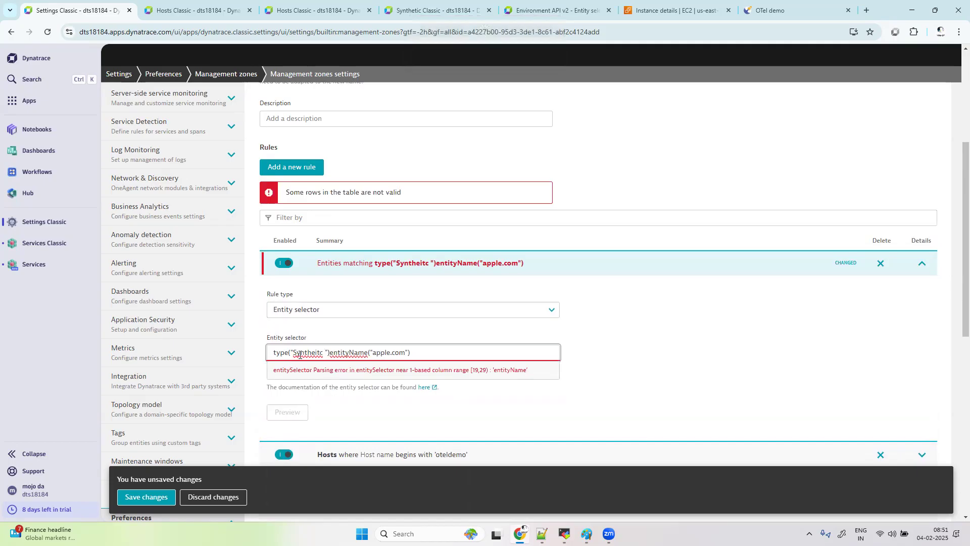
# Step: Correct the misspelled entity type and complete it as type("Synthetic Monitor") without the trailing space
pyautogui.rightClick(301, 353)
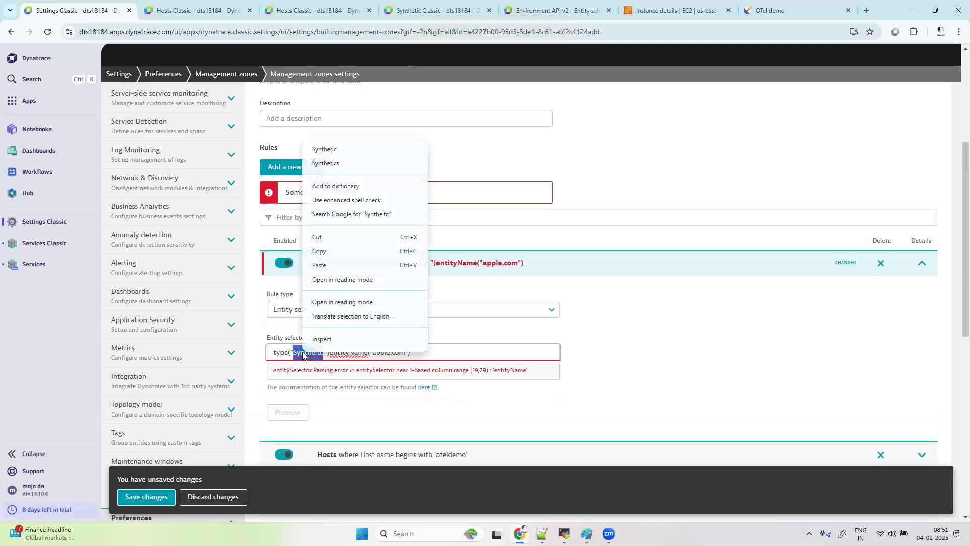
pyautogui.click(338, 149)
pyautogui.press('capslock')
pyautogui.write('M')
pyautogui.press('capslock')
pyautogui.write('onitor')
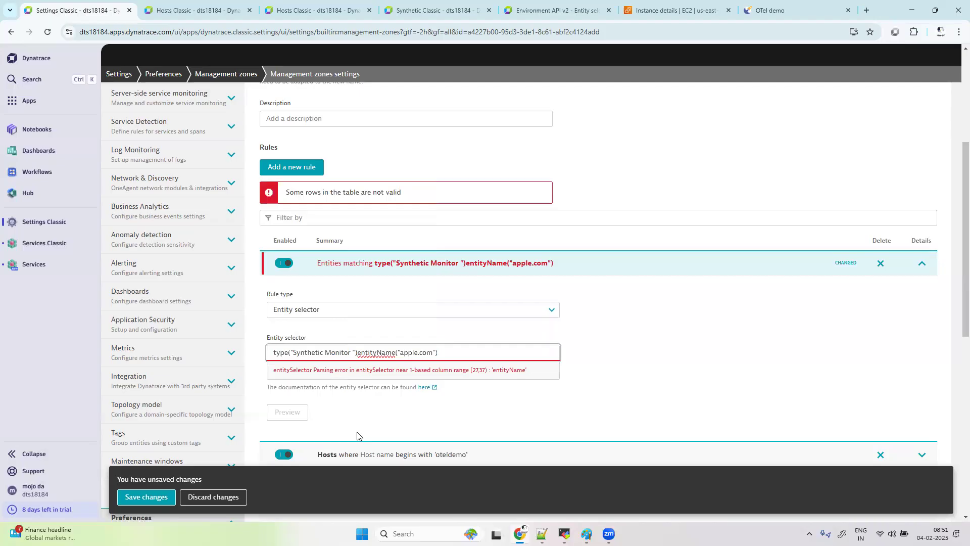
pyautogui.press('Delete')
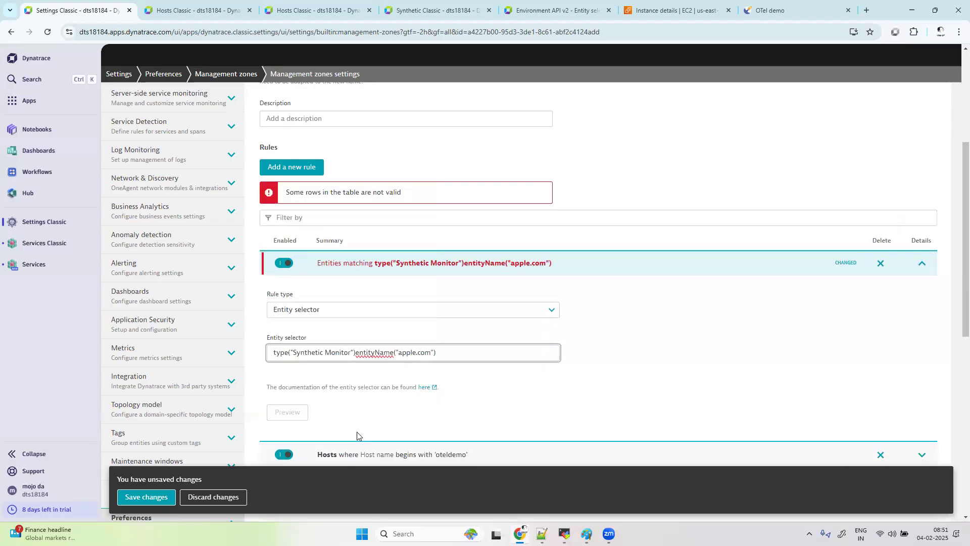
# Step: Delete the entityName("apple.com") criterion and clear the remaining type("Synthetic Monitor") criterion from the entity selector
pyautogui.moveTo(437, 352); pyautogui.dragTo(353, 362)
pyautogui.press('Delete')
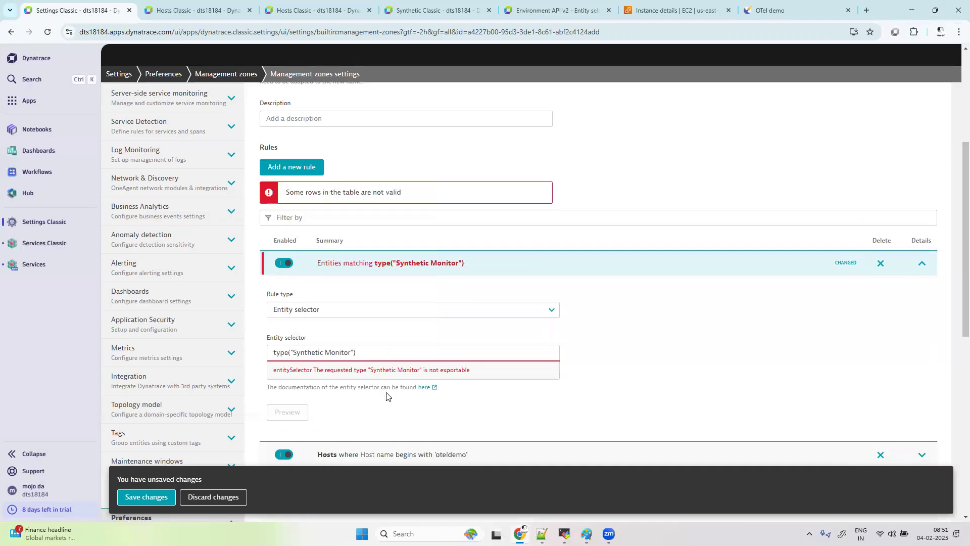
pyautogui.click(325, 352)
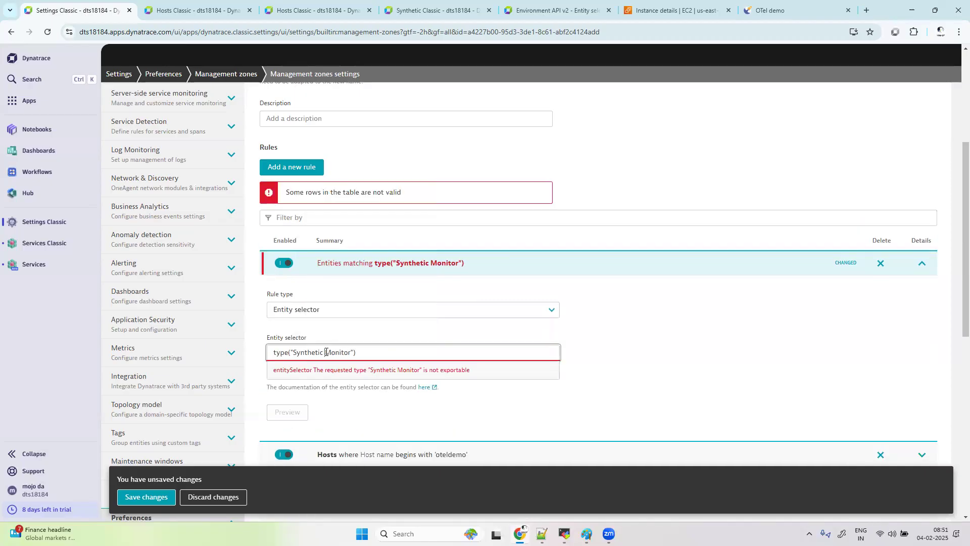
pyautogui.press('BackSpace')
pyautogui.press('BackSpace')
pyautogui.press('BackSpace')
pyautogui.press('BackSpace')
pyautogui.press('BackSpace')
pyautogui.press('BackSpace')
pyautogui.press('BackSpace')
pyautogui.press('BackSpace')
pyautogui.press('BackSpace')
pyautogui.press('BackSpace')
pyautogui.press('BackSpace')
pyautogui.press('BackSpace')
pyautogui.press('BackSpace')
pyautogui.press('BackSpace')
pyautogui.press('BackSpace')
pyautogui.press('BackSpace')
pyautogui.press('BackSpace')
pyautogui.press('BackSpace')
pyautogui.press('BackSpace')
pyautogui.press('BackSpace')
pyautogui.press('BackSpace')
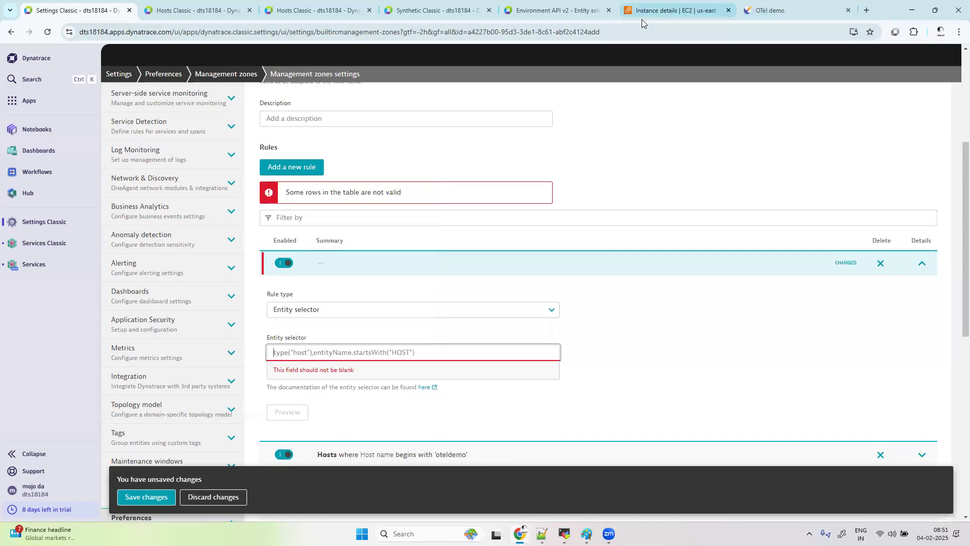
# Step: Copy the apple.com/ browser monitor's entity ID, SYNTHETIC_TEST-779CFBF890C28BC1, from its page address
pyautogui.click(435, 11)
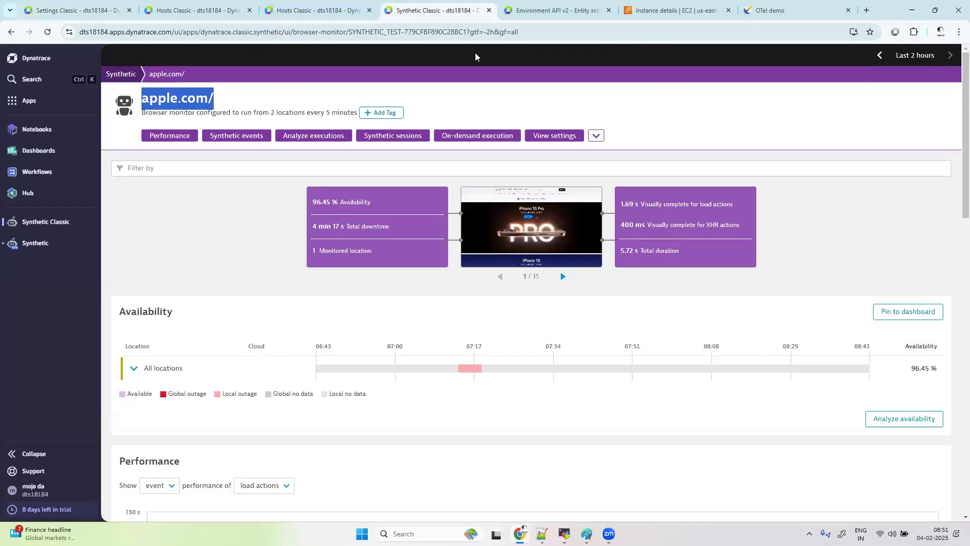
pyautogui.doubleClick(414, 32)
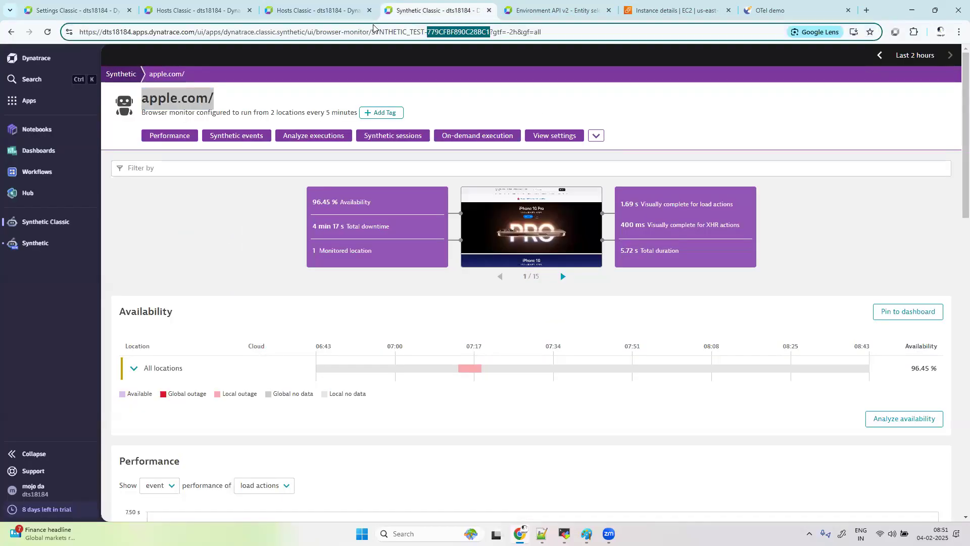
pyautogui.moveTo(372, 32); pyautogui.dragTo(489, 33)
pyautogui.hotkey('ctrl', 'c')
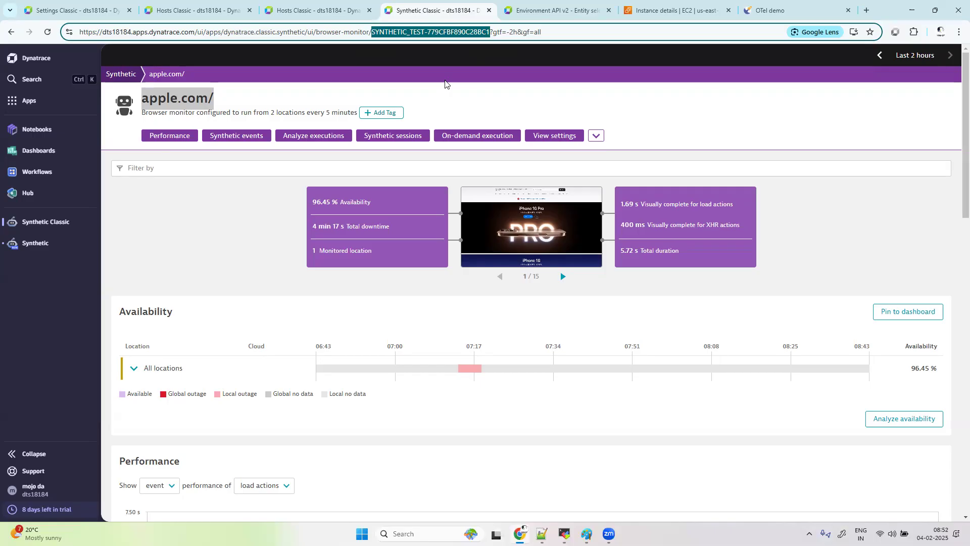
# Step: Set the management zone rule's entity selector to entityId("SYNTHETIC_TEST-779CFBF890C28BC1")
pyautogui.click(76, 10)
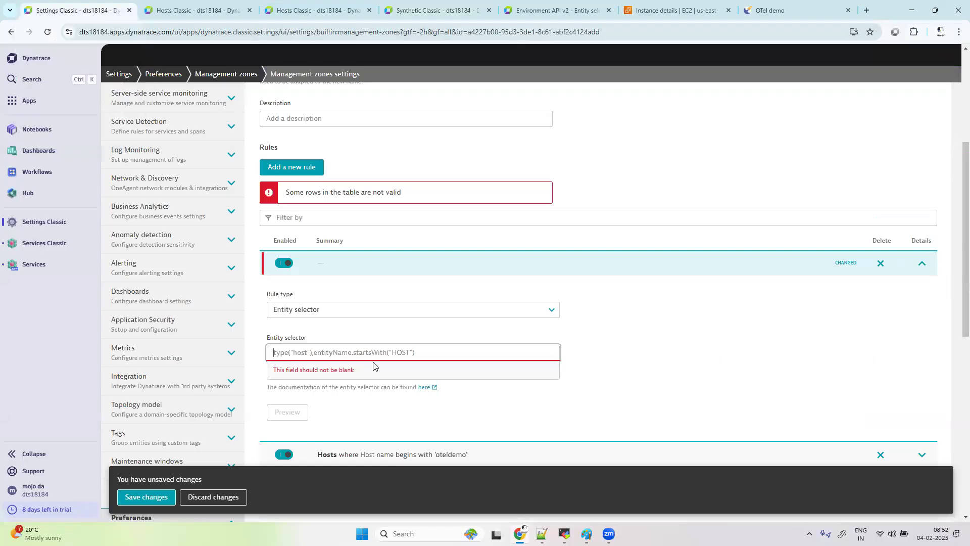
pyautogui.click(337, 351)
pyautogui.write('entity')
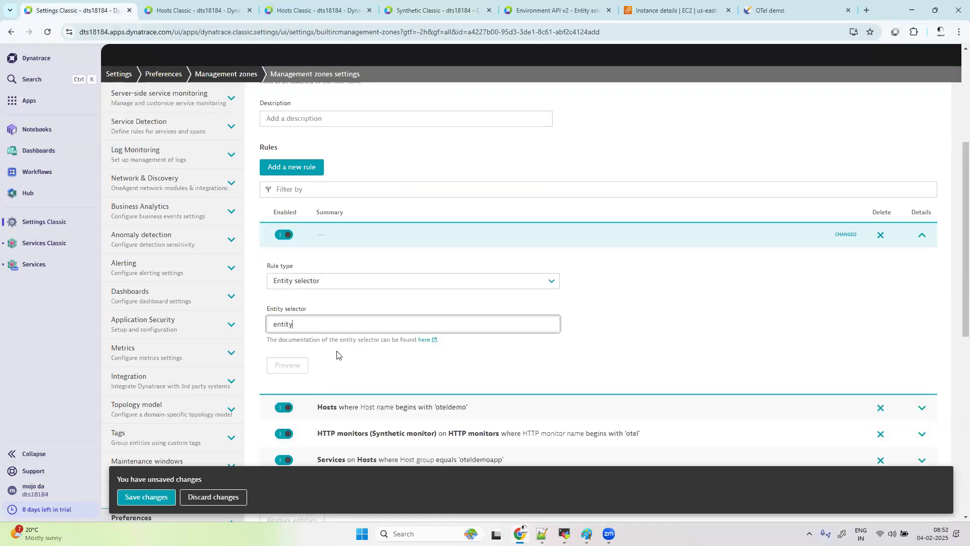
pyautogui.press('capslock')
pyautogui.write('Id()')
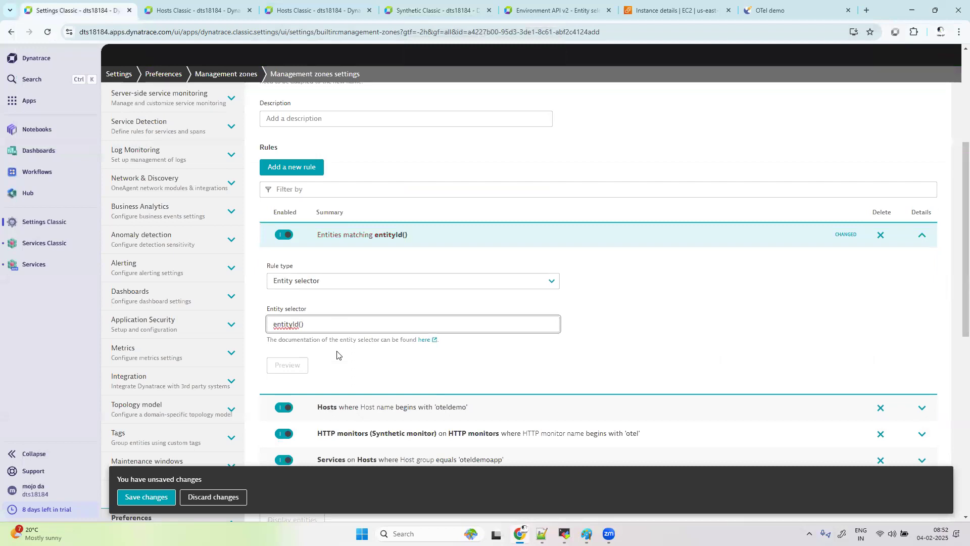
pyautogui.press('Left')
pyautogui.write('""')
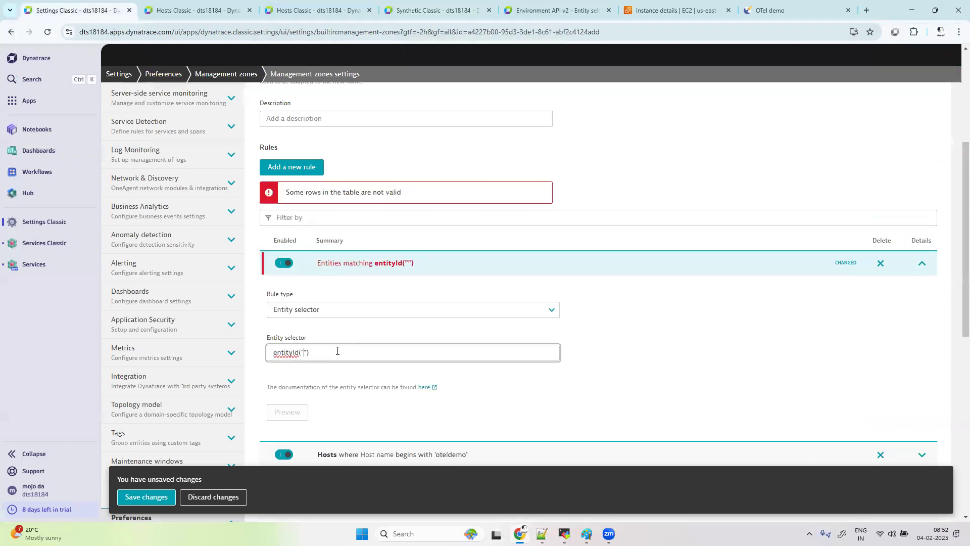
pyautogui.hotkey('ctrl', 'v')
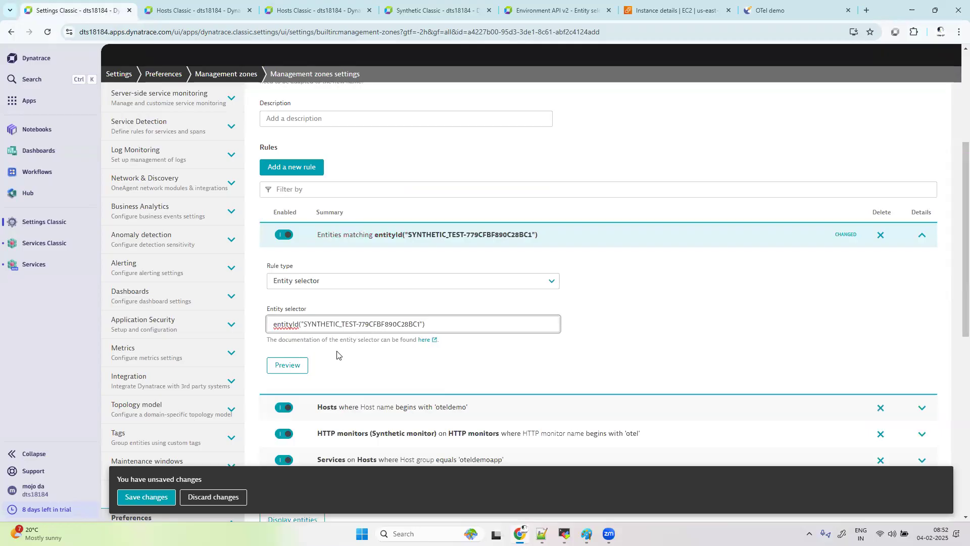
# Step: Preview the entities matched by the entityId selector and save the otelapp zone changes
pyautogui.click(294, 367)
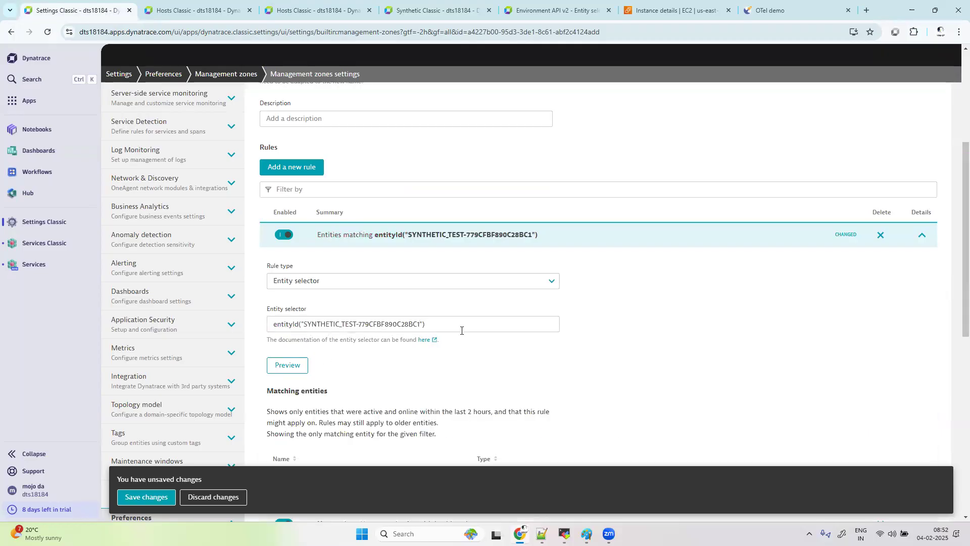
pyautogui.scroll(-3, 533, 397)
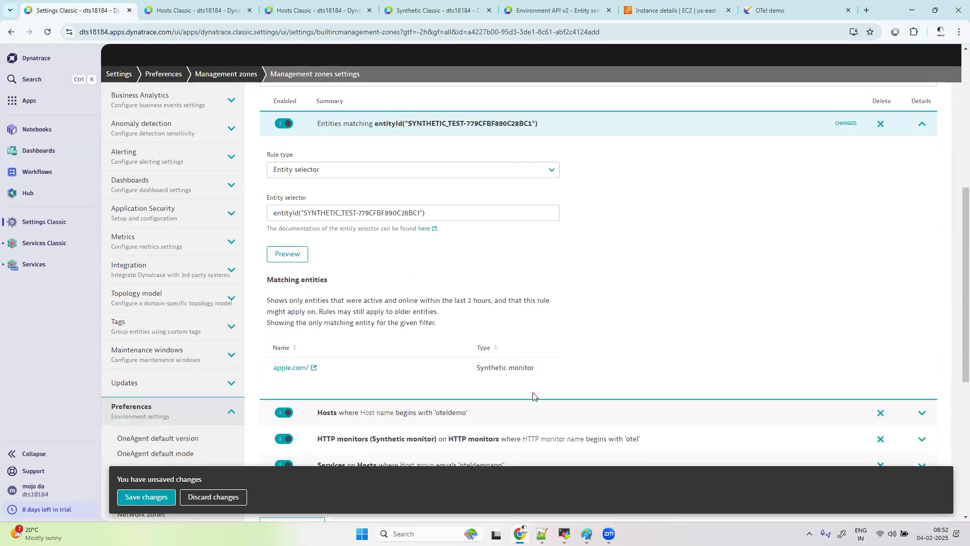
pyautogui.click(171, 498)
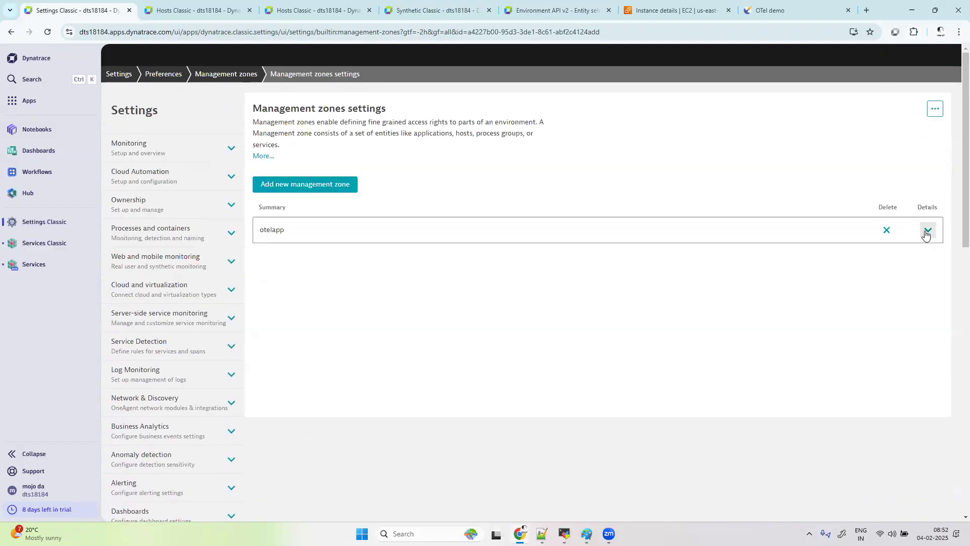
# Step: Expand the otelapp zone and inspect the oteldemoapp001 host's entity ID in its page address
pyautogui.click(926, 229)
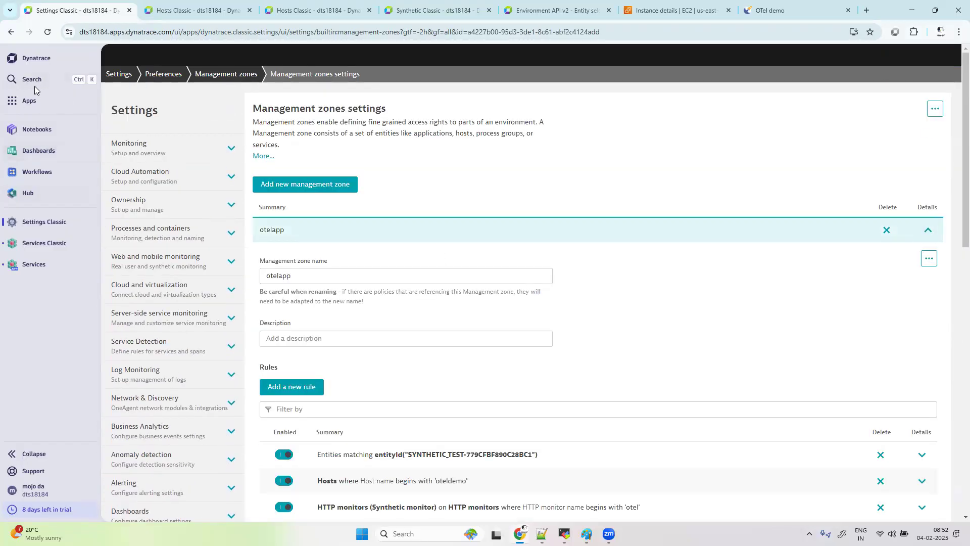
pyautogui.click(309, 11)
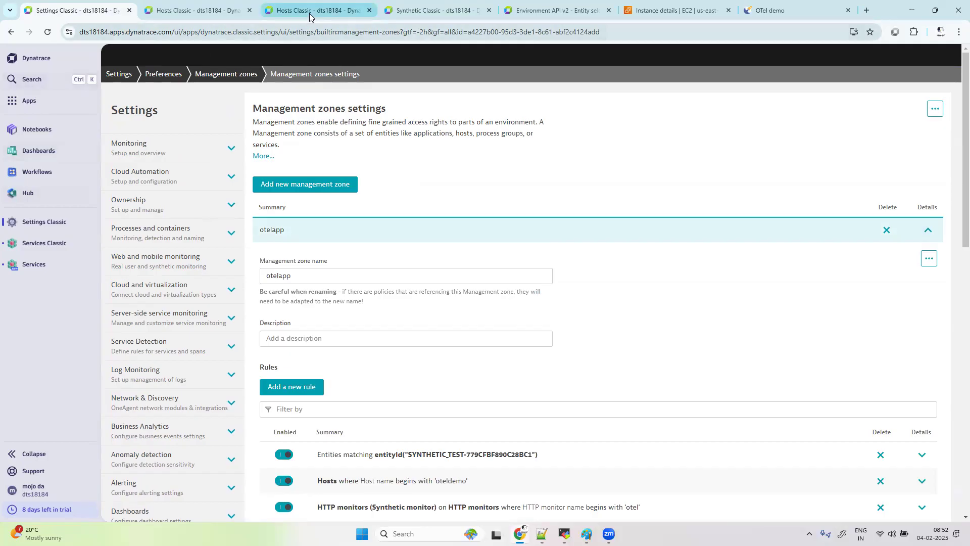
pyautogui.click(299, 204)
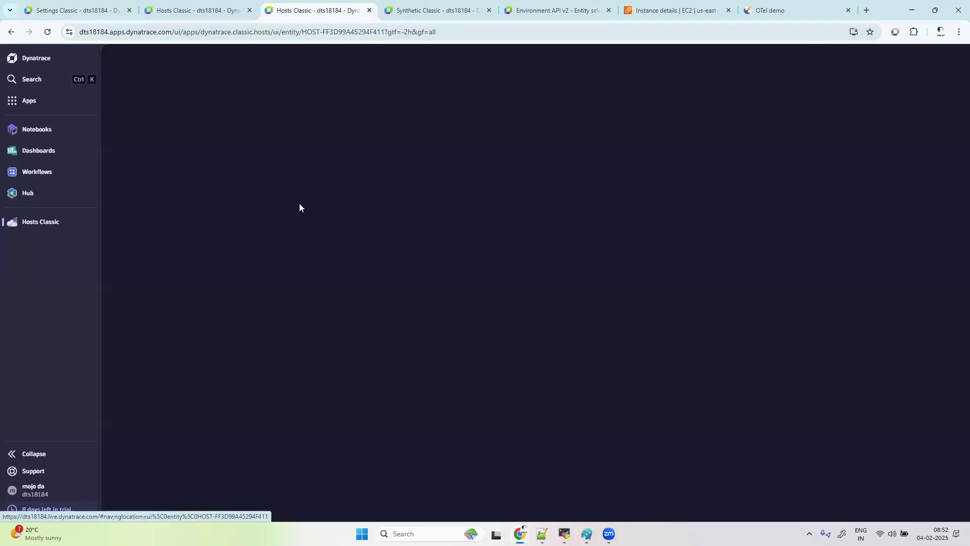
pyautogui.click(310, 34)
pyautogui.click(324, 33)
pyautogui.moveTo(325, 33); pyautogui.dragTo(397, 45)
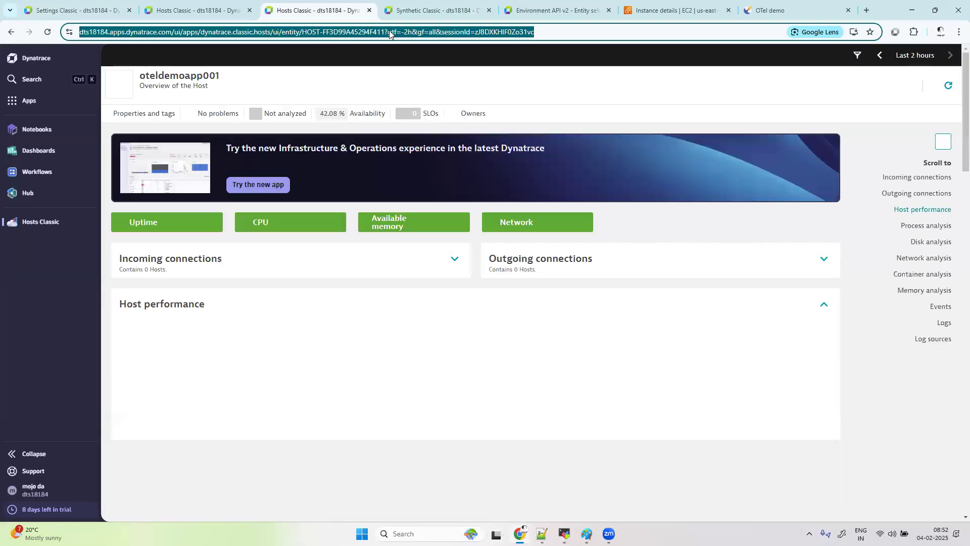
pyautogui.click(346, 31)
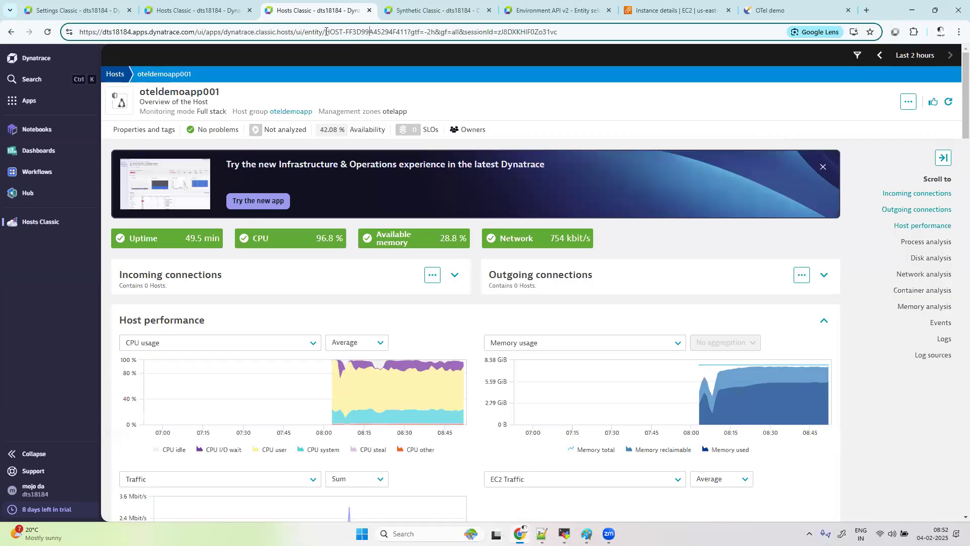
pyautogui.click(75, 10)
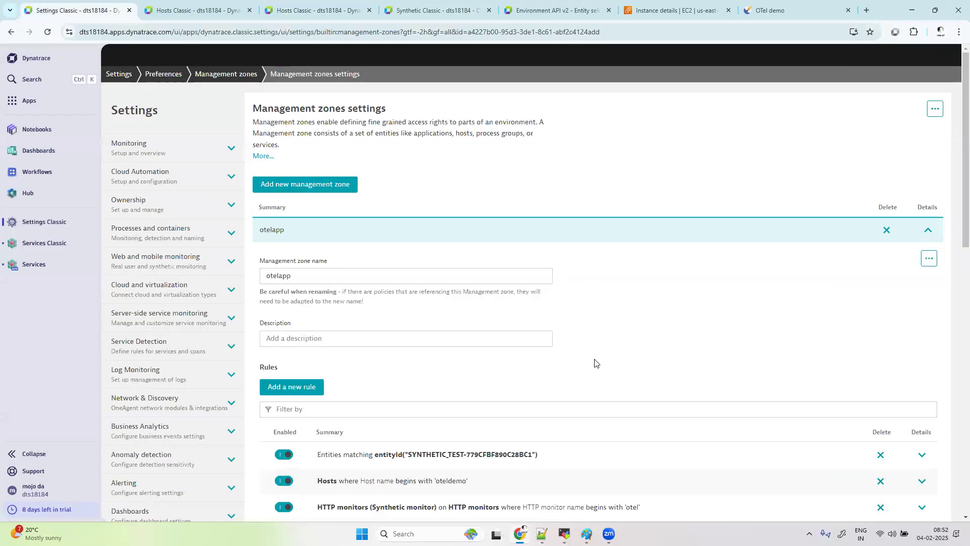
# Step: Try a new Dimensional data rule for METRIC in the otelapp zone, delete it and save the changes
pyautogui.scroll(-3, 596, 362)
pyautogui.click(303, 244)
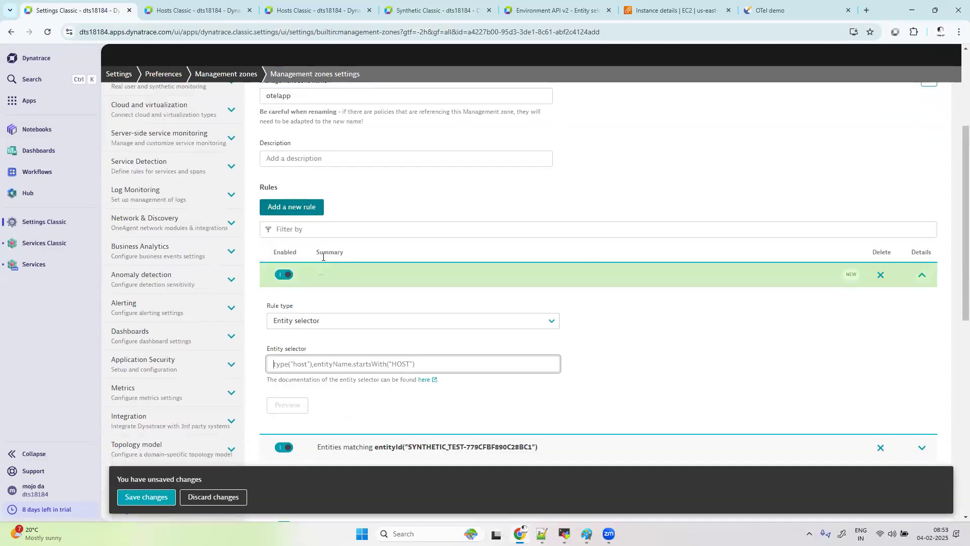
pyautogui.click(343, 322)
pyautogui.click(338, 351)
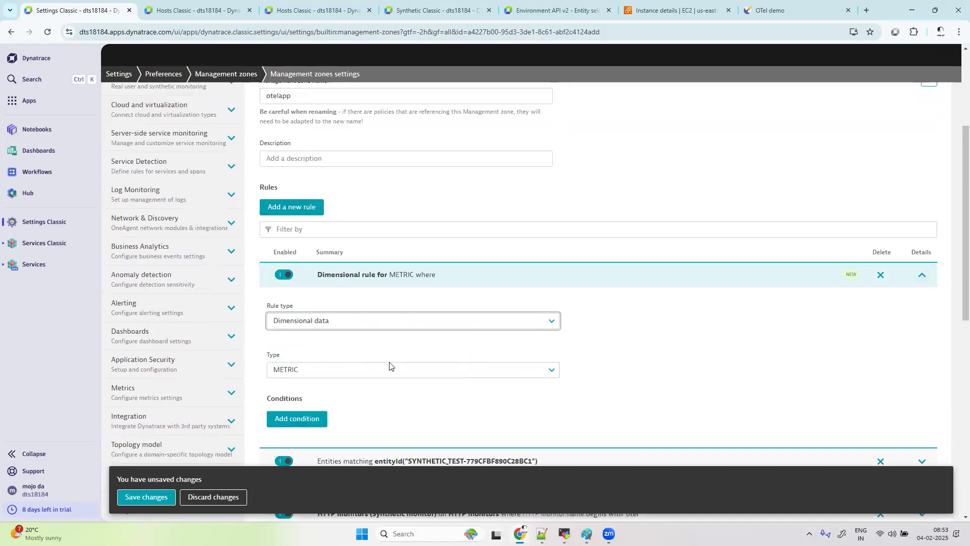
pyautogui.scroll(-2, 645, 356)
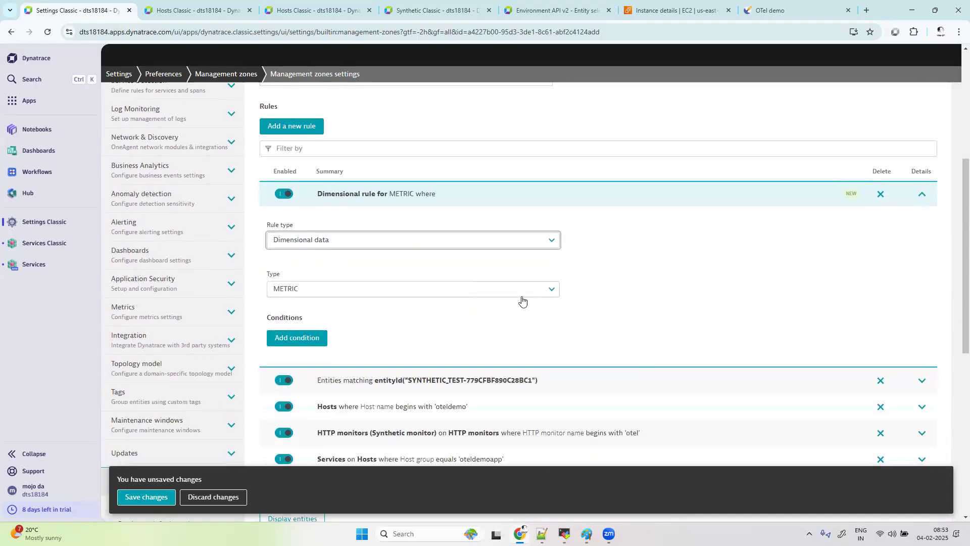
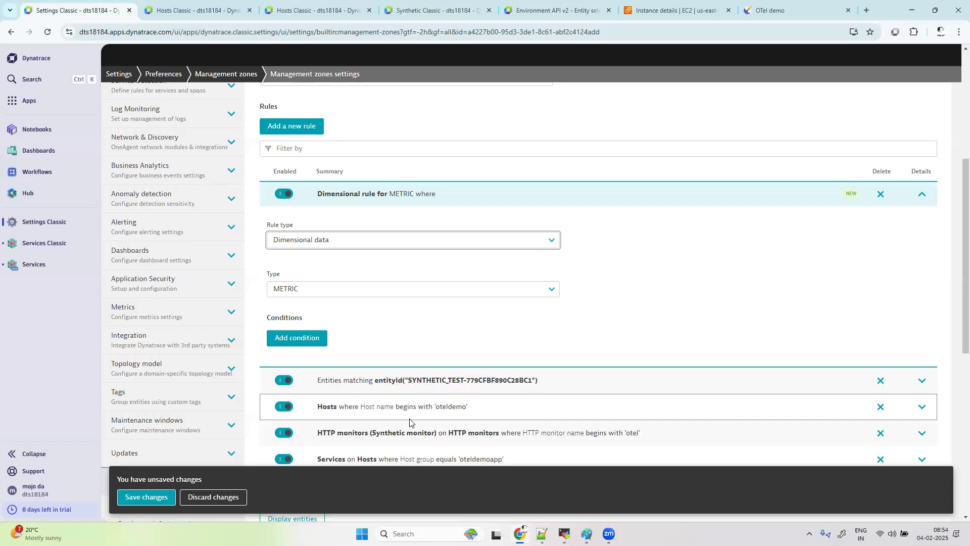
pyautogui.click(879, 197)
pyautogui.click(156, 500)
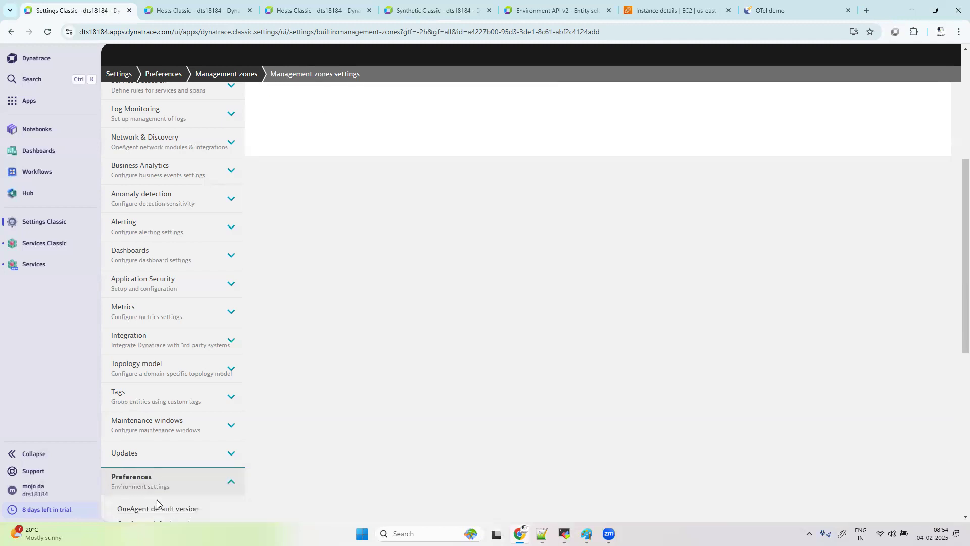
# Step: Open the Hosts Classic app and return from the oteldemoapp001 host's details to the full hosts list
pyautogui.click(45, 100)
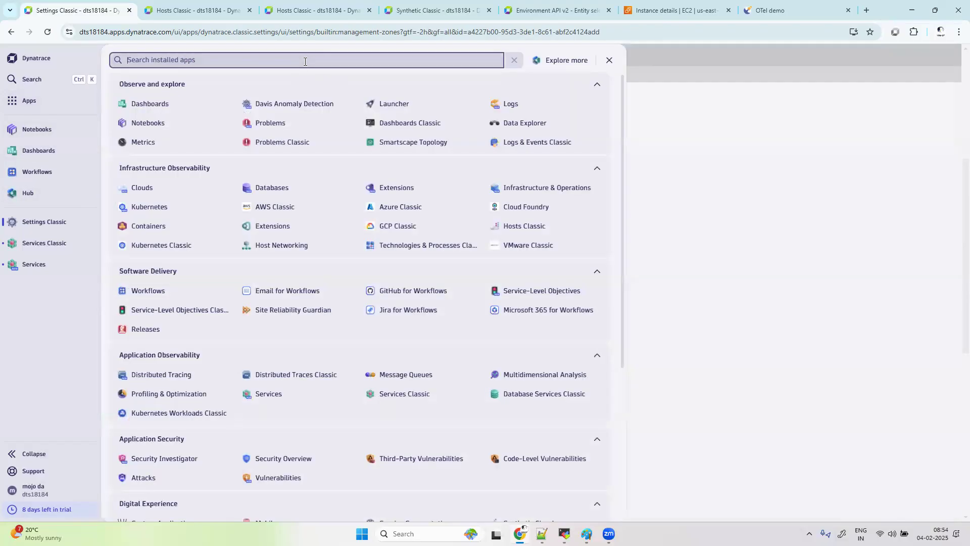
pyautogui.write('ho')
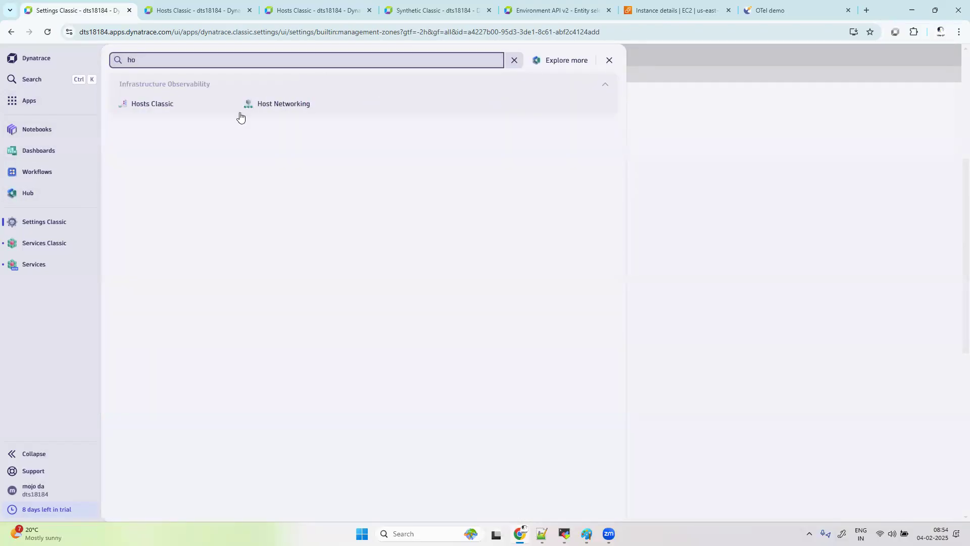
pyautogui.click(156, 106)
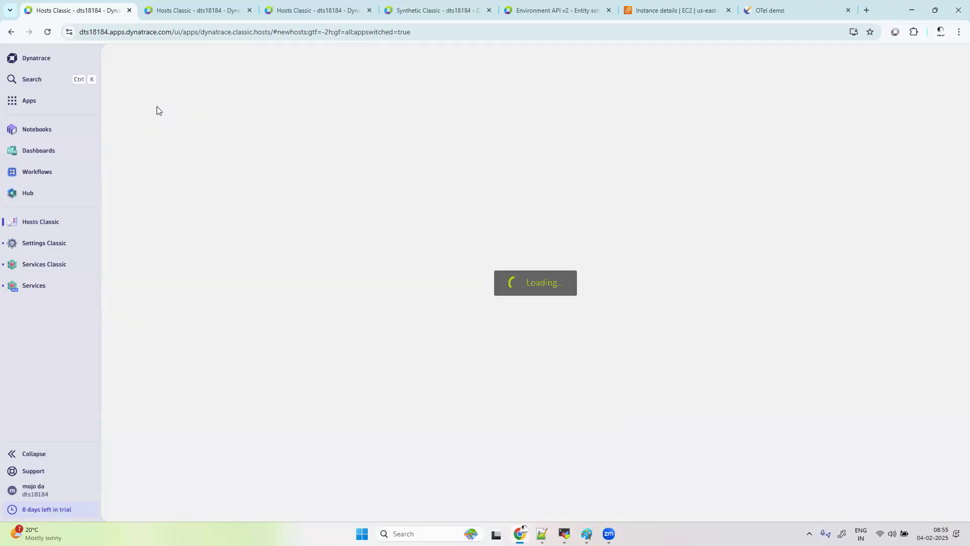
pyautogui.click(306, 10)
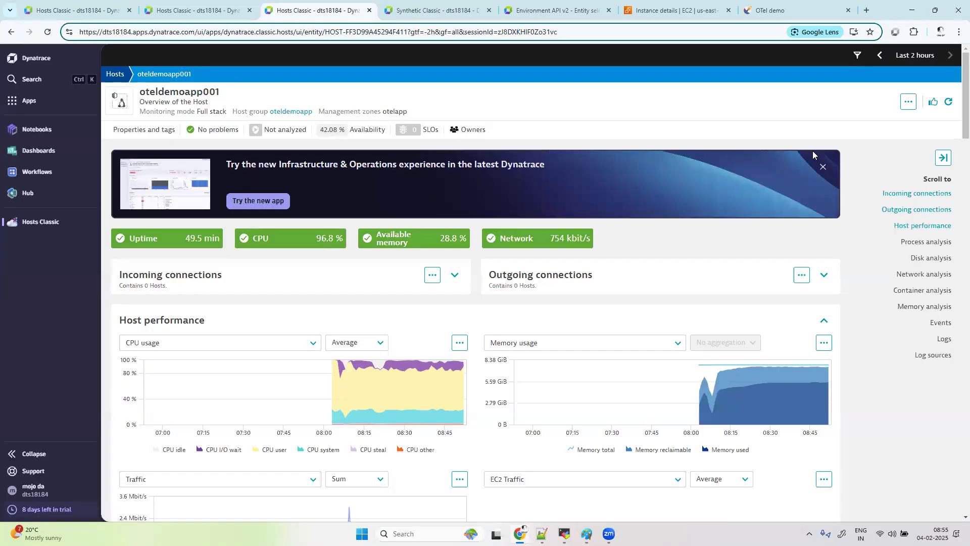
pyautogui.click(112, 75)
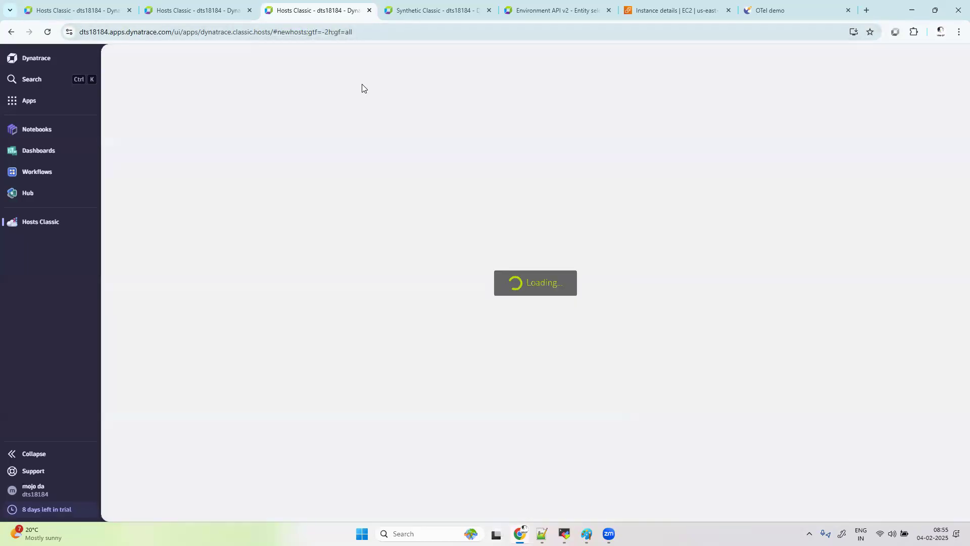
# Step: Check the hosts list with the otelapp management zone filter, and set the filter back to All
pyautogui.click(218, 8)
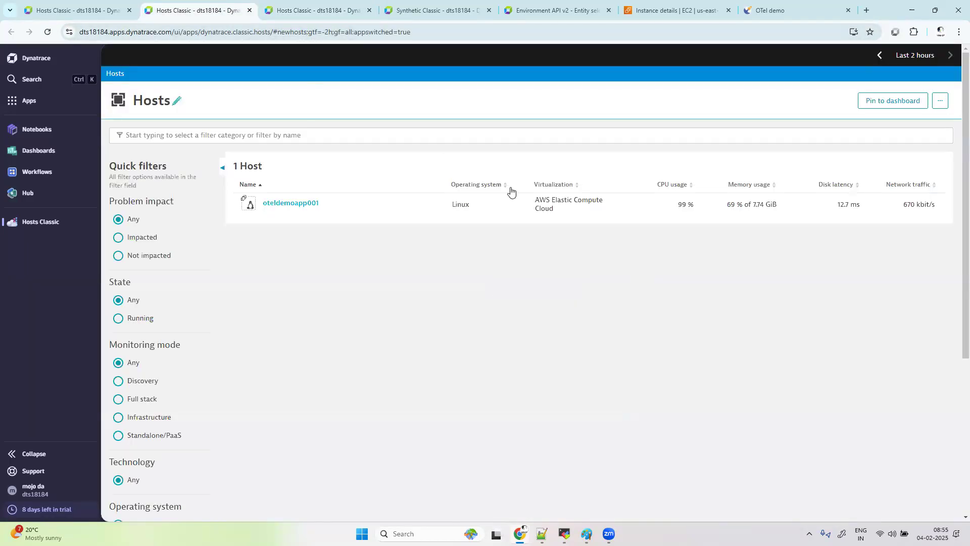
pyautogui.click(328, 10)
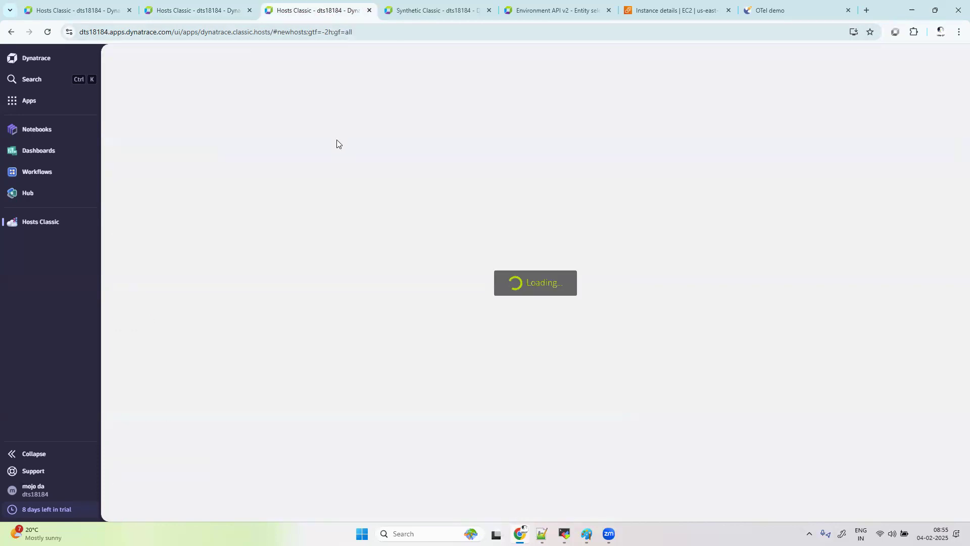
pyautogui.click(178, 8)
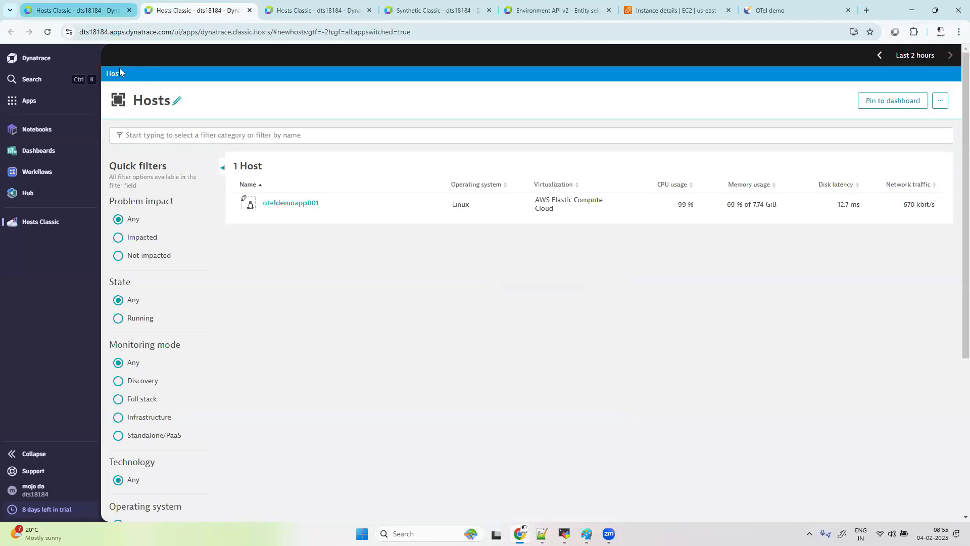
pyautogui.click(302, 9)
pyautogui.click(858, 59)
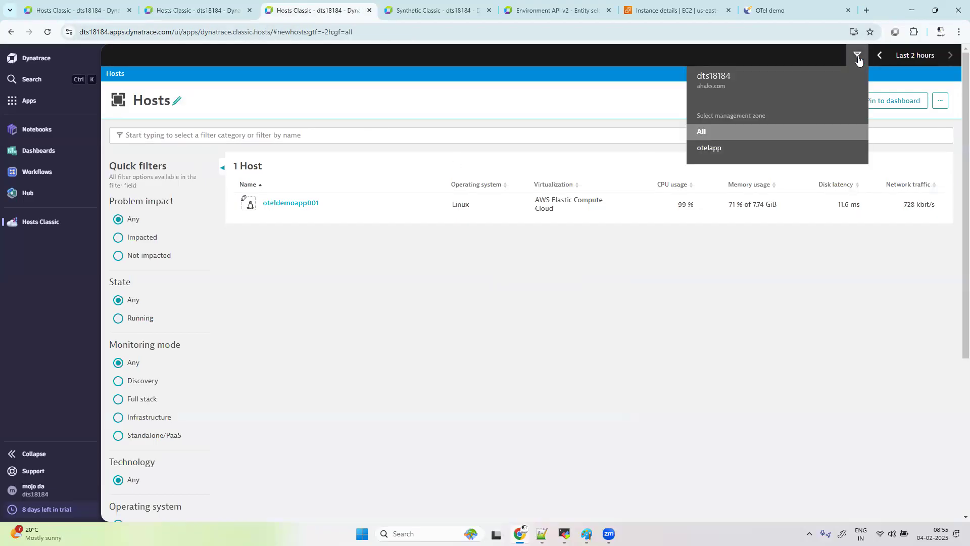
pyautogui.click(713, 148)
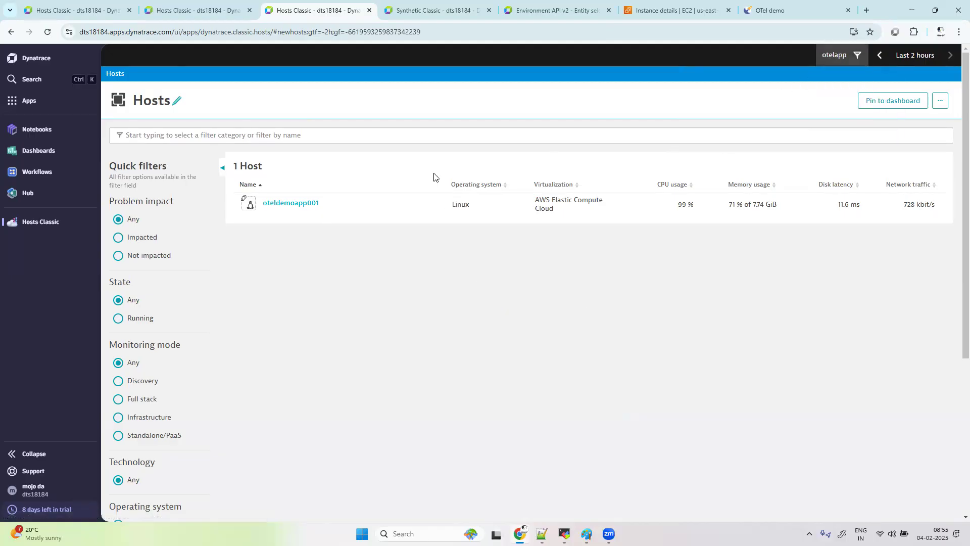
pyautogui.click(854, 55)
pyautogui.click(709, 131)
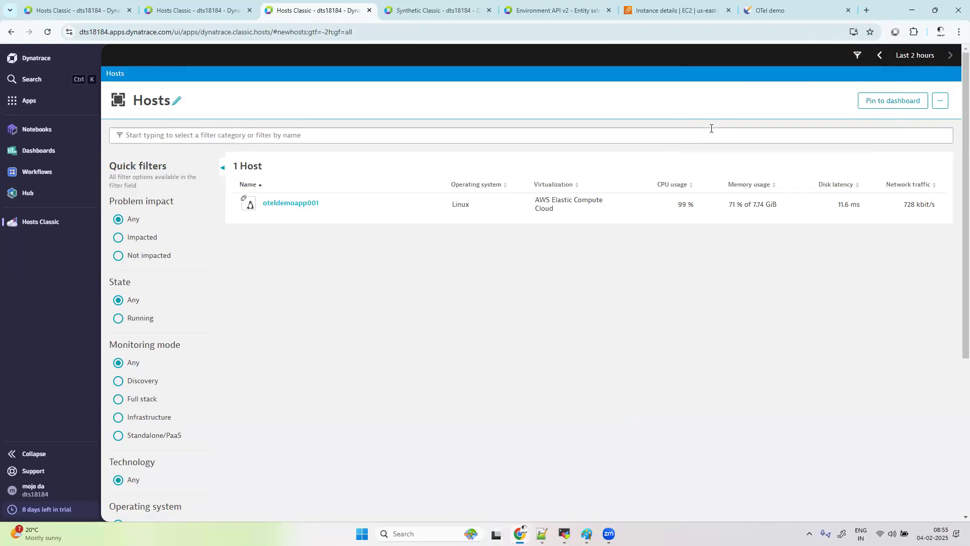
# Step: Search the installed apps for "ser", and reload the apple.com/ browser monitor page
pyautogui.click(37, 101)
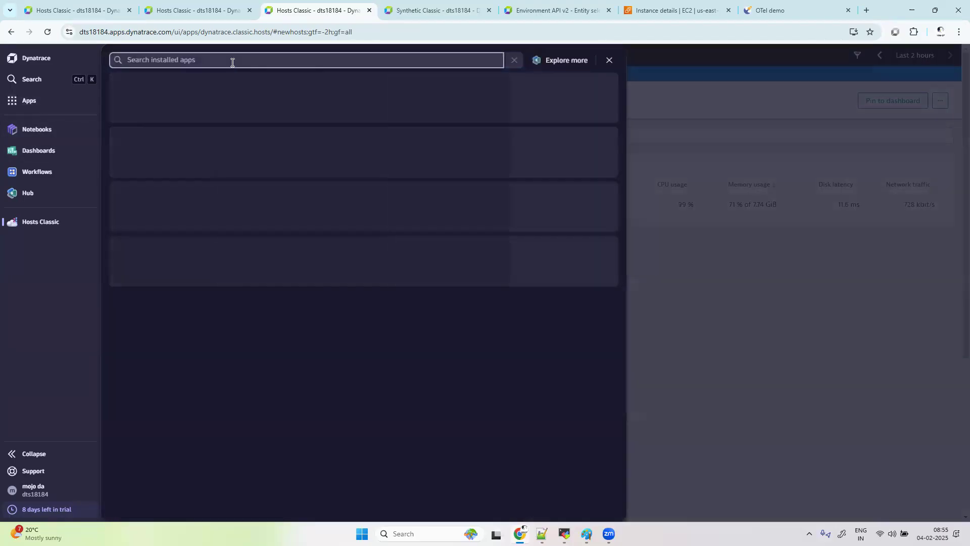
pyautogui.write('ser')
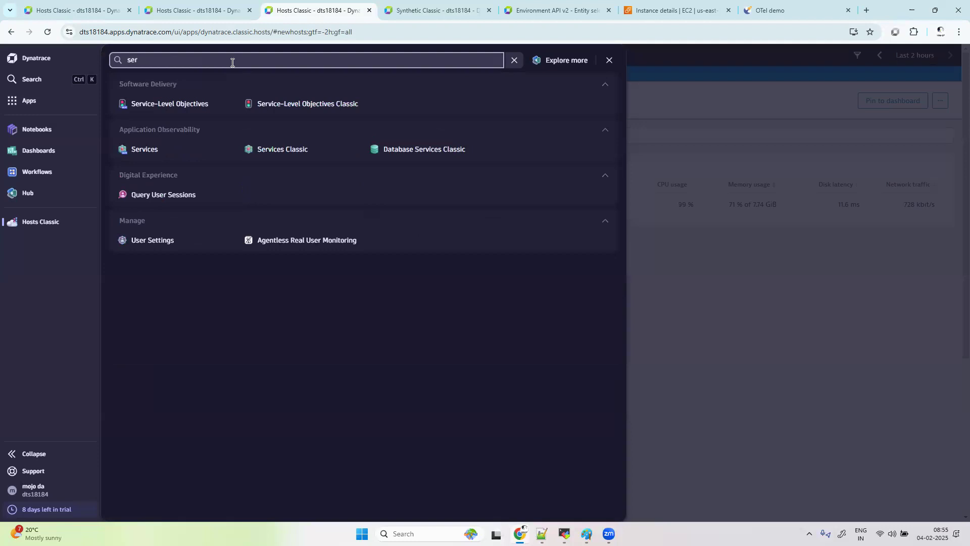
pyautogui.click(438, 7)
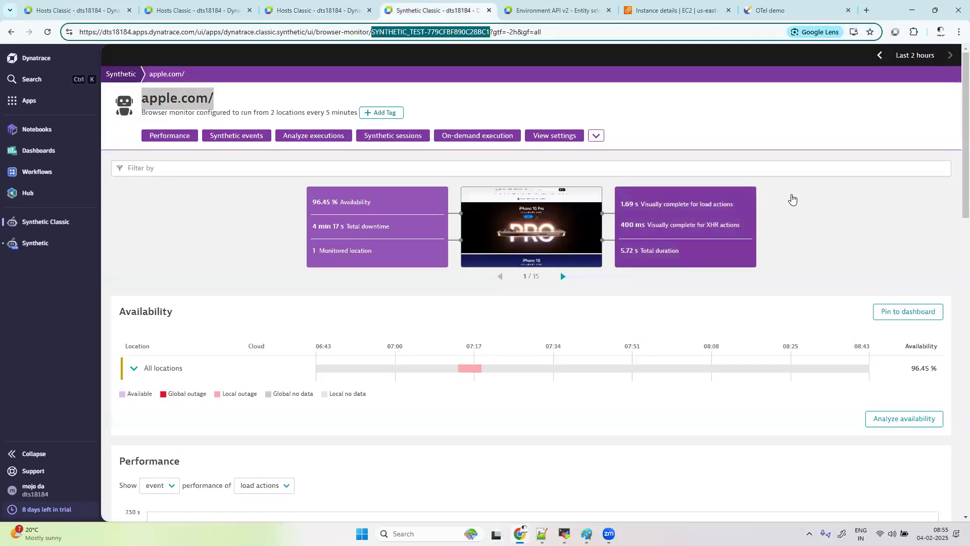
pyautogui.click(48, 32)
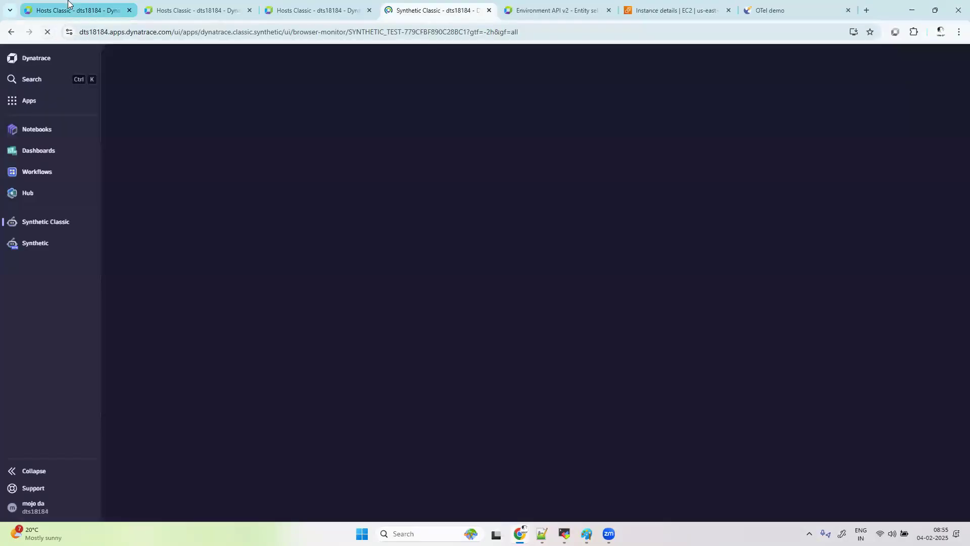
# Step: Find the Services Classic app with the search "serv" and open it in a new browser tab
pyautogui.click(66, 7)
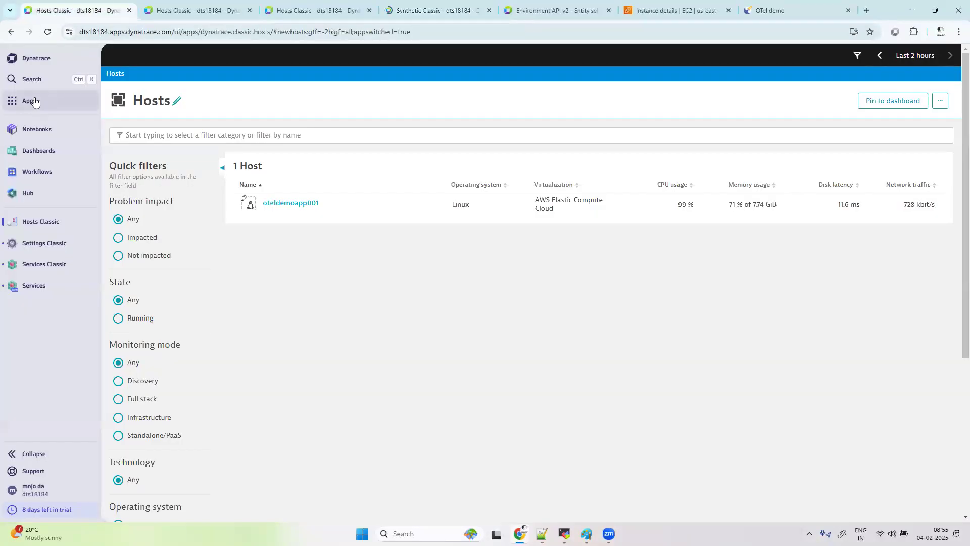
pyautogui.click(34, 101)
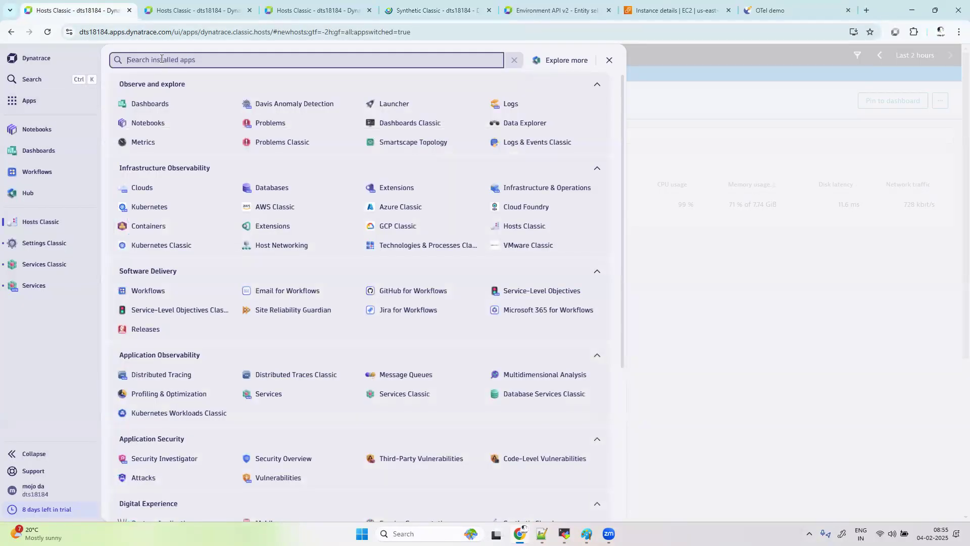
pyautogui.write('serv')
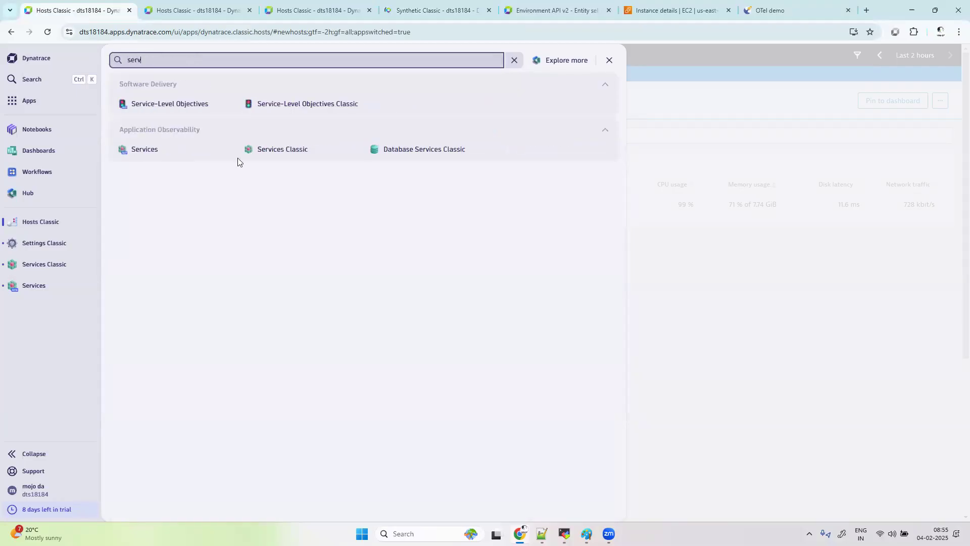
pyautogui.rightClick(294, 149)
pyautogui.click(317, 160)
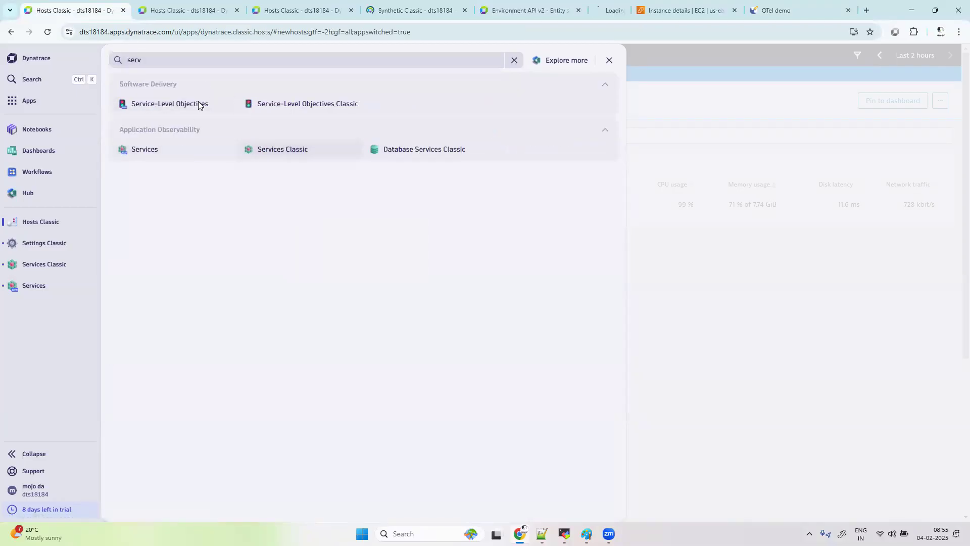
# Step: Find the Frontend app with the search "fr", open it in a new browser tab and switch to it
pyautogui.click(40, 101)
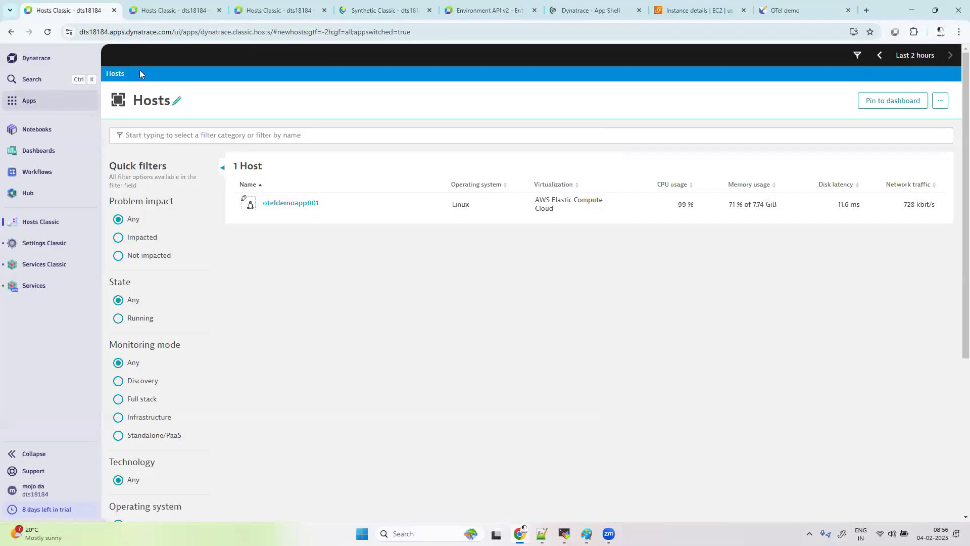
pyautogui.click(36, 101)
pyautogui.write('fr')
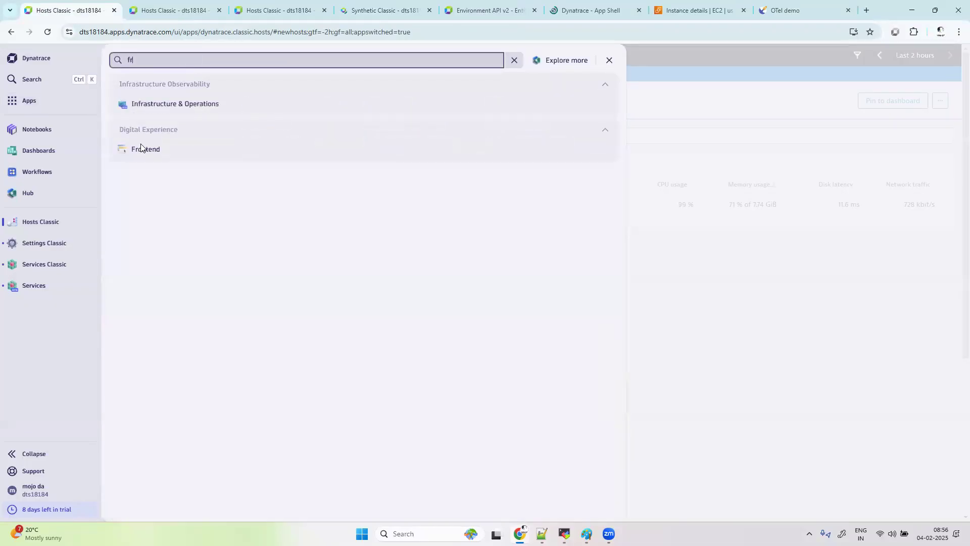
pyautogui.rightClick(138, 149)
pyautogui.click(180, 157)
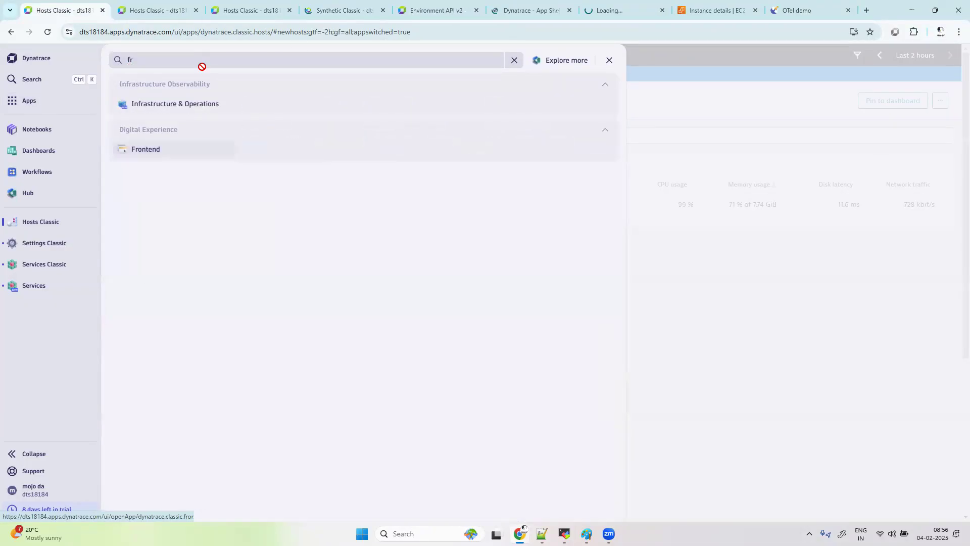
pyautogui.click(348, 10)
pyautogui.click(434, 9)
pyautogui.click(521, 10)
pyautogui.click(653, 11)
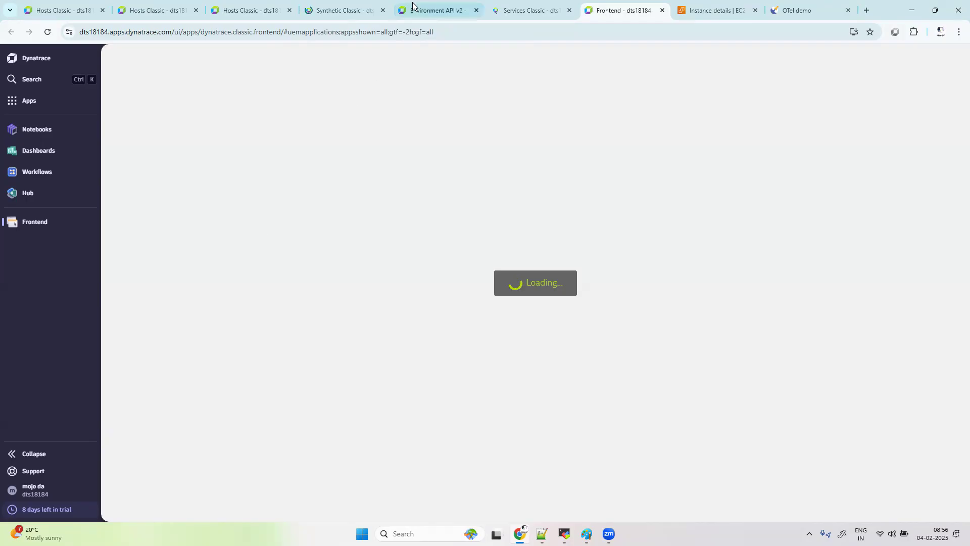
# Step: Compare the Services Classic list under the otelapp and All management zones, leaving the otelapp filter applied
pyautogui.click(339, 5)
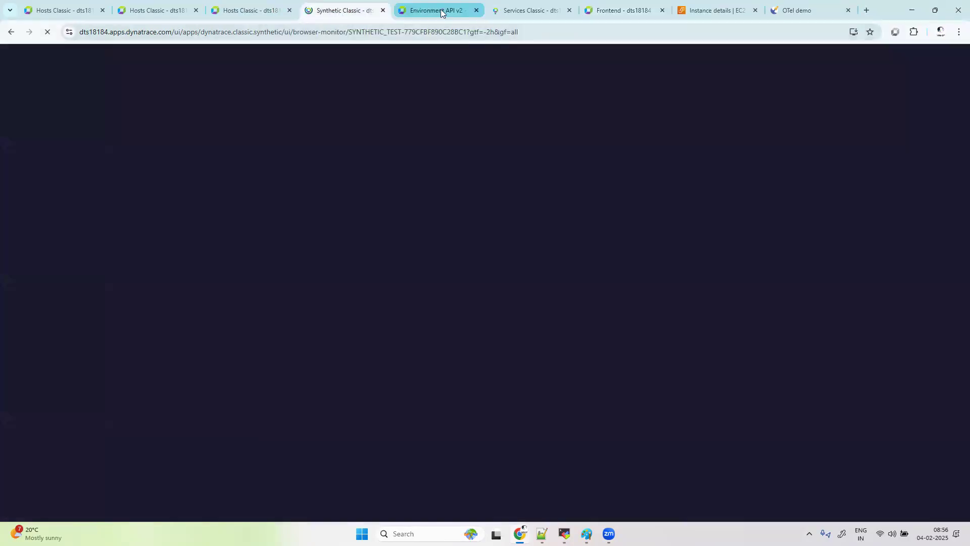
pyautogui.click(528, 9)
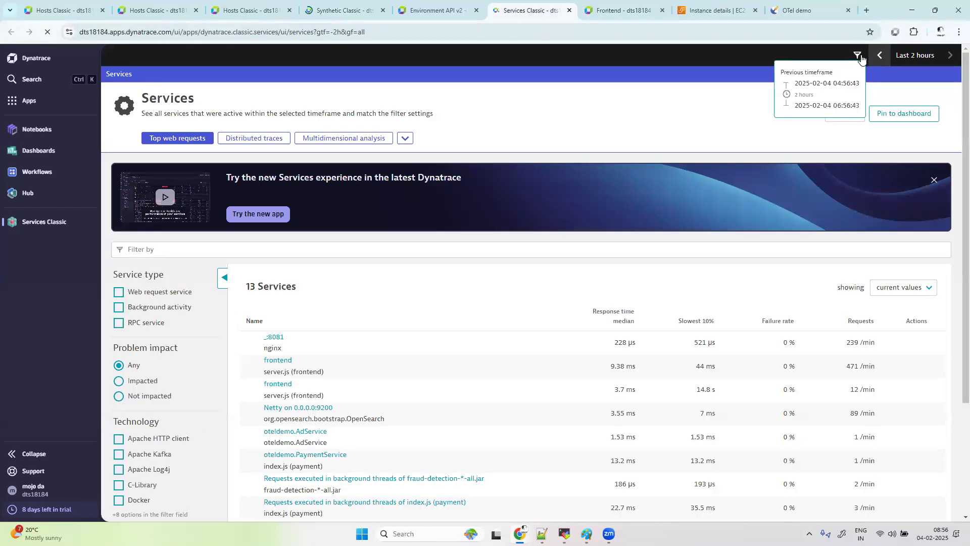
pyautogui.click(858, 57)
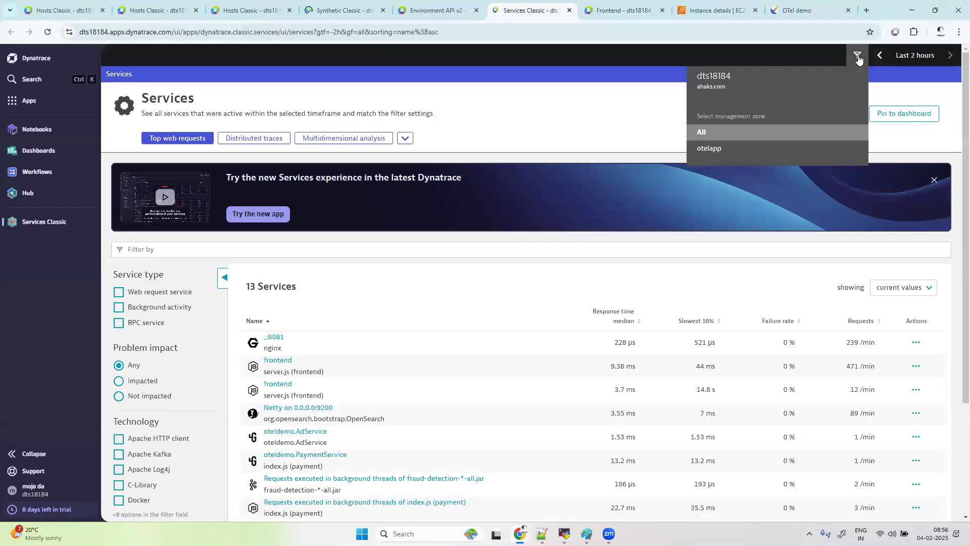
pyautogui.click(707, 149)
pyautogui.click(857, 58)
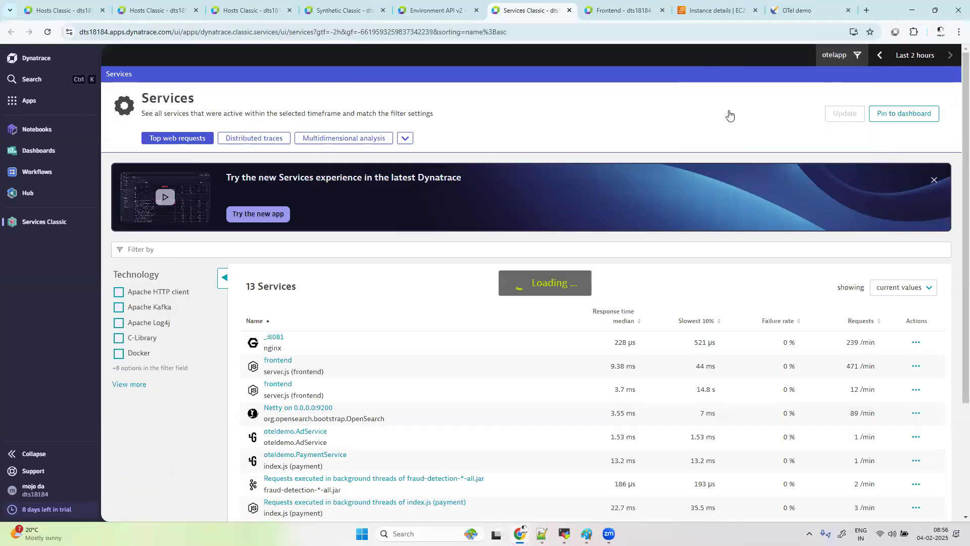
pyautogui.click(702, 133)
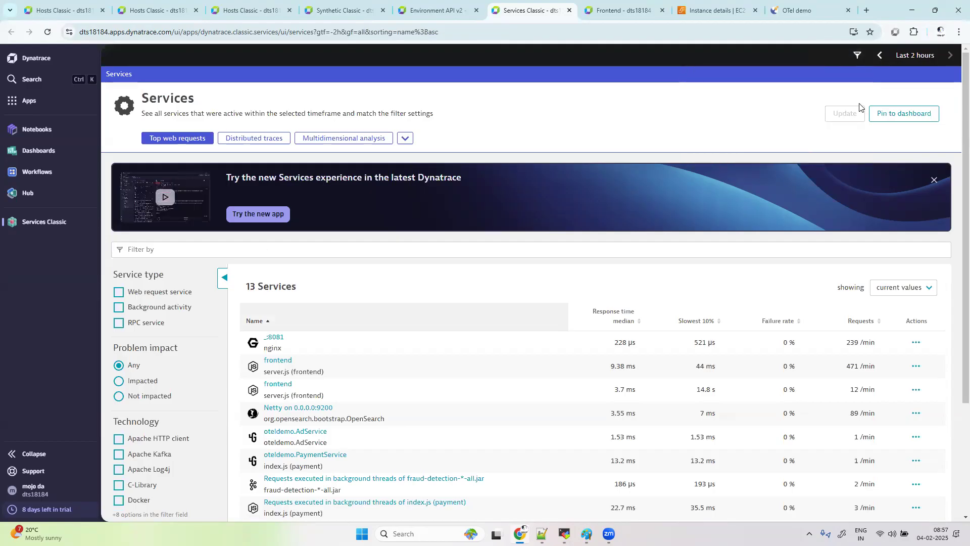
pyautogui.click(857, 56)
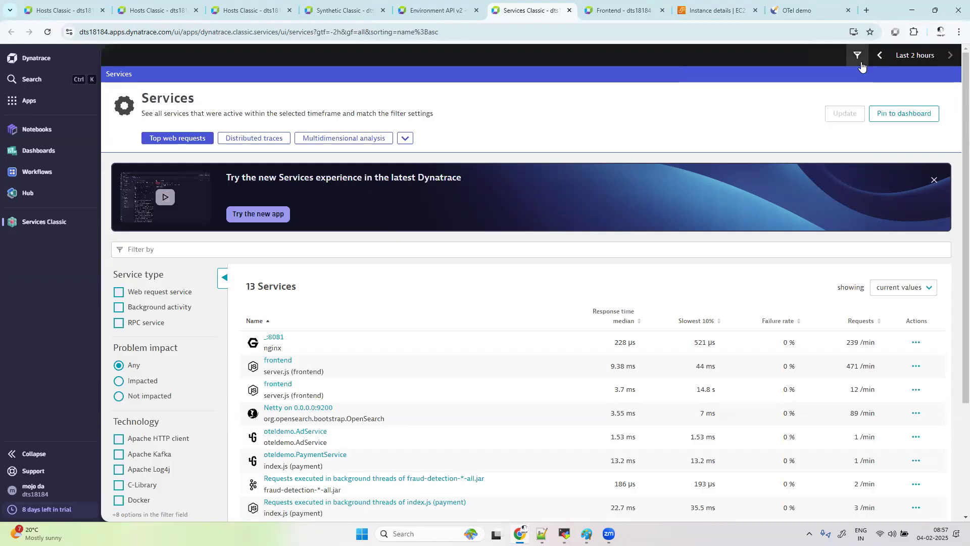
pyautogui.click(711, 148)
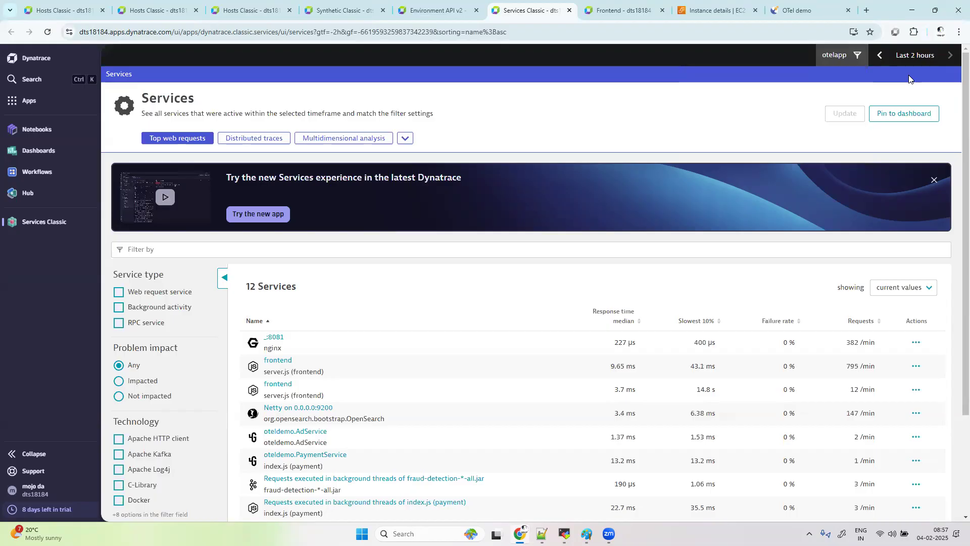
pyautogui.click(860, 58)
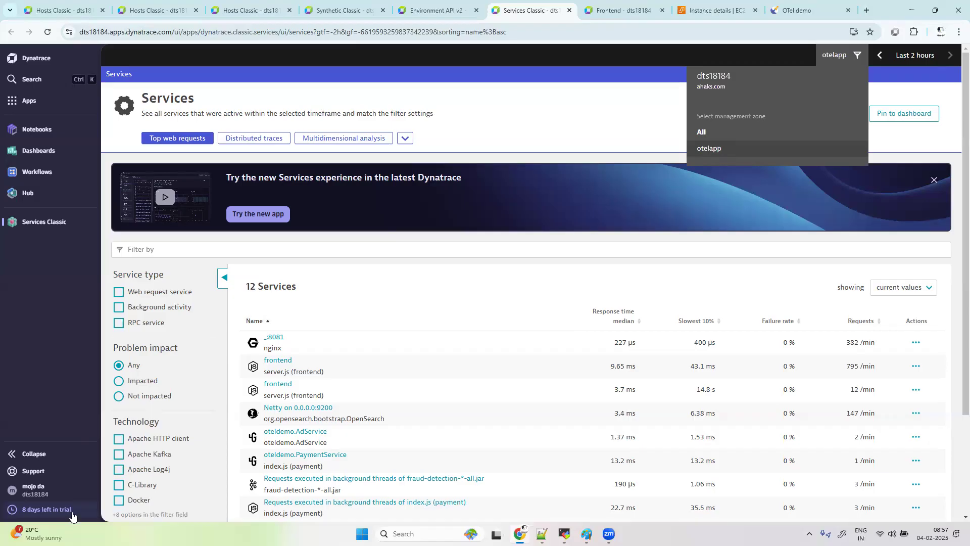
# Step: Open Account Management from the user menu and go to its Group Management page
pyautogui.click(31, 487)
pyautogui.click(143, 469)
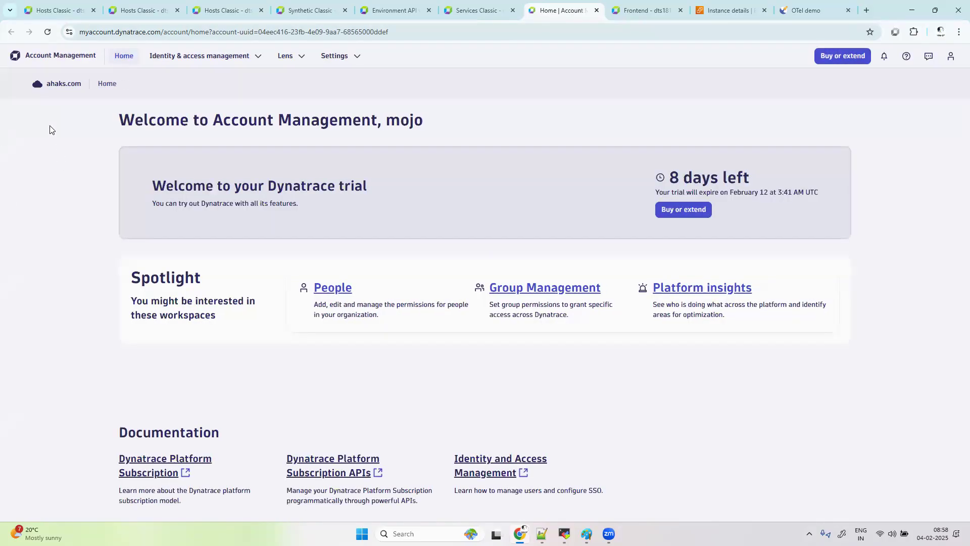
pyautogui.click(224, 56)
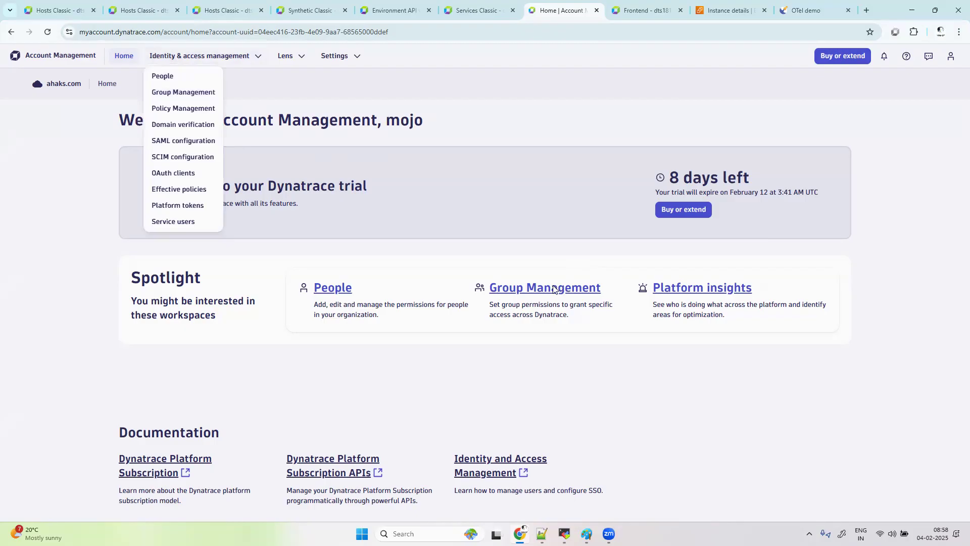
pyautogui.click(718, 122)
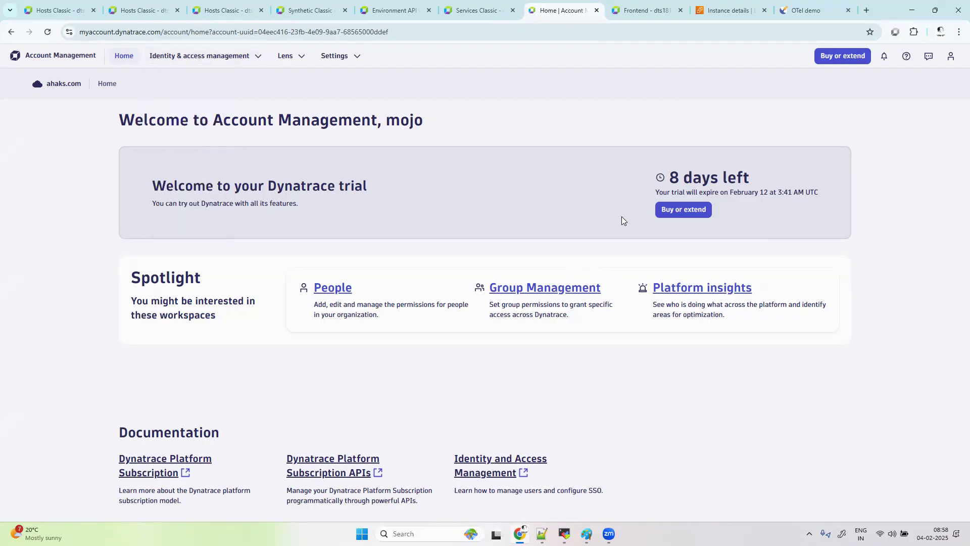
pyautogui.click(549, 289)
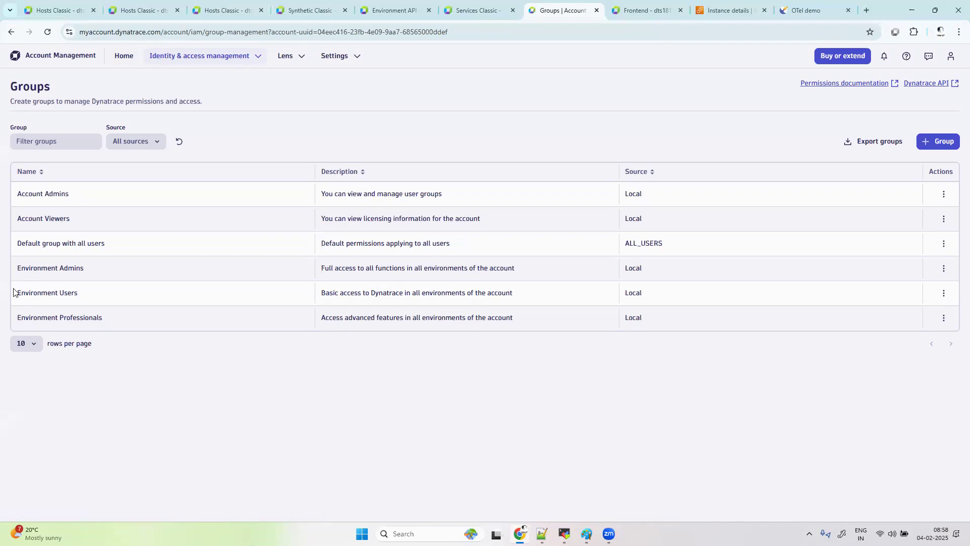
# Step: Create a new group named otel with no description and dismiss the notification
pyautogui.moveTo(19, 292); pyautogui.dragTo(84, 296)
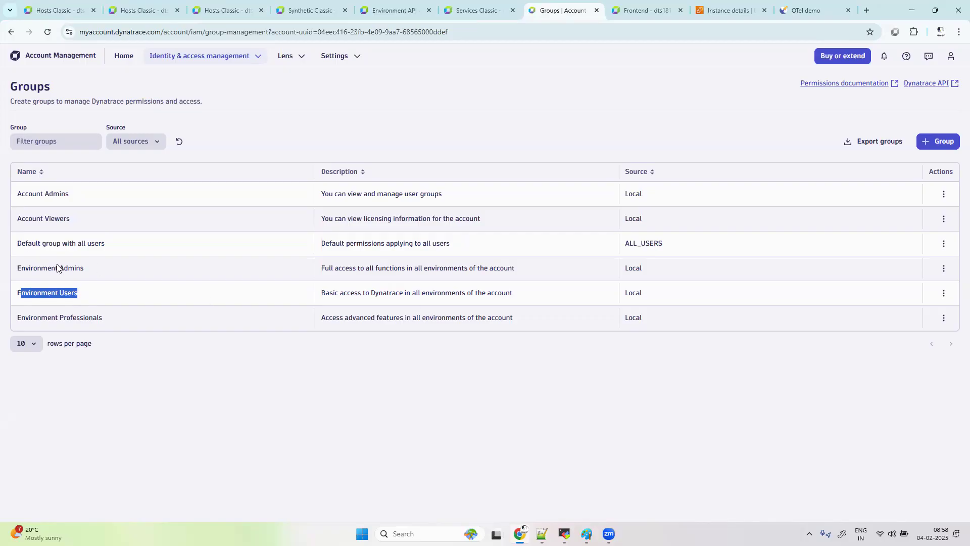
pyautogui.click(935, 143)
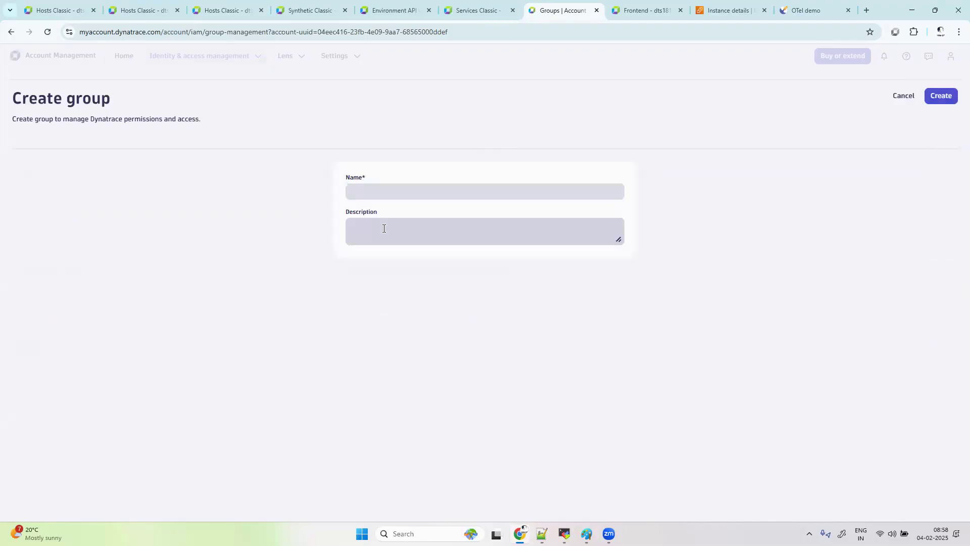
pyautogui.click(381, 194)
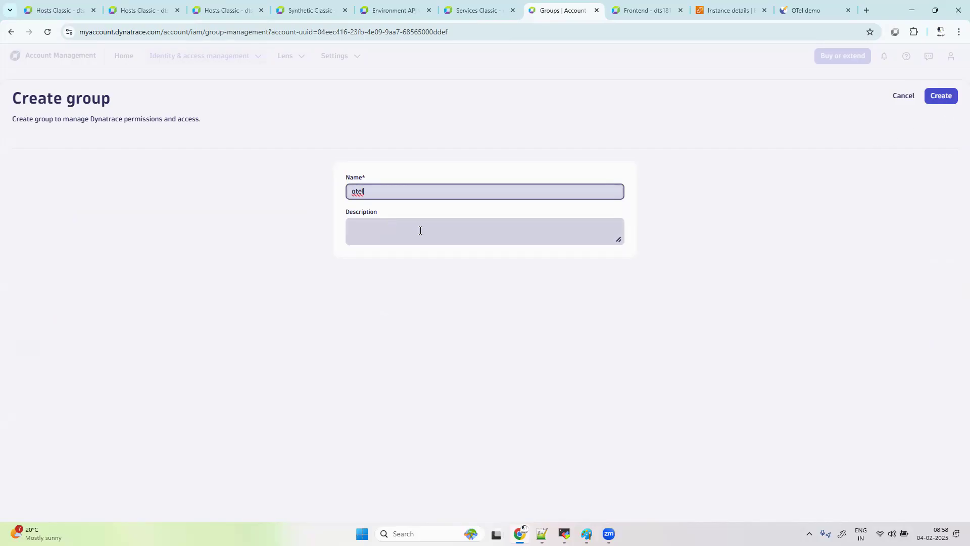
pyautogui.click(941, 96)
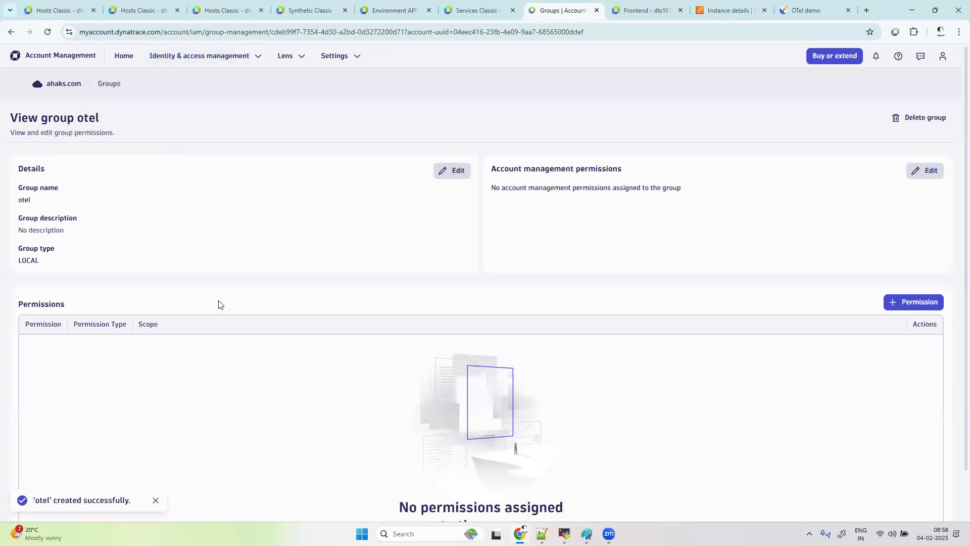
pyautogui.click(155, 500)
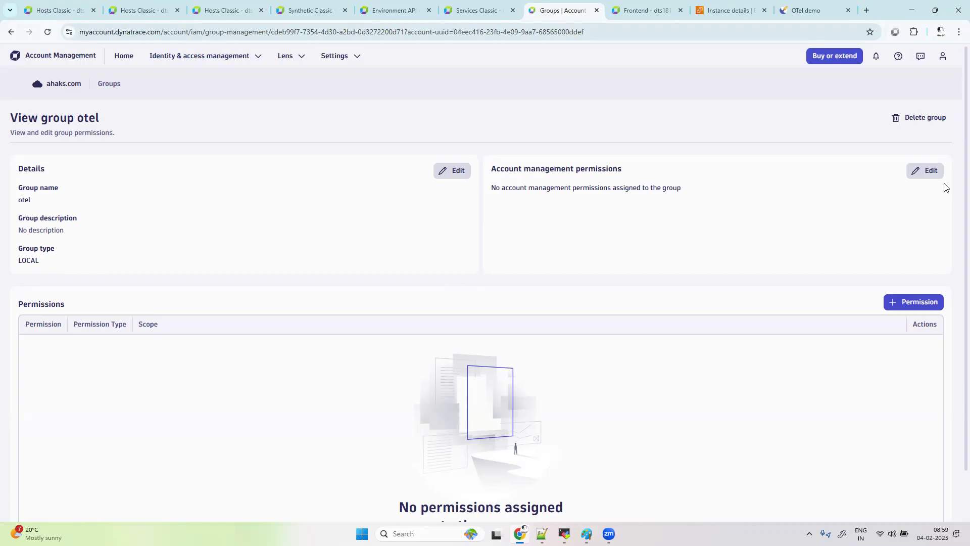
# Step: Add the Read Metrics permission to the otel group, scoped to the dts18184 environment with no boundaries
pyautogui.click(920, 302)
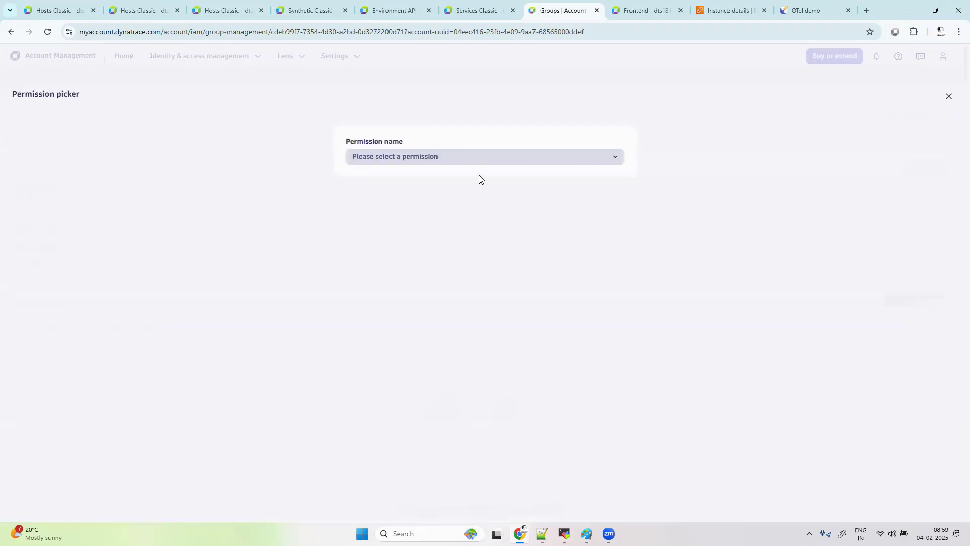
pyautogui.click(479, 158)
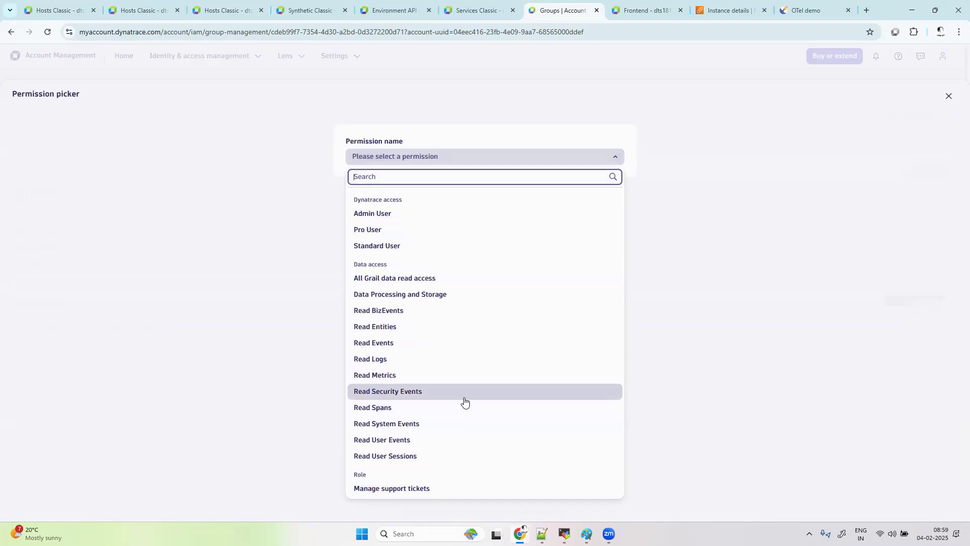
pyautogui.click(433, 374)
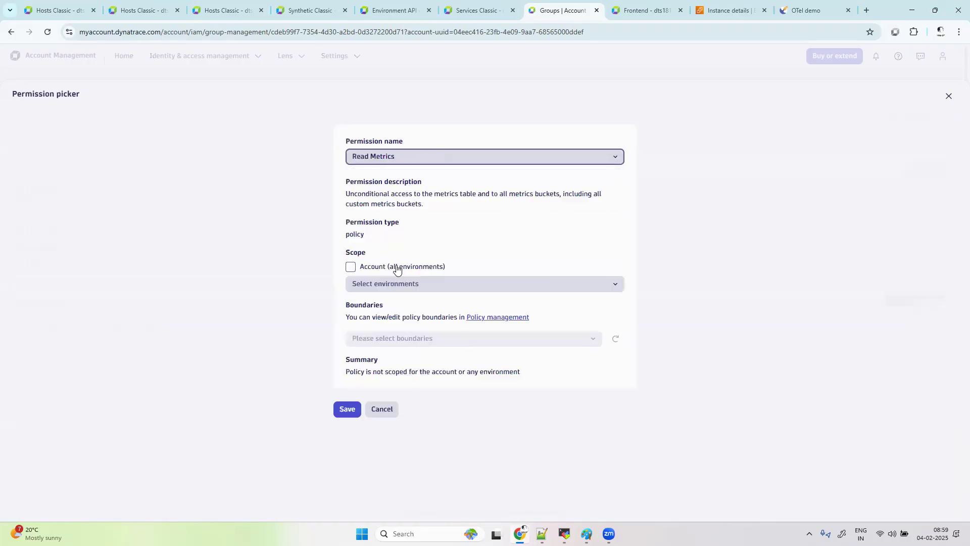
pyautogui.click(425, 284)
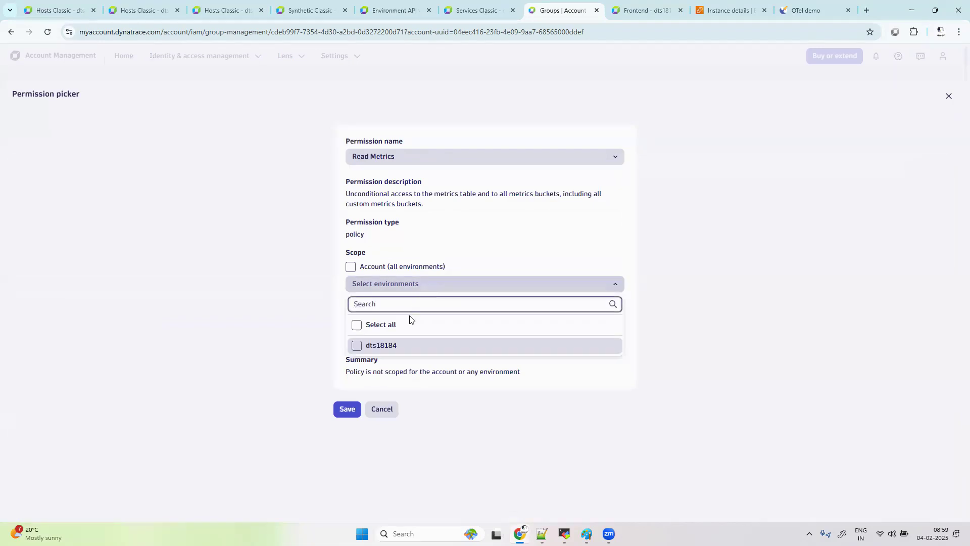
pyautogui.click(356, 345)
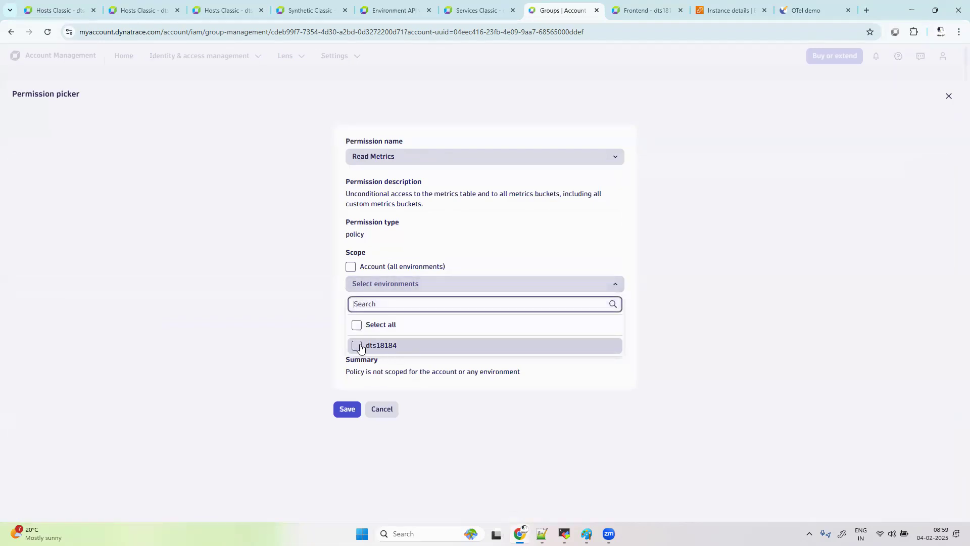
pyautogui.click(498, 400)
pyautogui.click(435, 339)
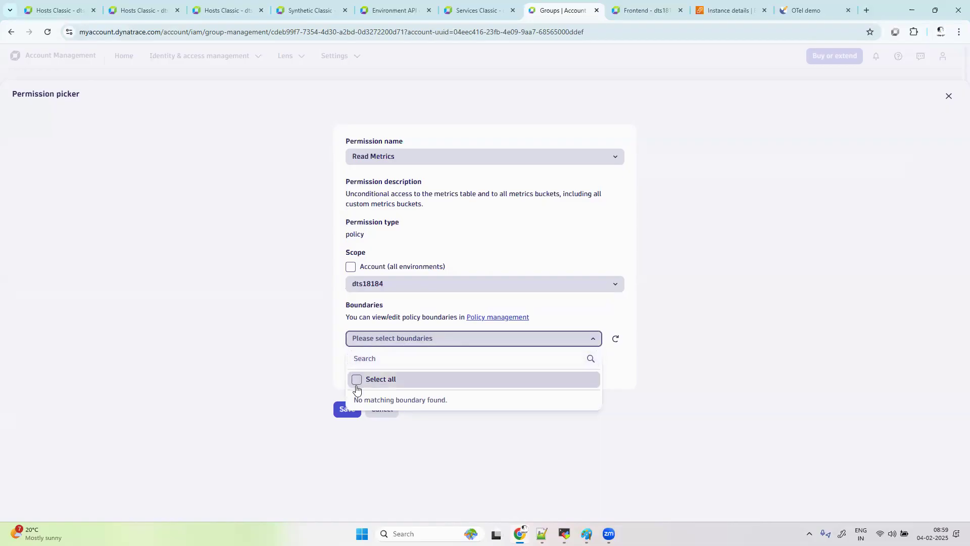
pyautogui.click(331, 373)
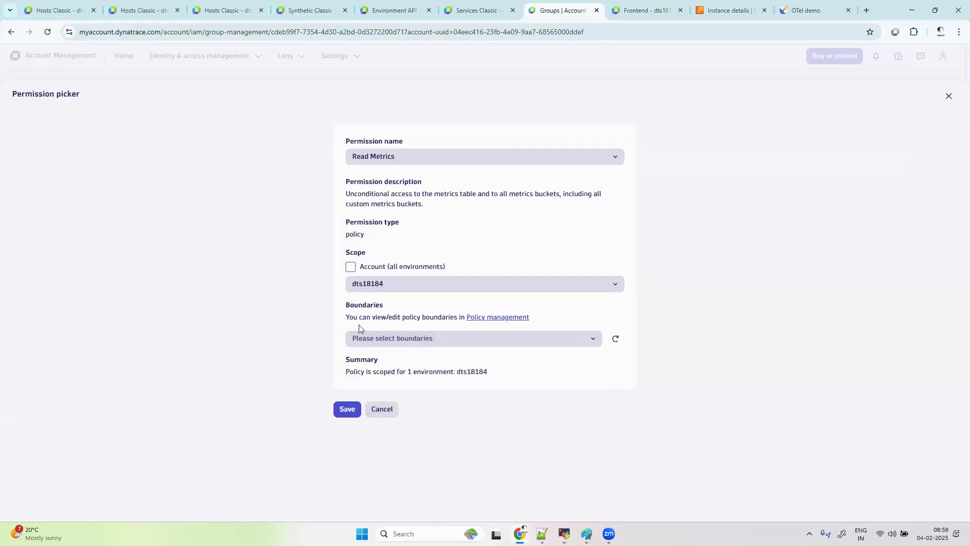
pyautogui.click(348, 415)
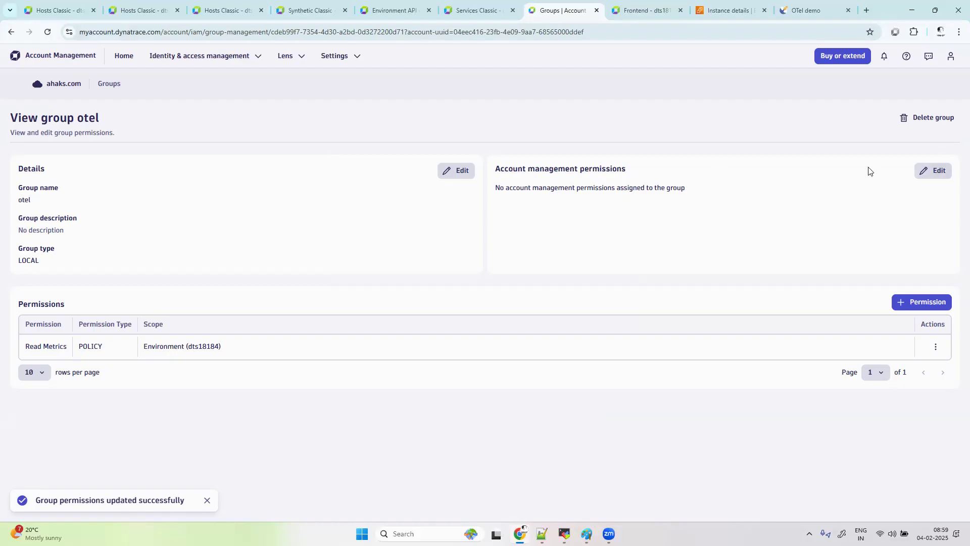
# Step: Grant the otel group the account management permissions View account and View and manage users and groups
pyautogui.click(928, 171)
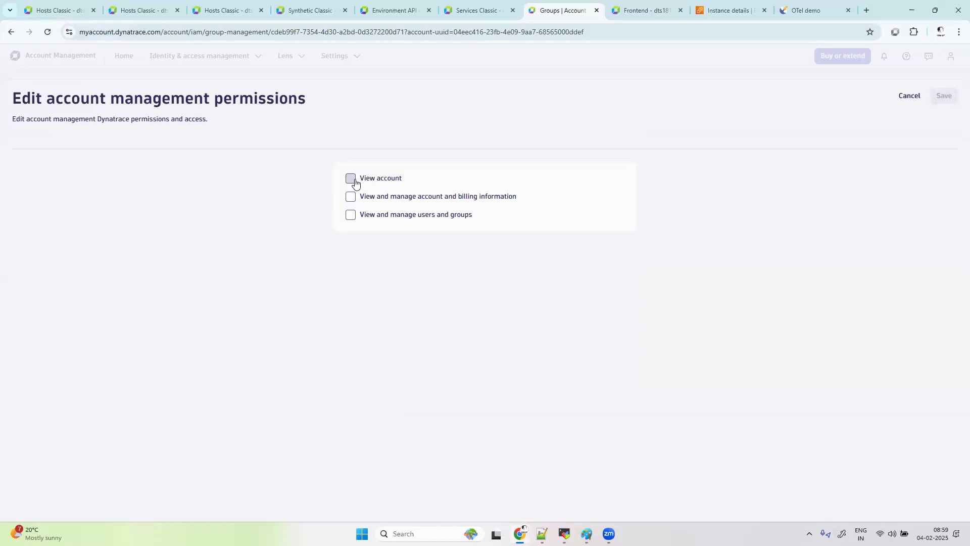
pyautogui.click(352, 179)
pyautogui.click(351, 180)
pyautogui.click(351, 179)
pyautogui.click(350, 215)
pyautogui.click(943, 96)
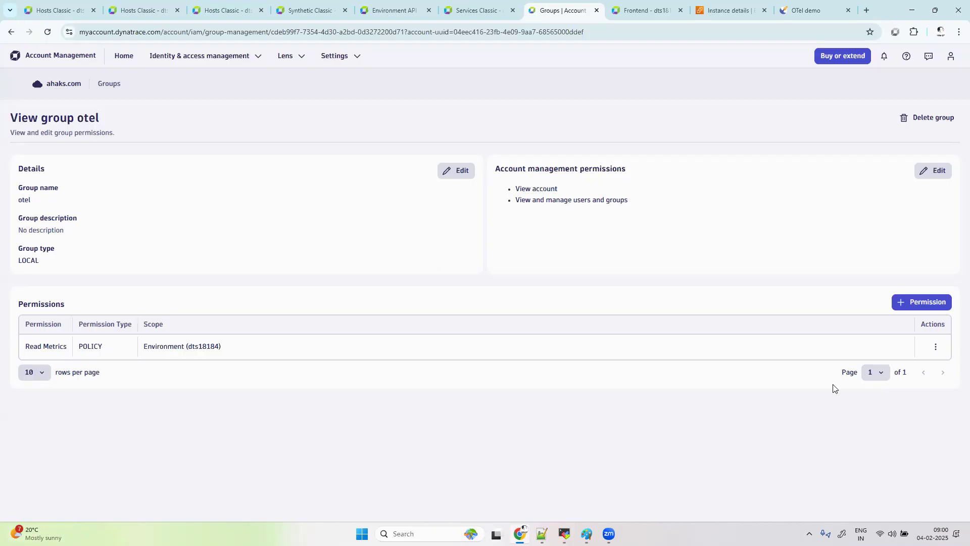
# Step: Add the Read Entities permission to the otel group, scoped to the dts18184 environment without any boundary
pyautogui.click(920, 301)
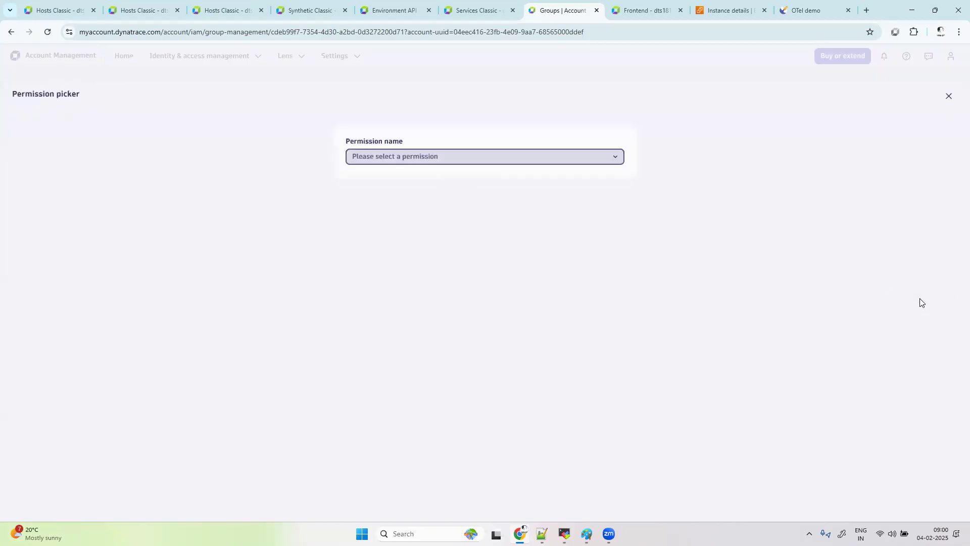
pyautogui.click(458, 157)
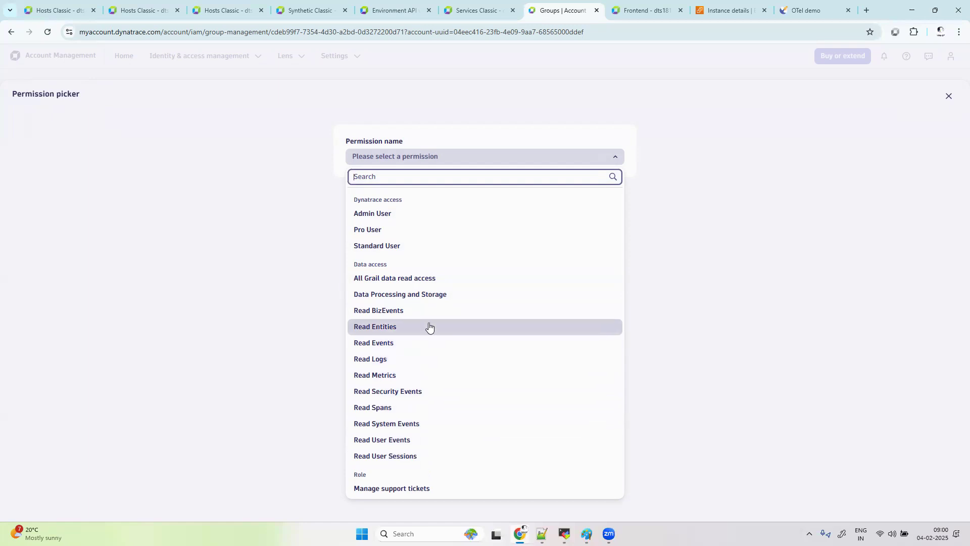
pyautogui.click(429, 326)
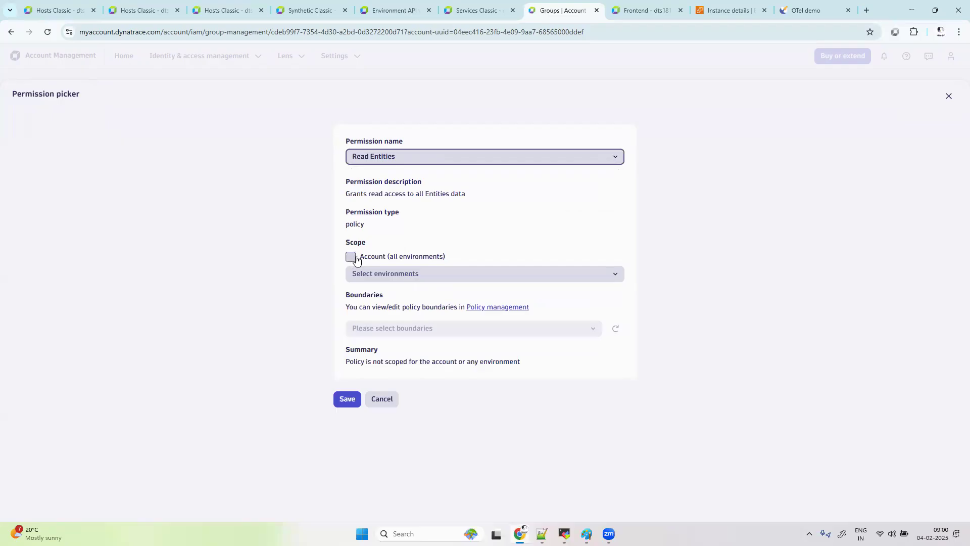
pyautogui.click(372, 273)
pyautogui.click(357, 336)
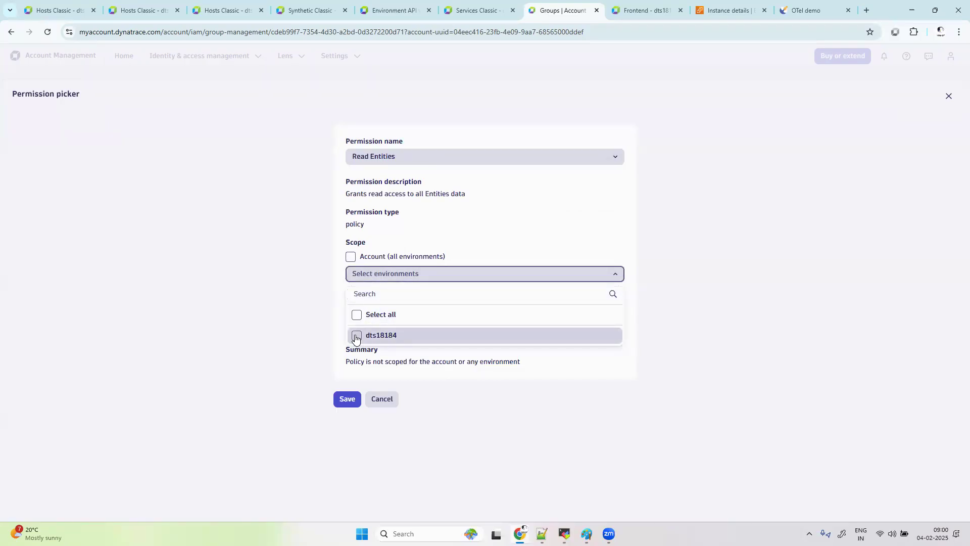
pyautogui.click(344, 319)
pyautogui.click(402, 331)
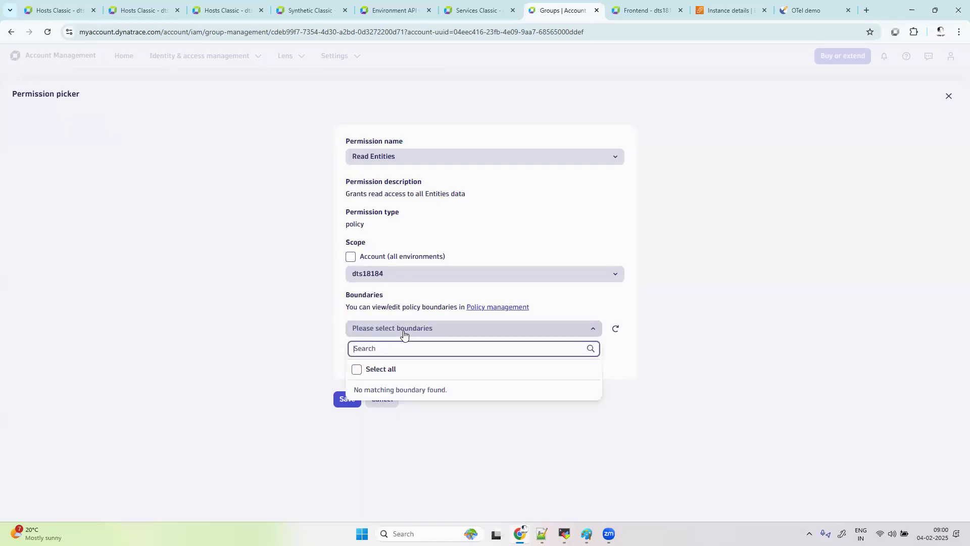
pyautogui.click(270, 362)
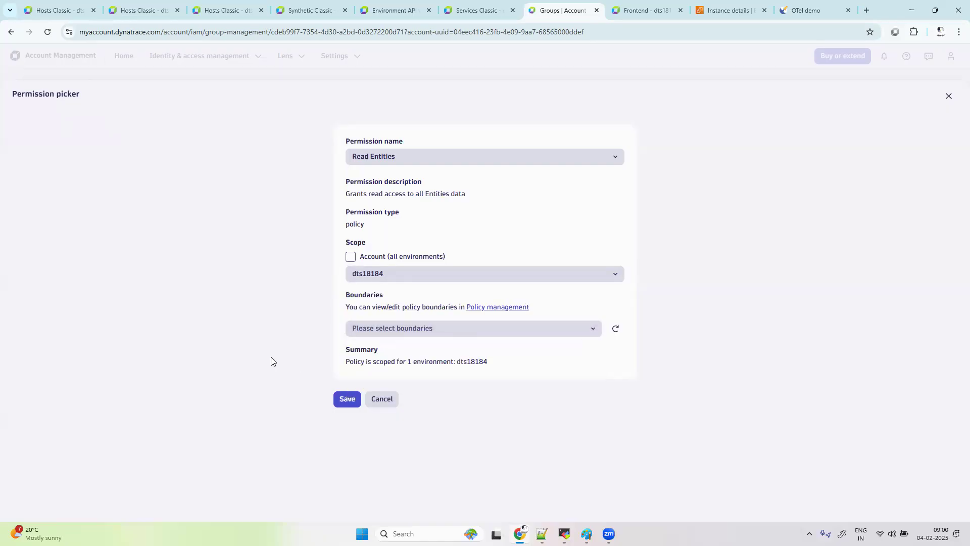
pyautogui.click(340, 397)
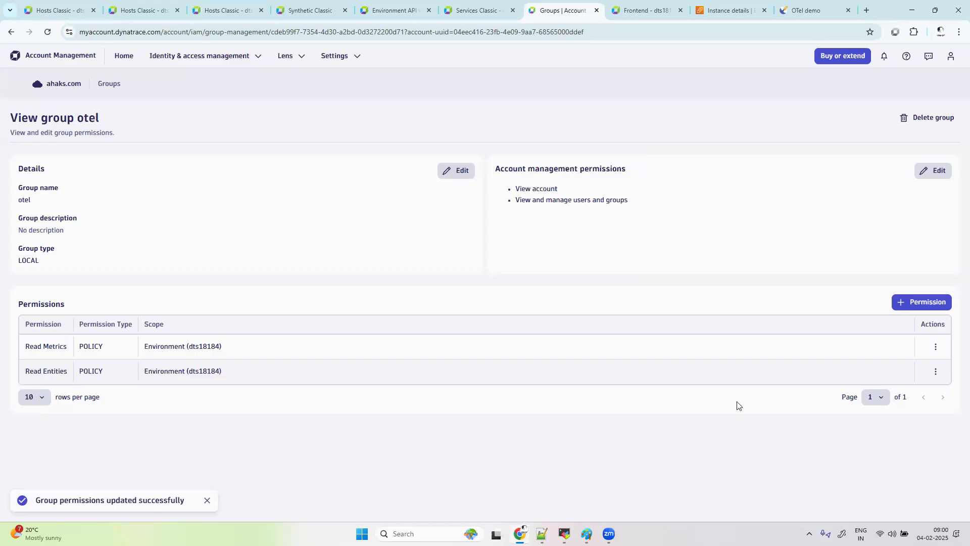
# Step: Open the first listed user on the People page for editing, review the group assignments, and cancel without saving
pyautogui.click(207, 56)
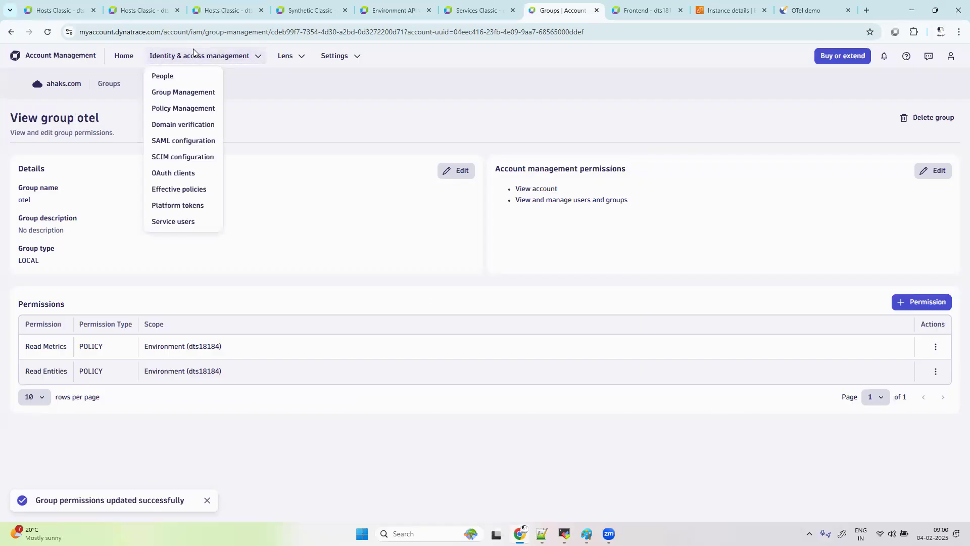
pyautogui.click(184, 77)
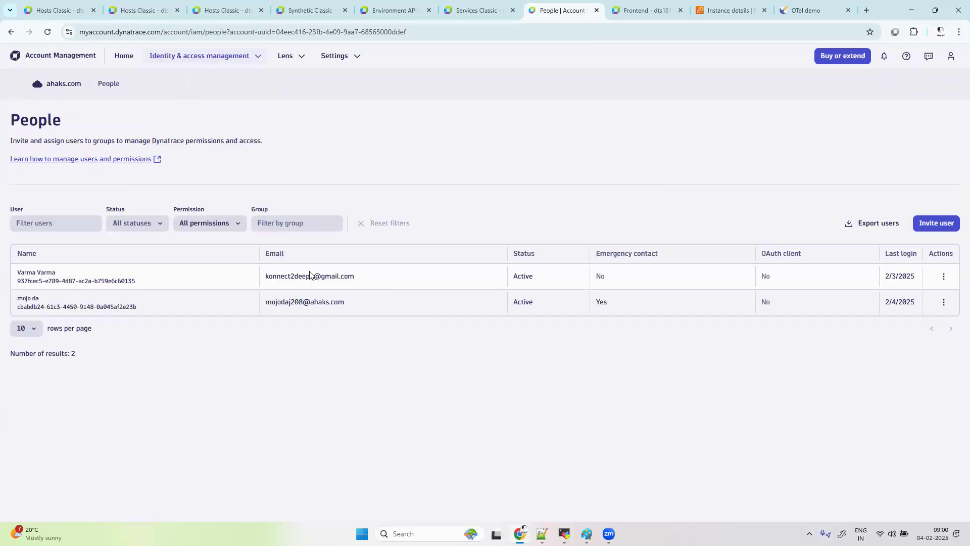
pyautogui.click(943, 277)
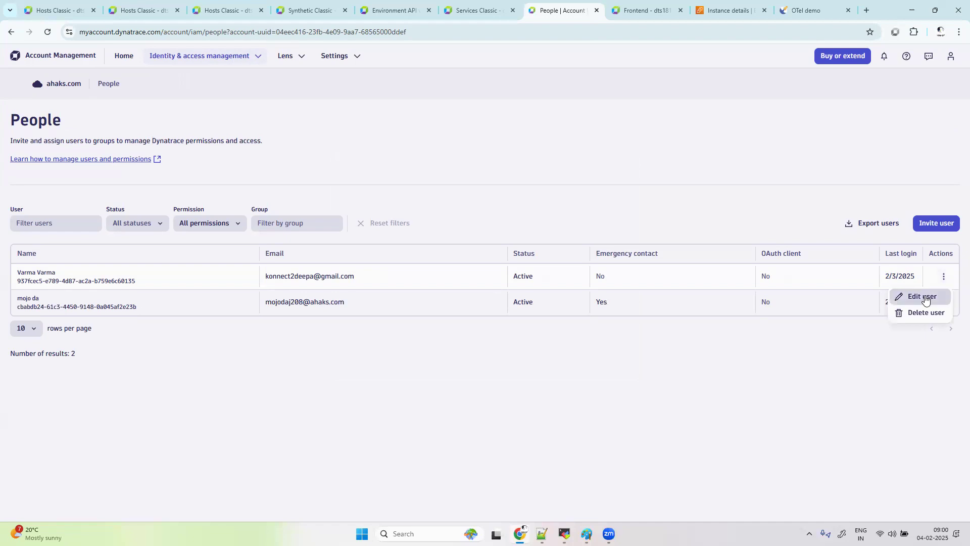
pyautogui.click(904, 295)
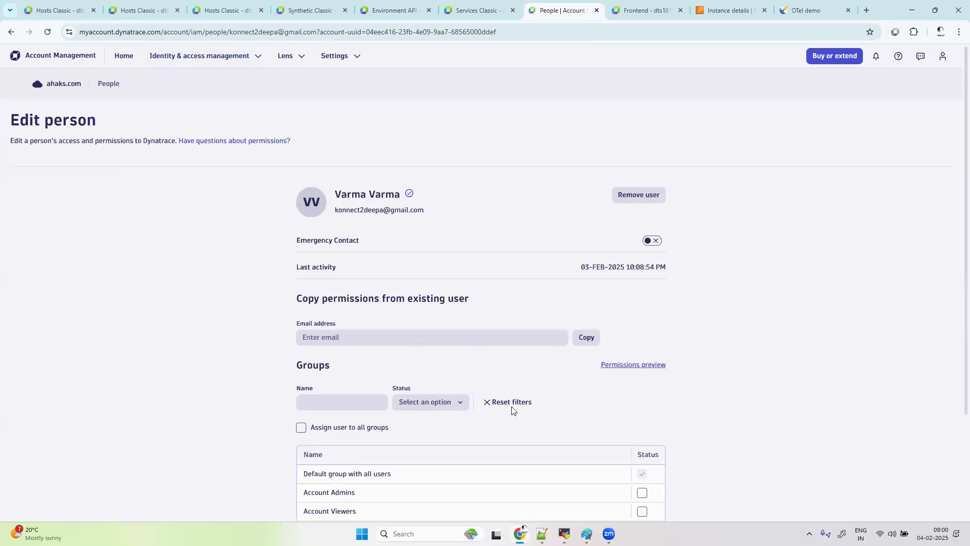
pyautogui.scroll(-3, 505, 294)
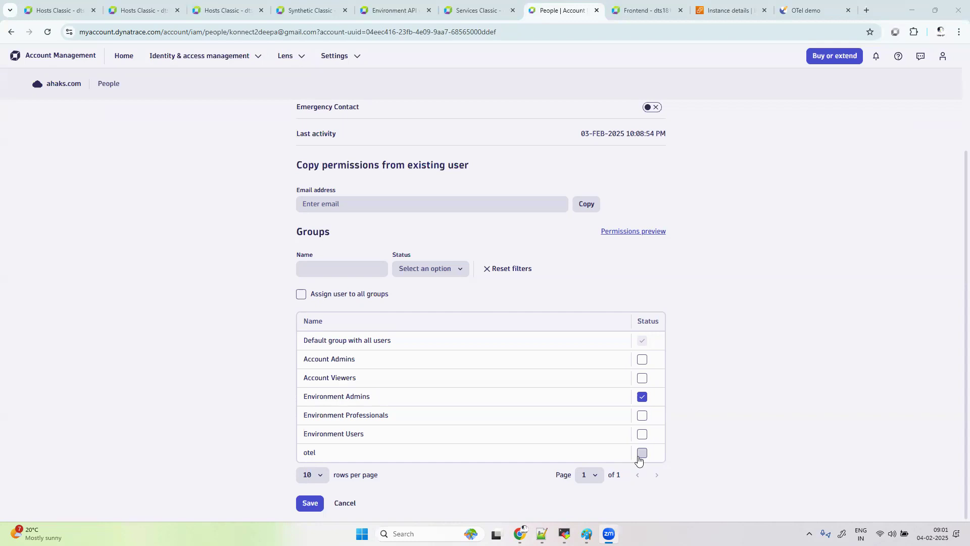
pyautogui.click(351, 504)
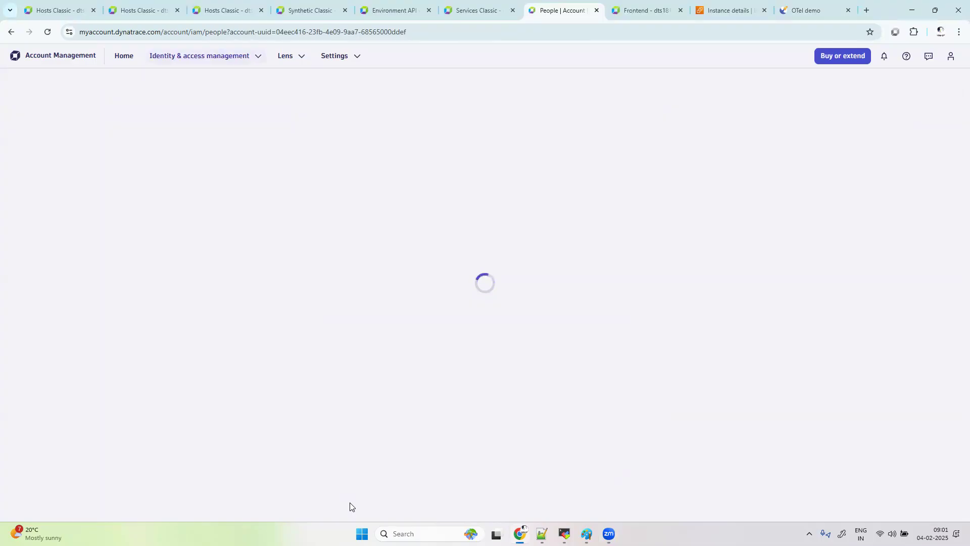
# Step: Switch to Paint and handwrite "entity Access level" beside the two BPI boxes, underlining entity and boxing the words Access and level
pyautogui.click(586, 533)
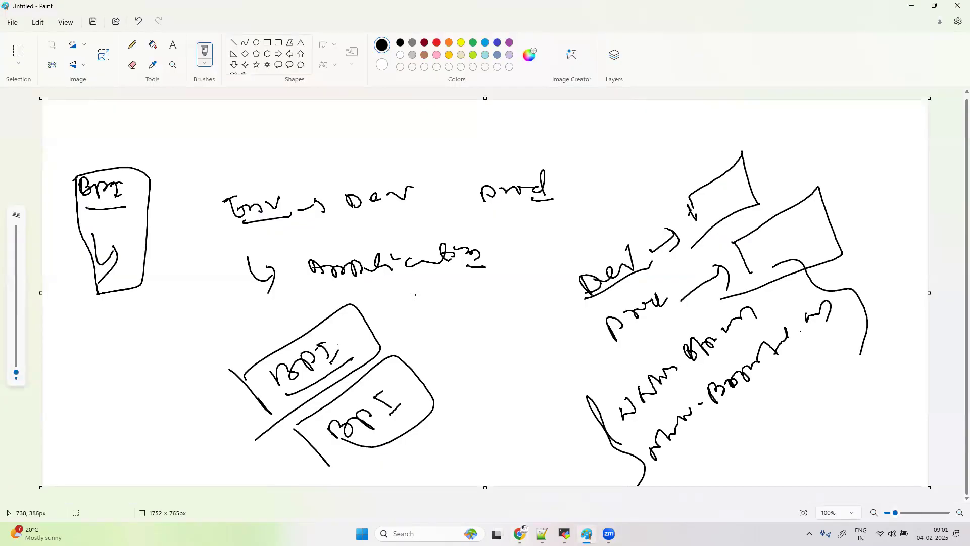
pyautogui.moveTo(442, 350)
pyautogui.mouseDown()
pyautogui.moveTo(498, 308)
pyautogui.moveTo(513, 321)
pyautogui.mouseUp()
pyautogui.moveTo(457, 372); pyautogui.dragTo(518, 323)
pyautogui.moveTo(448, 399)
pyautogui.mouseDown()
pyautogui.moveTo(458, 411)
pyautogui.moveTo(482, 407)
pyautogui.moveTo(525, 353)
pyautogui.moveTo(558, 345)
pyautogui.mouseUp()
pyautogui.moveTo(504, 404)
pyautogui.mouseDown()
pyautogui.moveTo(520, 412)
pyautogui.moveTo(558, 377)
pyautogui.moveTo(525, 424)
pyautogui.mouseUp()
pyautogui.moveTo(497, 404)
pyautogui.mouseDown()
pyautogui.moveTo(517, 426)
pyautogui.moveTo(560, 383)
pyautogui.moveTo(561, 394)
pyautogui.mouseUp()
pyautogui.moveTo(485, 370)
pyautogui.mouseDown()
pyautogui.moveTo(513, 394)
pyautogui.moveTo(560, 332)
pyautogui.moveTo(515, 392)
pyautogui.mouseUp()
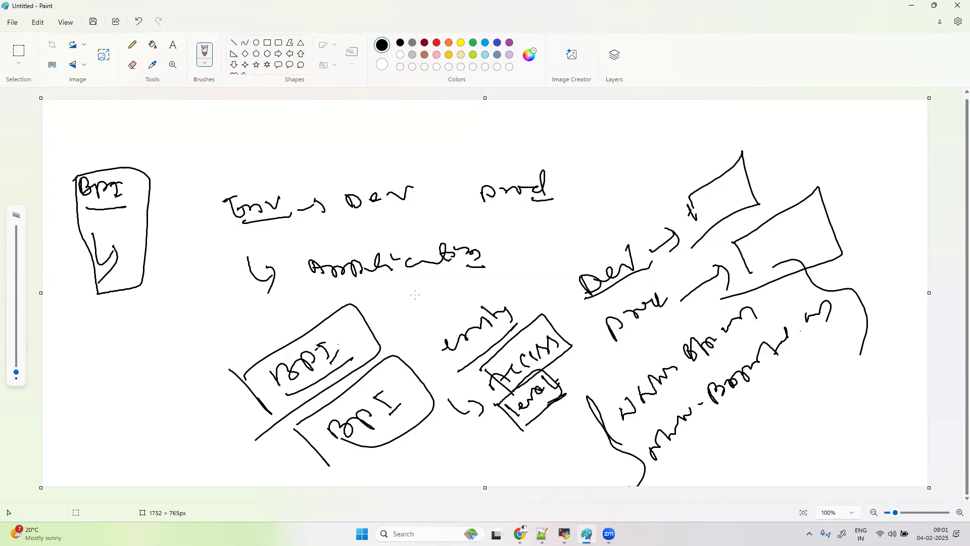
# Step: Draw an arrow up from the entity note, handwrite "management zone in place" at its tip, and double-underline the last word
pyautogui.moveTo(486, 294)
pyautogui.mouseDown()
pyautogui.moveTo(550, 252)
pyautogui.moveTo(570, 211)
pyautogui.moveTo(611, 184)
pyautogui.moveTo(623, 199)
pyautogui.moveTo(638, 166)
pyautogui.moveTo(676, 135)
pyautogui.mouseUp()
pyautogui.moveTo(585, 222)
pyautogui.mouseDown()
pyautogui.moveTo(637, 198)
pyautogui.moveTo(722, 134)
pyautogui.mouseUp()
pyautogui.moveTo(690, 178); pyautogui.dragTo(727, 158)
pyautogui.moveTo(692, 172); pyautogui.dragTo(724, 155)
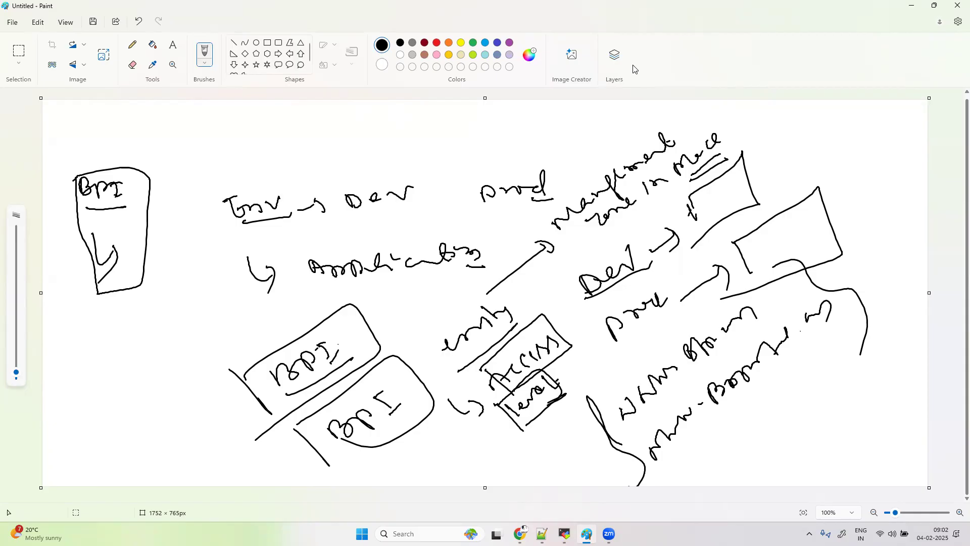
pyautogui.click(626, 32)
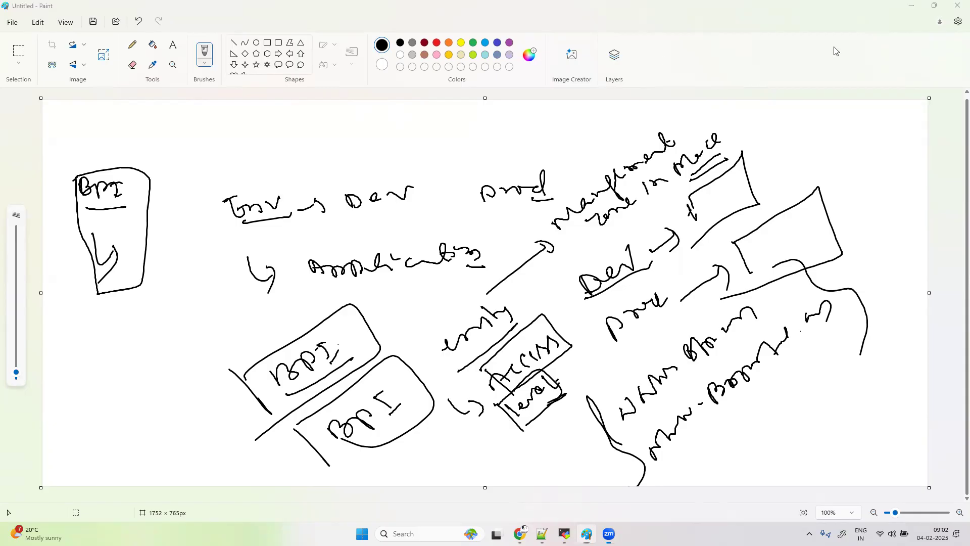